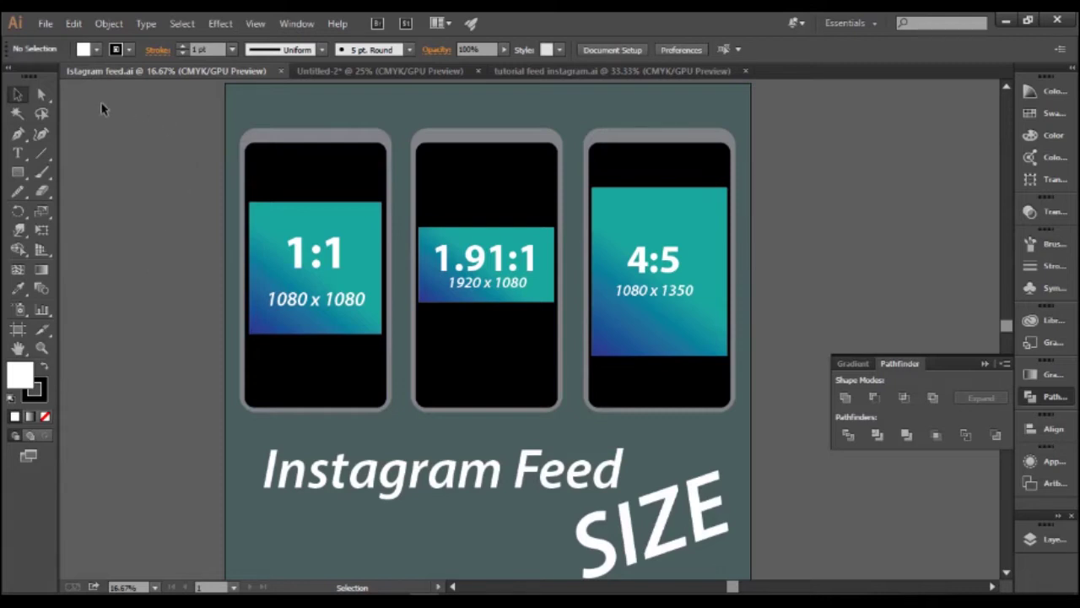
- Create a new 1080 × 1080 px document with Pixels as the unit
{"action": "left_click", "coordinate": [42, 24]}
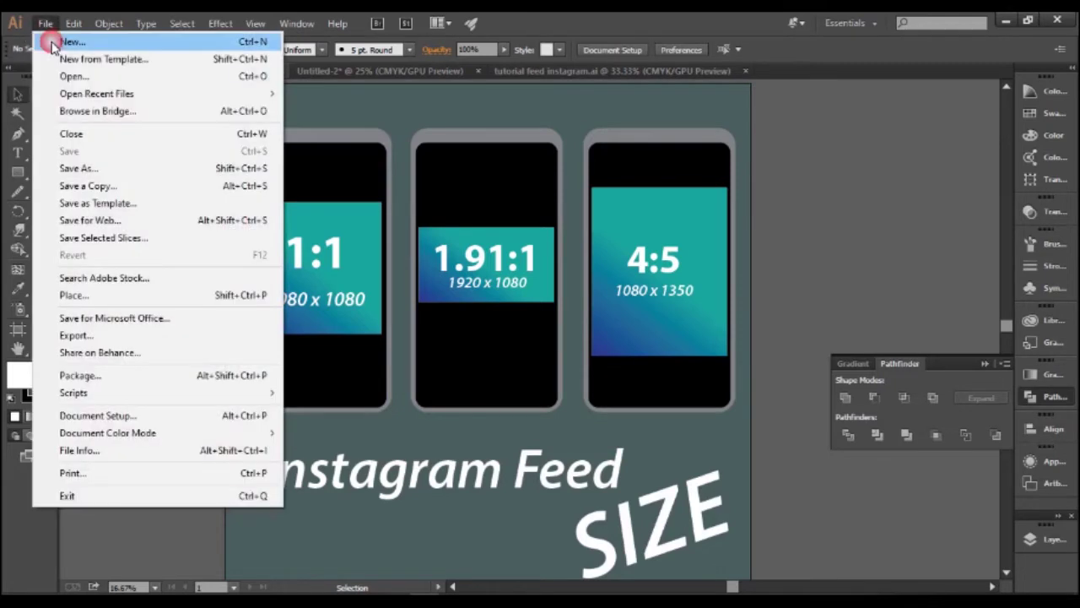
{"action": "key", "text": "Escape"}
{"action": "key", "text": "ctrl+n"}
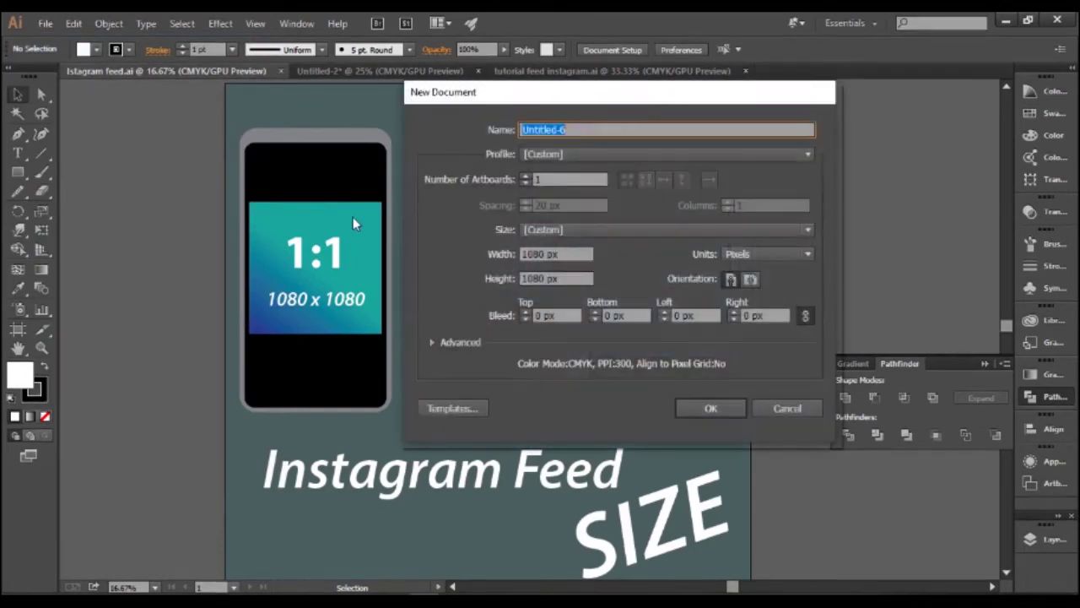
{"action": "mouse_move", "coordinate": [581, 96]}
{"action": "left_mouse_down"}
{"action": "mouse_move", "coordinate": [376, 112]}
{"action": "mouse_move", "coordinate": [495, 90]}
{"action": "mouse_move", "coordinate": [338, 89]}
{"action": "left_mouse_up"}
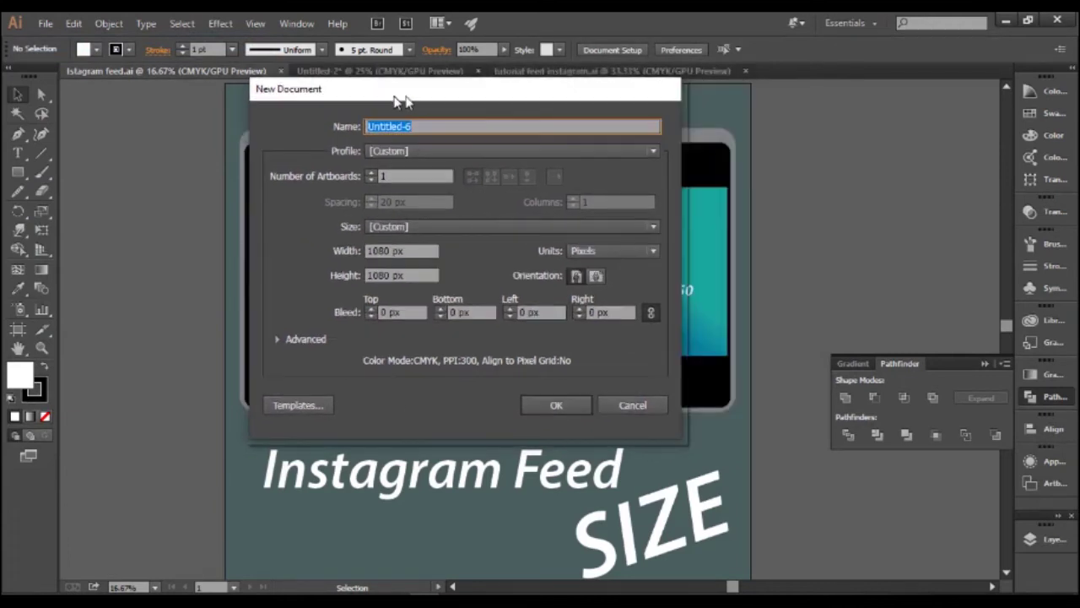
{"action": "left_click", "coordinate": [297, 246]}
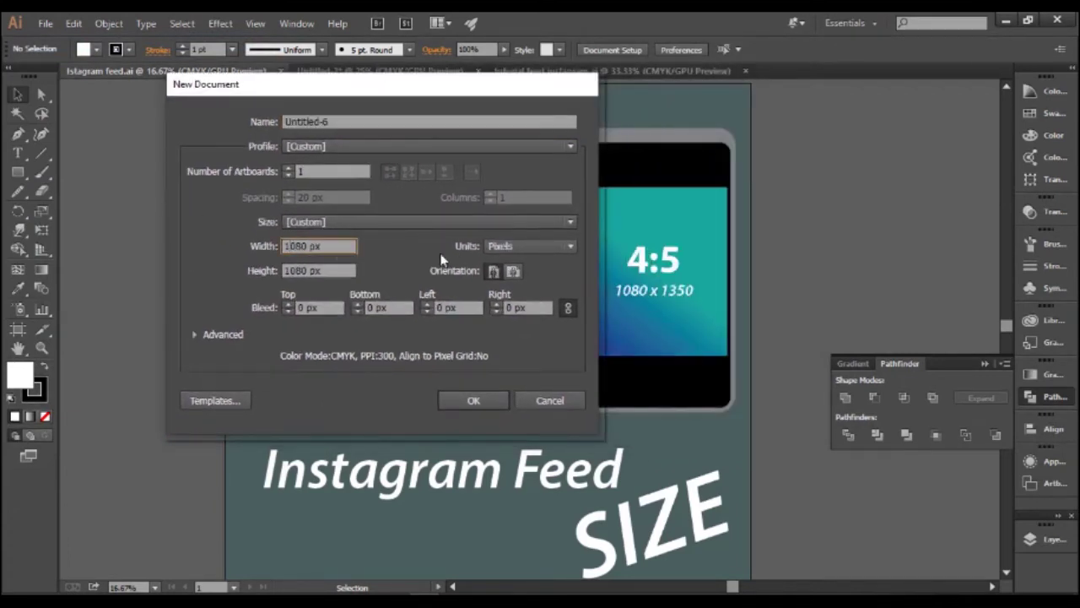
{"action": "left_click", "coordinate": [312, 271]}
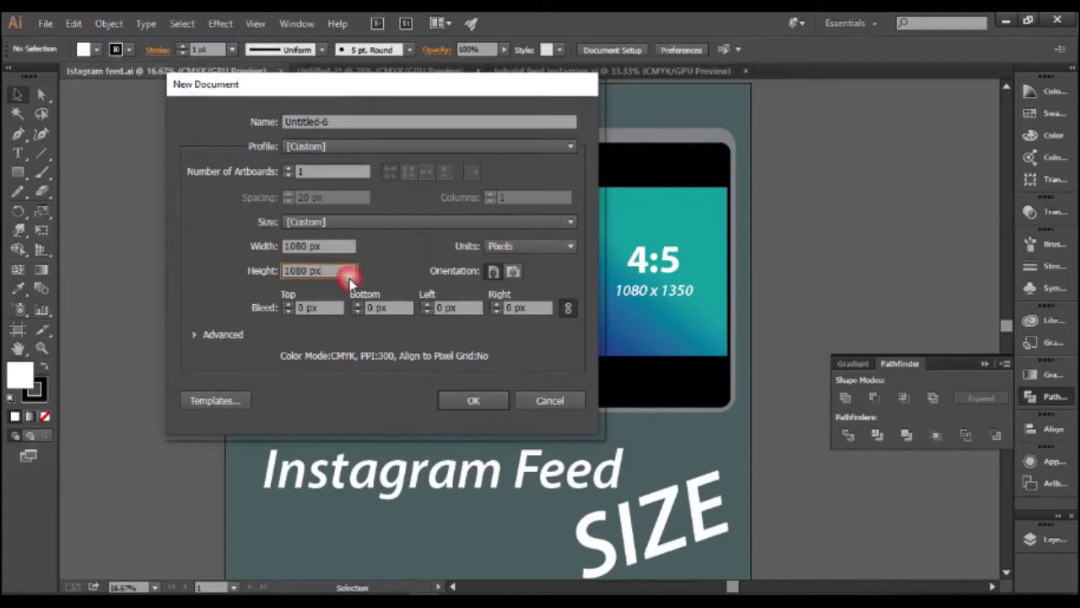
{"action": "left_click", "coordinate": [541, 245]}
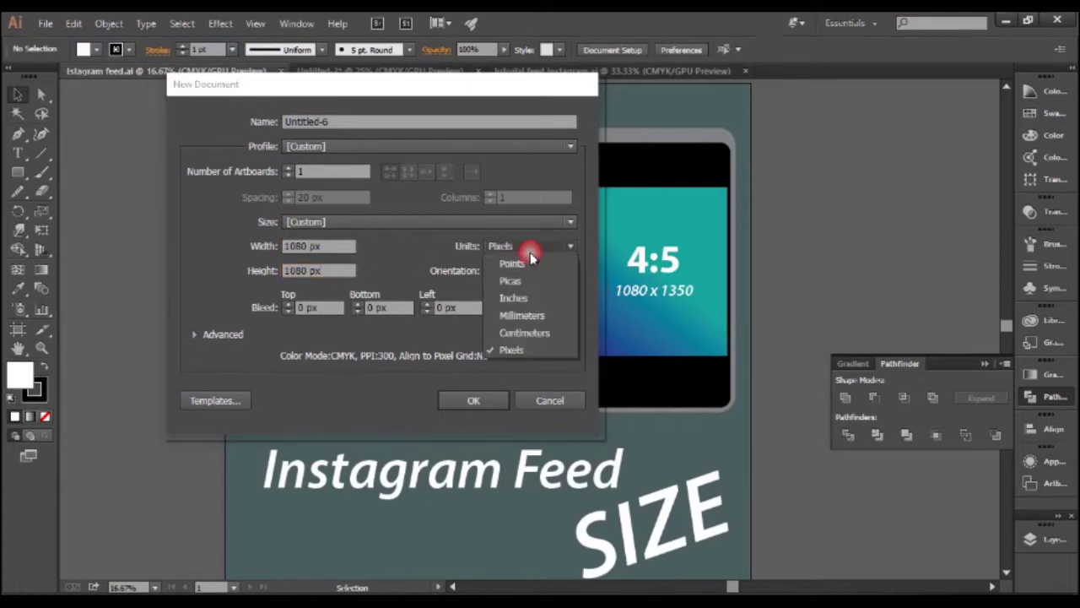
{"action": "left_click", "coordinate": [519, 349]}
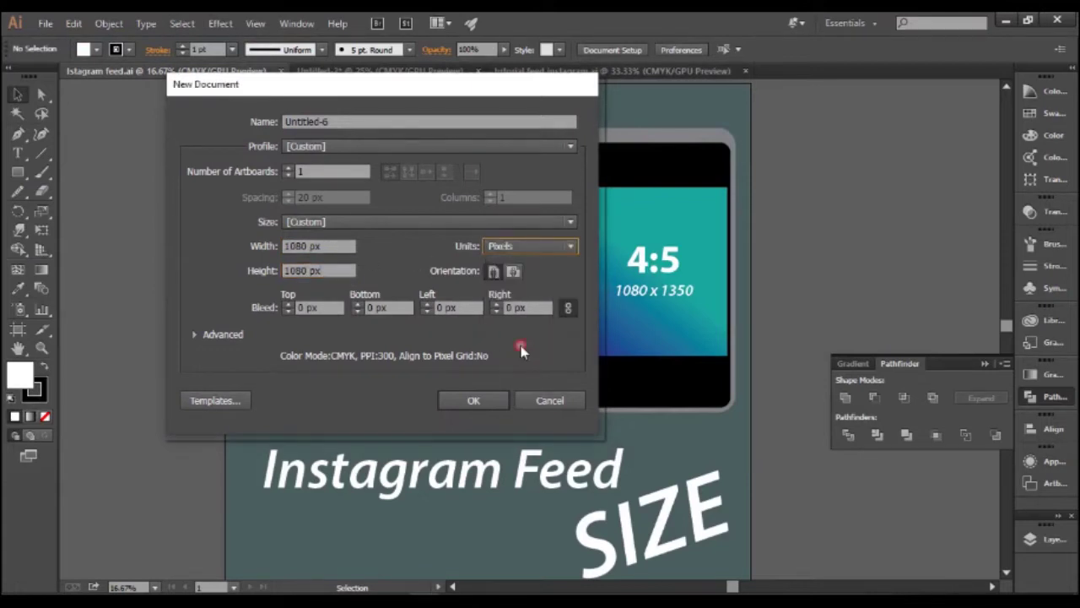
{"action": "left_click", "coordinate": [338, 250]}
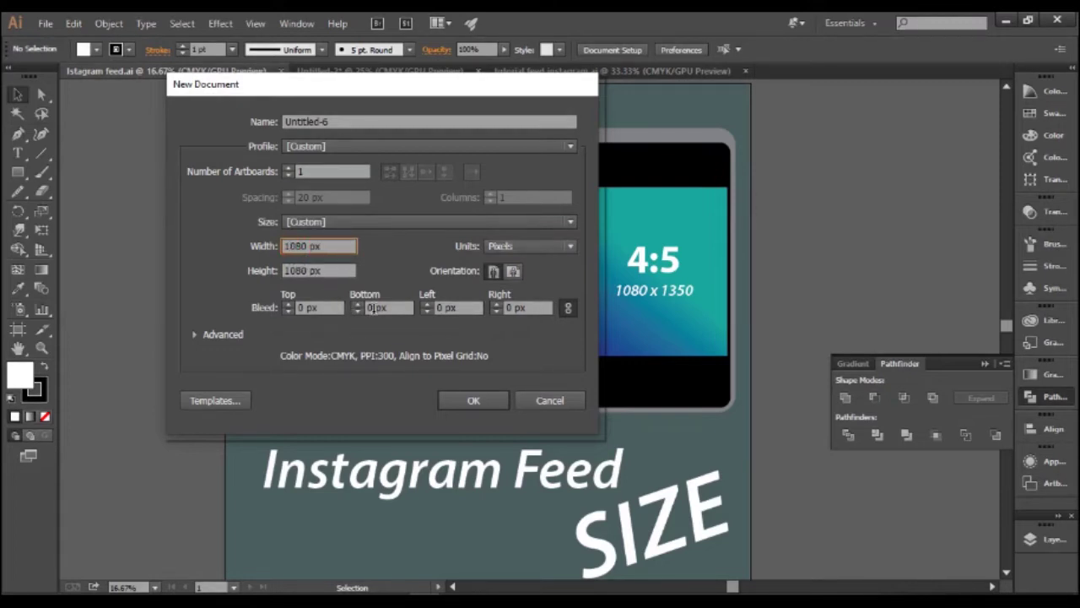
{"action": "left_click", "coordinate": [493, 403]}
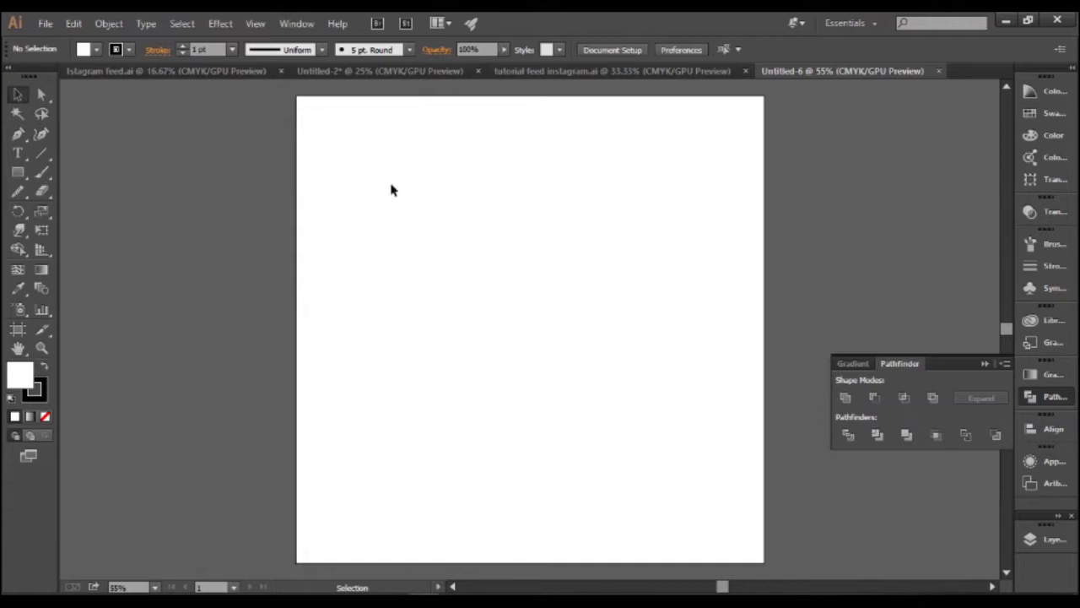
- Draw a 1080 × 1080 px rectangle using the Rectangle Tool's size dialog
{"action": "left_click", "coordinate": [19, 173]}
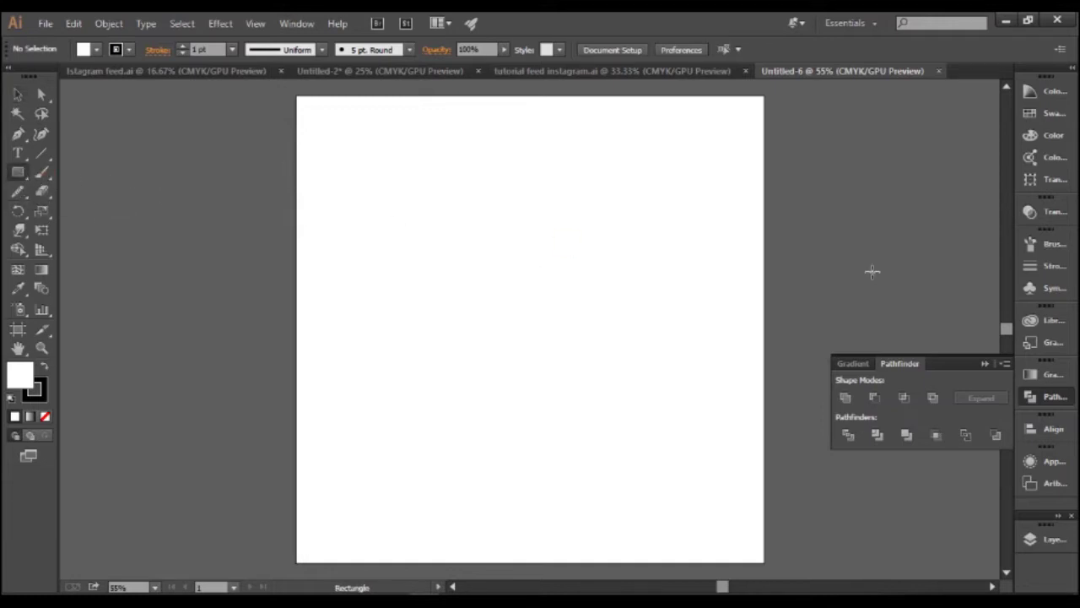
{"action": "left_click", "coordinate": [430, 218]}
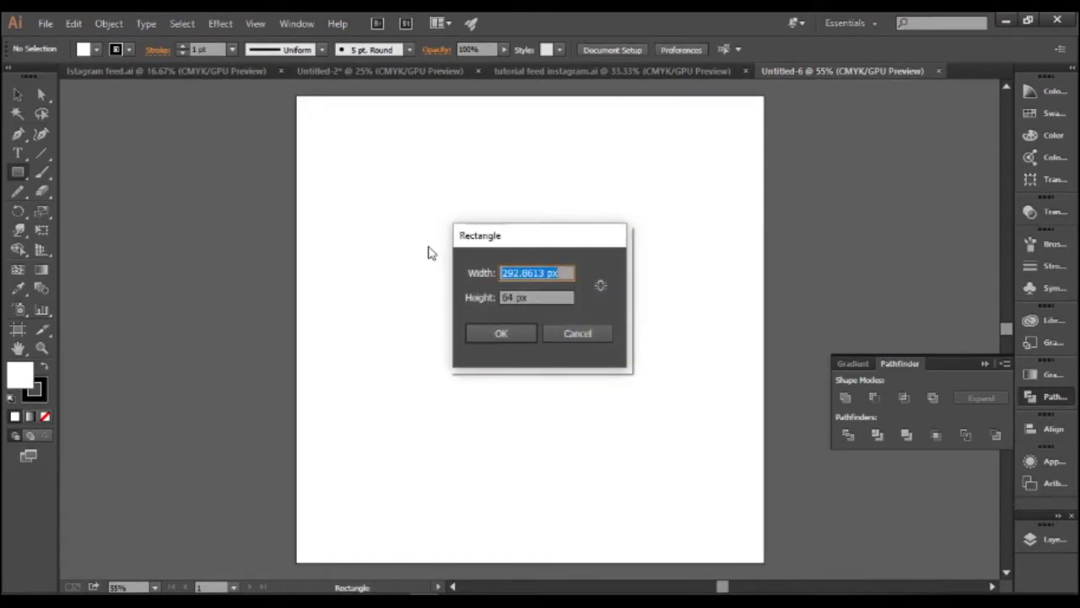
{"action": "type", "text": "1080"}
{"action": "key", "text": "Tab"}
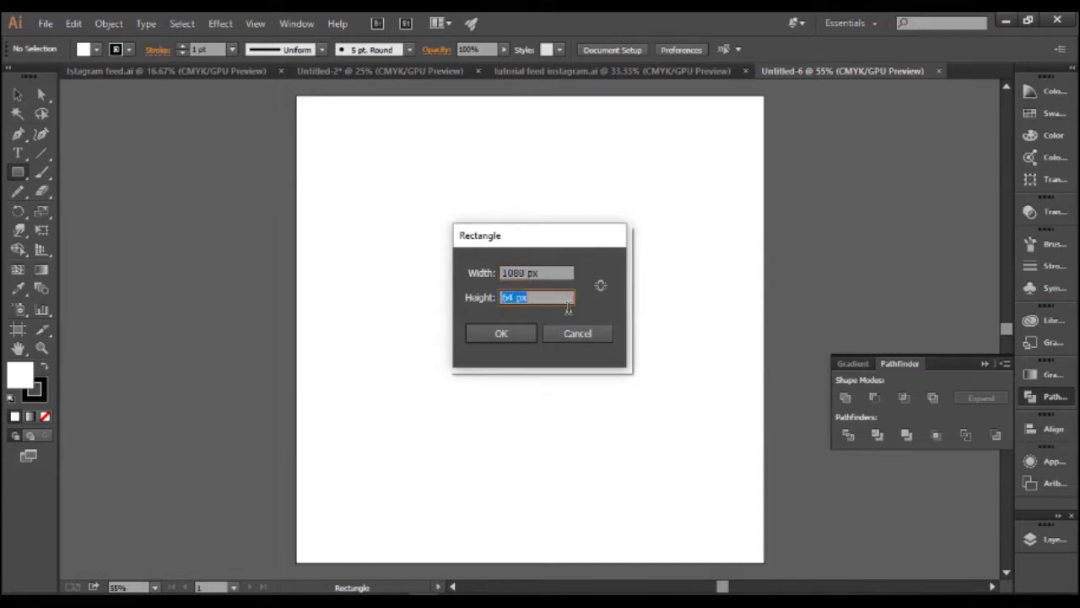
{"action": "type", "text": "1"}
{"action": "left_click", "coordinate": [510, 335]}
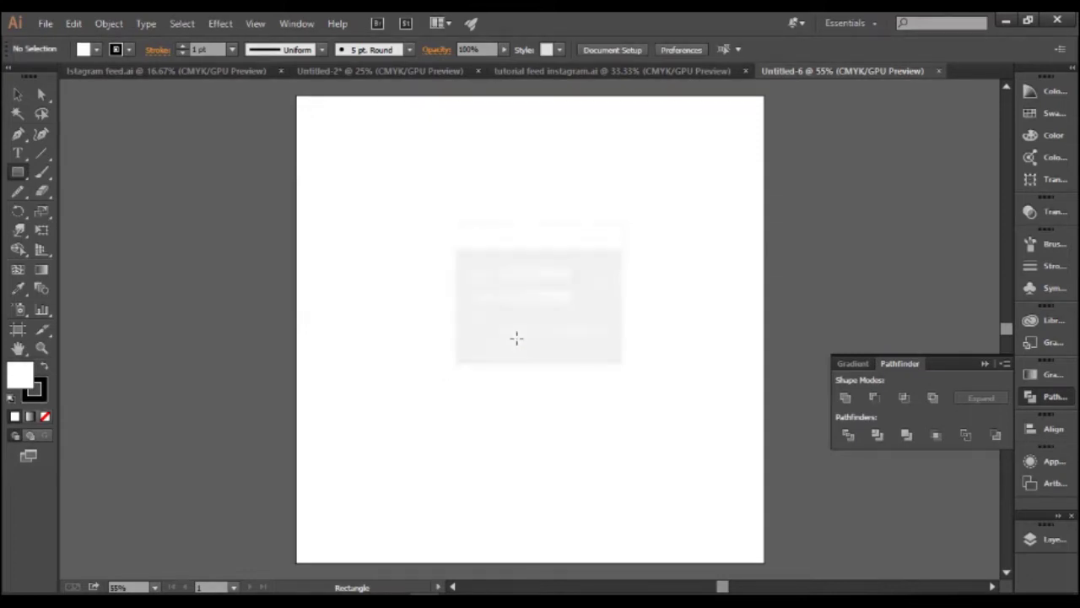
- Move the square up and left so it overhangs the artboard's left edge
{"action": "key", "text": "v"}
{"action": "left_click_drag", "start_coordinate": [504, 259], "coordinate": [427, 239]}
{"action": "left_click_drag", "start_coordinate": [608, 304], "coordinate": [518, 263]}
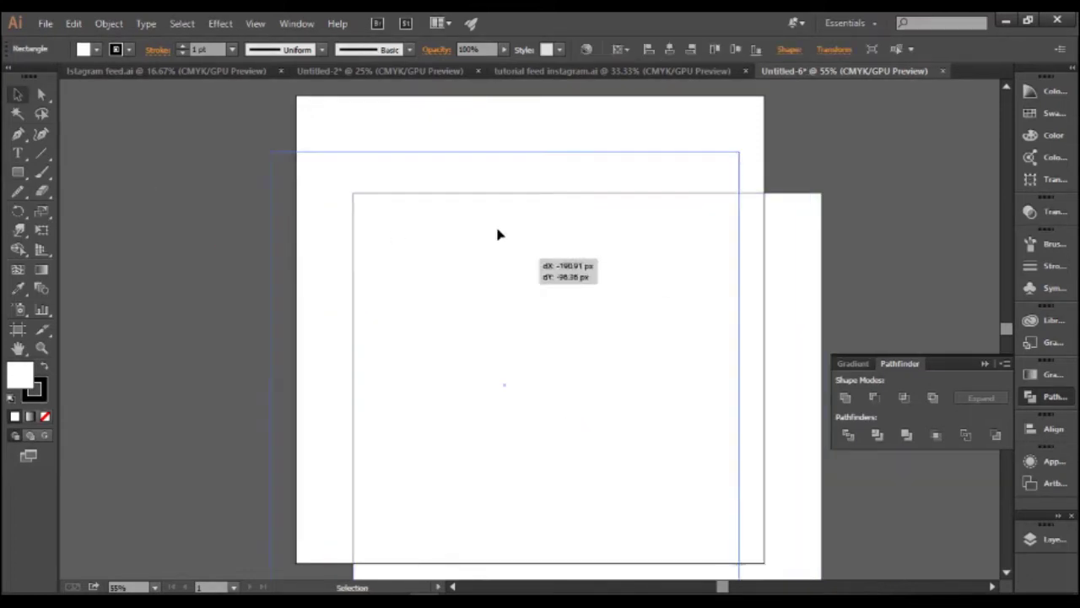
{"action": "left_click", "coordinate": [18, 172]}
- Fill the square with a saturated purple and move it over the artboard
{"action": "double_click", "coordinate": [29, 385]}
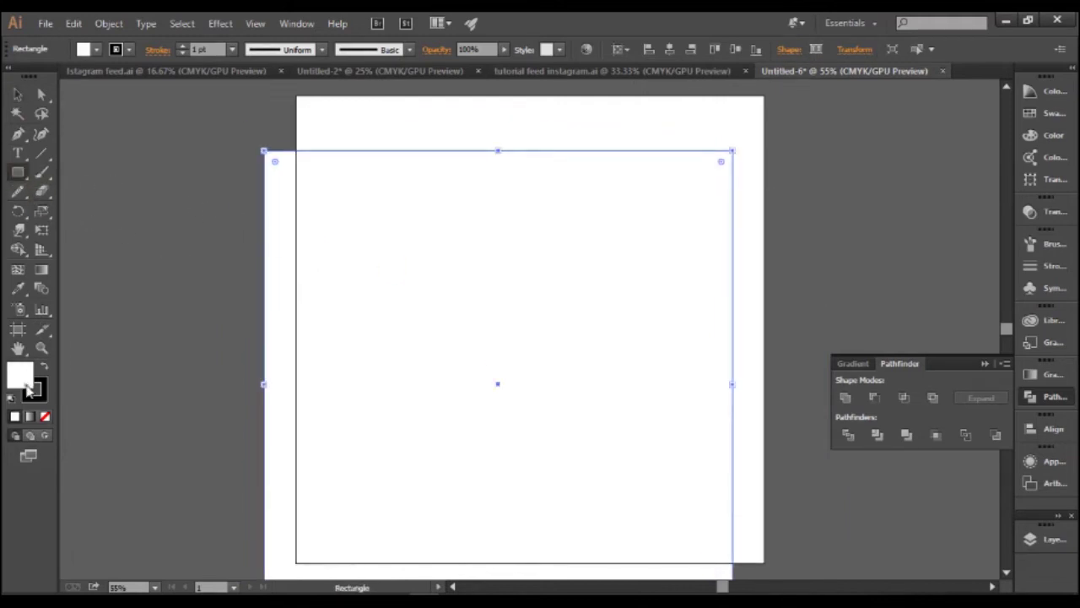
{"action": "left_click_drag", "start_coordinate": [770, 348], "coordinate": [724, 288]}
{"action": "left_click", "coordinate": [769, 300]}
{"action": "left_click", "coordinate": [776, 309]}
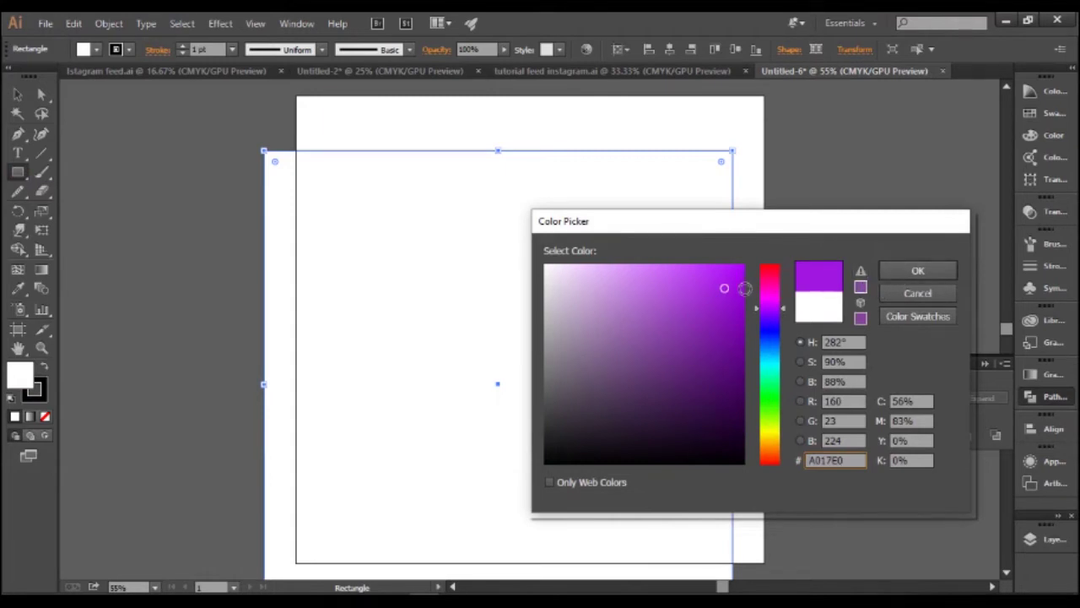
{"action": "left_click", "coordinate": [917, 271]}
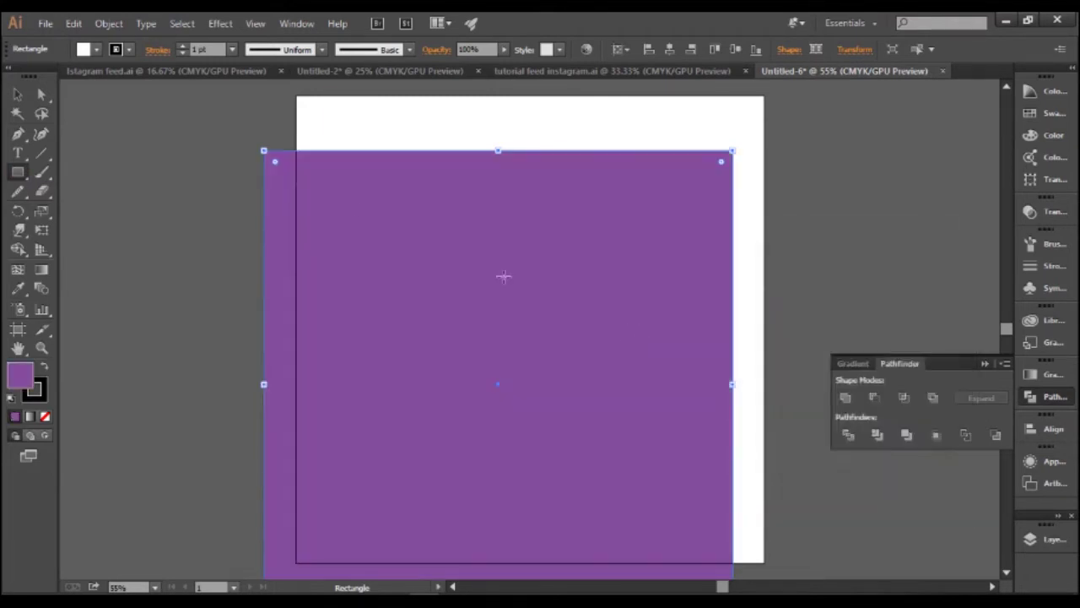
{"action": "key", "text": "v"}
{"action": "left_click_drag", "start_coordinate": [471, 333], "coordinate": [502, 289]}
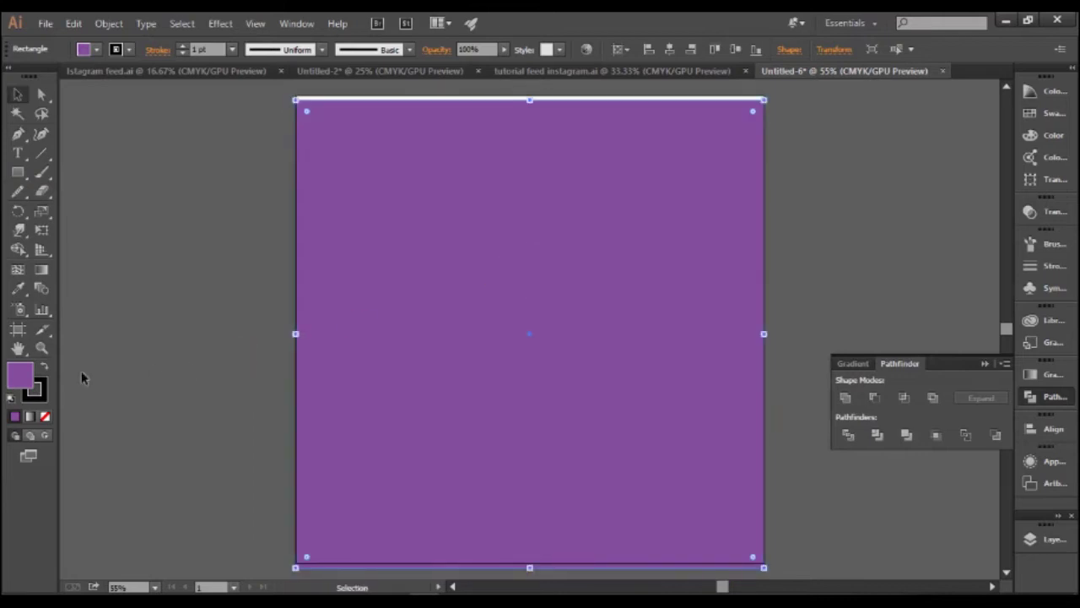
- Refine the square's fill to deep purple #510289 and reselect it
{"action": "double_click", "coordinate": [22, 377]}
{"action": "left_click", "coordinate": [719, 317]}
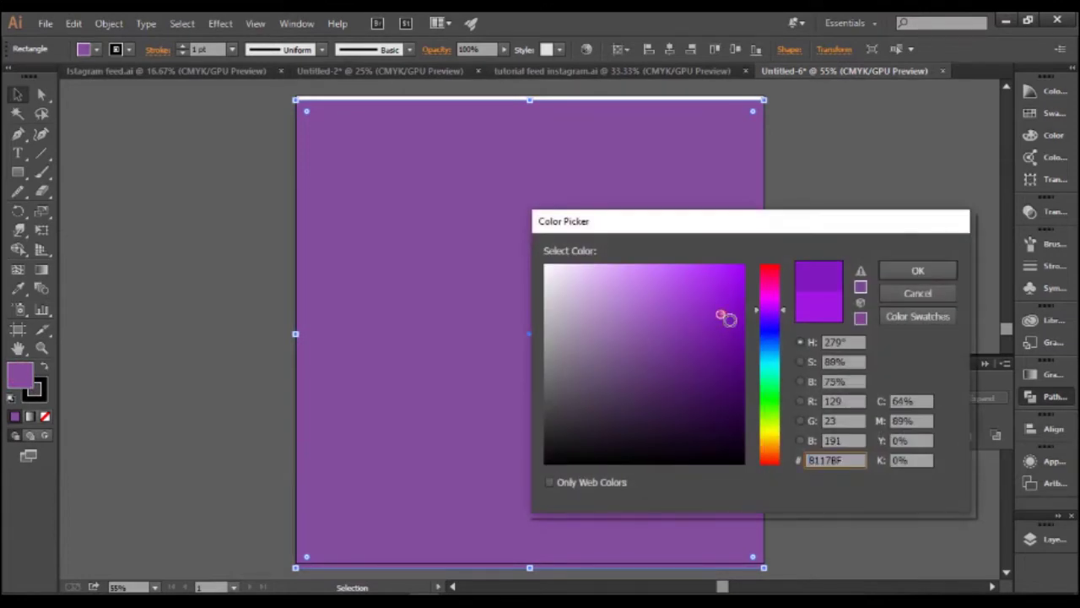
{"action": "left_click", "coordinate": [899, 272]}
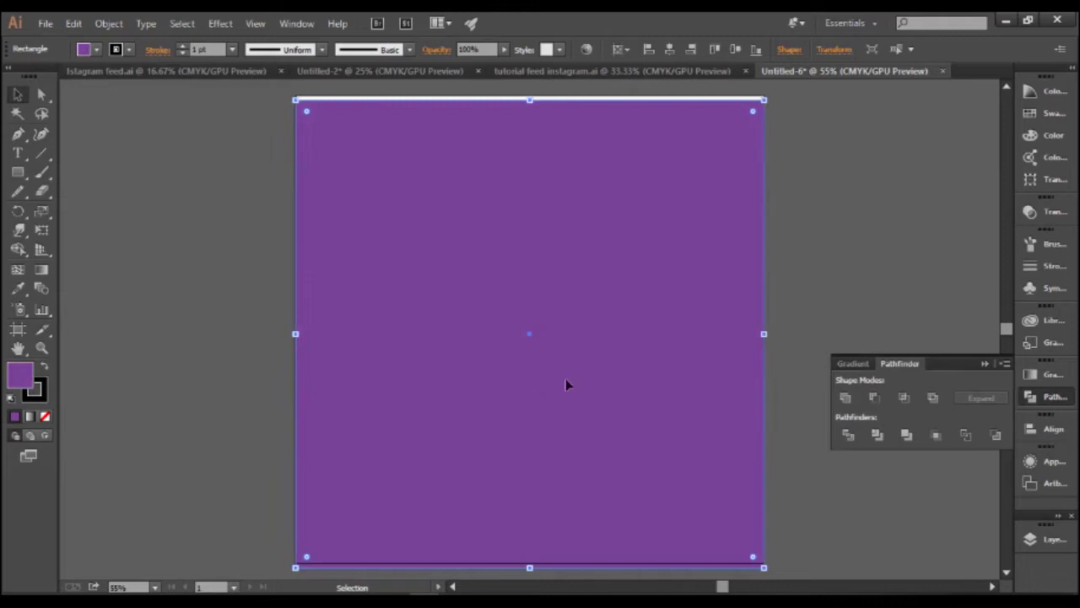
{"action": "double_click", "coordinate": [15, 384]}
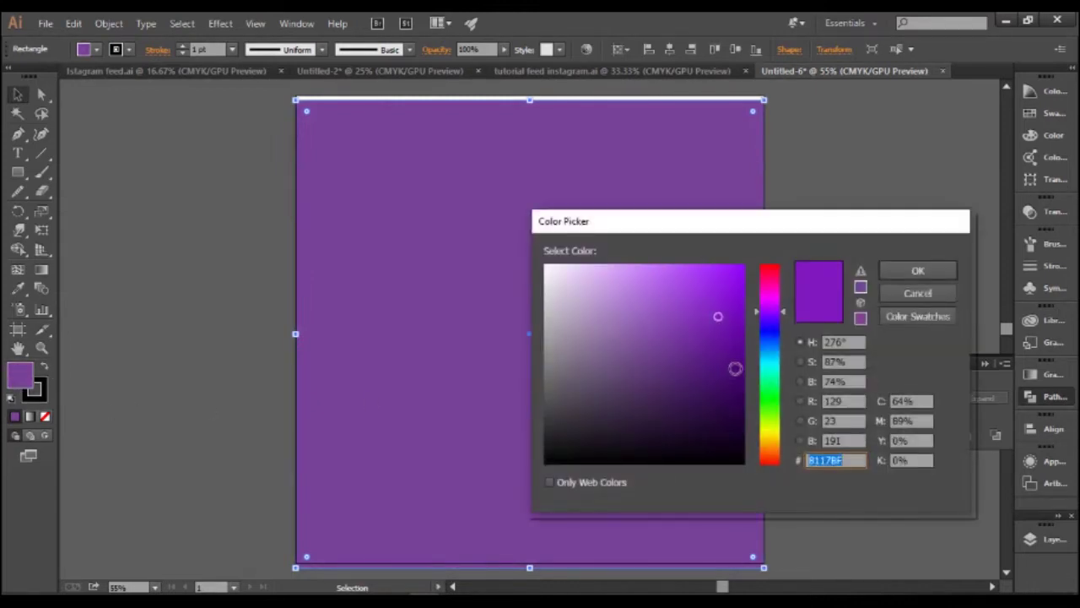
{"action": "left_click_drag", "start_coordinate": [735, 368], "coordinate": [742, 356]}
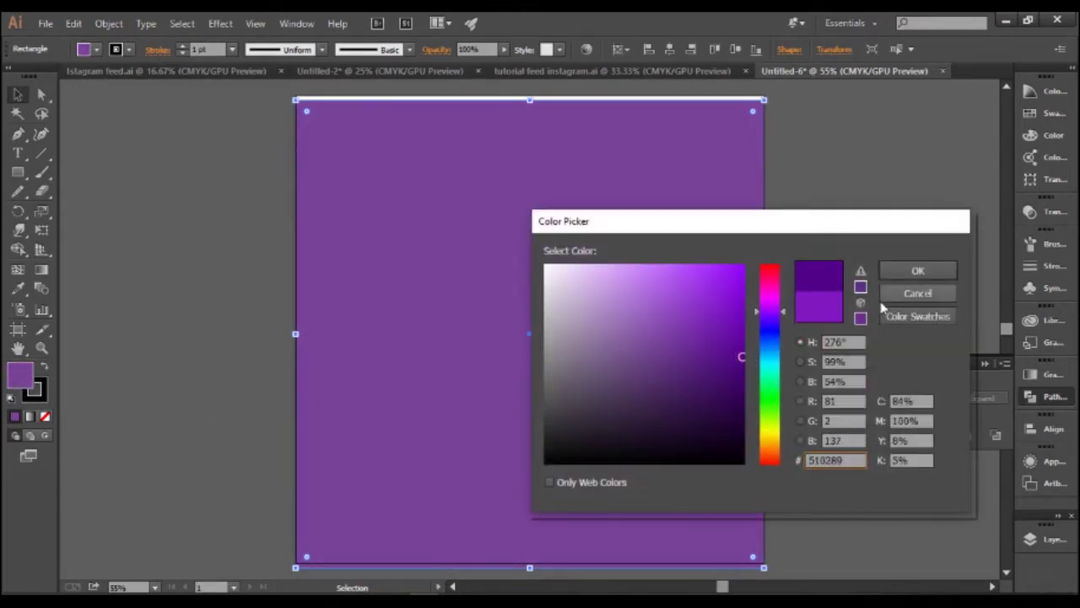
{"action": "left_click", "coordinate": [912, 272]}
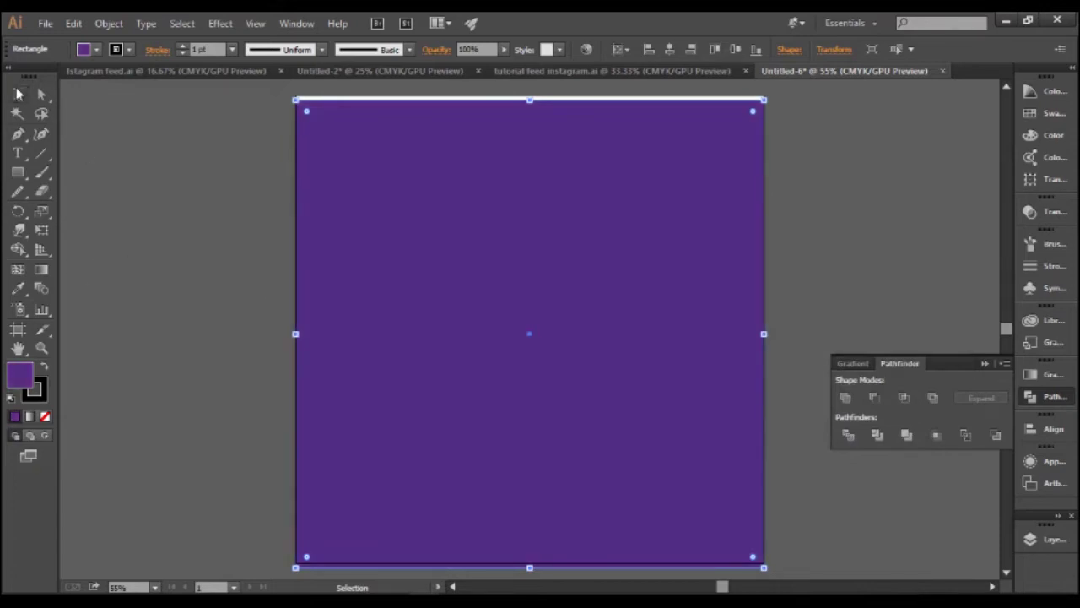
{"action": "left_click", "coordinate": [137, 186]}
{"action": "left_click", "coordinate": [495, 265]}
- Nudge the rectangle down-left and bring up the Align panel
{"action": "left_click_drag", "start_coordinate": [580, 198], "coordinate": [564, 245]}
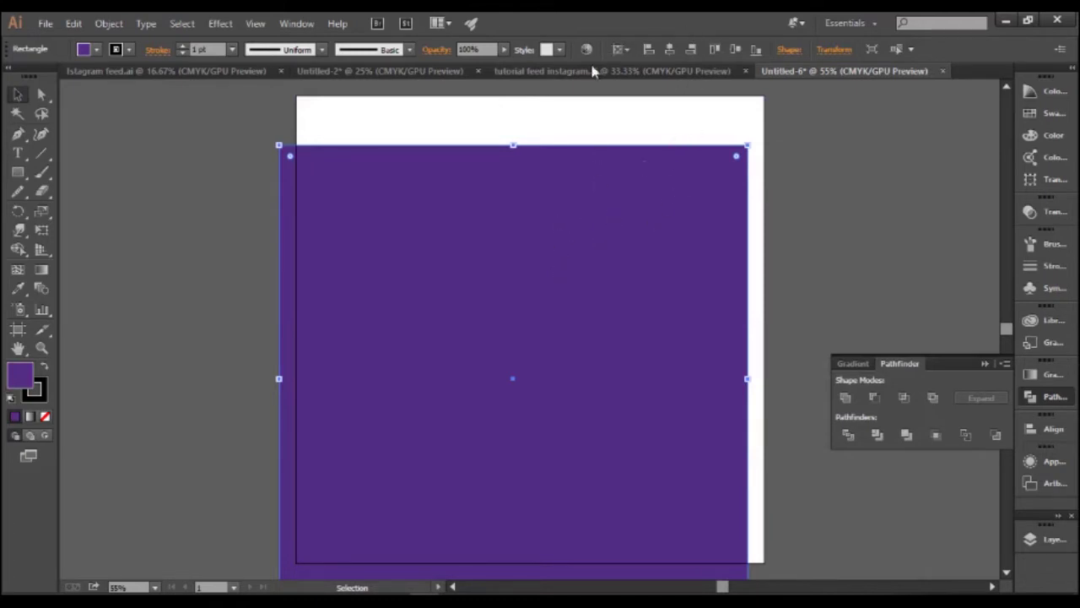
{"action": "left_click", "coordinate": [625, 49]}
{"action": "left_click", "coordinate": [644, 101]}
{"action": "left_click", "coordinate": [644, 120]}
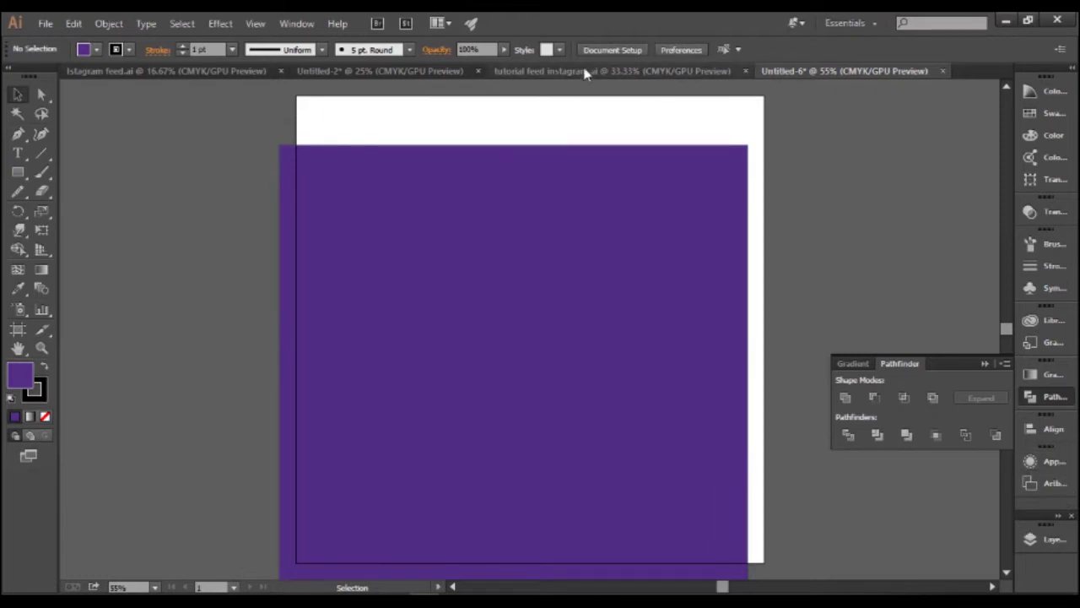
{"action": "left_click", "coordinate": [987, 364]}
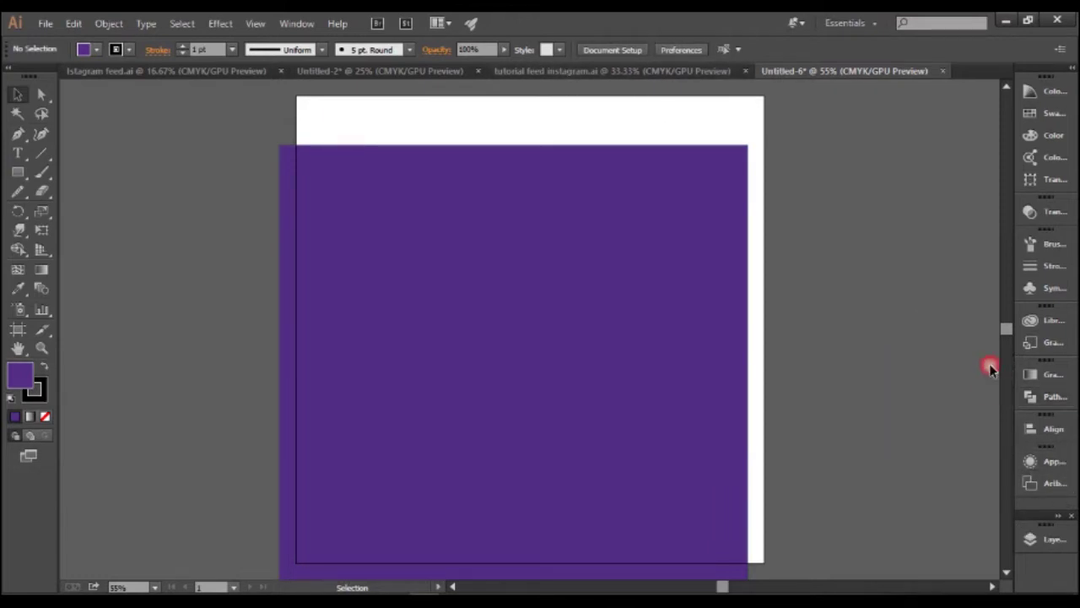
{"action": "left_click", "coordinate": [1055, 430]}
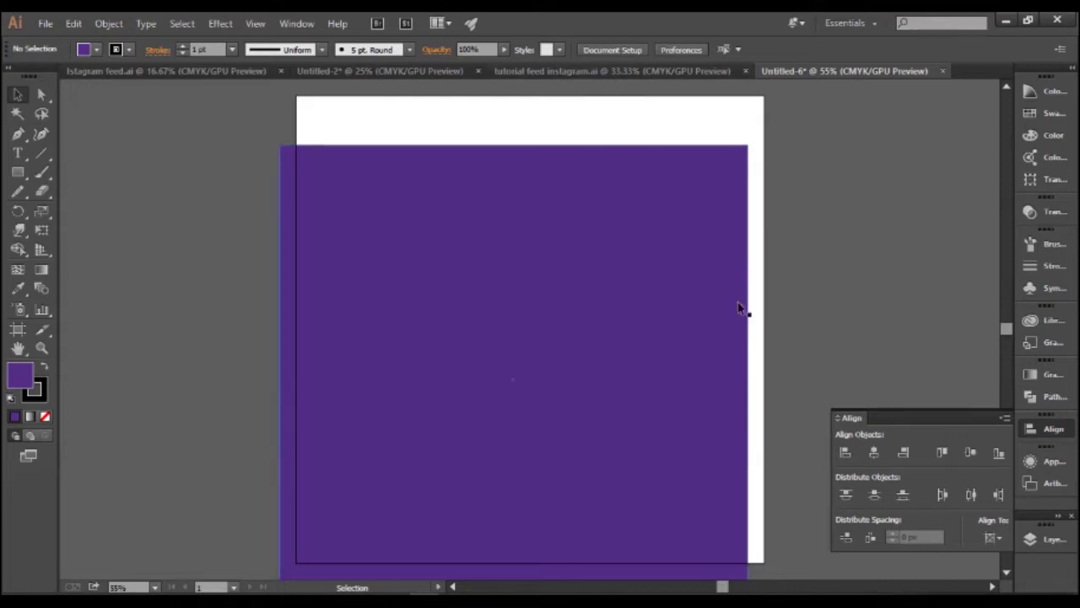
- Align the purple rectangle to the artboard, centred horizontally and vertically
{"action": "left_click", "coordinate": [509, 205]}
{"action": "left_click", "coordinate": [622, 49]}
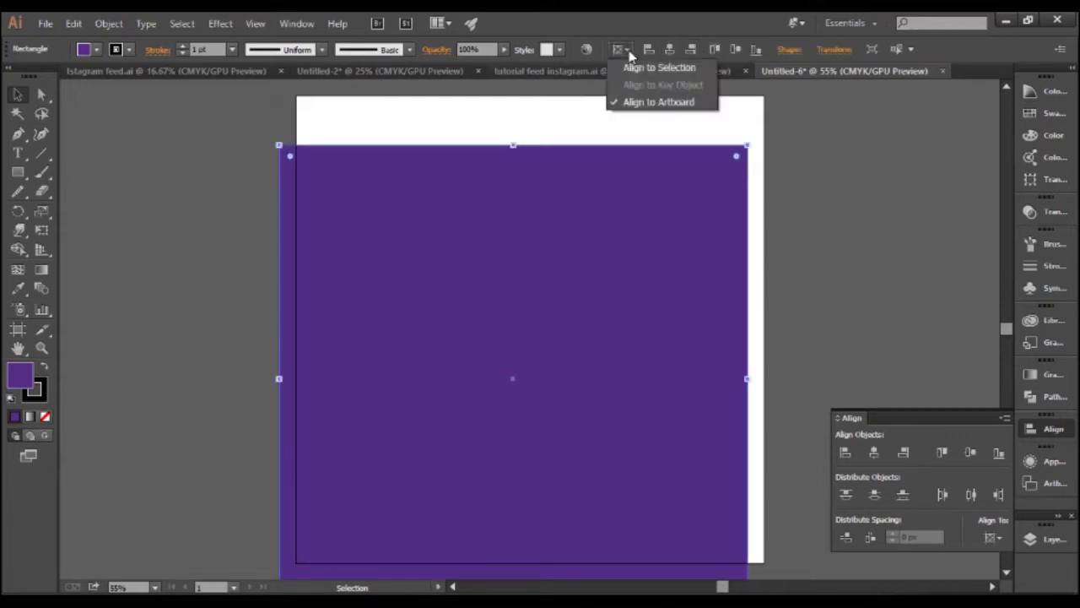
{"action": "left_click", "coordinate": [671, 107]}
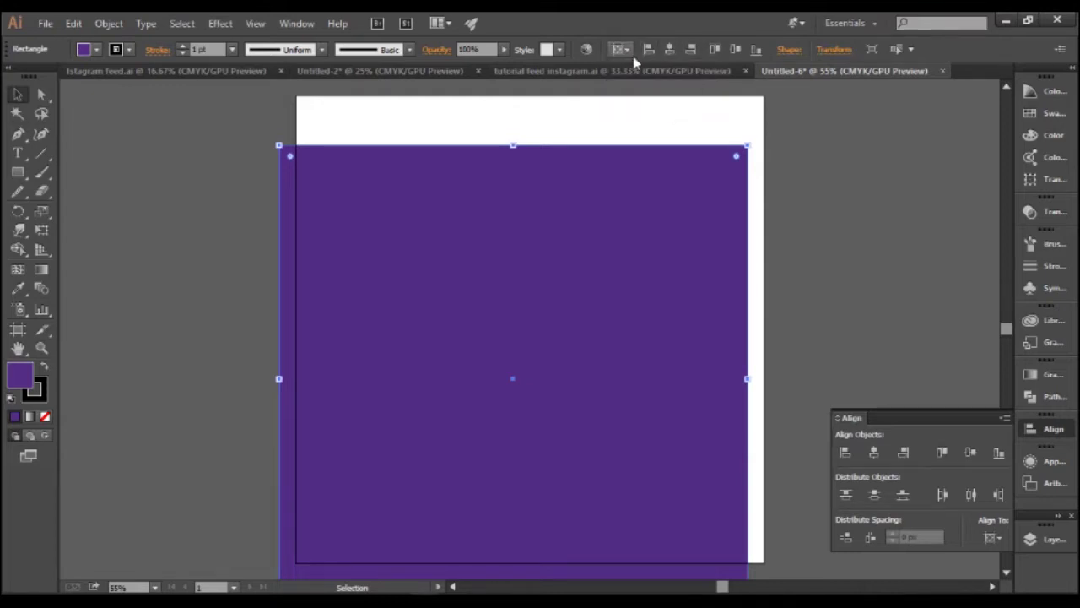
{"action": "left_click", "coordinate": [669, 49]}
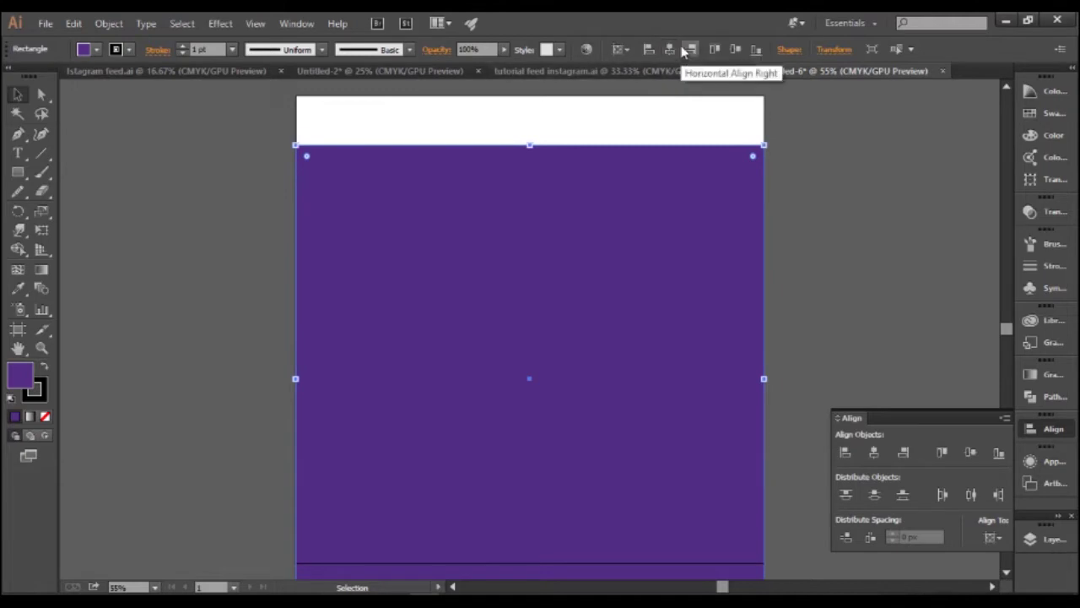
{"action": "left_click", "coordinate": [735, 50]}
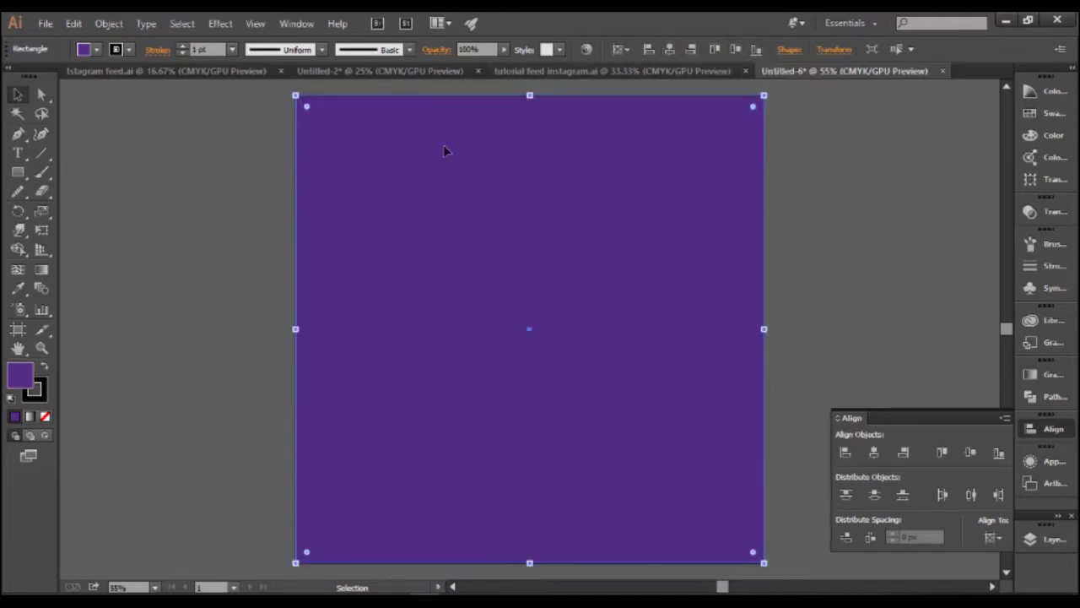
- With the Curvature Tool, start a wave above the artboard's top-left corner, curving down
{"action": "left_click", "coordinate": [823, 246]}
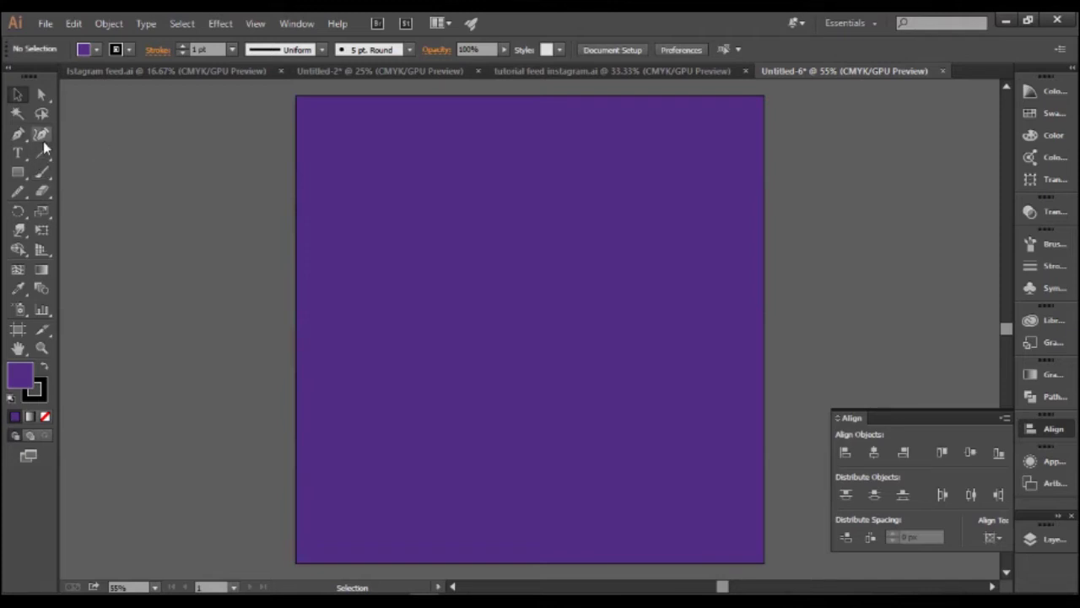
{"action": "left_click", "coordinate": [18, 136]}
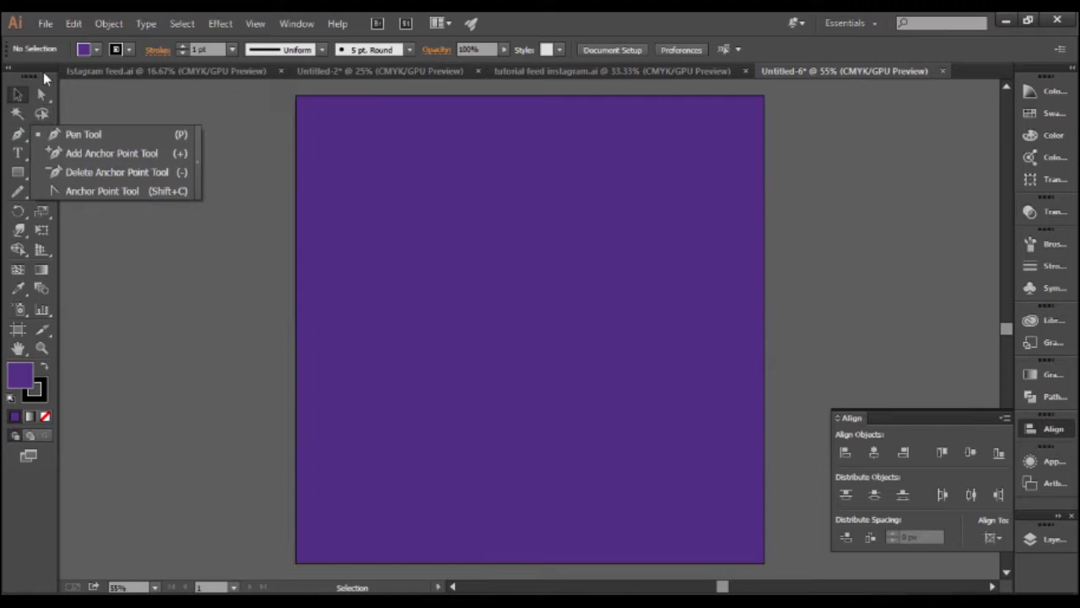
{"action": "left_click", "coordinate": [44, 73]}
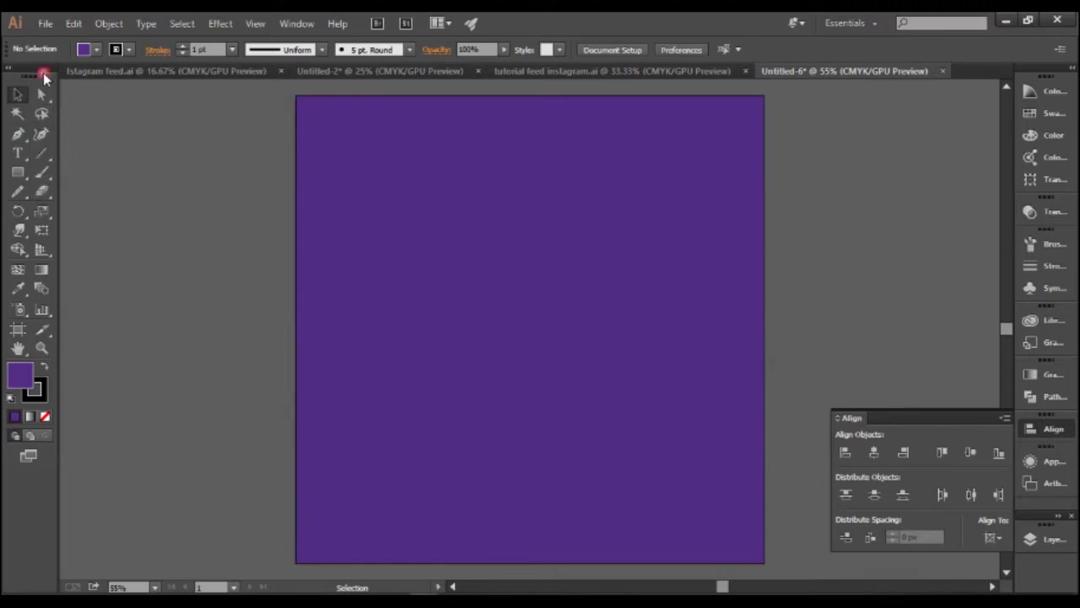
{"action": "left_click", "coordinate": [41, 136]}
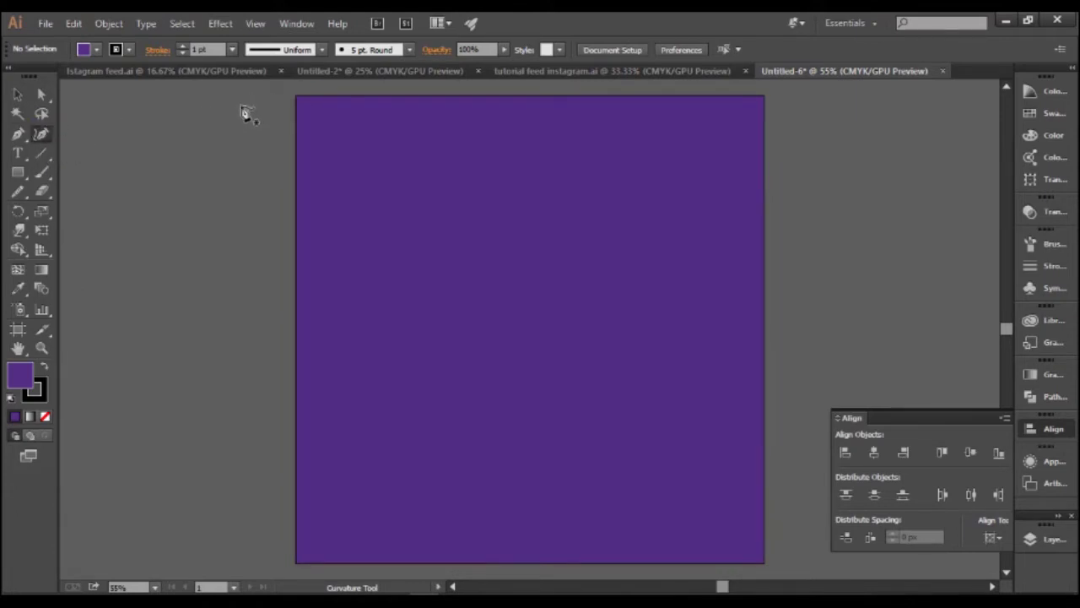
{"action": "left_click", "coordinate": [241, 103]}
{"action": "left_click", "coordinate": [331, 154]}
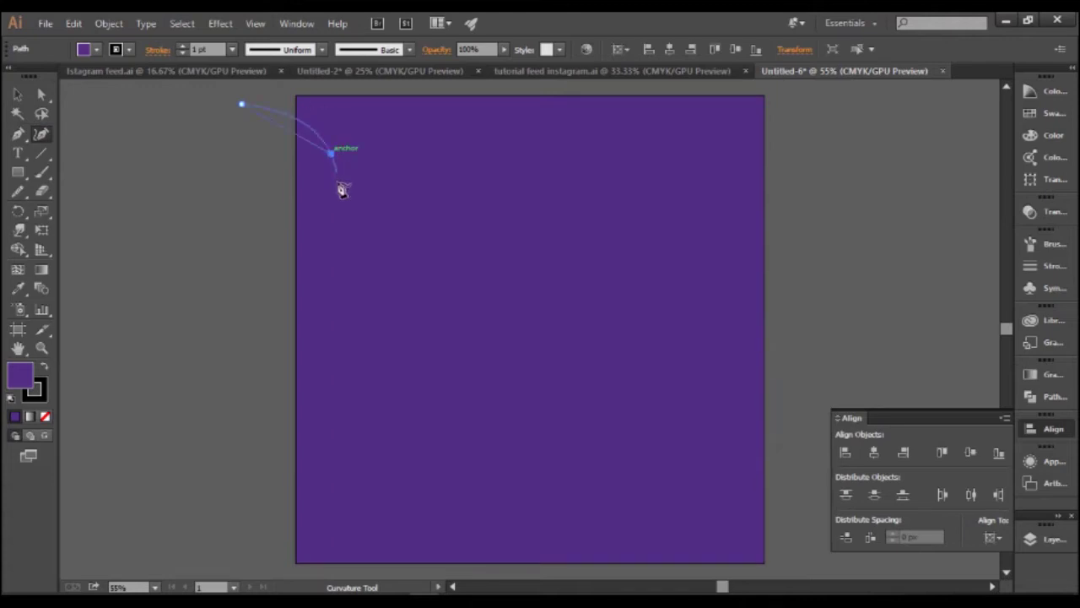
{"action": "left_click", "coordinate": [336, 196]}
{"action": "left_click", "coordinate": [425, 271]}
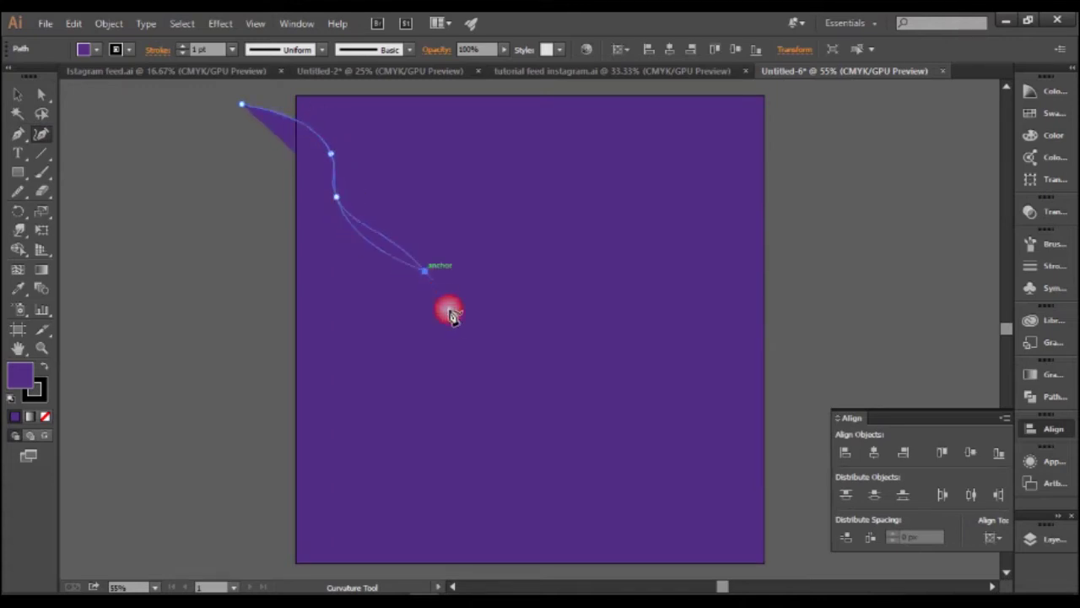
- Sweep the wave to the lower-right, run it back along the bottom, and close it
{"action": "left_click", "coordinate": [439, 385]}
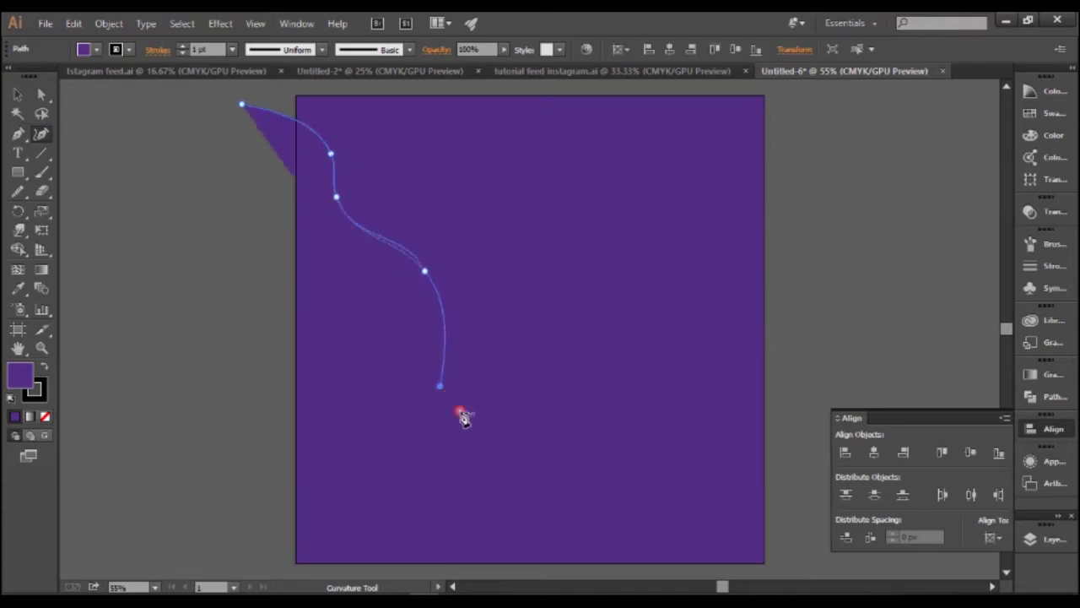
{"action": "left_click", "coordinate": [629, 443]}
{"action": "left_click", "coordinate": [692, 490]}
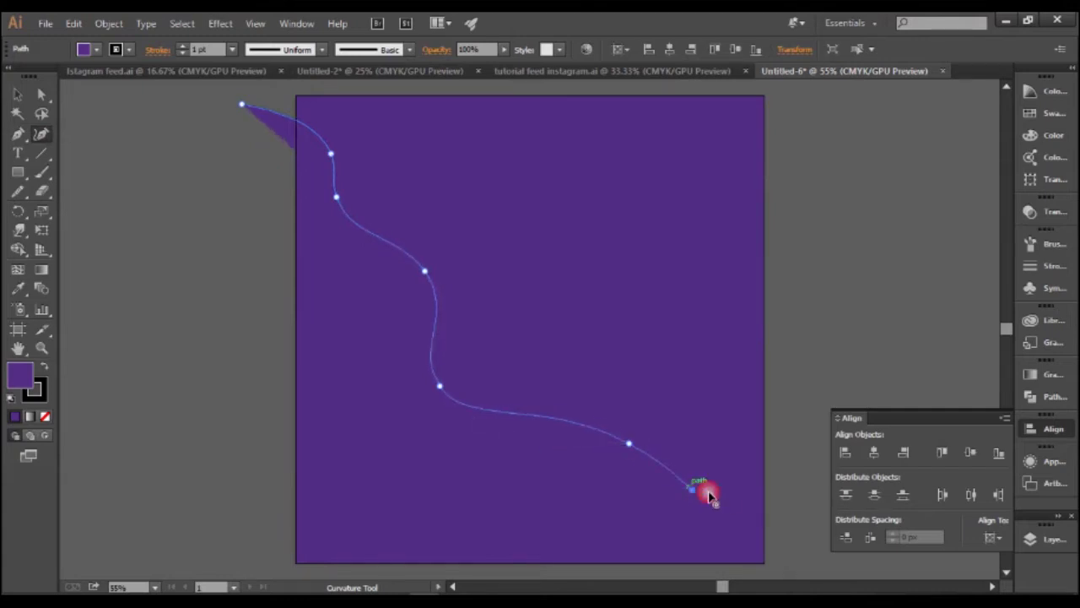
{"action": "left_click", "coordinate": [777, 518]}
{"action": "scroll", "coordinate": [787, 544], "scroll_direction": "down", "scroll_amount": 1}
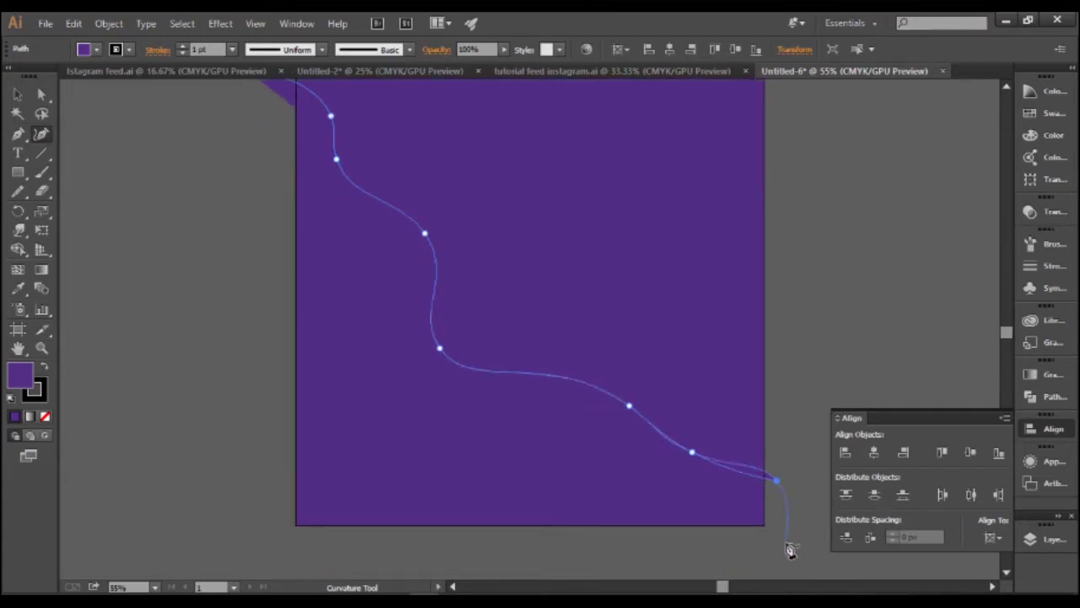
{"action": "left_click", "coordinate": [785, 540]}
{"action": "left_click", "coordinate": [346, 543]}
{"action": "left_click", "coordinate": [234, 547]}
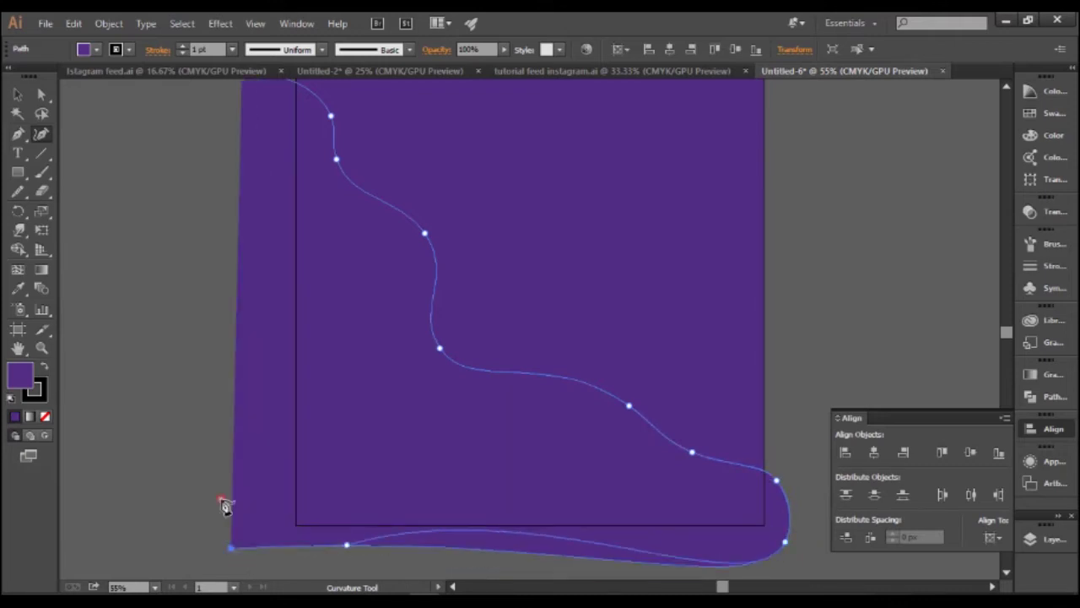
{"action": "left_click", "coordinate": [217, 444]}
{"action": "scroll", "coordinate": [241, 303], "scroll_direction": "up", "scroll_amount": 2}
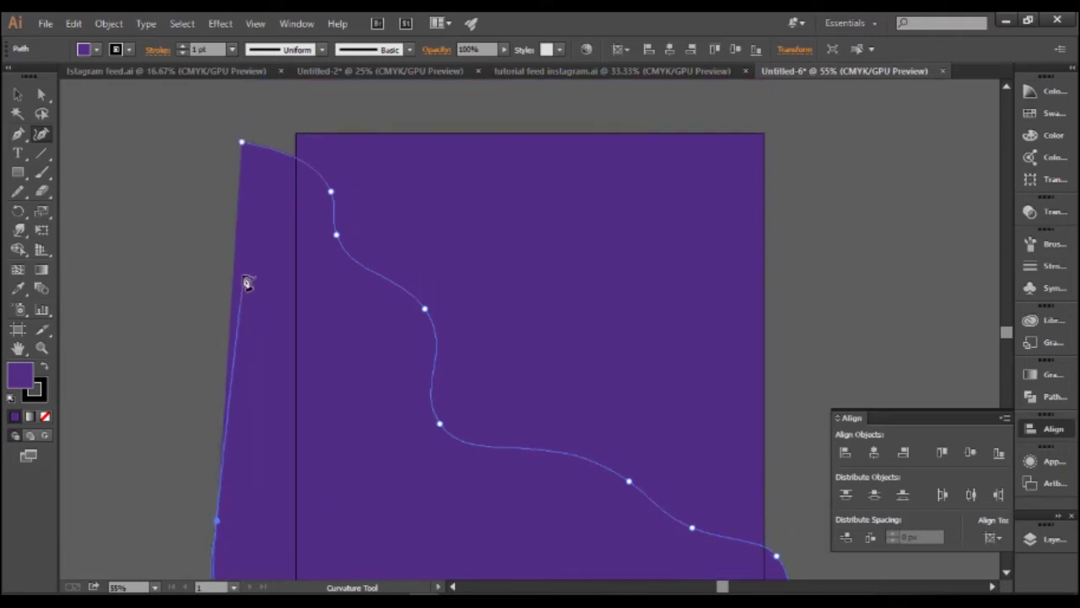
{"action": "left_click", "coordinate": [242, 144]}
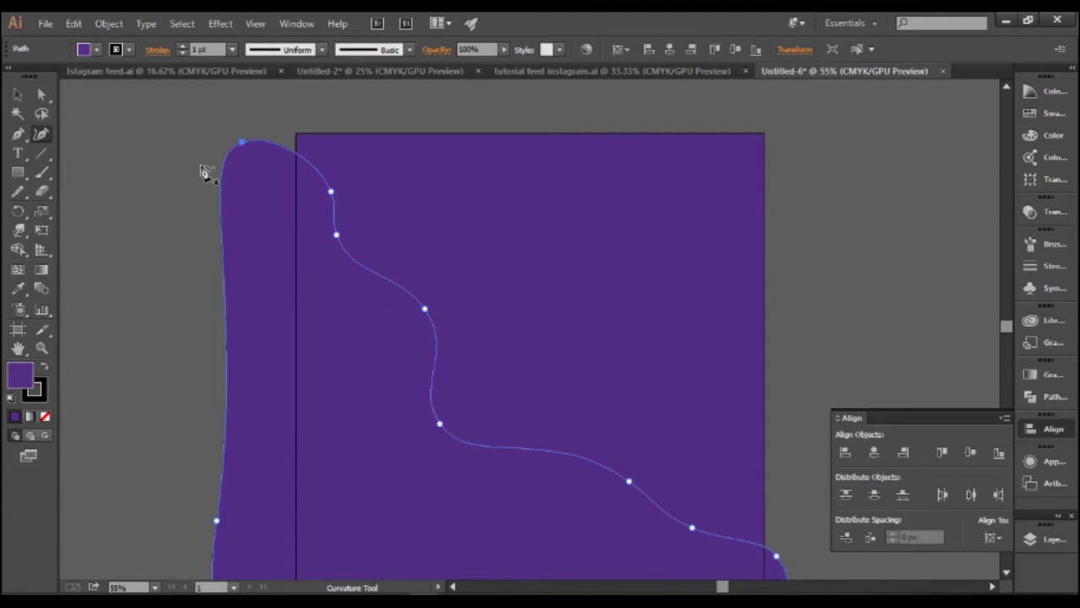
- Select the wavy shape and bring up its fill Color Picker
{"action": "scroll", "coordinate": [316, 174], "scroll_direction": "down", "scroll_amount": 1}
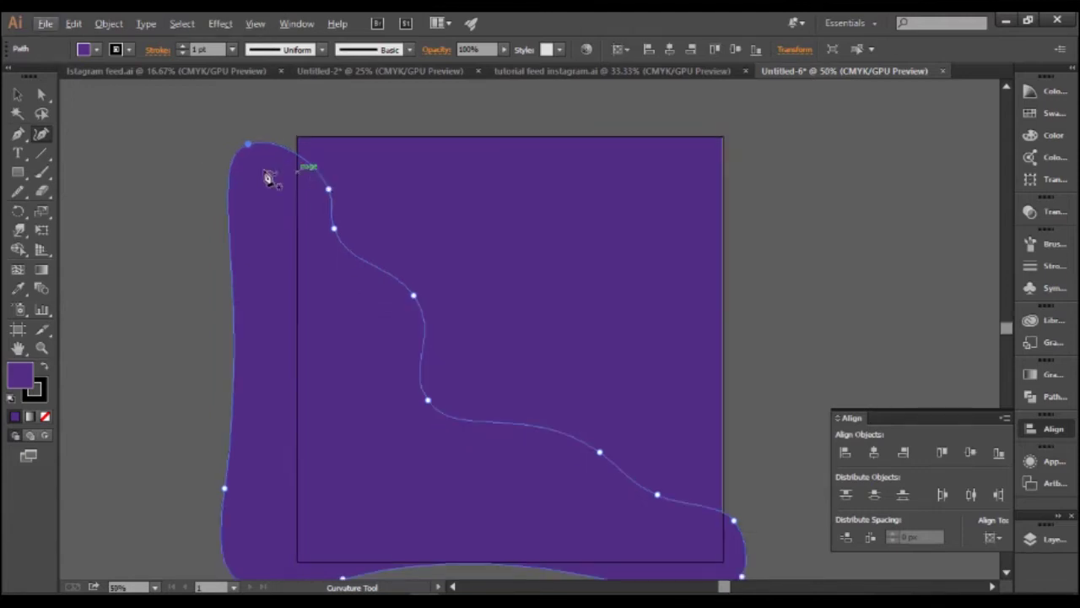
{"action": "left_click", "coordinate": [18, 95]}
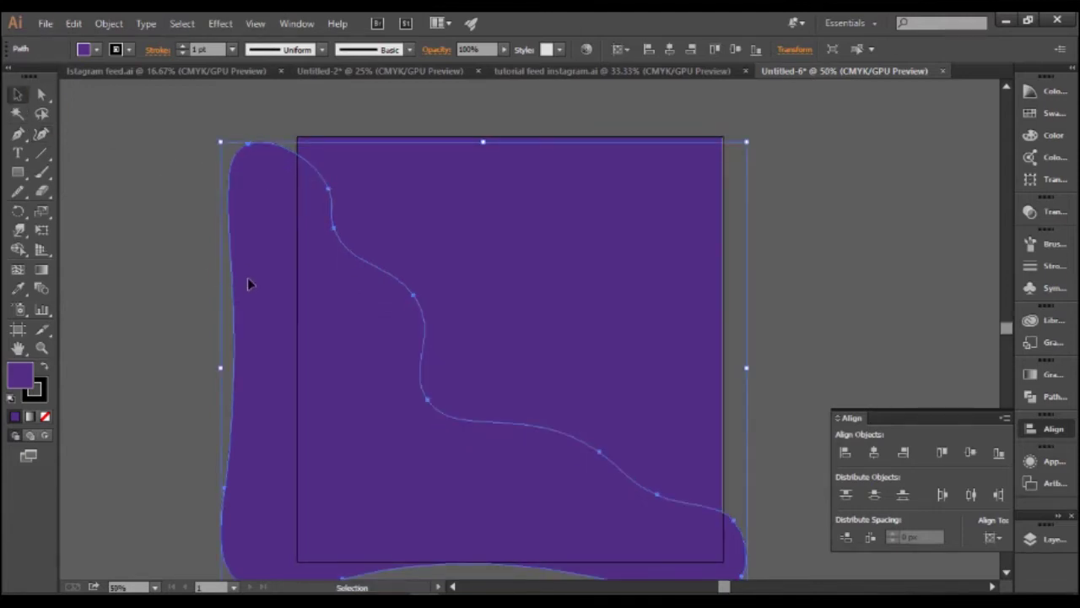
{"action": "scroll", "coordinate": [130, 247], "scroll_direction": "down", "scroll_amount": 1}
{"action": "double_click", "coordinate": [20, 374]}
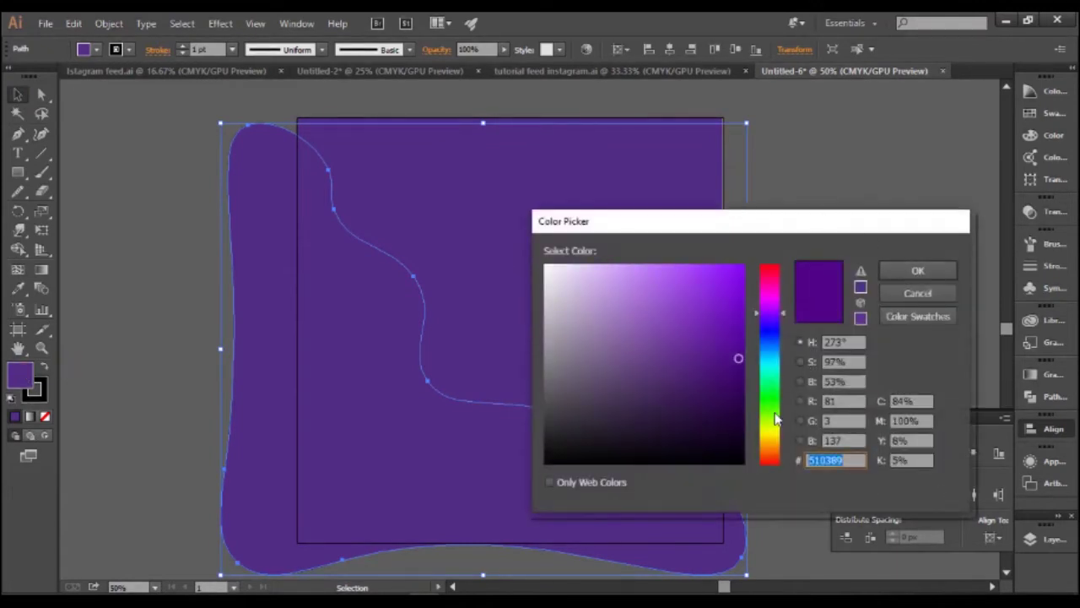
- Fill the wave with lime yellow-green D2F211, deselect, and scroll to review it
{"action": "left_click_drag", "start_coordinate": [777, 419], "coordinate": [771, 426]}
{"action": "left_click_drag", "start_coordinate": [739, 291], "coordinate": [731, 274]}
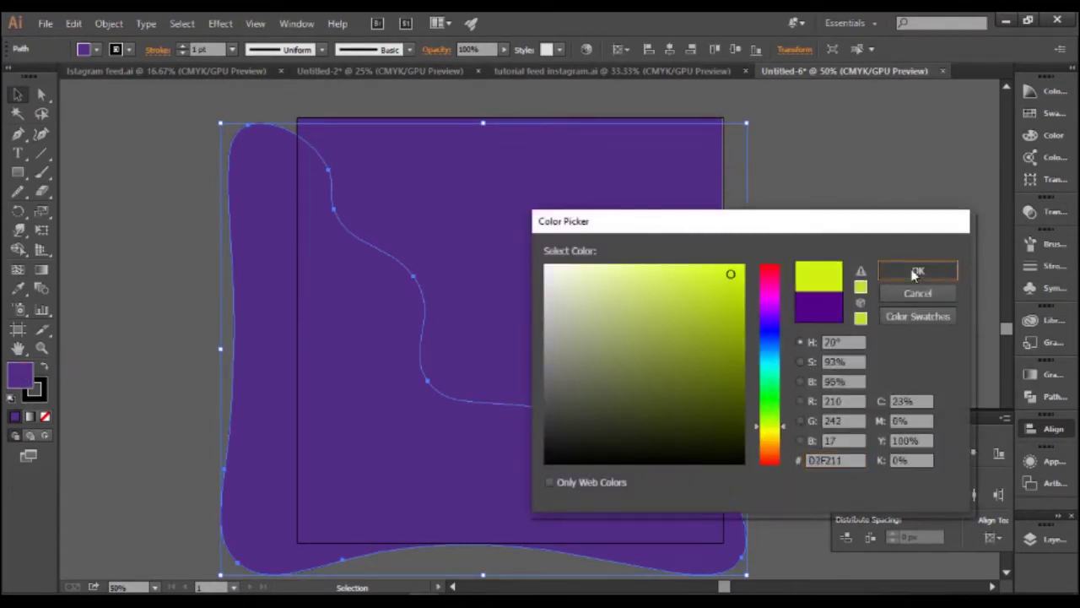
{"action": "left_click", "coordinate": [916, 272]}
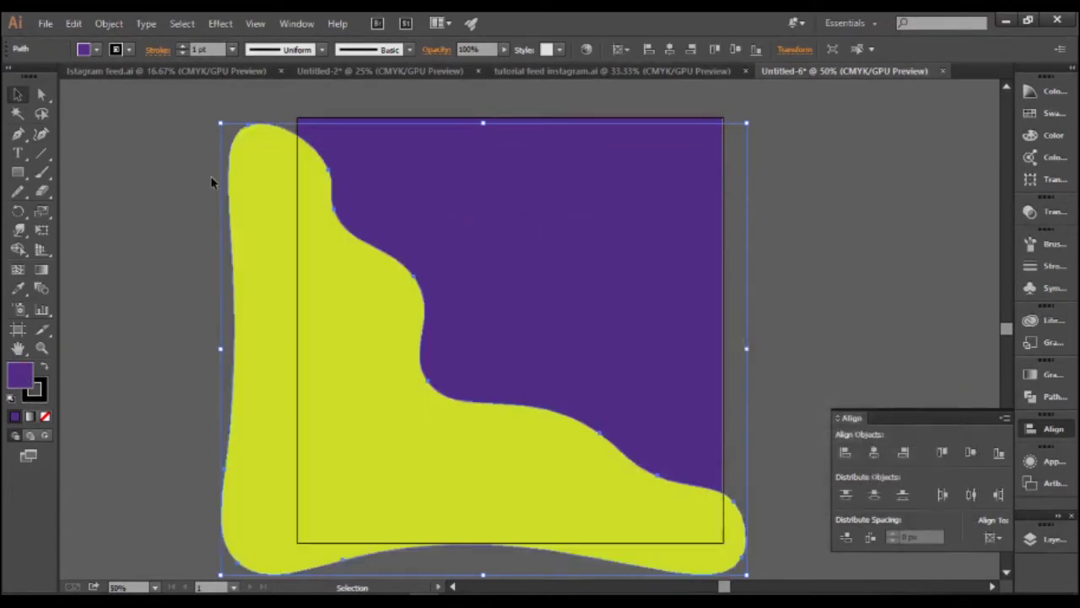
{"action": "left_click", "coordinate": [78, 129]}
{"action": "scroll", "coordinate": [329, 228], "scroll_direction": "down", "scroll_amount": 3}
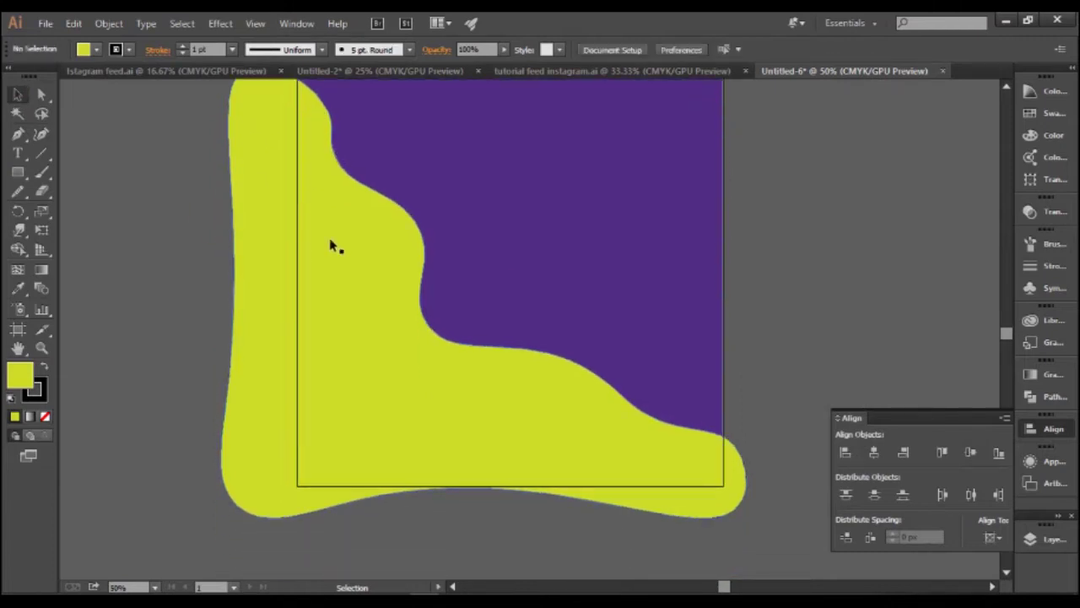
{"action": "scroll", "coordinate": [281, 245], "scroll_direction": "up", "scroll_amount": 4}
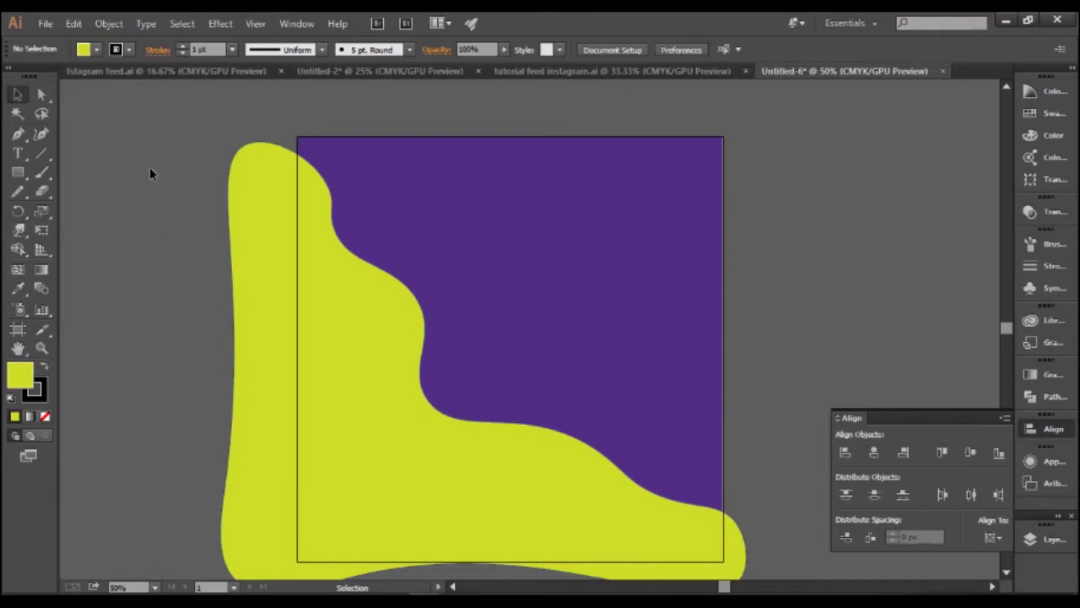
{"action": "scroll", "coordinate": [209, 160], "scroll_direction": "down", "scroll_amount": 2}
{"action": "scroll", "coordinate": [259, 165], "scroll_direction": "down", "scroll_amount": 2}
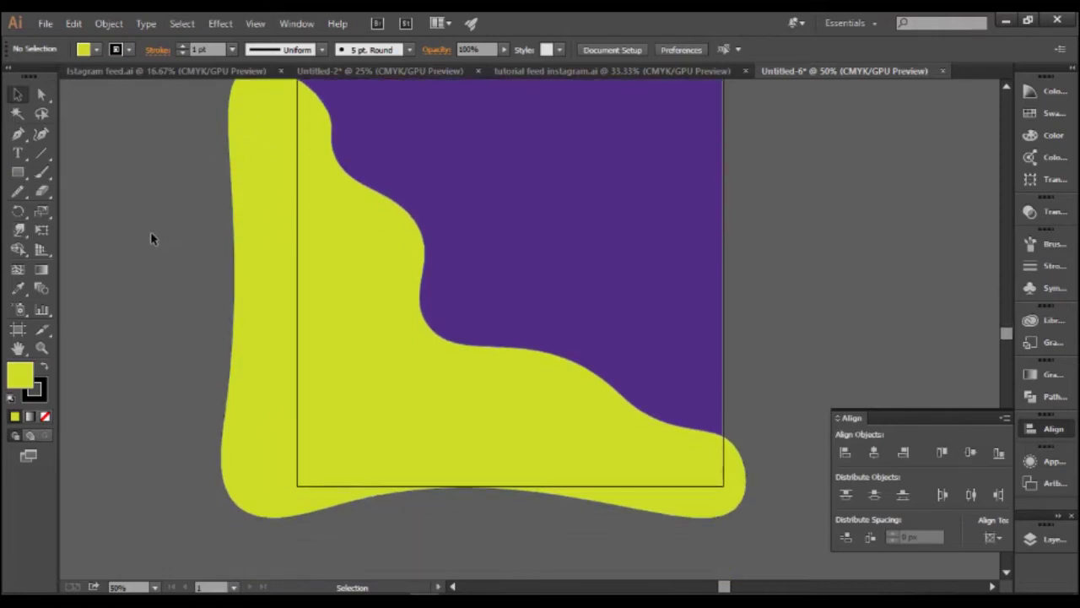
{"action": "scroll", "coordinate": [231, 245], "scroll_direction": "up", "scroll_amount": 3}
{"action": "scroll", "coordinate": [222, 256], "scroll_direction": "down", "scroll_amount": 2}
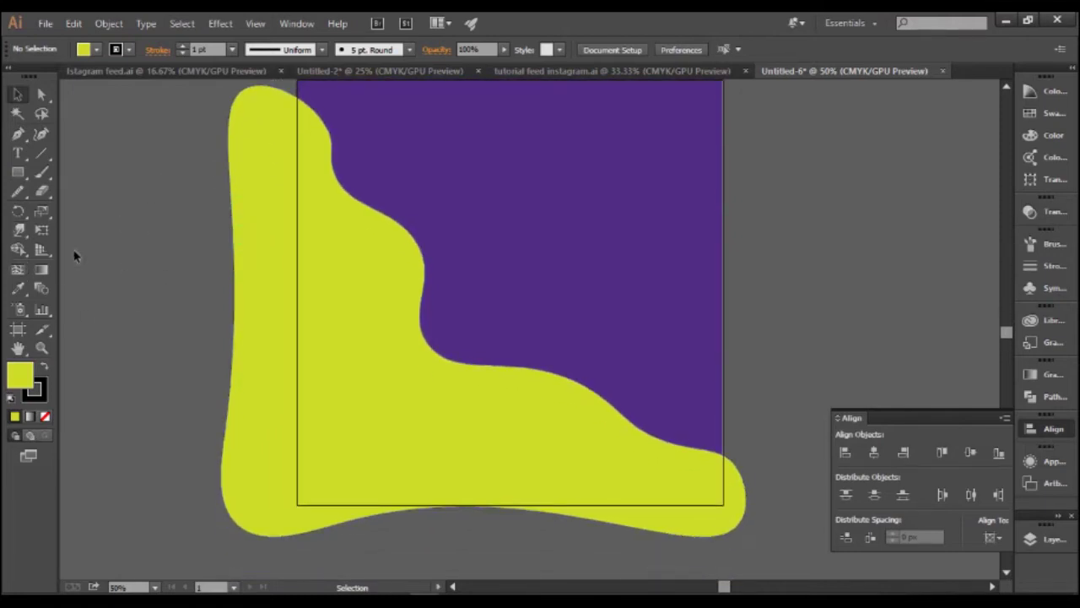
{"action": "scroll", "coordinate": [74, 256], "scroll_direction": "up", "scroll_amount": 2}
{"action": "scroll", "coordinate": [227, 212], "scroll_direction": "down", "scroll_amount": 2}
{"action": "scroll", "coordinate": [198, 174], "scroll_direction": "up", "scroll_amount": 2}
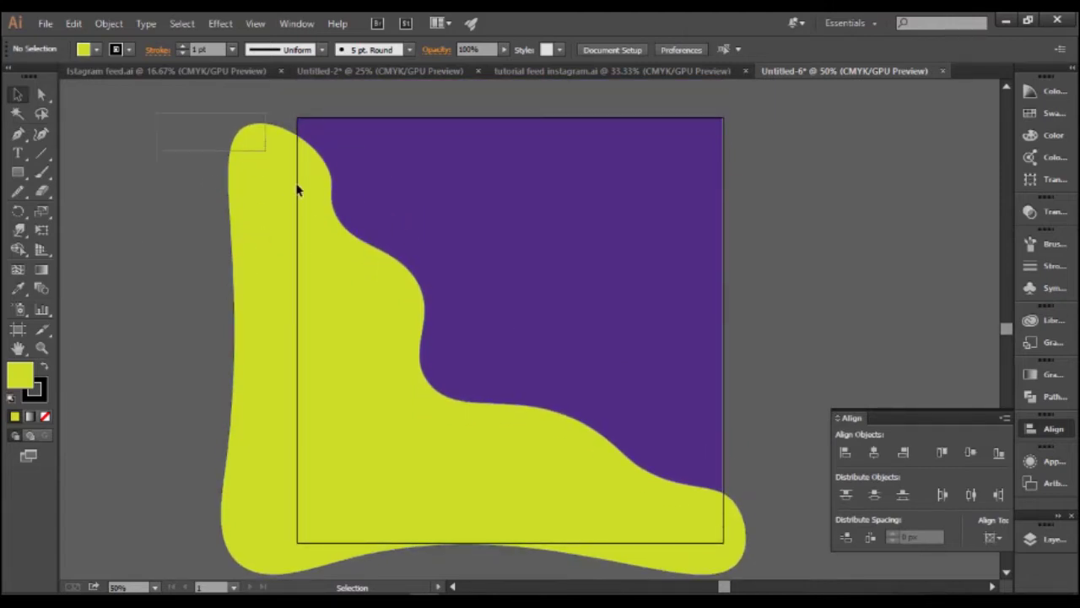
- Use Shape Builder on the wave and background to delete the lime overhang outside the artboard
{"action": "left_click_drag", "start_coordinate": [297, 190], "coordinate": [772, 550]}
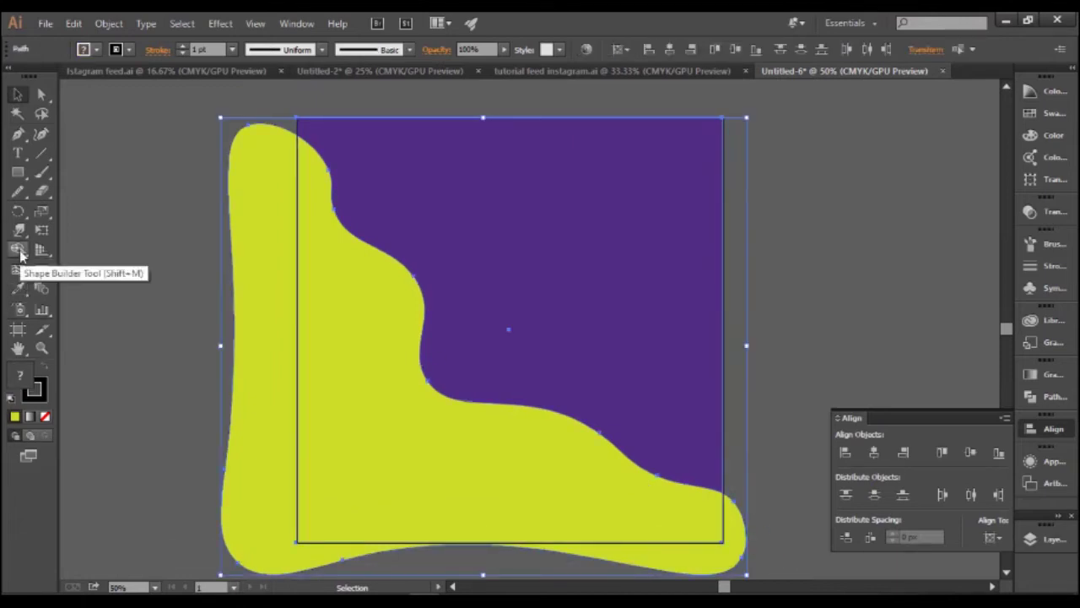
{"action": "left_click", "coordinate": [21, 252]}
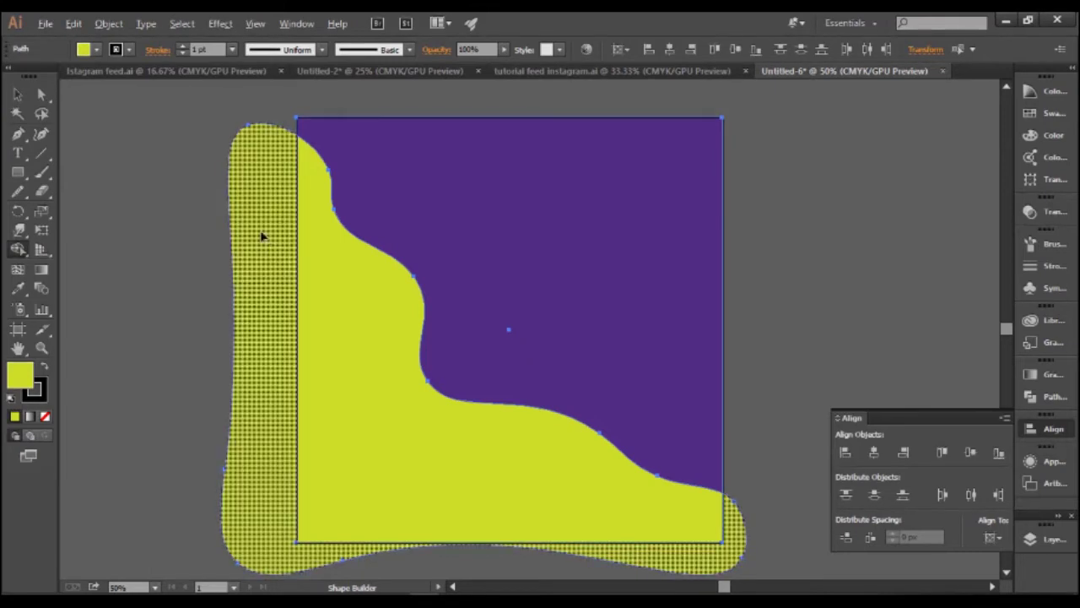
{"action": "left_click", "coordinate": [267, 260], "text": "alt"}
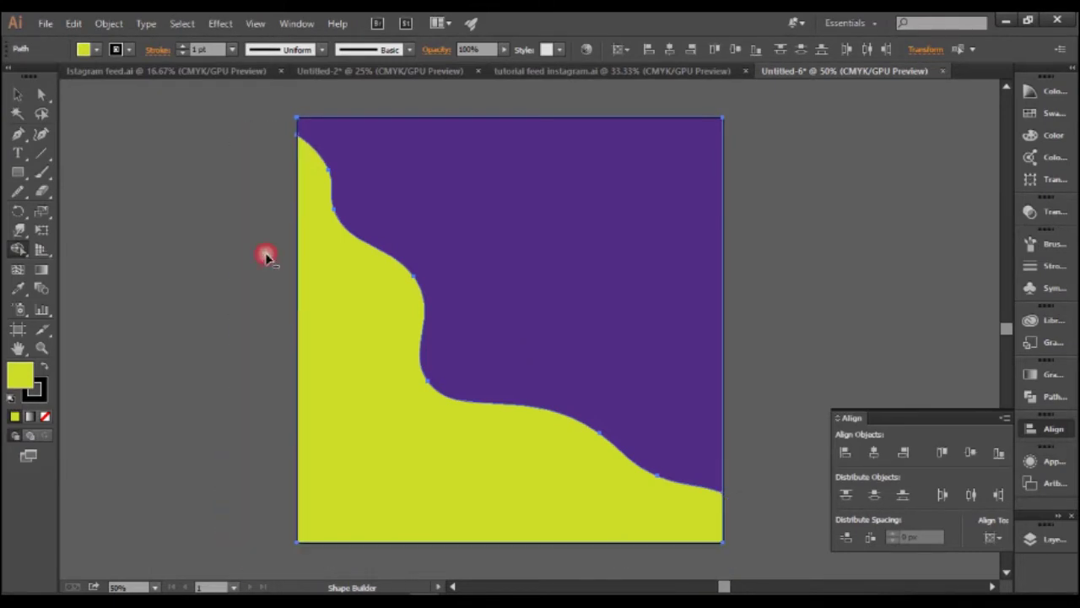
{"action": "left_click", "coordinate": [18, 98]}
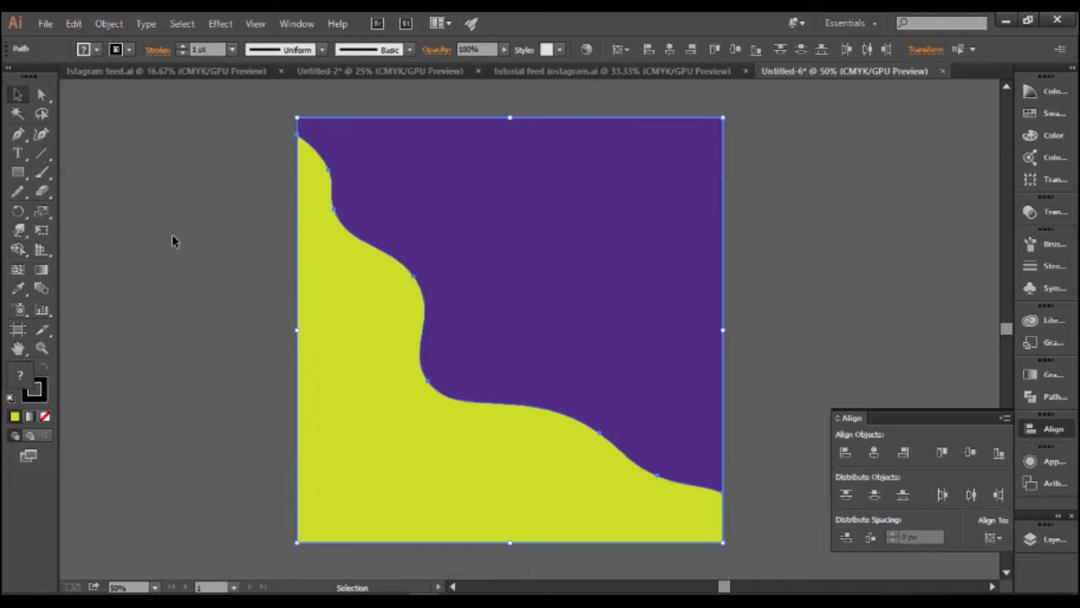
{"action": "left_click", "coordinate": [202, 224]}
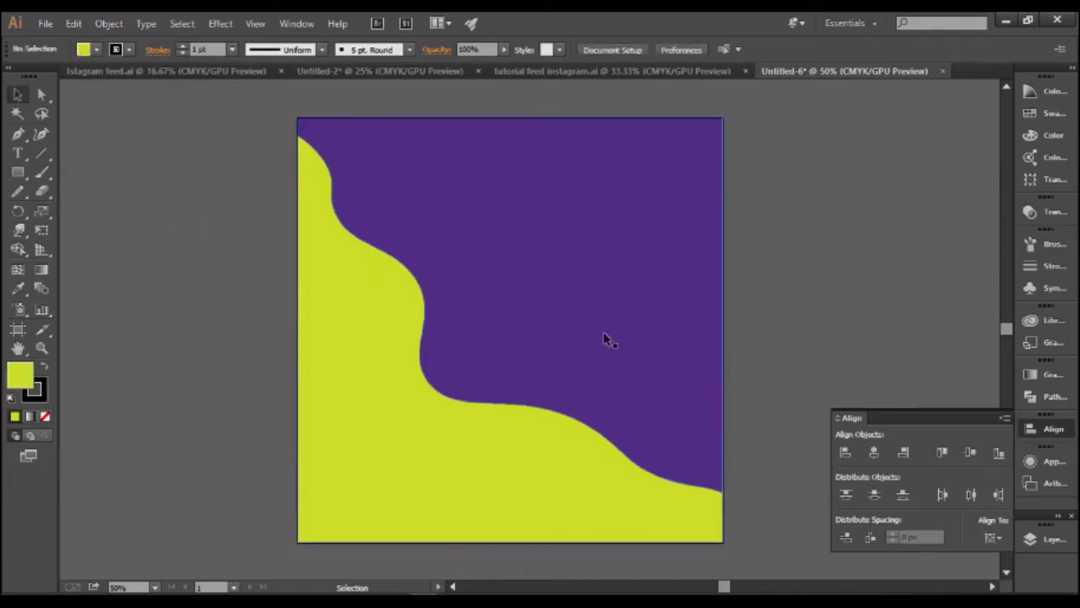
{"action": "scroll", "coordinate": [568, 364], "scroll_direction": "down", "scroll_amount": 1}
{"action": "scroll", "coordinate": [295, 338], "scroll_direction": "down", "scroll_amount": 2}
{"action": "scroll", "coordinate": [268, 330], "scroll_direction": "up", "scroll_amount": 3}
{"action": "scroll", "coordinate": [241, 330], "scroll_direction": "up", "scroll_amount": 2}
{"action": "scroll", "coordinate": [218, 335], "scroll_direction": "down", "scroll_amount": 1}
{"action": "scroll", "coordinate": [171, 201], "scroll_direction": "up", "scroll_amount": 1}
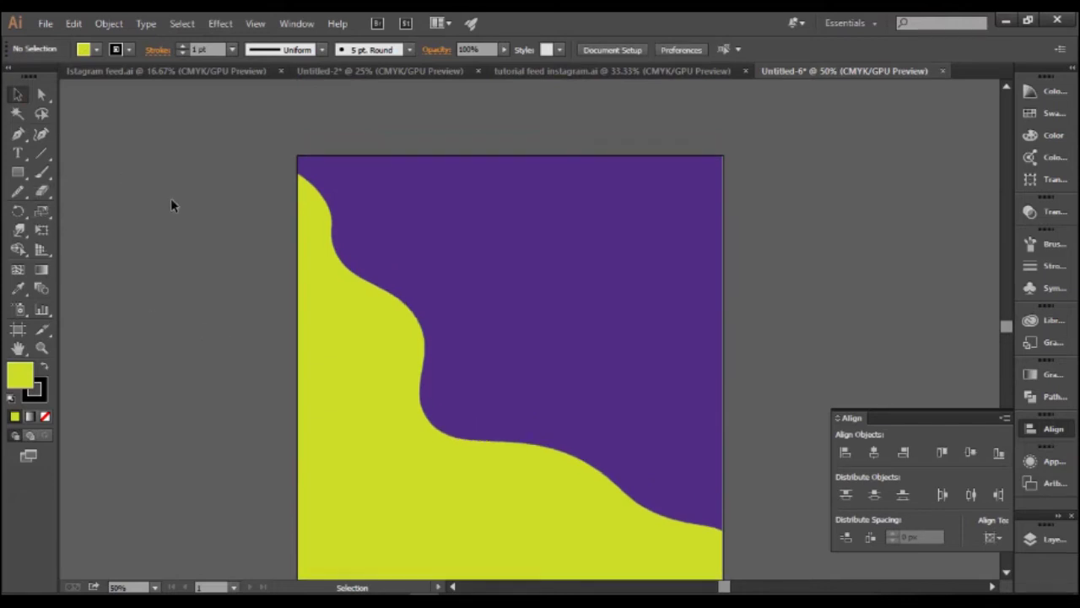
- Zoom in and draw a tiny circle on the pasteboard left of the artboard
{"action": "left_click_drag", "start_coordinate": [24, 180], "coordinate": [80, 211]}
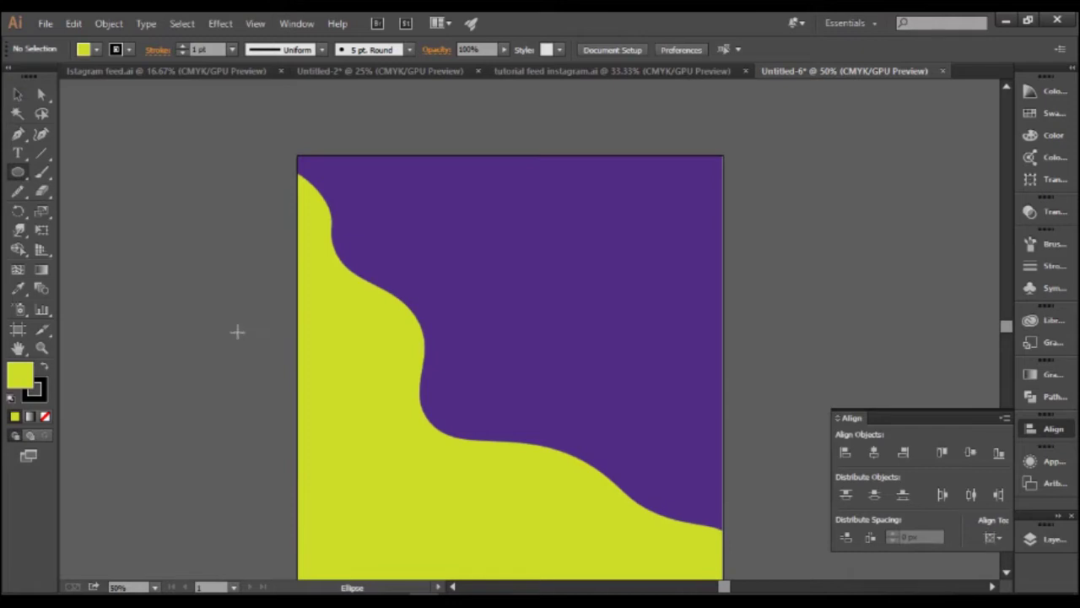
{"action": "scroll", "coordinate": [144, 281], "scroll_direction": "up", "scroll_amount": 1}
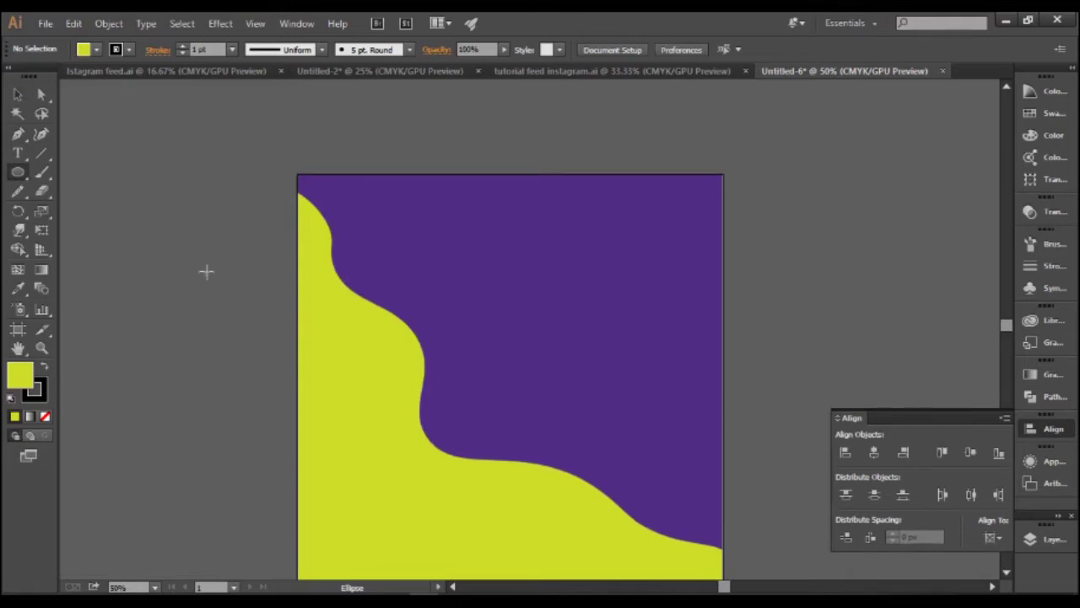
{"action": "scroll", "coordinate": [198, 270], "scroll_direction": "down", "scroll_amount": 2}
{"action": "scroll", "coordinate": [164, 264], "scroll_direction": "up", "scroll_amount": 1}
{"action": "scroll", "coordinate": [164, 253], "scroll_direction": "up", "scroll_amount": 1}
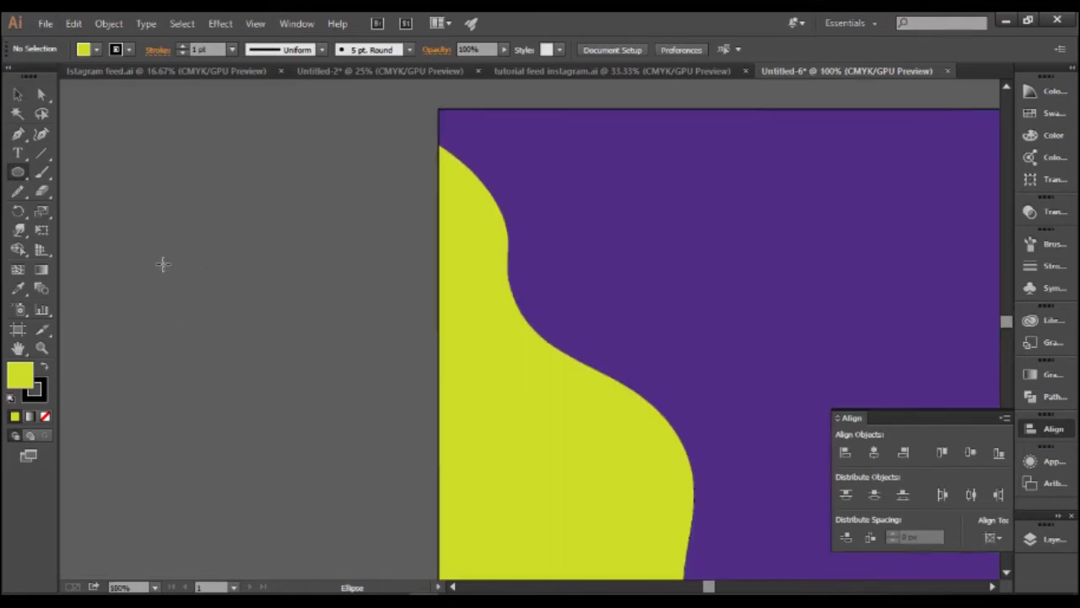
{"action": "scroll", "coordinate": [163, 237], "scroll_direction": "up", "scroll_amount": 1}
{"action": "mouse_move", "coordinate": [149, 199]}
{"action": "left_mouse_down"}
{"action": "mouse_move", "coordinate": [165, 208]}
{"action": "mouse_move", "coordinate": [158, 200]}
{"action": "left_mouse_up"}
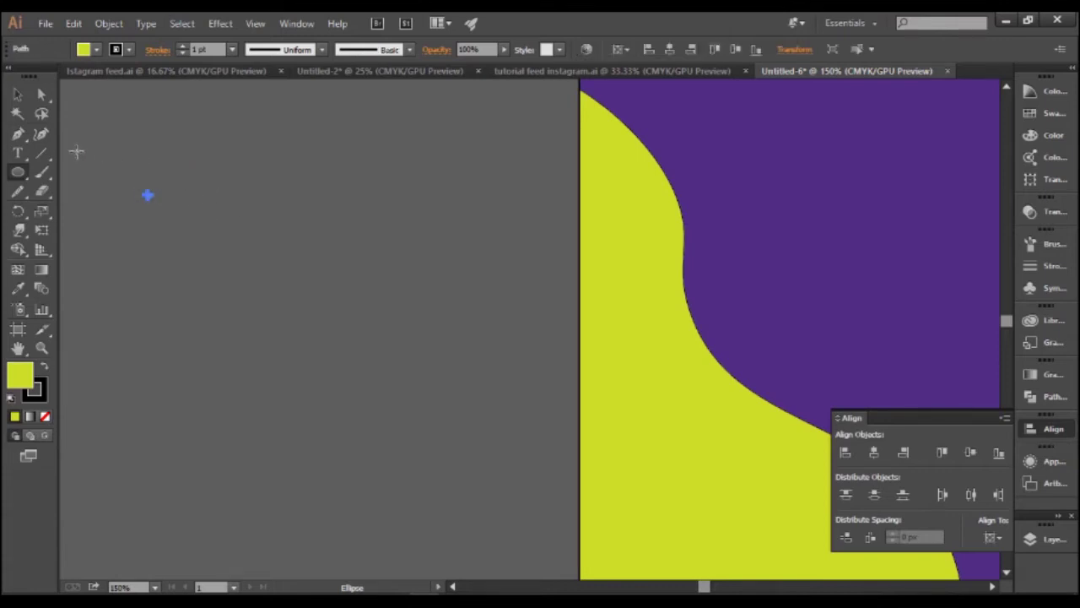
- Set the small circle's stroke to None and reposition it
{"action": "left_click", "coordinate": [17, 95]}
{"action": "left_click", "coordinate": [314, 276]}
{"action": "scroll", "coordinate": [219, 260], "scroll_direction": "down", "scroll_amount": 1}
{"action": "scroll", "coordinate": [195, 236], "scroll_direction": "up", "scroll_amount": 1}
{"action": "left_click_drag", "start_coordinate": [123, 142], "coordinate": [191, 217]}
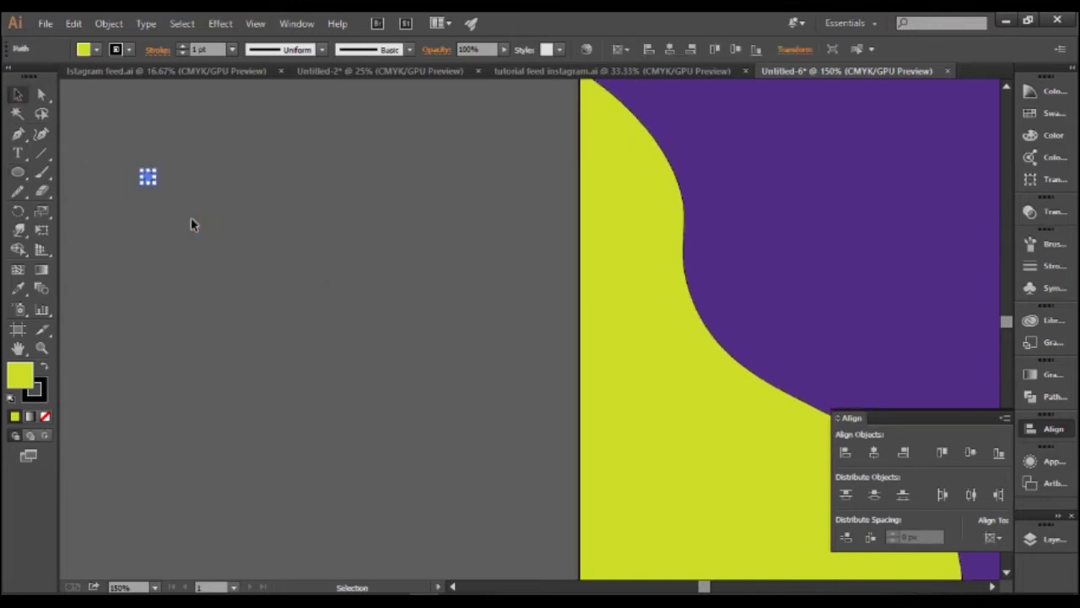
{"action": "left_click", "coordinate": [128, 51]}
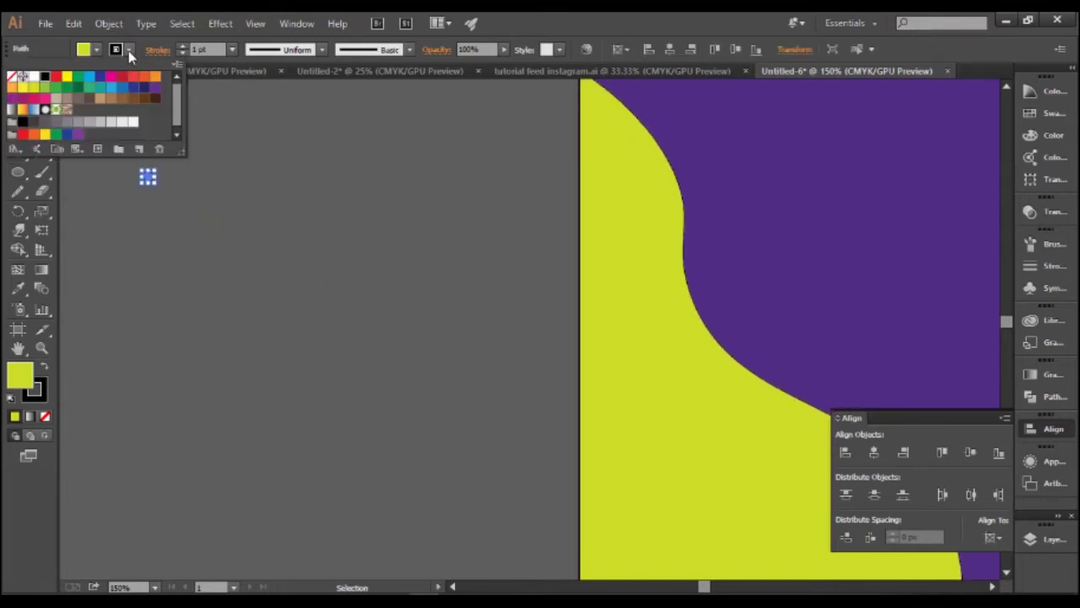
{"action": "left_click", "coordinate": [12, 77]}
{"action": "left_click", "coordinate": [184, 207]}
{"action": "left_click", "coordinate": [174, 205]}
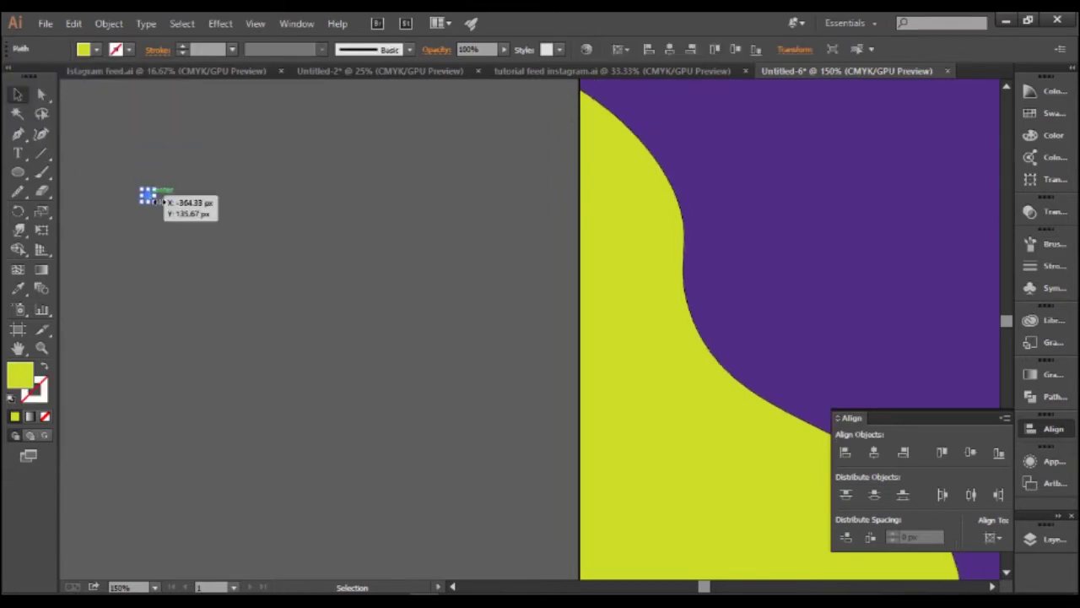
{"action": "left_click_drag", "start_coordinate": [153, 186], "coordinate": [153, 222]}
{"action": "left_click", "coordinate": [150, 224]}
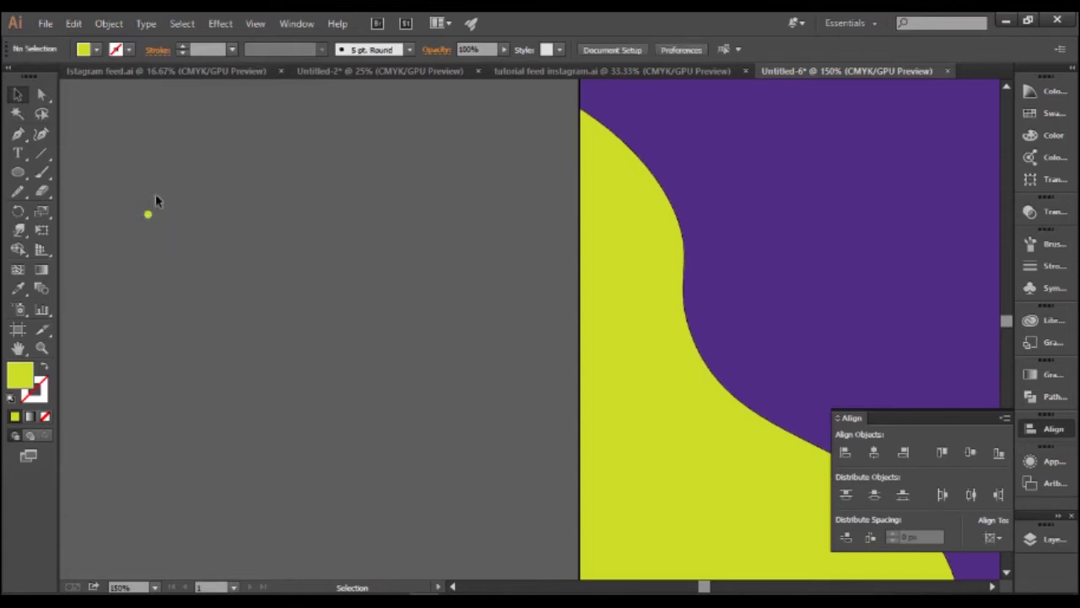
- Give the small circle a white fill
{"action": "scroll", "coordinate": [156, 200], "scroll_direction": "down", "scroll_amount": 1}
{"action": "left_click", "coordinate": [148, 196]}
{"action": "scroll", "coordinate": [182, 207], "scroll_direction": "down", "scroll_amount": 1}
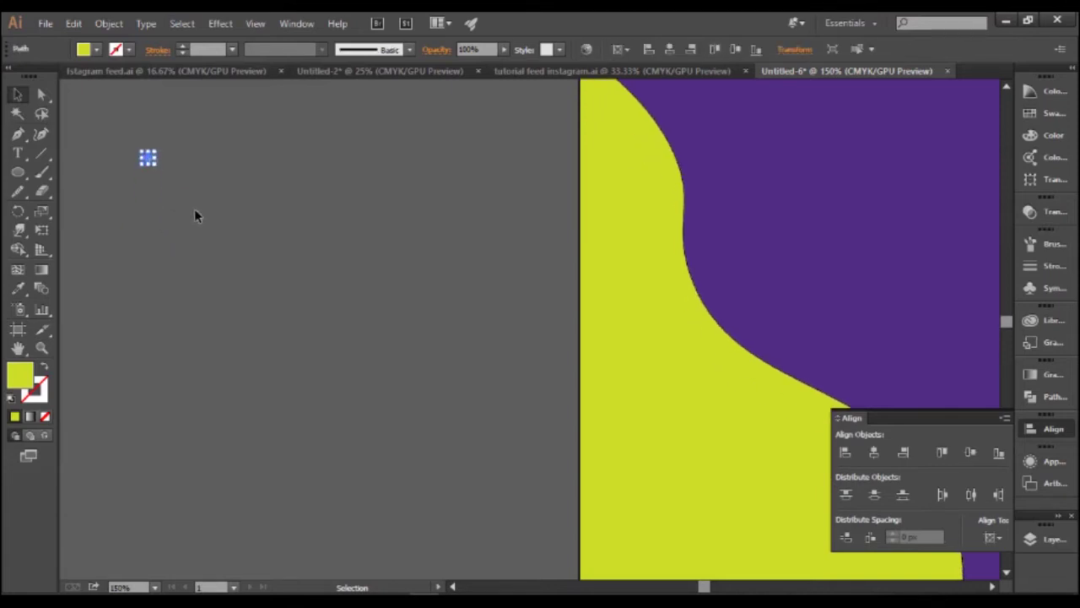
{"action": "left_click", "coordinate": [96, 50]}
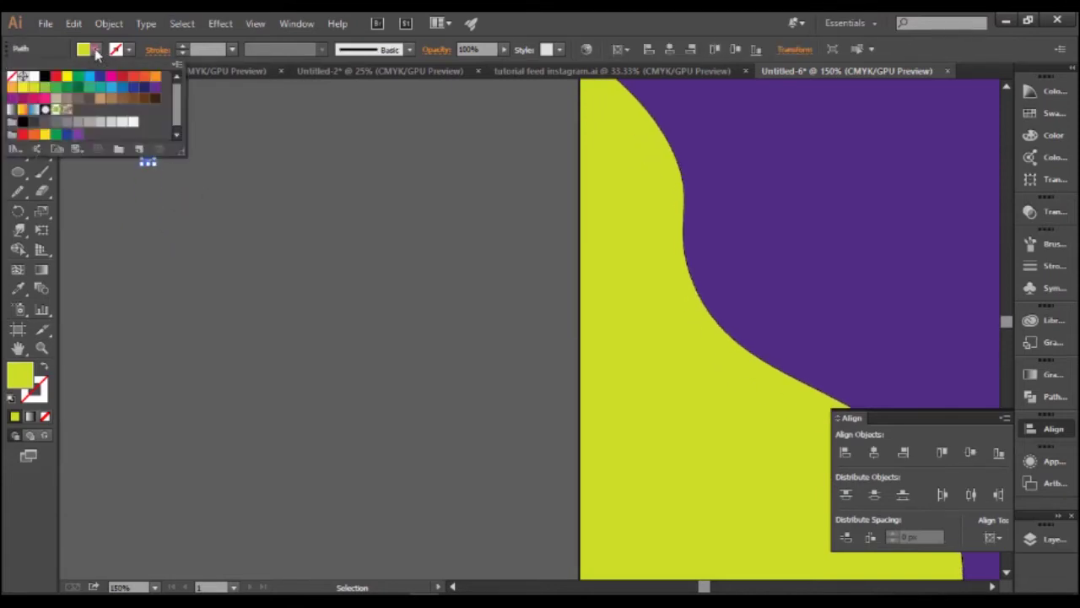
{"action": "left_click", "coordinate": [34, 76]}
{"action": "left_click", "coordinate": [265, 279]}
{"action": "left_click", "coordinate": [211, 217]}
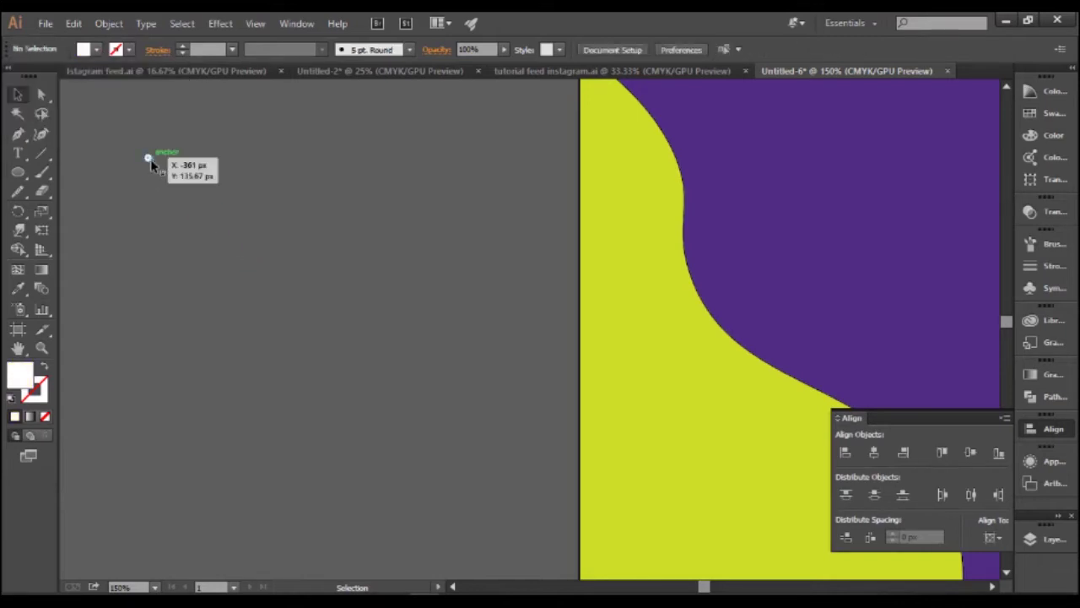
{"action": "scroll", "coordinate": [215, 193], "scroll_direction": "up", "scroll_amount": 2}
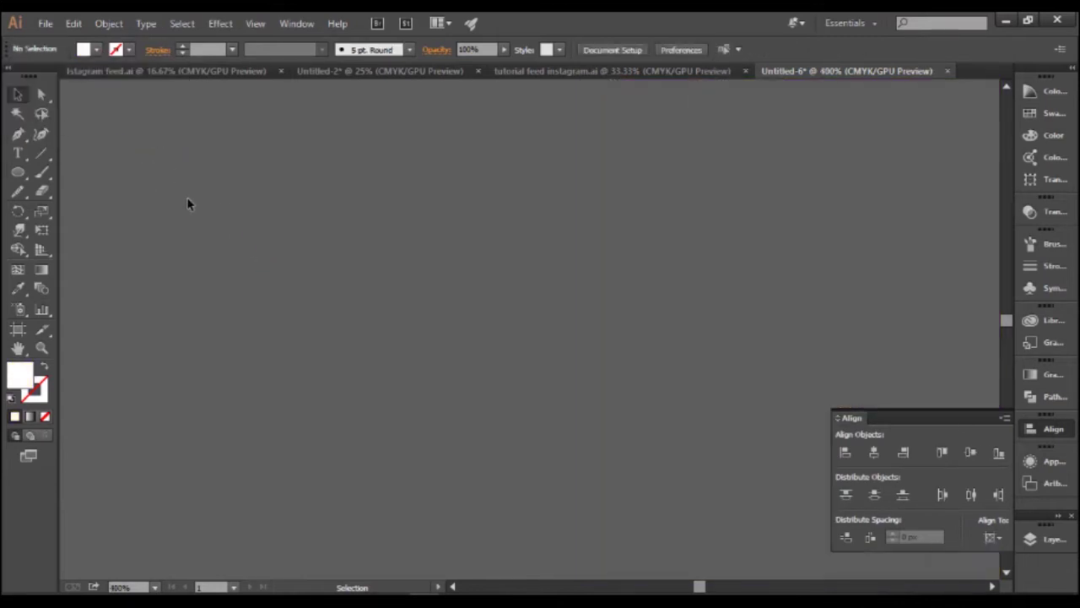
- Alt-drag copies of the white dot rightward and repeat with Ctrl+D to form a row
{"action": "left_click_drag", "start_coordinate": [212, 205], "coordinate": [330, 268]}
{"action": "left_click", "coordinate": [180, 185]}
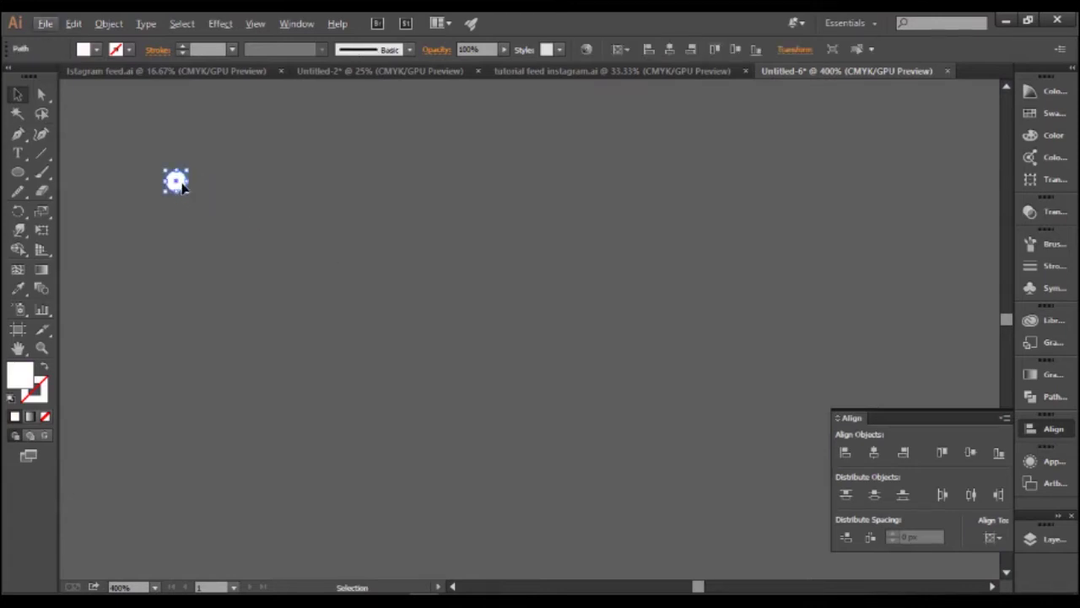
{"action": "left_click_drag", "start_coordinate": [182, 188], "coordinate": [210, 188]}
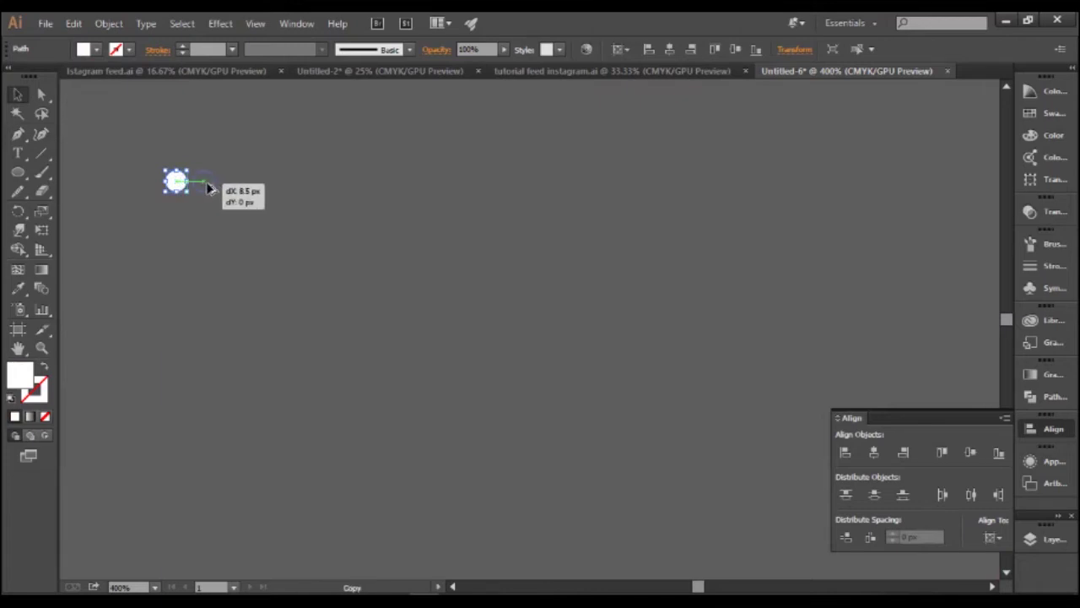
{"action": "left_click_drag", "start_coordinate": [210, 188], "coordinate": [223, 190]}
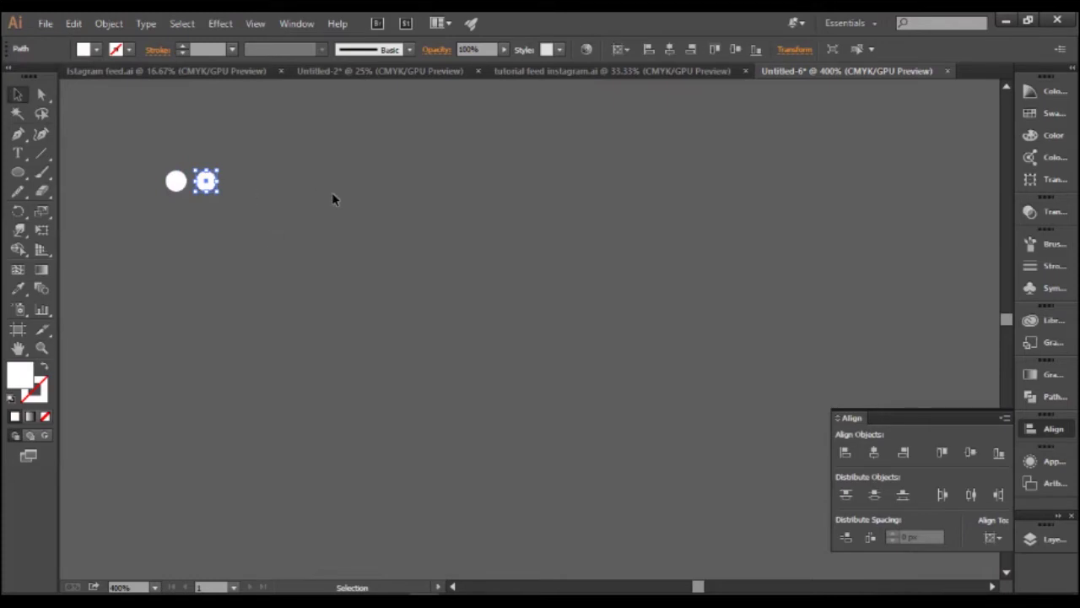
{"action": "key", "text": "a"}
{"action": "key", "text": "ctrl+d"}
{"action": "key", "text": "ctrl+d"}
{"action": "key", "text": "ctrl+d"}
{"action": "key", "text": "ctrl+d"}
{"action": "key", "text": "ctrl+d"}
{"action": "key", "text": "ctrl+d"}
{"action": "key", "text": "ctrl+d"}
{"action": "key", "text": "ctrl+d"}
{"action": "key", "text": "ctrl+d"}
{"action": "key", "text": "ctrl+d"}
{"action": "key", "text": "ctrl+d"}
{"action": "key", "text": "ctrl+d"}
{"action": "key", "text": "ctrl+d"}
{"action": "key", "text": "ctrl+d"}
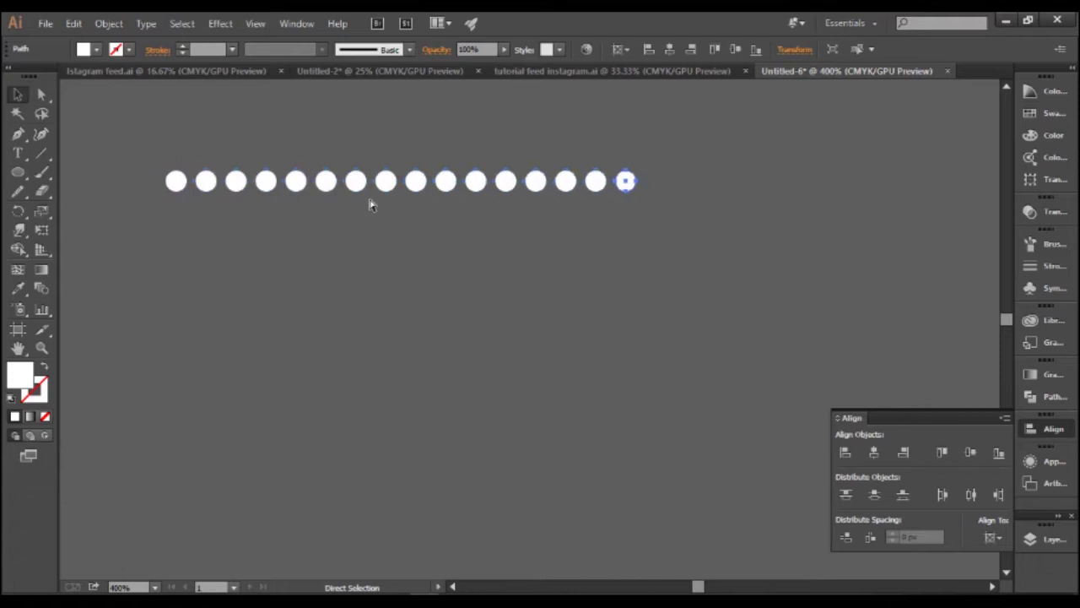
{"action": "key", "text": "ctrl+d"}
{"action": "left_click", "coordinate": [495, 228]}
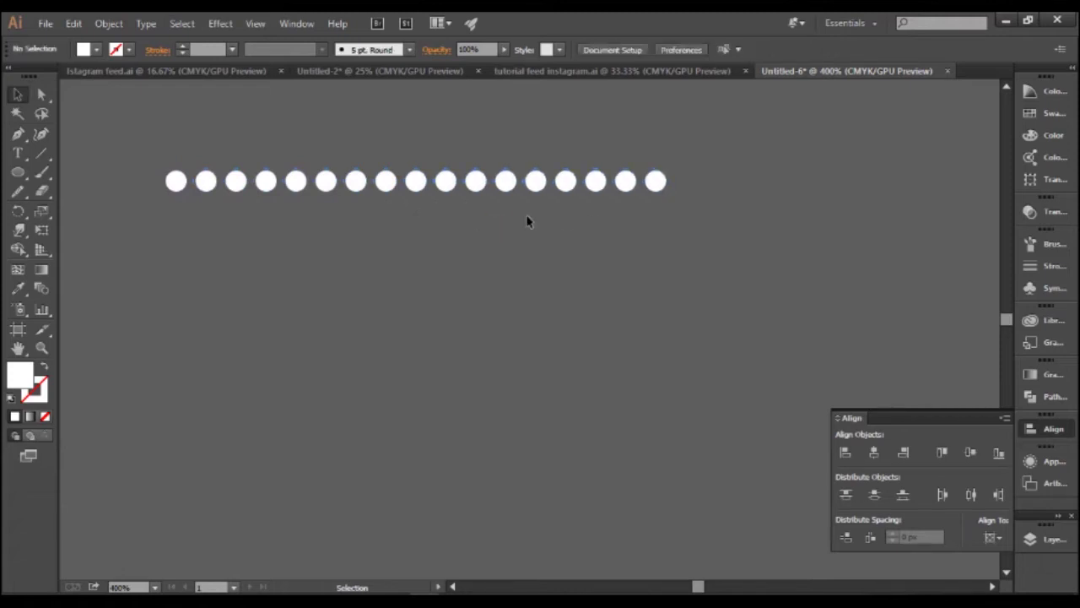
- Copy the dot row downward and repeat with Ctrl+D to build the grid
{"action": "left_click_drag", "start_coordinate": [144, 156], "coordinate": [737, 195]}
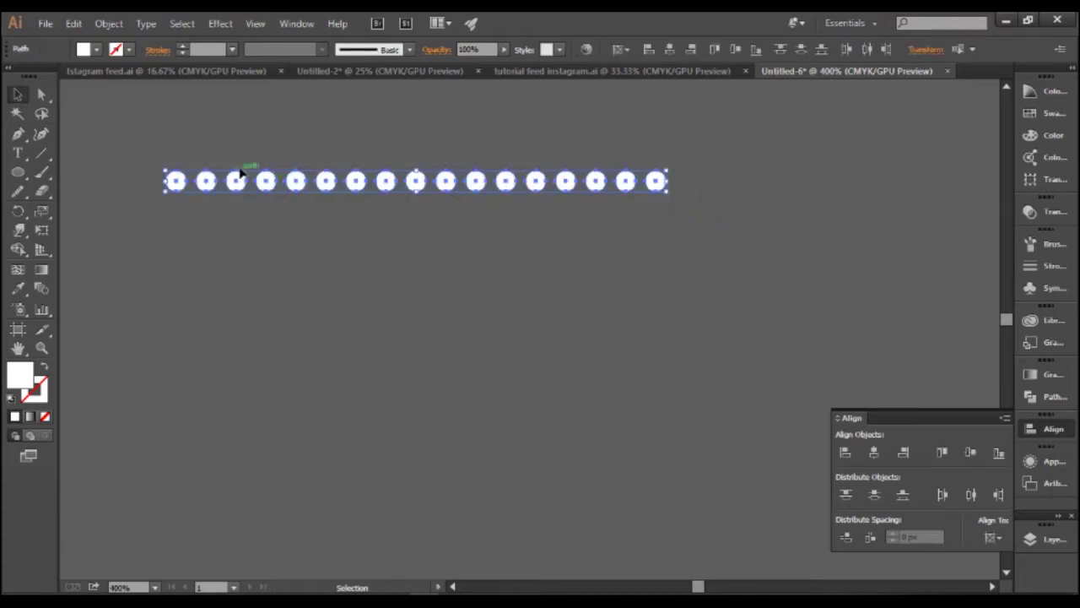
{"action": "left_click", "coordinate": [229, 275]}
{"action": "left_click_drag", "start_coordinate": [720, 221], "coordinate": [650, 230]}
{"action": "left_click_drag", "start_coordinate": [175, 182], "coordinate": [177, 222]}
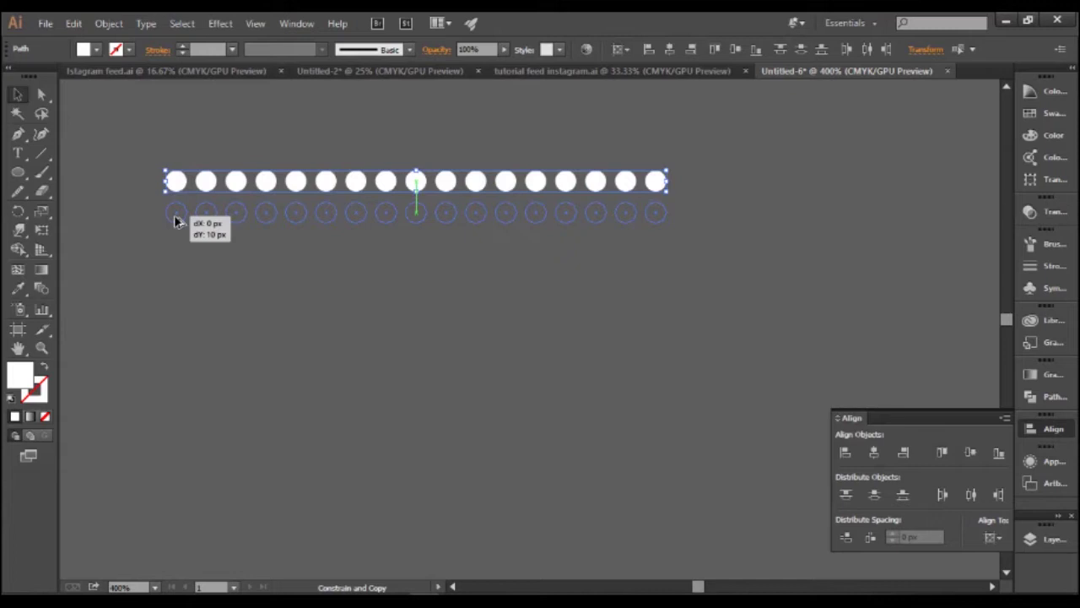
{"action": "left_click_drag", "start_coordinate": [177, 222], "coordinate": [690, 236]}
{"action": "left_click", "coordinate": [271, 281]}
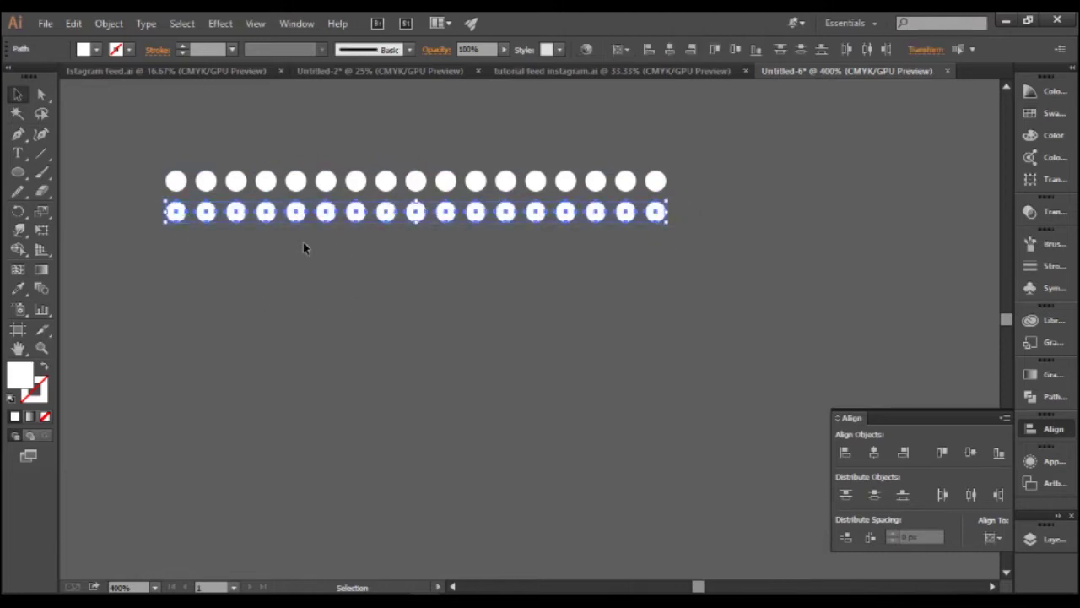
{"action": "key", "text": "a"}
{"action": "key", "text": "ctrl+d"}
{"action": "key", "text": "ctrl+d"}
{"action": "key", "text": "ctrl+d"}
{"action": "key", "text": "ctrl+d"}
{"action": "key", "text": "ctrl+d"}
{"action": "key", "text": "ctrl+d"}
{"action": "key", "text": "ctrl+d"}
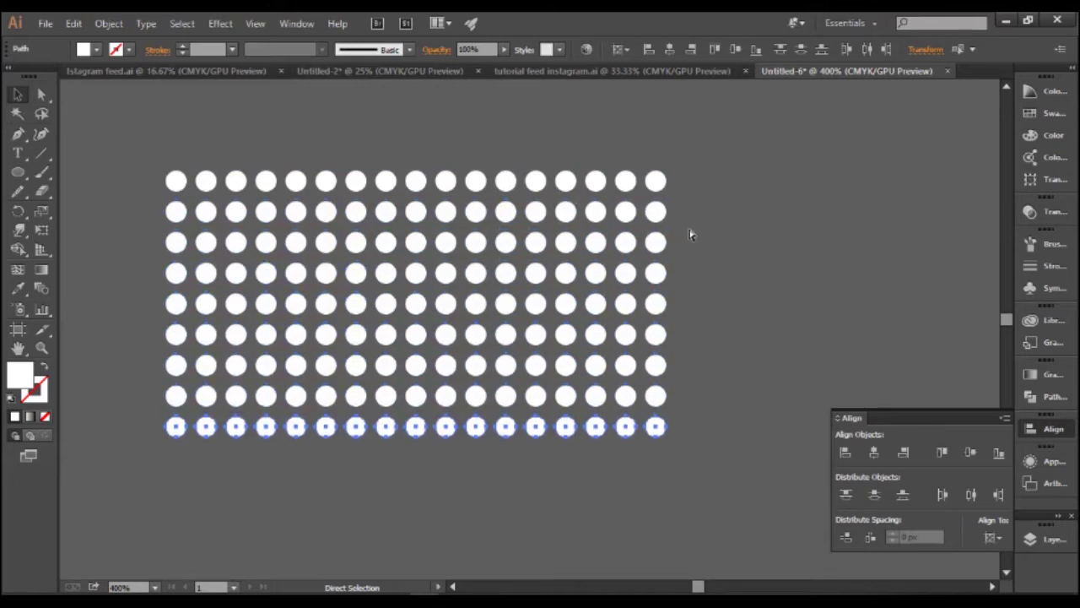
{"action": "key", "text": "ctrl+d"}
{"action": "key", "text": "ctrl+d"}
{"action": "key", "text": "v"}
{"action": "scroll", "coordinate": [675, 236], "scroll_direction": "down", "scroll_amount": 1}
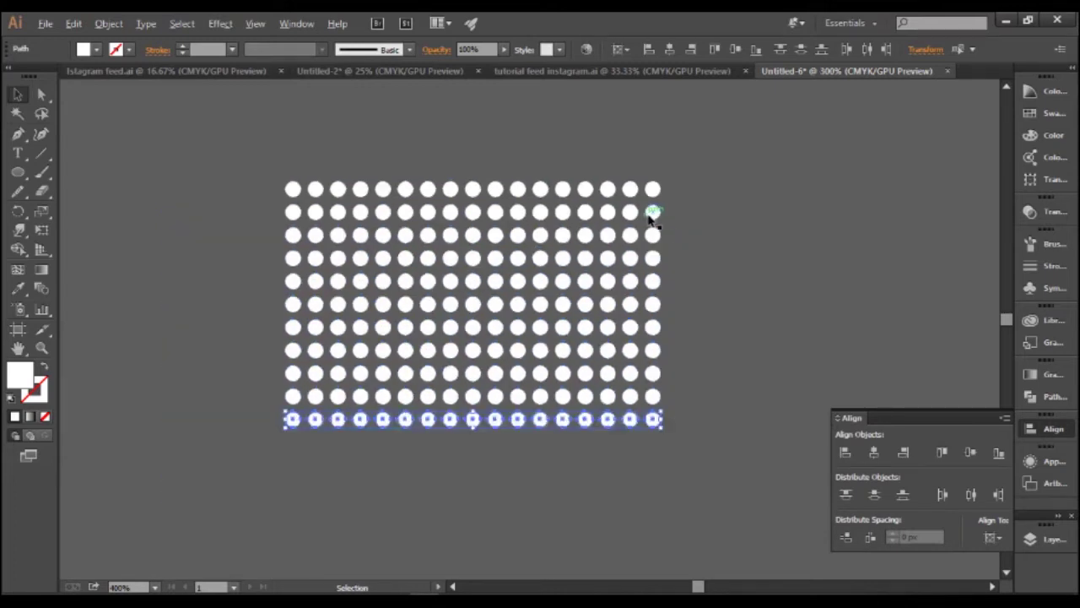
{"action": "scroll", "coordinate": [651, 212], "scroll_direction": "down", "scroll_amount": 2}
{"action": "scroll", "coordinate": [682, 222], "scroll_direction": "down", "scroll_amount": 2}
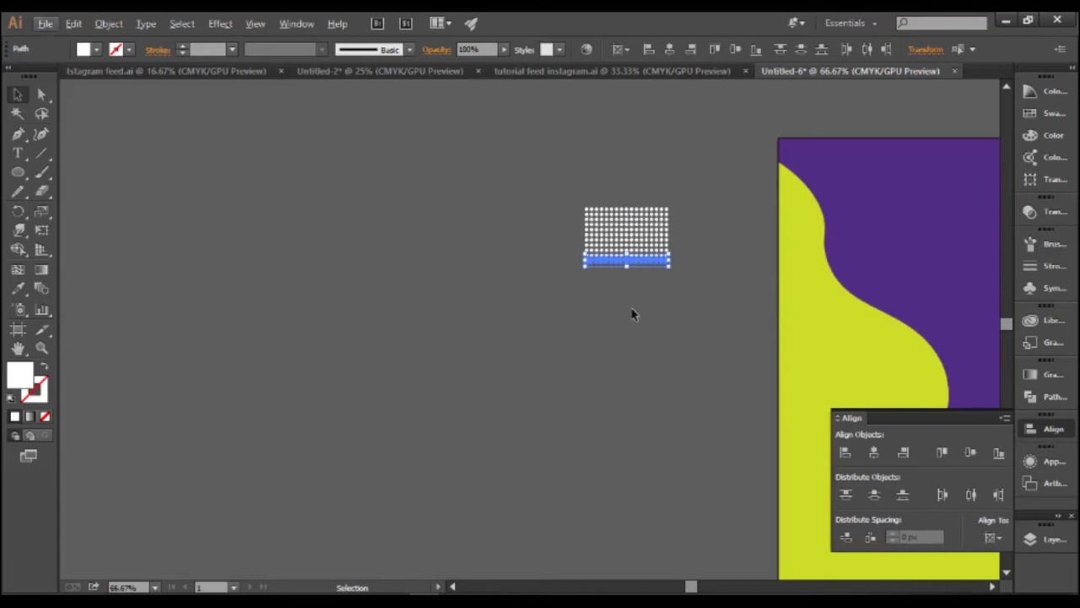
- Select all the white dots and group them into one object
{"action": "left_click_drag", "start_coordinate": [622, 321], "coordinate": [285, 305]}
{"action": "mouse_move", "coordinate": [381, 304]}
{"action": "left_mouse_down"}
{"action": "mouse_move", "coordinate": [279, 297]}
{"action": "mouse_move", "coordinate": [259, 248]}
{"action": "mouse_move", "coordinate": [234, 249]}
{"action": "left_mouse_up"}
{"action": "scroll", "coordinate": [232, 250], "scroll_direction": "up", "scroll_amount": 1}
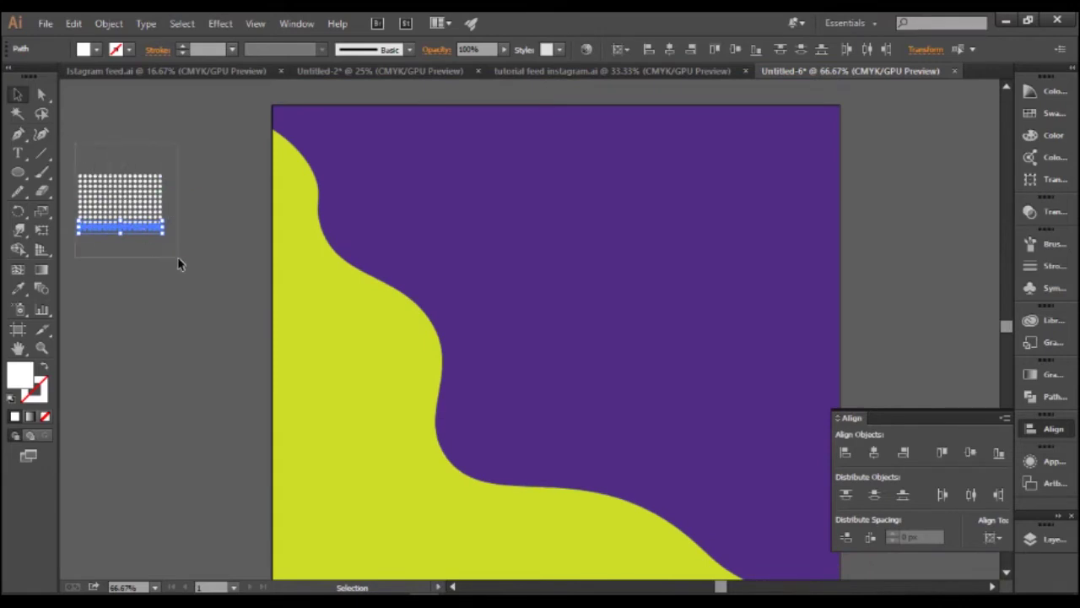
{"action": "key", "text": "ctrl+a"}
{"action": "key", "text": "a"}
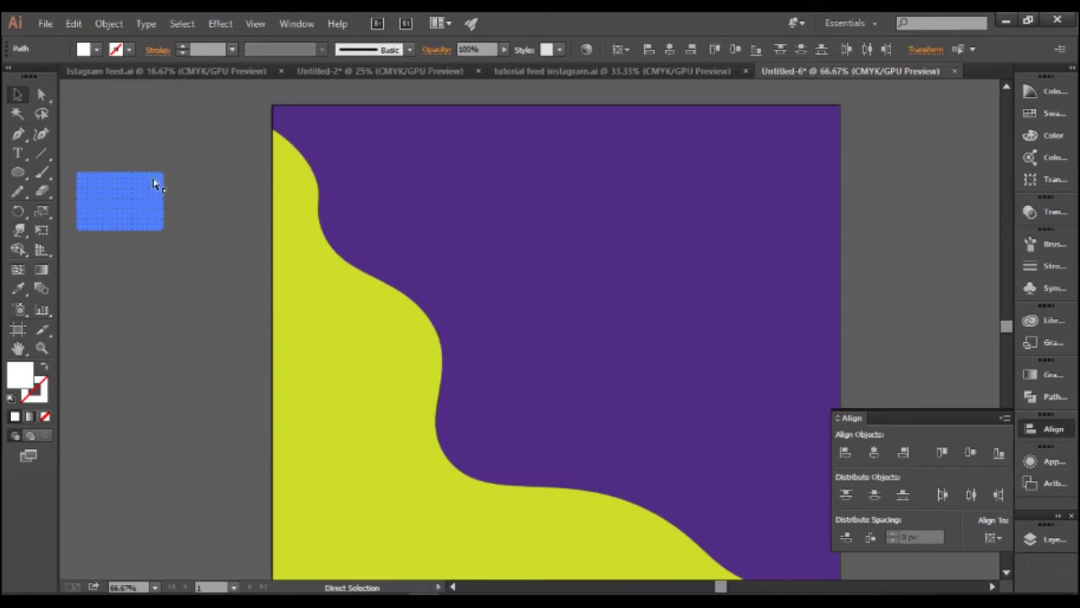
{"action": "left_click", "coordinate": [154, 184]}
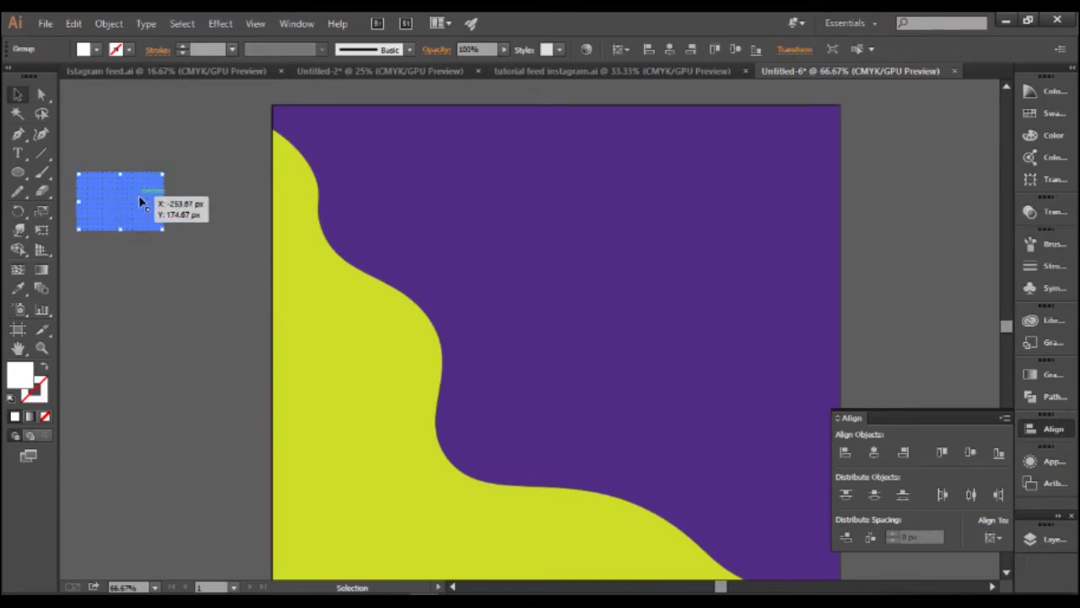
{"action": "right_click", "coordinate": [142, 203]}
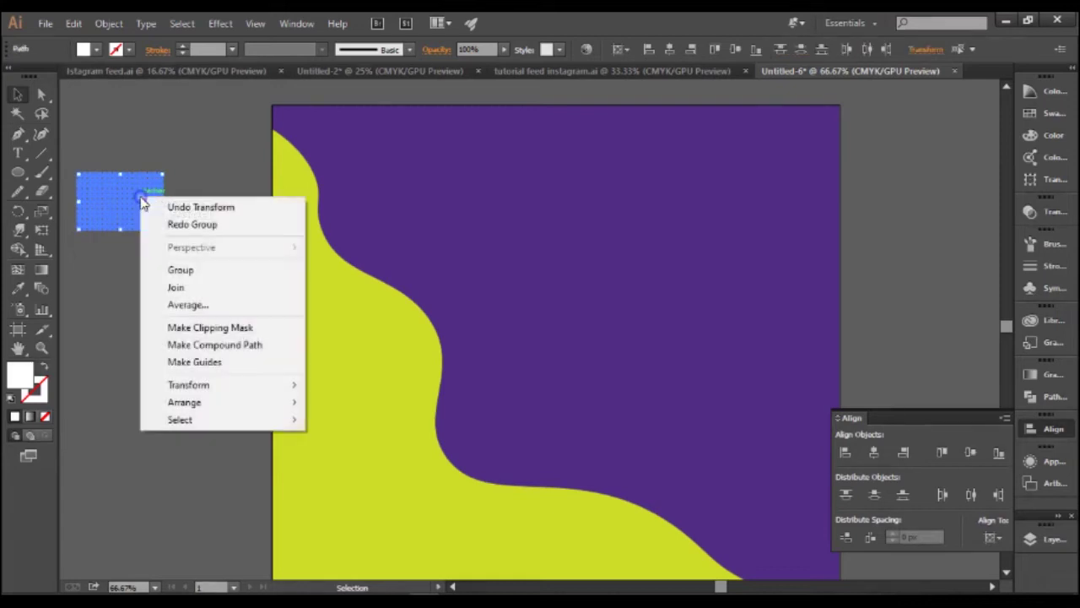
{"action": "left_click", "coordinate": [210, 270]}
- Move the dot grid group into the artboard's top-right corner and scale it up
{"action": "left_click", "coordinate": [153, 236]}
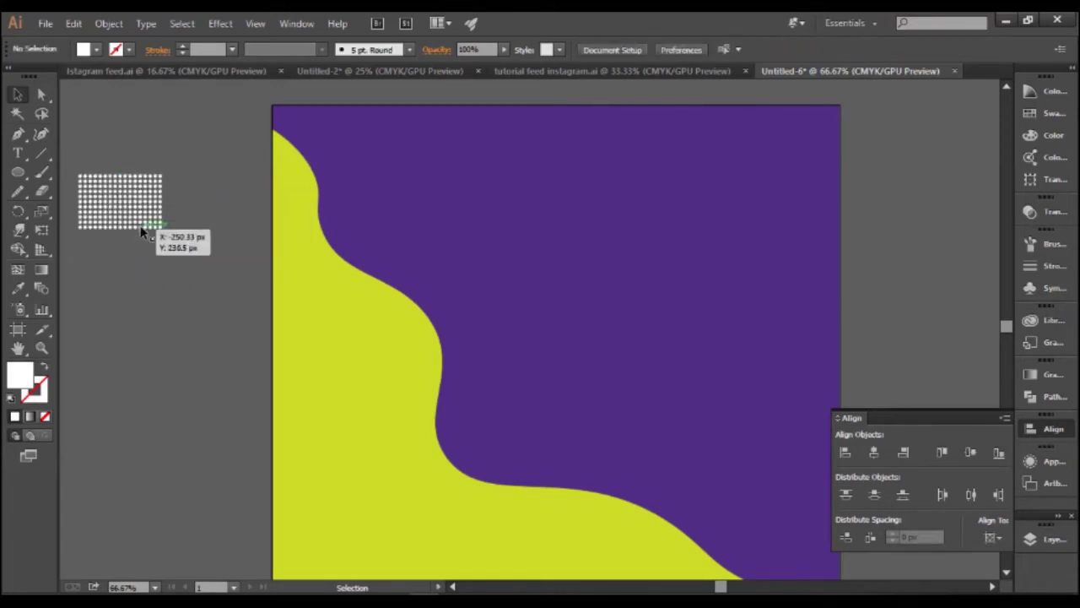
{"action": "left_click", "coordinate": [153, 235]}
{"action": "mouse_move", "coordinate": [132, 217]}
{"action": "left_mouse_down"}
{"action": "mouse_move", "coordinate": [775, 167]}
{"action": "mouse_move", "coordinate": [801, 152]}
{"action": "left_mouse_up"}
{"action": "left_click", "coordinate": [883, 180]}
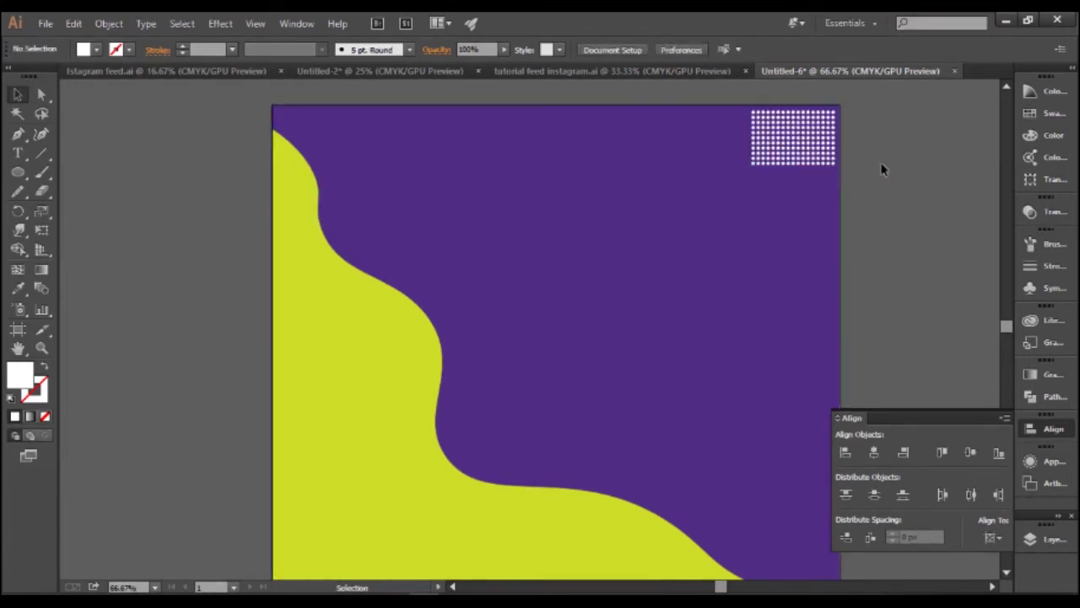
{"action": "left_click", "coordinate": [794, 150]}
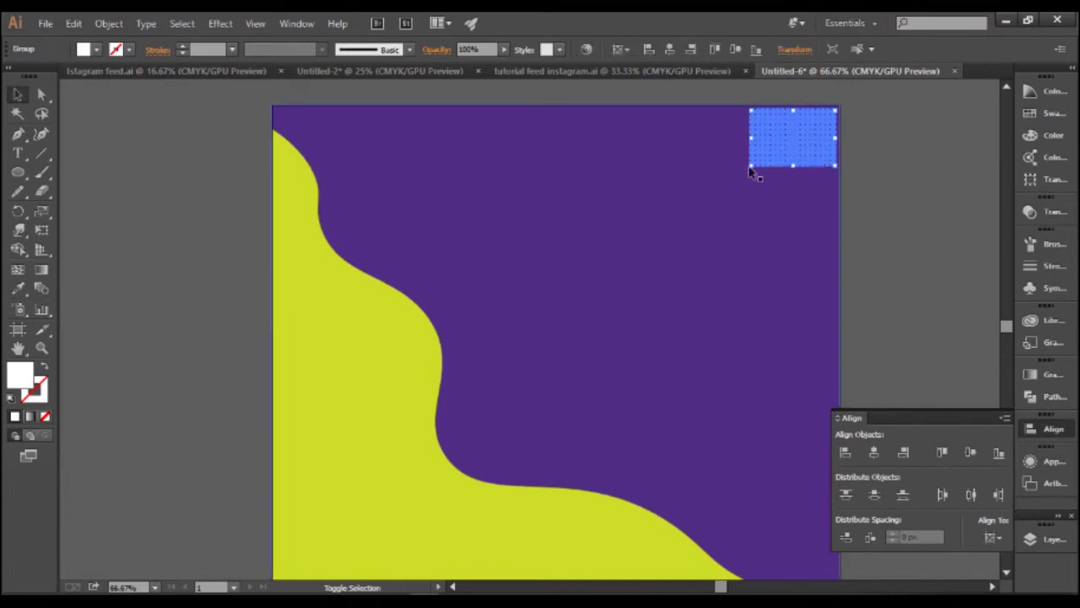
{"action": "left_click_drag", "start_coordinate": [755, 173], "coordinate": [704, 196]}
{"action": "left_click", "coordinate": [915, 179]}
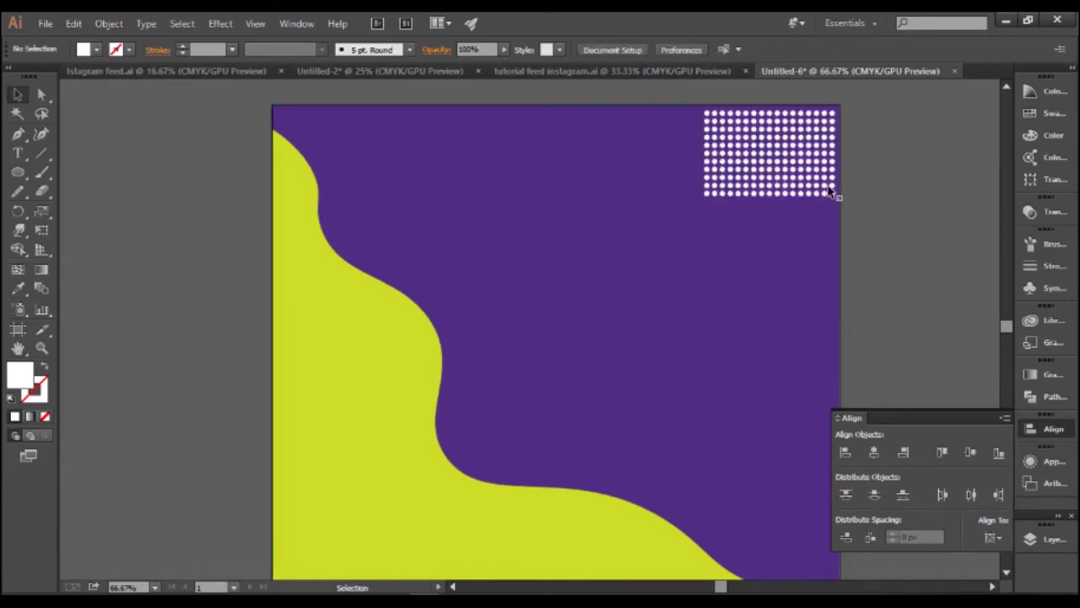
{"action": "scroll", "coordinate": [785, 211], "scroll_direction": "up", "scroll_amount": 1}
{"action": "scroll", "coordinate": [785, 211], "scroll_direction": "down", "scroll_amount": 1}
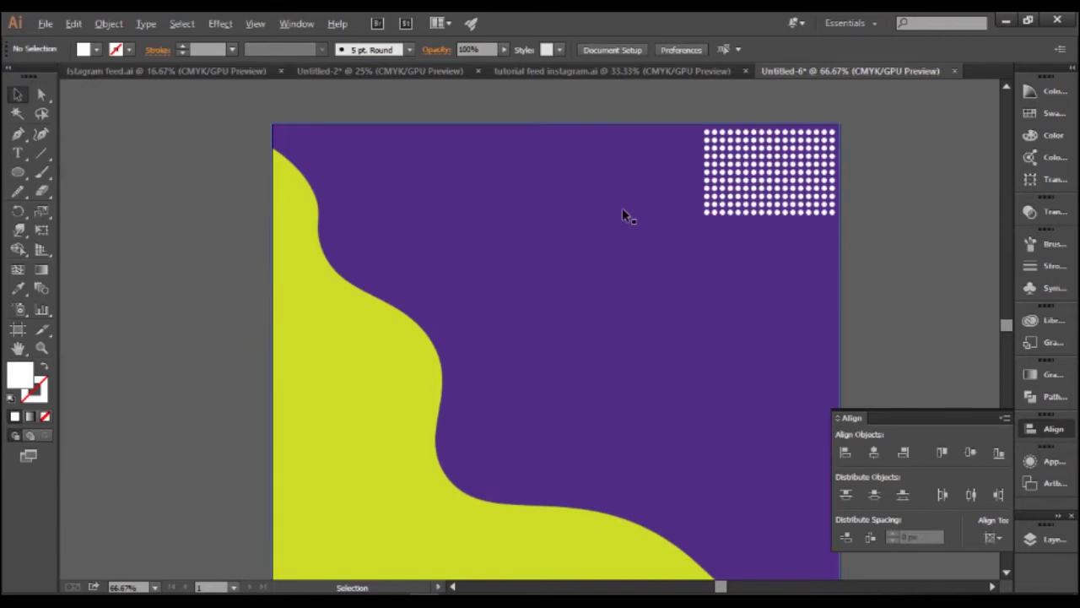
{"action": "scroll", "coordinate": [625, 216], "scroll_direction": "down", "scroll_amount": 1}
{"action": "scroll", "coordinate": [254, 249], "scroll_direction": "down", "scroll_amount": 1}
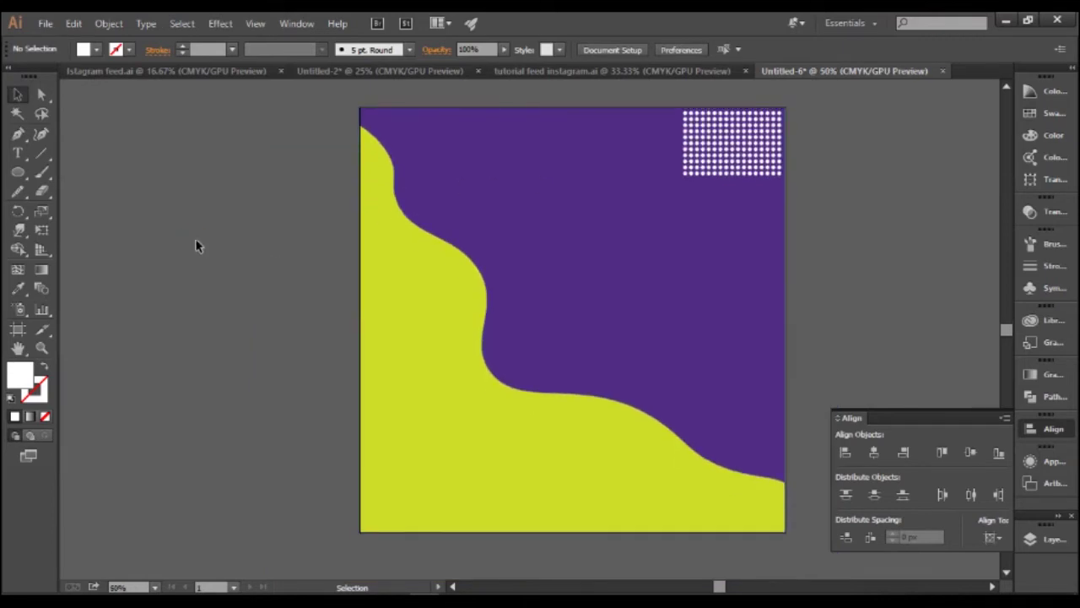
- Zoom to 50% so the whole artboard shows, then select the Type tool
{"action": "scroll", "coordinate": [152, 245], "scroll_direction": "down", "scroll_amount": 1}
{"action": "scroll", "coordinate": [253, 288], "scroll_direction": "up", "scroll_amount": 1}
{"action": "scroll", "coordinate": [279, 288], "scroll_direction": "up", "scroll_amount": 1}
{"action": "scroll", "coordinate": [247, 286], "scroll_direction": "down", "scroll_amount": 1}
{"action": "scroll", "coordinate": [247, 286], "scroll_direction": "down", "scroll_amount": 1}
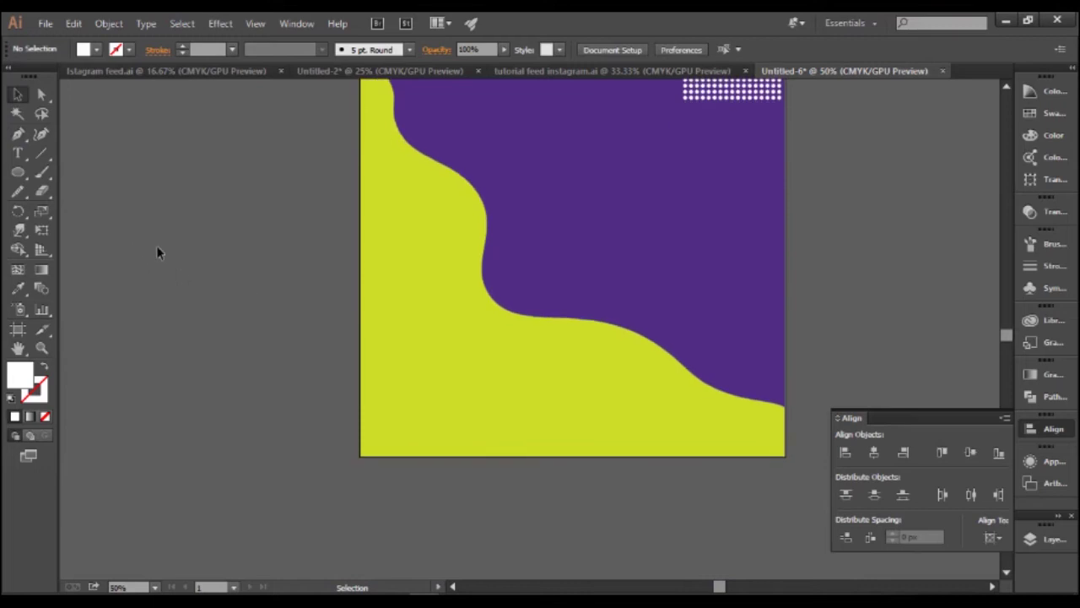
{"action": "scroll", "coordinate": [158, 252], "scroll_direction": "up", "scroll_amount": 2}
{"action": "scroll", "coordinate": [197, 265], "scroll_direction": "up", "scroll_amount": 1}
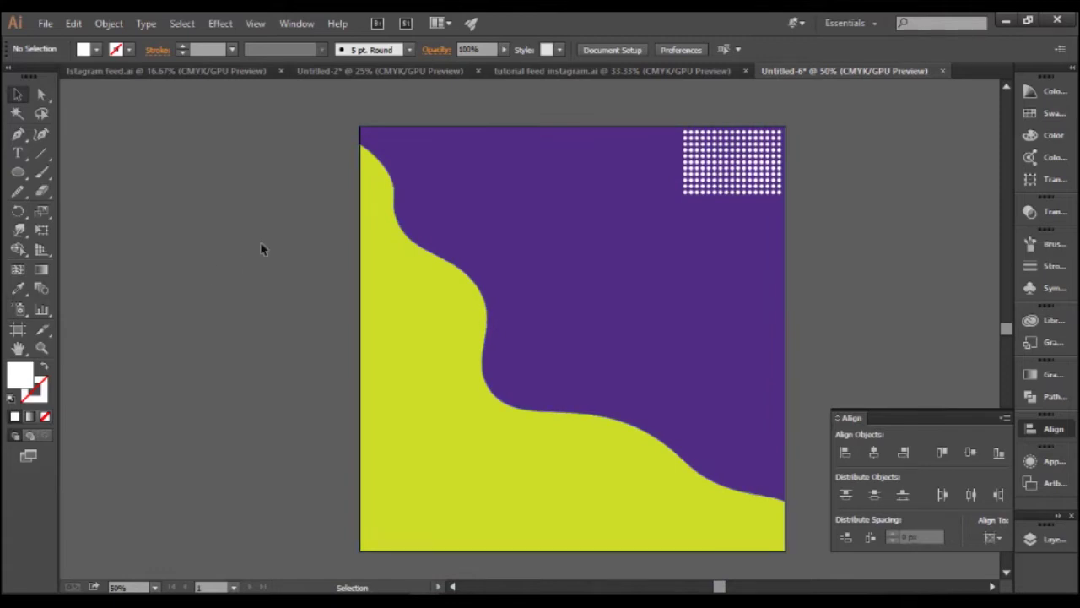
{"action": "left_click", "coordinate": [19, 155]}
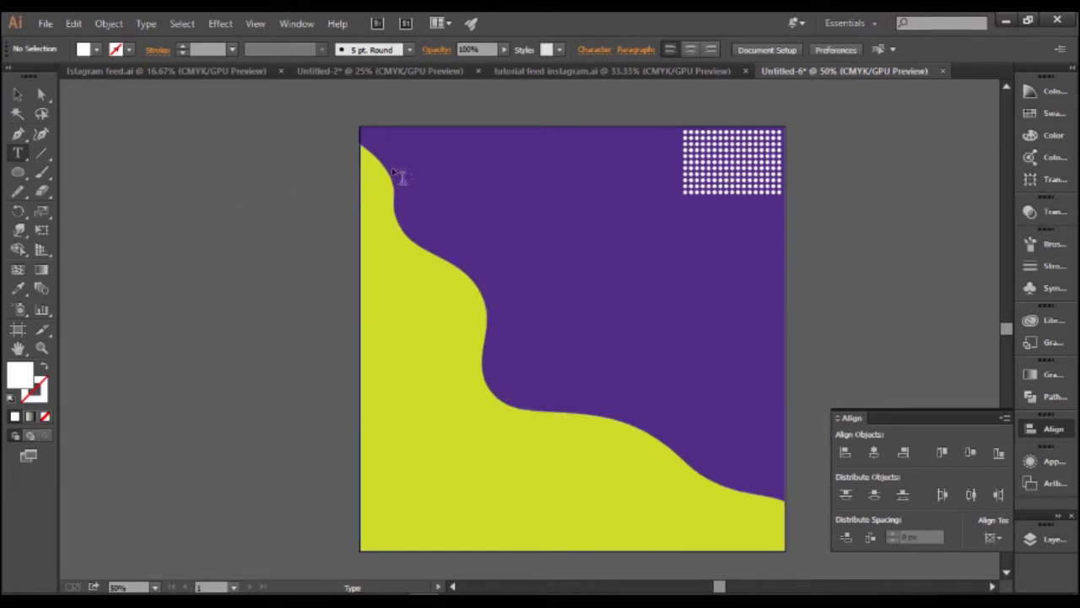
- Type 'Special Offer' near the top of the artboard and set it to 120 pt
{"action": "left_click", "coordinate": [445, 175]}
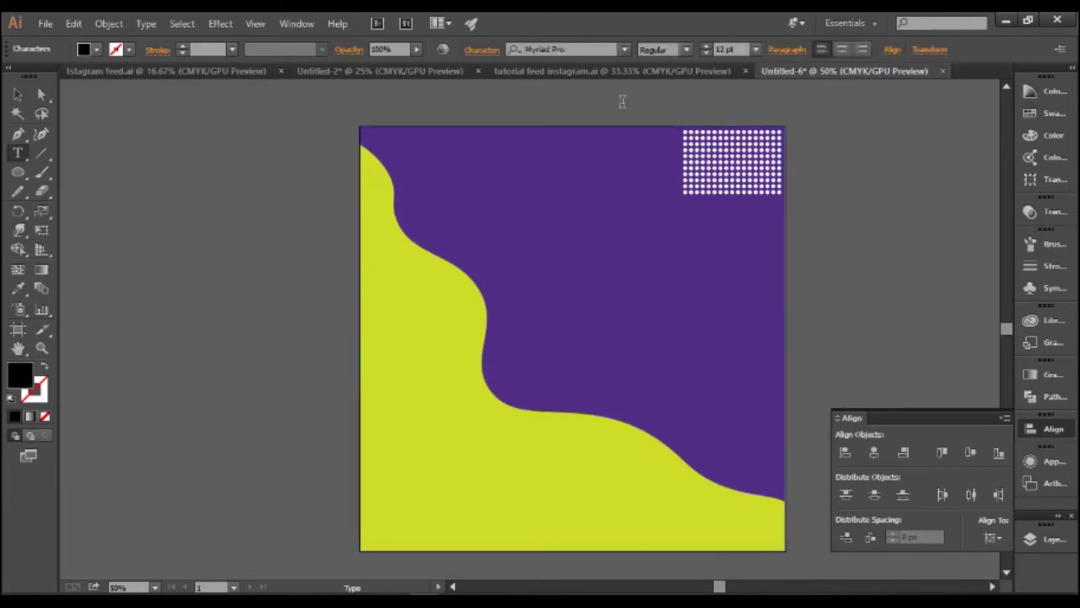
{"action": "left_click", "coordinate": [707, 47]}
{"action": "type", "text": "Special Offer"}
{"action": "left_click_drag", "start_coordinate": [536, 176], "coordinate": [410, 167]}
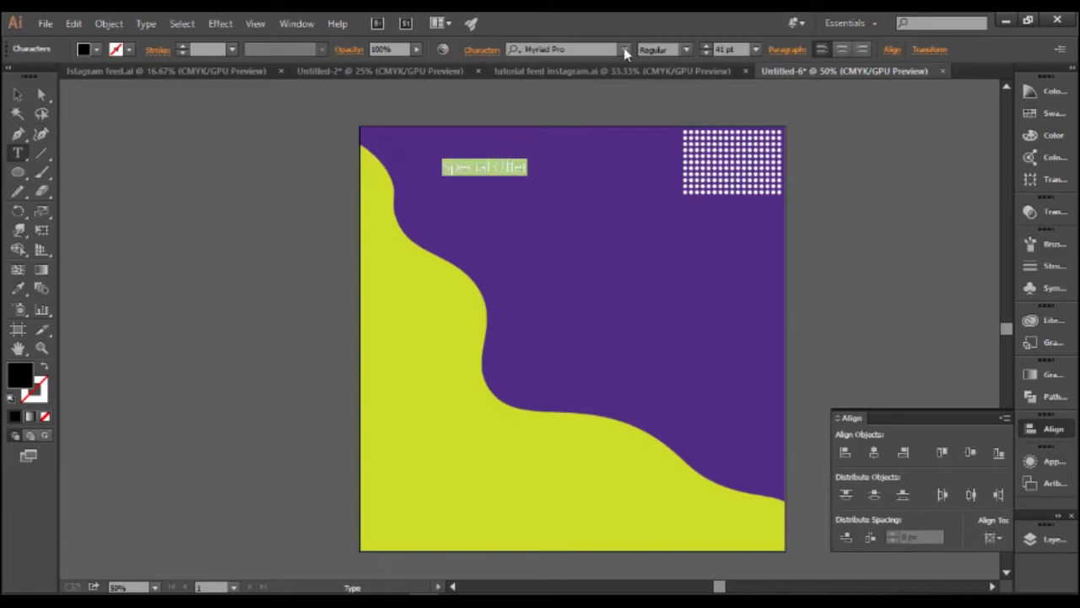
{"action": "left_click", "coordinate": [707, 48]}
{"action": "left_click", "coordinate": [707, 47]}
{"action": "left_click", "coordinate": [707, 48]}
{"action": "left_click", "coordinate": [707, 47]}
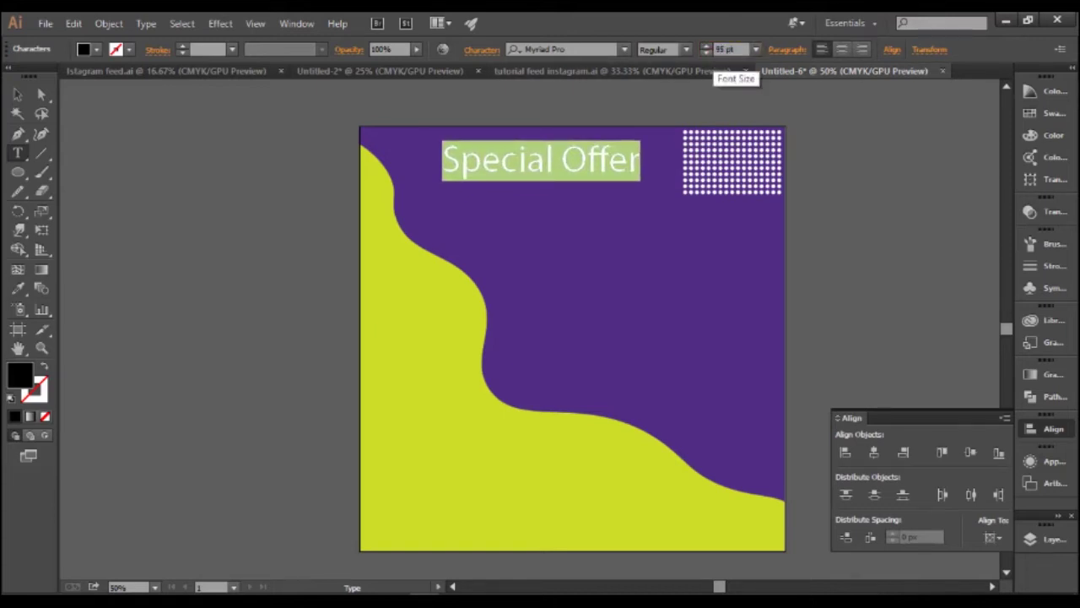
{"action": "left_click", "coordinate": [709, 52]}
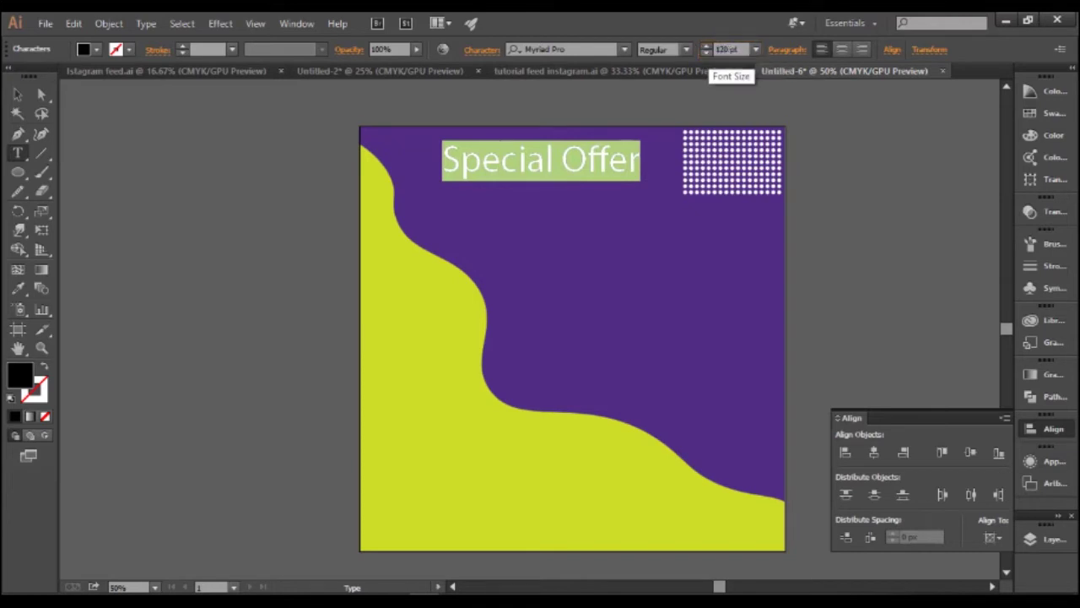
{"action": "key", "text": "Return"}
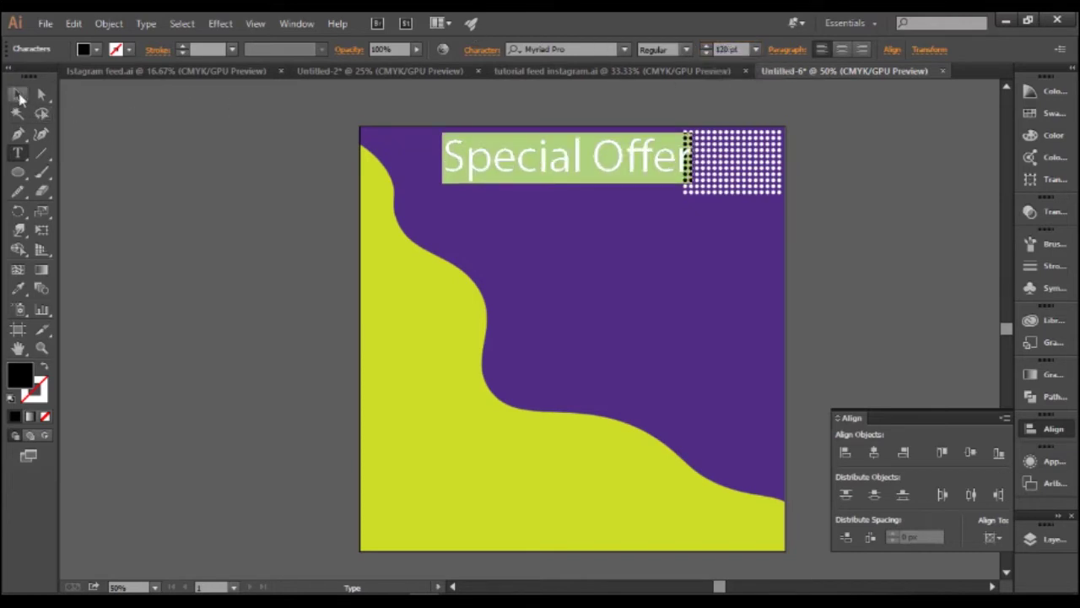
- Move the heading left, clear of the dot grid, and fill it white
{"action": "left_click", "coordinate": [18, 95]}
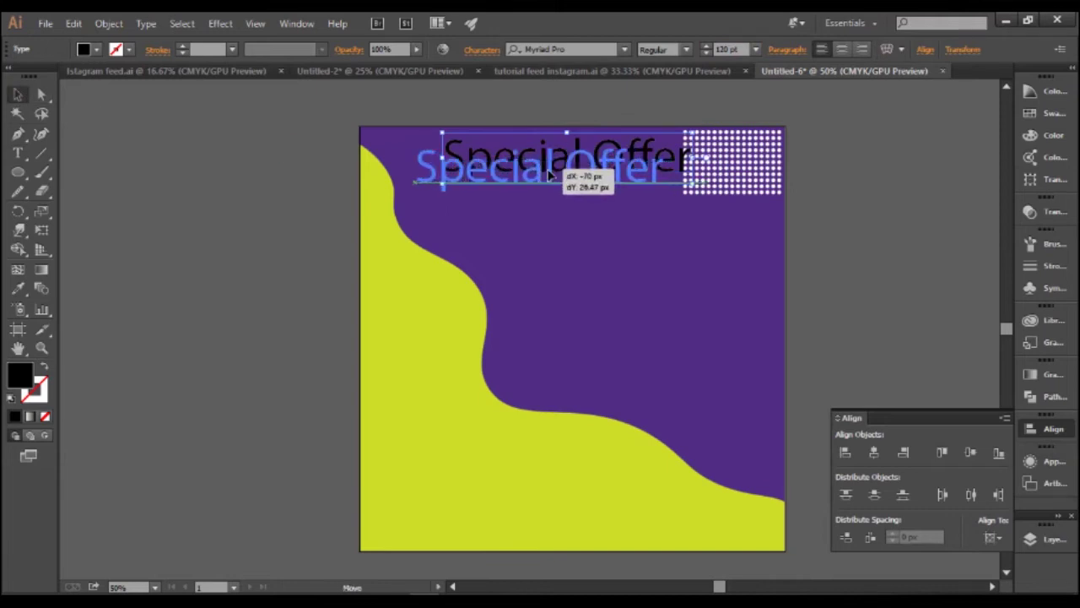
{"action": "left_click_drag", "start_coordinate": [578, 165], "coordinate": [550, 175]}
{"action": "left_click", "coordinate": [97, 49]}
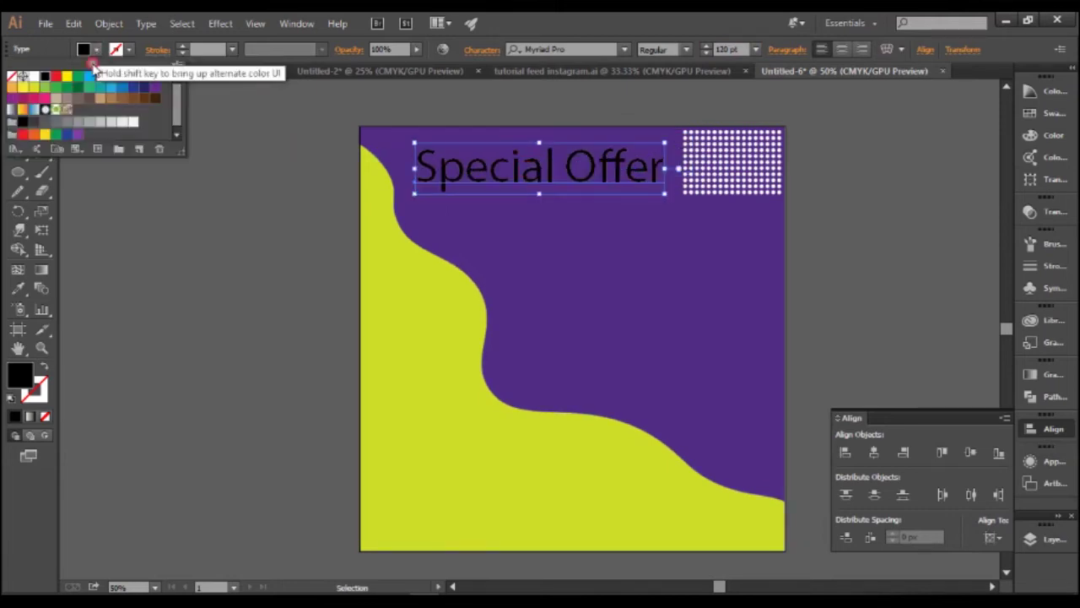
{"action": "left_click", "coordinate": [90, 111]}
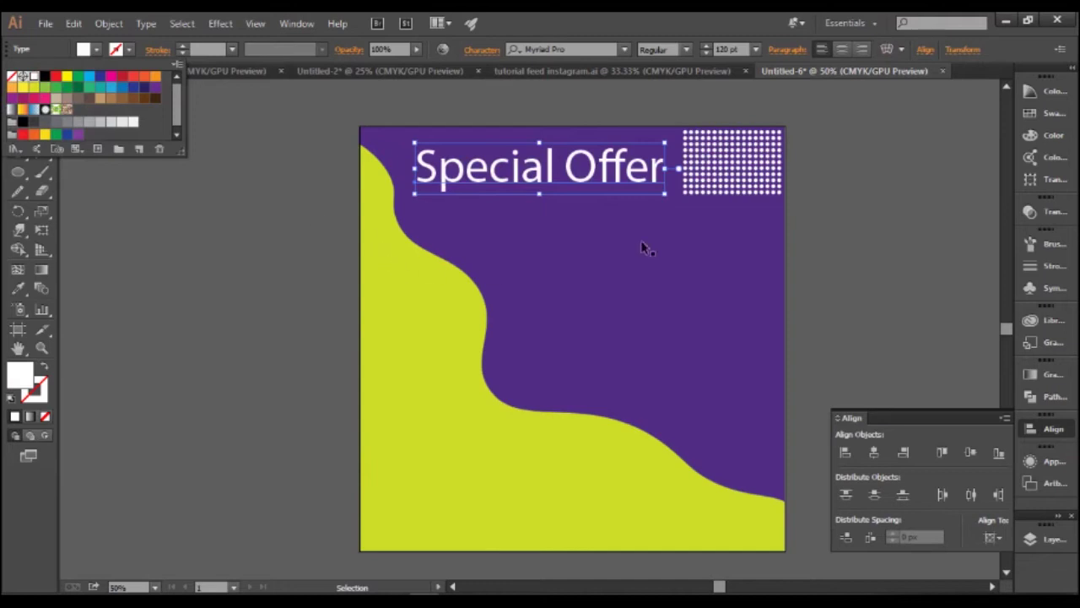
{"action": "left_click", "coordinate": [864, 216]}
{"action": "left_click", "coordinate": [661, 185]}
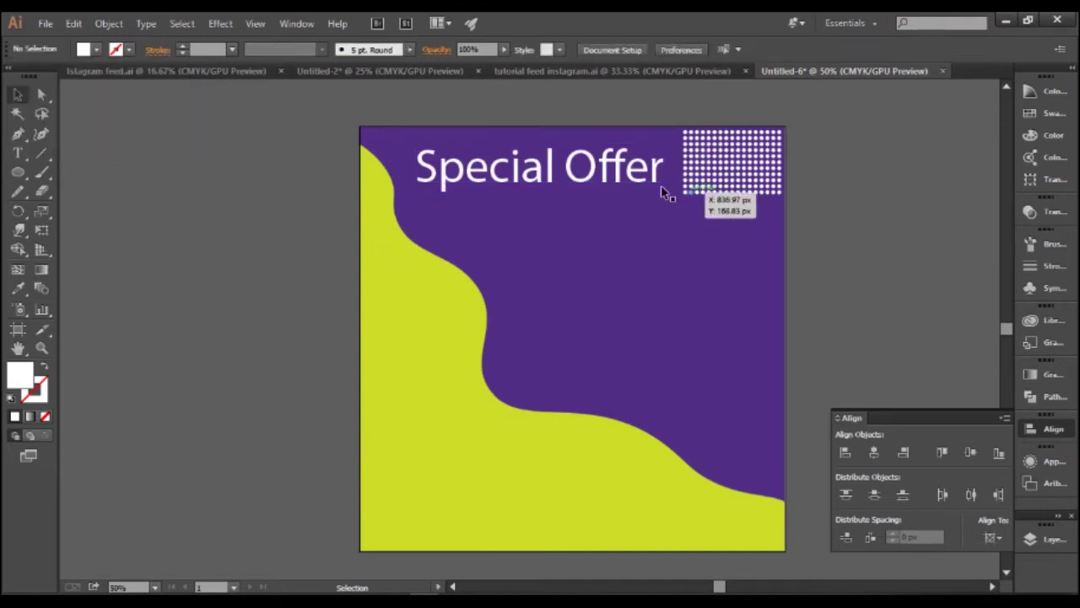
{"action": "left_click", "coordinate": [607, 173]}
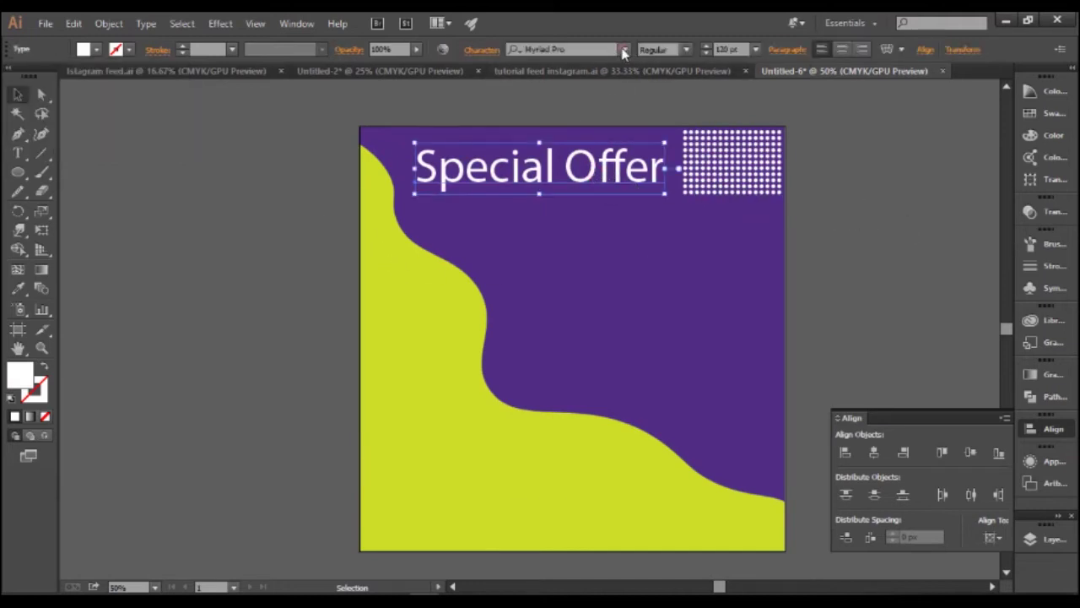
{"action": "left_click", "coordinate": [623, 50]}
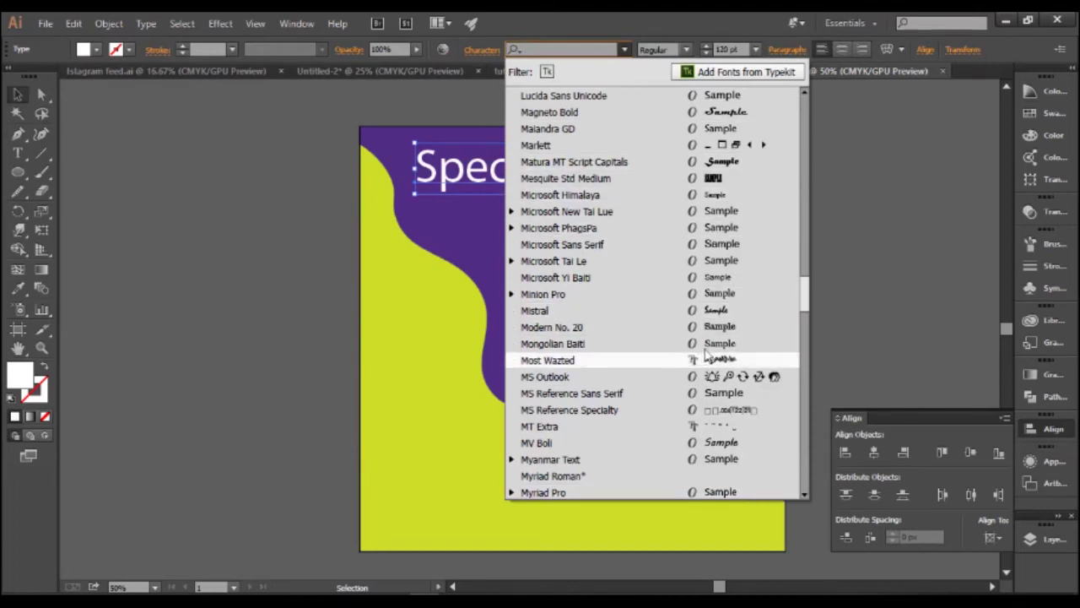
- Try Lovely Home, then set the Special Offer heading in Lobster Regular
{"action": "scroll", "coordinate": [694, 319], "scroll_direction": "up", "scroll_amount": 2}
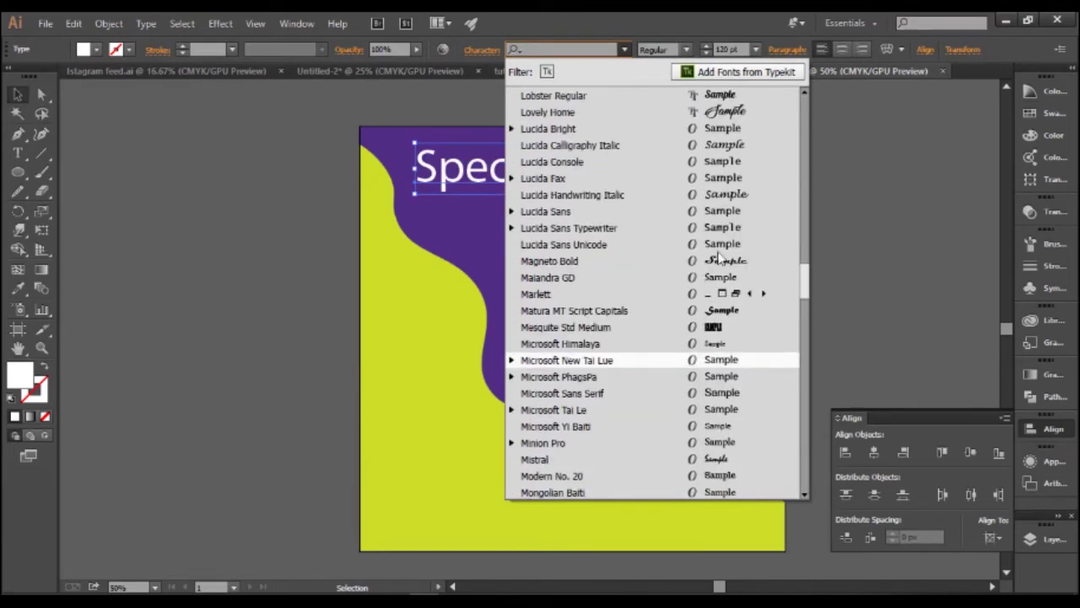
{"action": "left_click", "coordinate": [700, 110]}
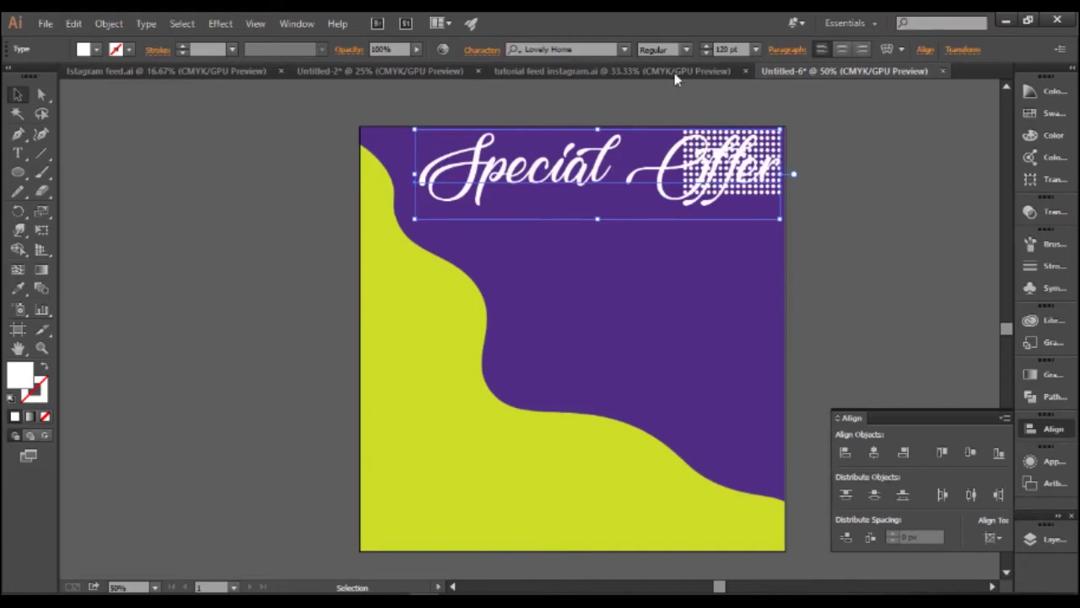
{"action": "left_click", "coordinate": [626, 50]}
{"action": "scroll", "coordinate": [650, 139], "scroll_direction": "up", "scroll_amount": 1}
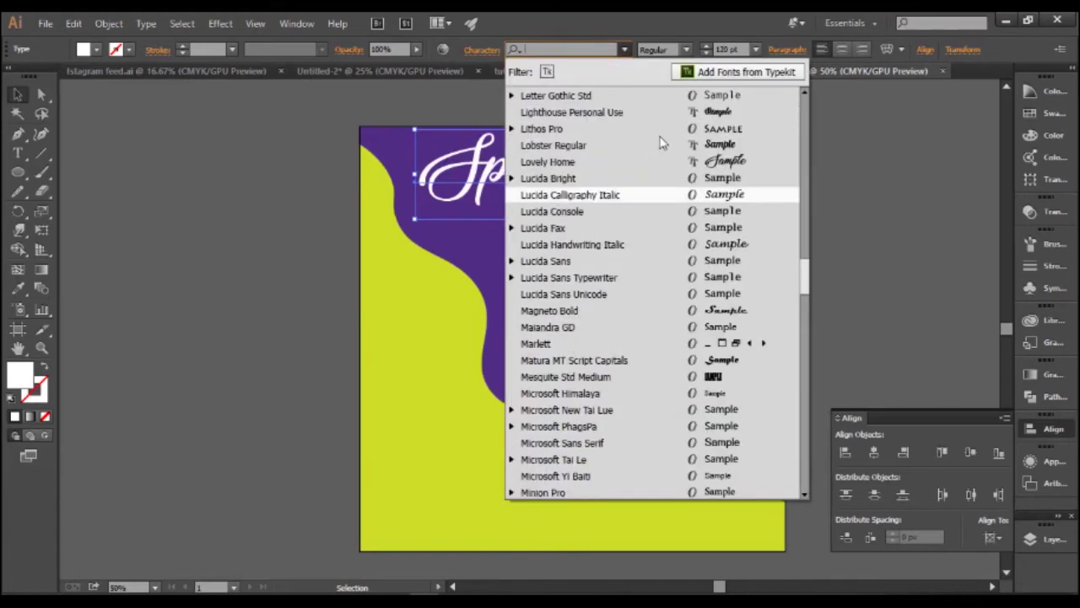
{"action": "left_click", "coordinate": [669, 143]}
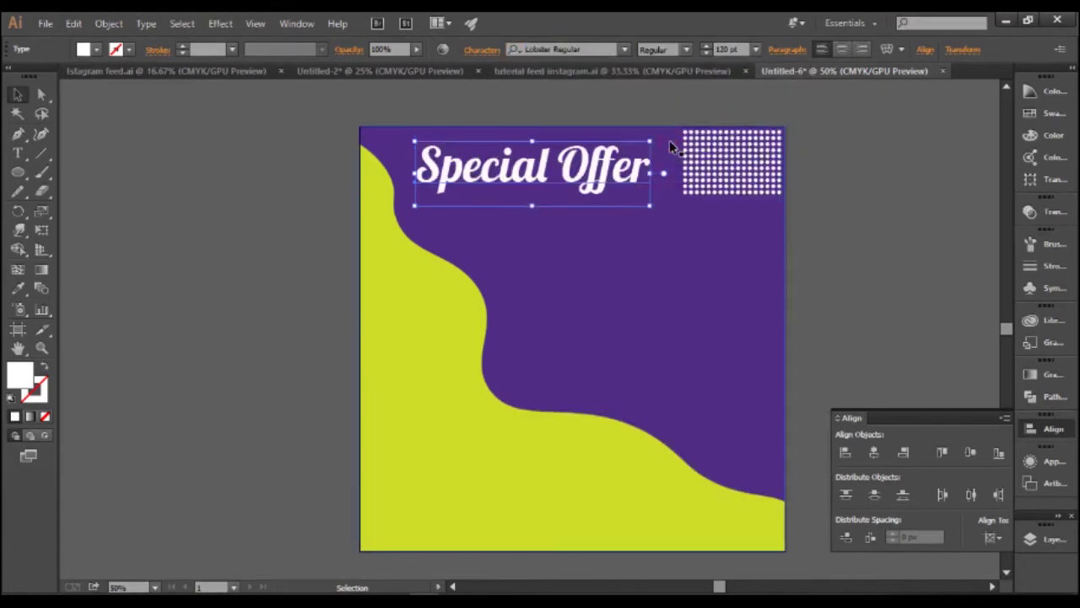
{"action": "left_click", "coordinate": [122, 247]}
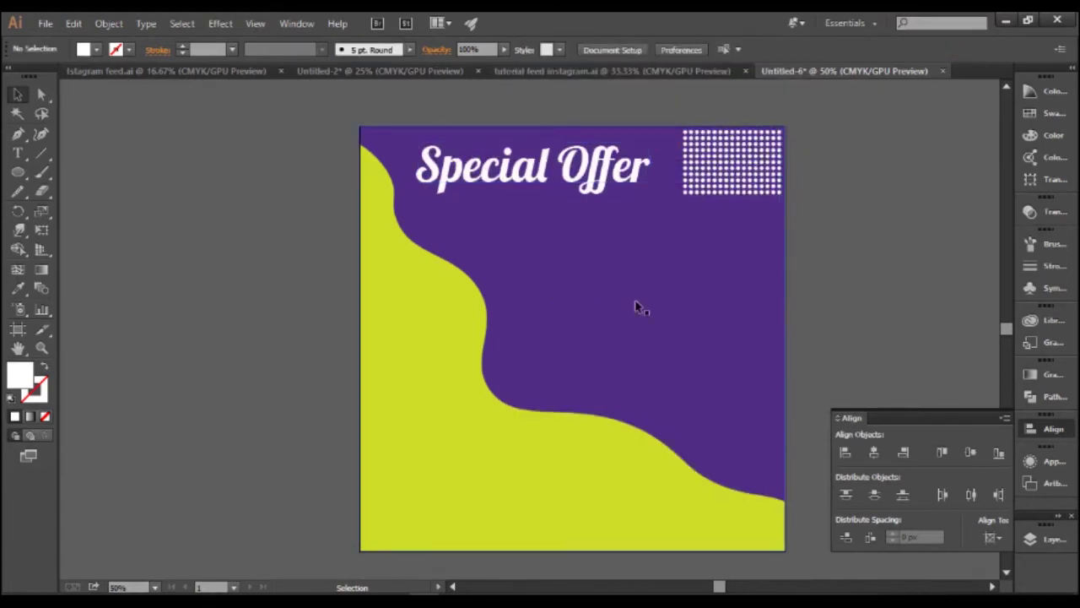
{"action": "left_click", "coordinate": [605, 196]}
{"action": "left_click", "coordinate": [860, 229]}
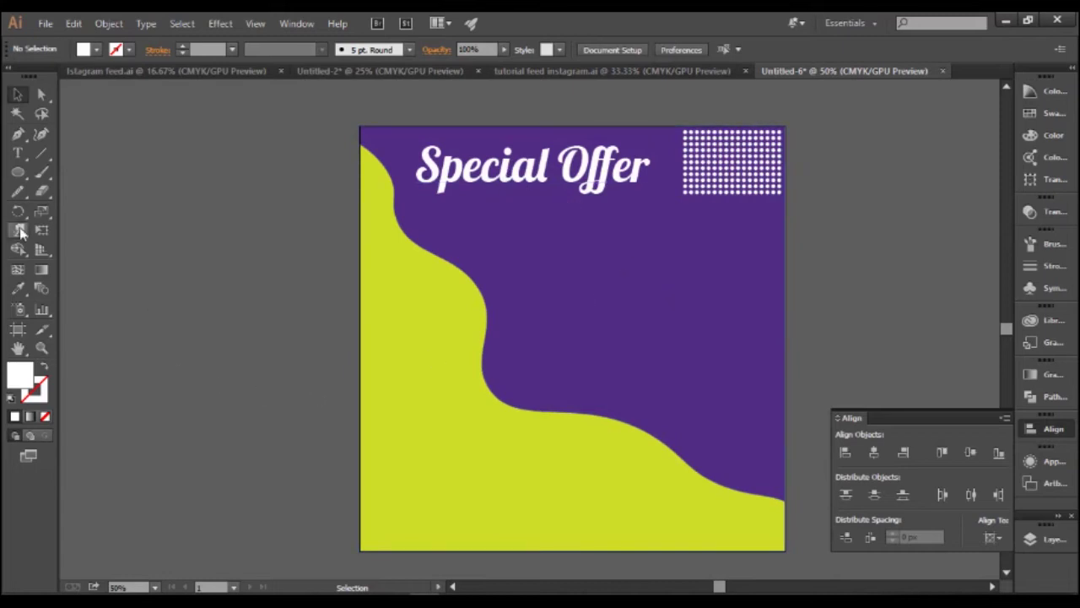
- Add a 'Discount' text line below the heading
{"action": "left_click", "coordinate": [19, 154]}
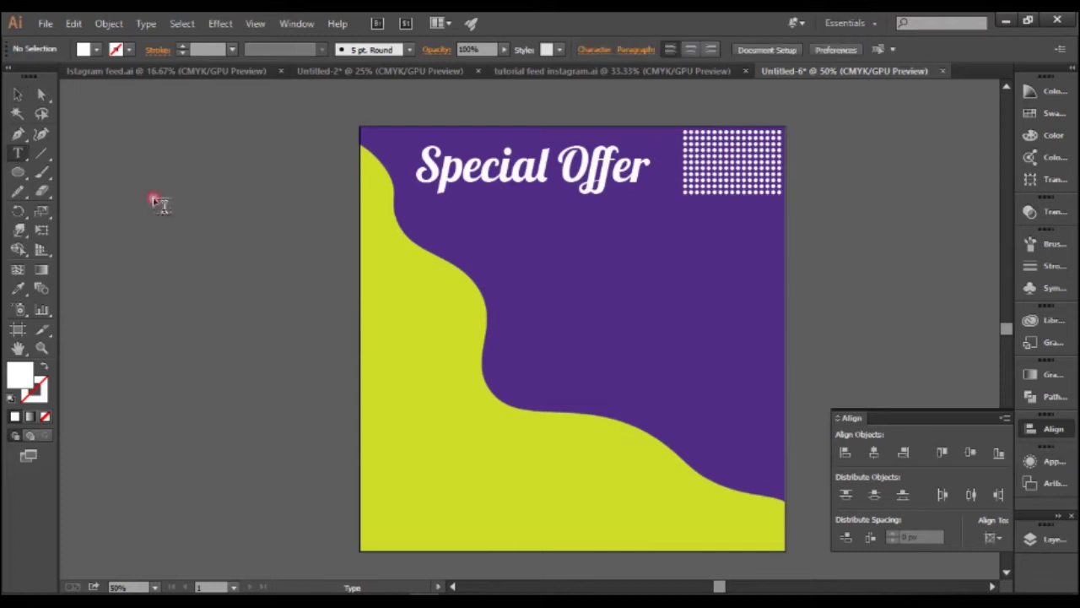
{"action": "left_click", "coordinate": [524, 299]}
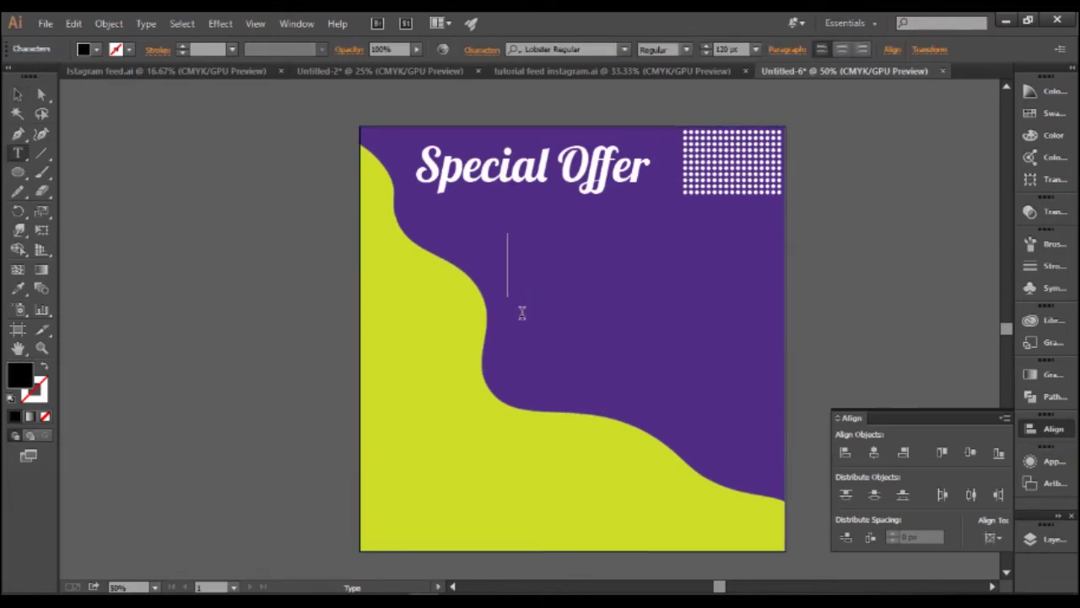
{"action": "type", "text": "Discount"}
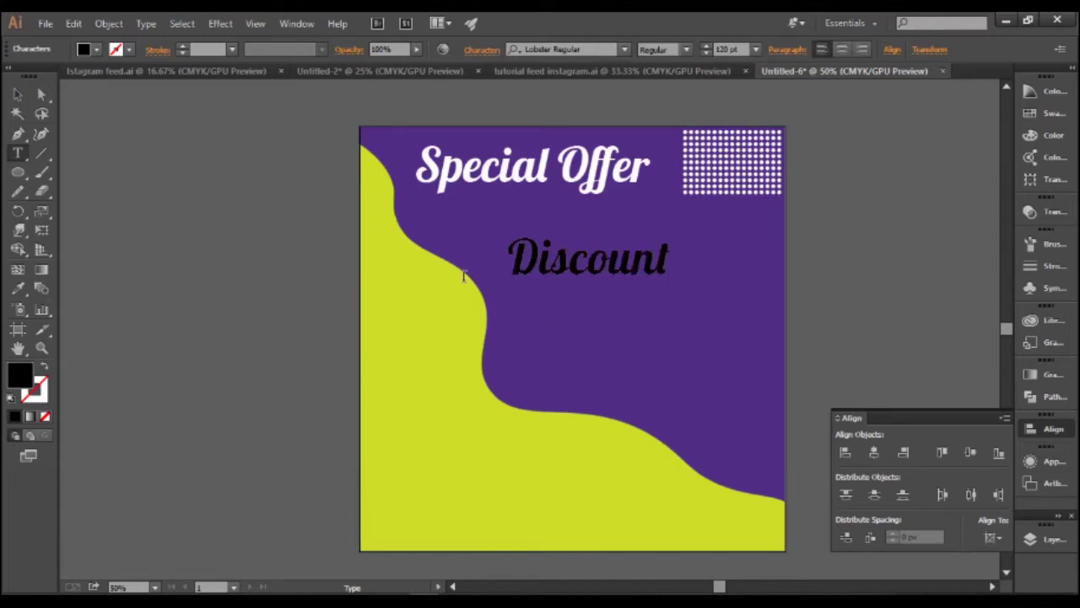
{"action": "left_click", "coordinate": [17, 94]}
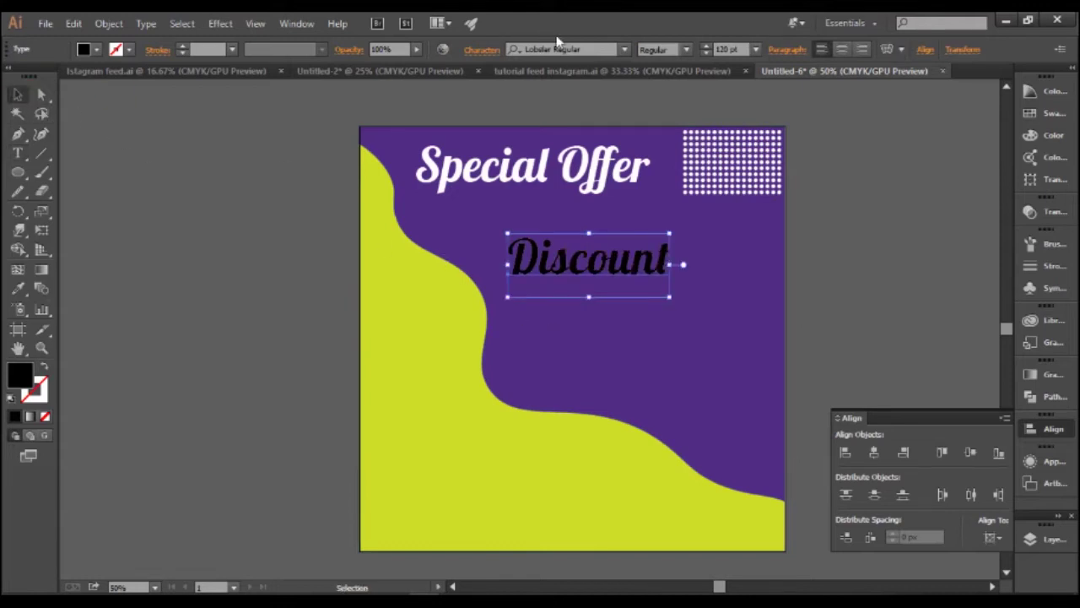
- Try Javanese Text, then set Discount in Lato Regular
{"action": "left_click", "coordinate": [625, 49]}
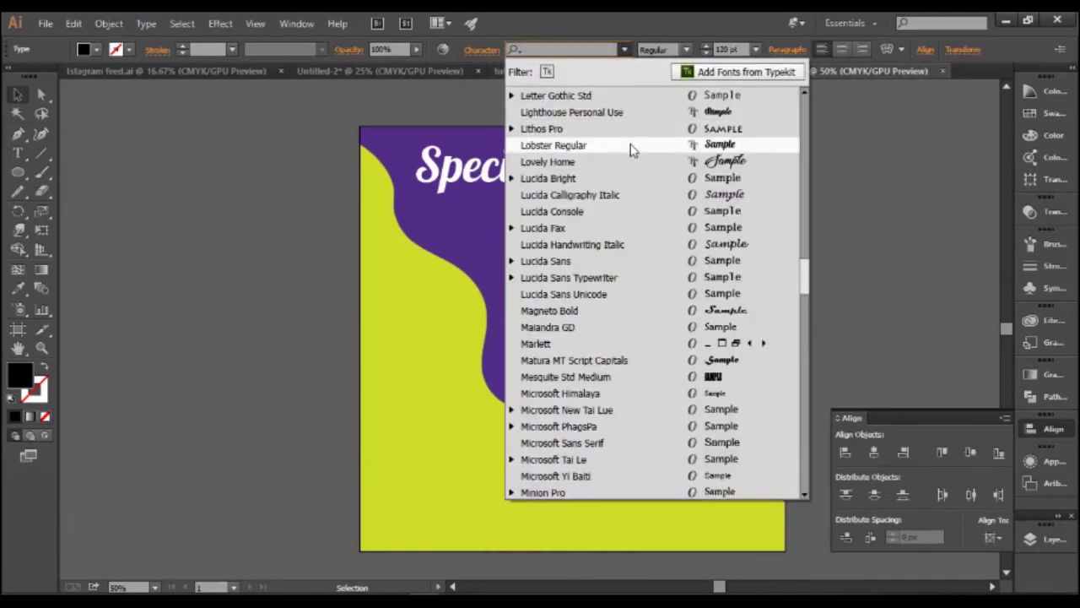
{"action": "scroll", "coordinate": [635, 182], "scroll_direction": "up", "scroll_amount": 3}
{"action": "scroll", "coordinate": [639, 174], "scroll_direction": "up", "scroll_amount": 3}
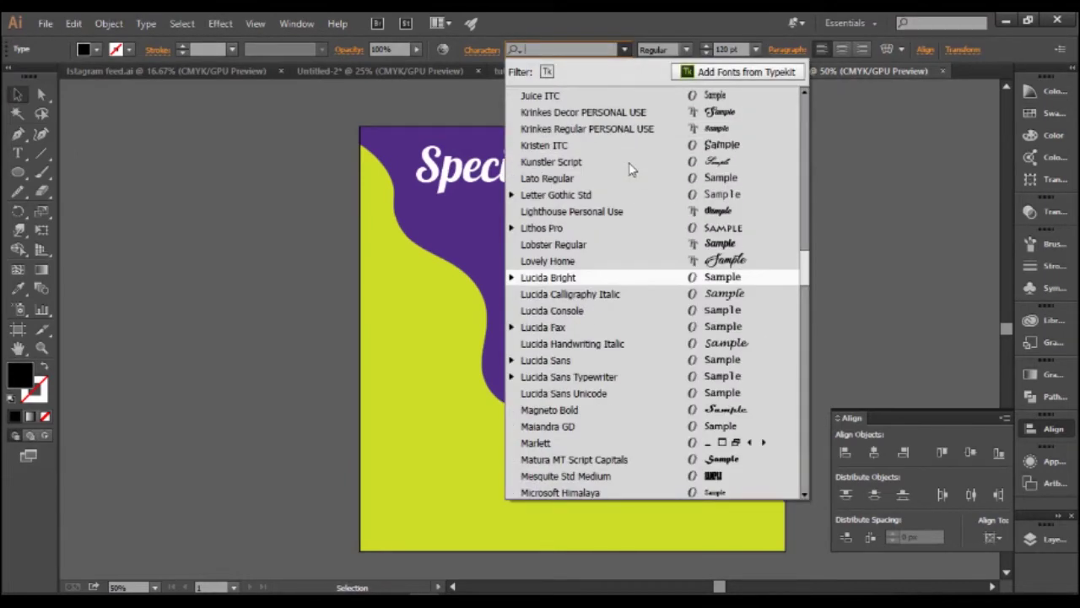
{"action": "scroll", "coordinate": [633, 160], "scroll_direction": "up", "scroll_amount": 1}
{"action": "left_click", "coordinate": [629, 119]}
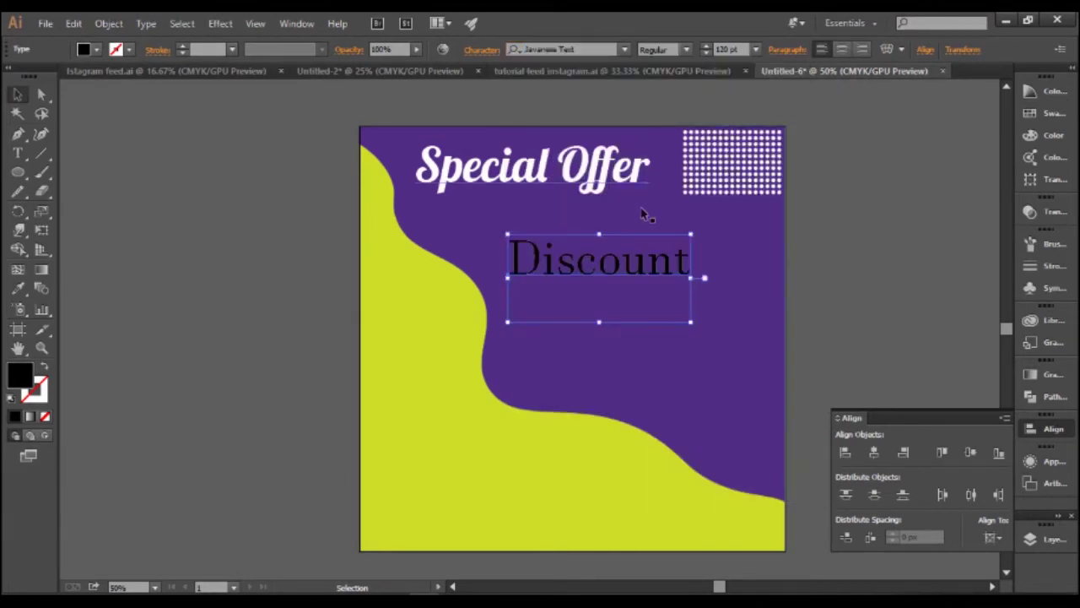
{"action": "left_click", "coordinate": [624, 49]}
{"action": "scroll", "coordinate": [632, 149], "scroll_direction": "up", "scroll_amount": 4}
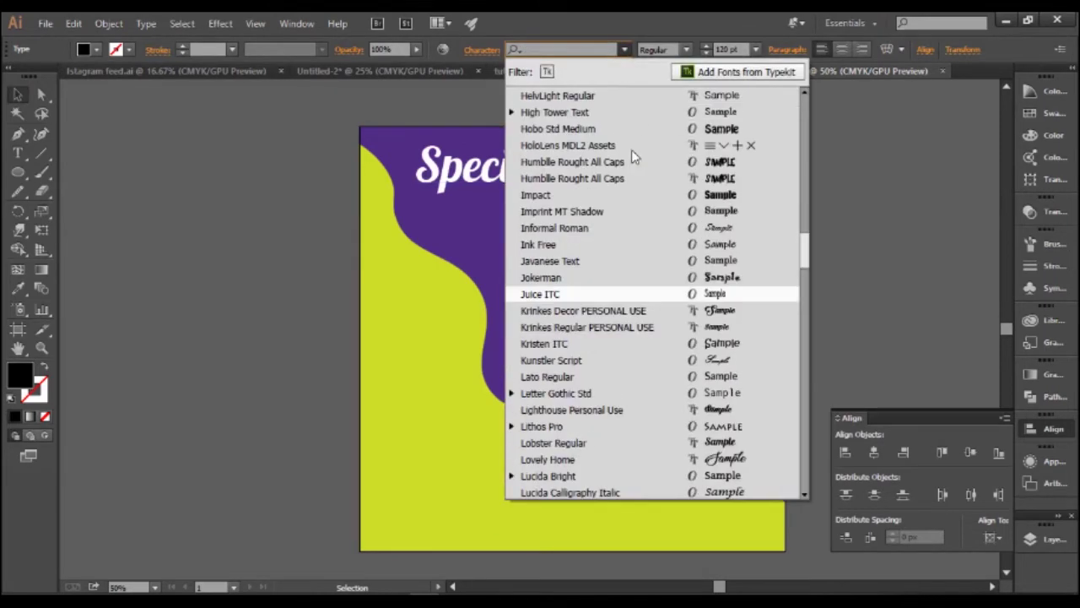
{"action": "scroll", "coordinate": [632, 135], "scroll_direction": "up", "scroll_amount": 1}
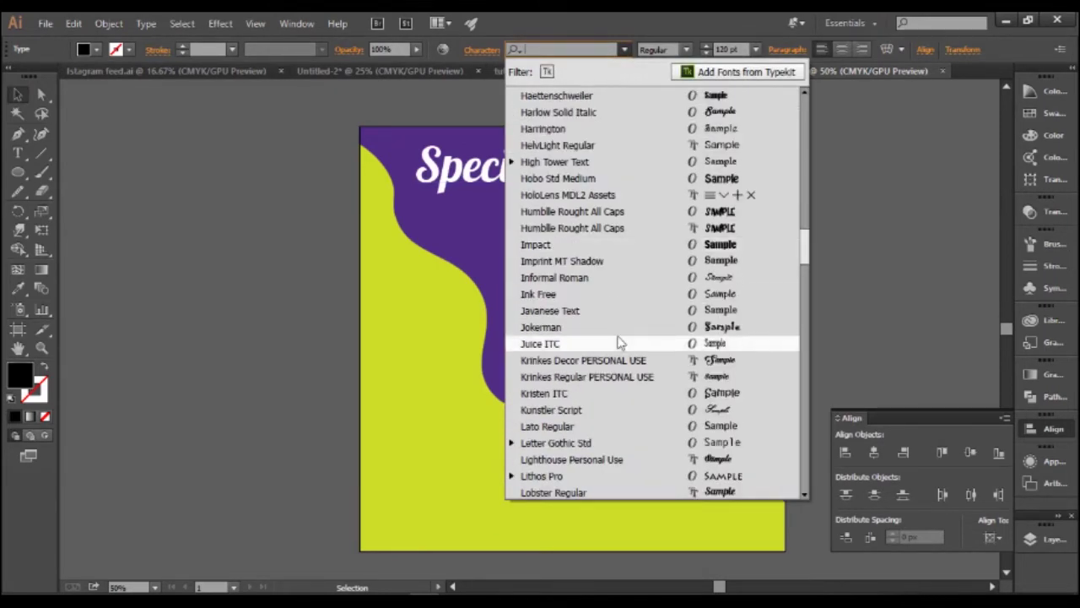
{"action": "scroll", "coordinate": [591, 321], "scroll_direction": "down", "scroll_amount": 2}
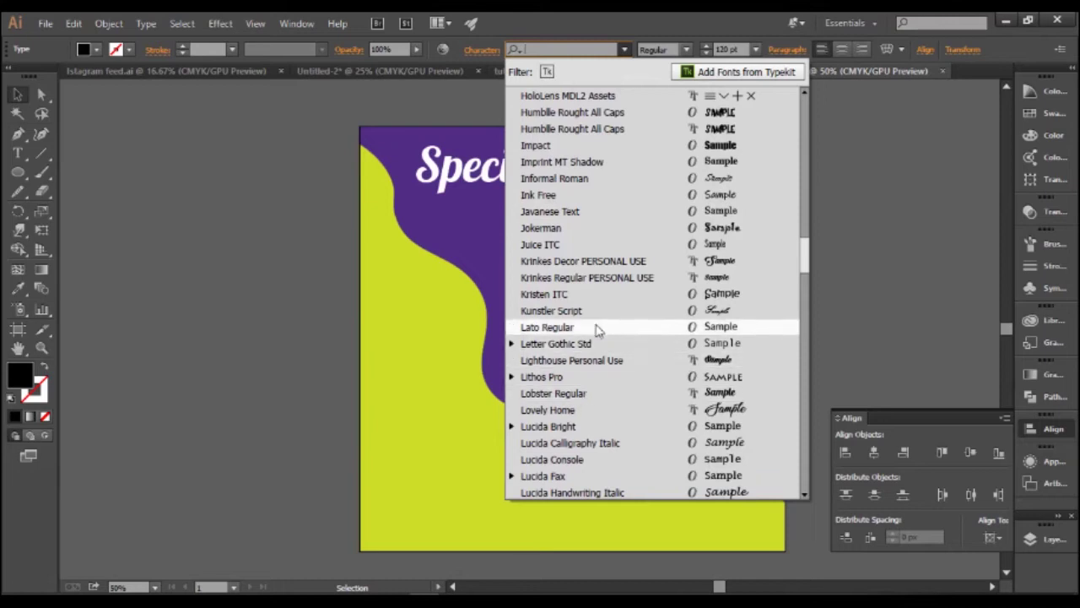
{"action": "left_click", "coordinate": [593, 328]}
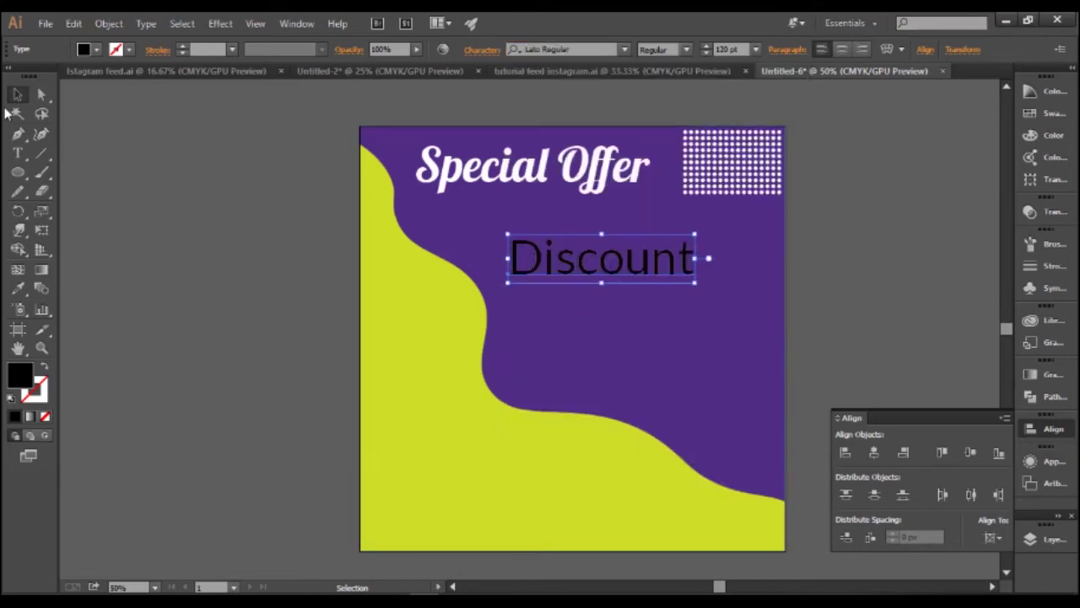
- Move Discount up to sit just below Special Offer
{"action": "left_click", "coordinate": [430, 285]}
{"action": "left_click_drag", "start_coordinate": [566, 272], "coordinate": [585, 265]}
{"action": "mouse_move", "coordinate": [581, 258]}
{"action": "left_mouse_down"}
{"action": "mouse_move", "coordinate": [567, 316]}
{"action": "mouse_move", "coordinate": [569, 260]}
{"action": "left_mouse_up"}
{"action": "left_click", "coordinate": [330, 261]}
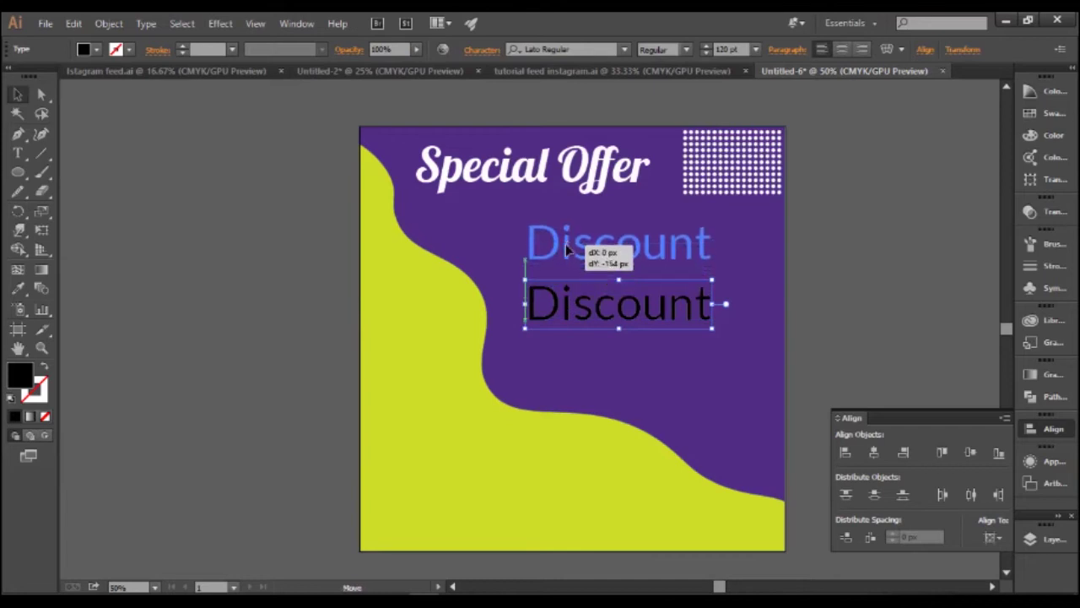
- Add a '50' below Discount and enlarge it with its bounding-box handles
{"action": "left_click", "coordinate": [18, 152]}
{"action": "left_click", "coordinate": [579, 318]}
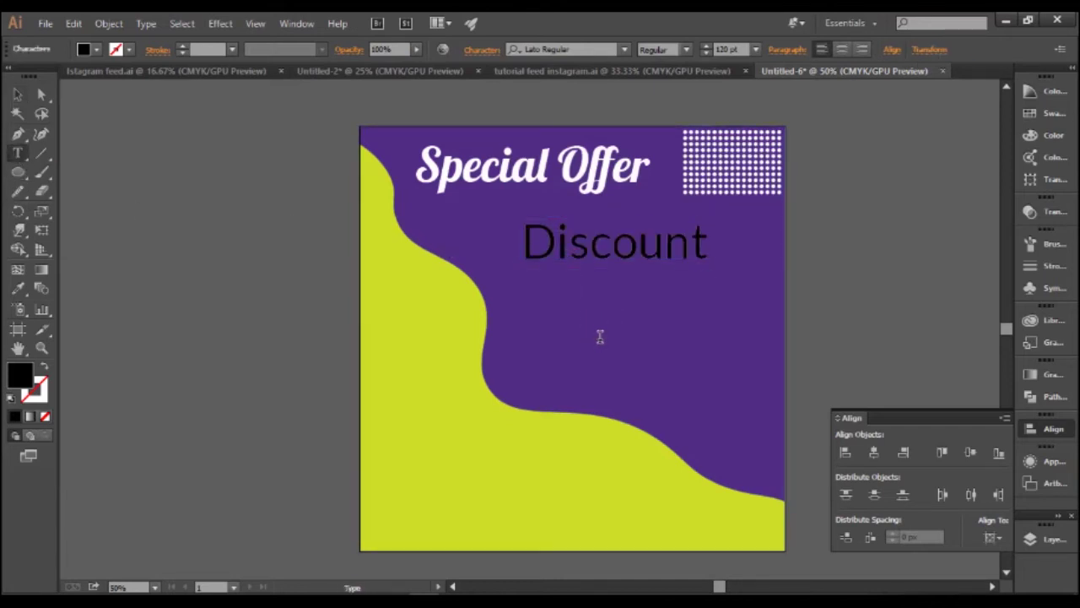
{"action": "type", "text": "50"}
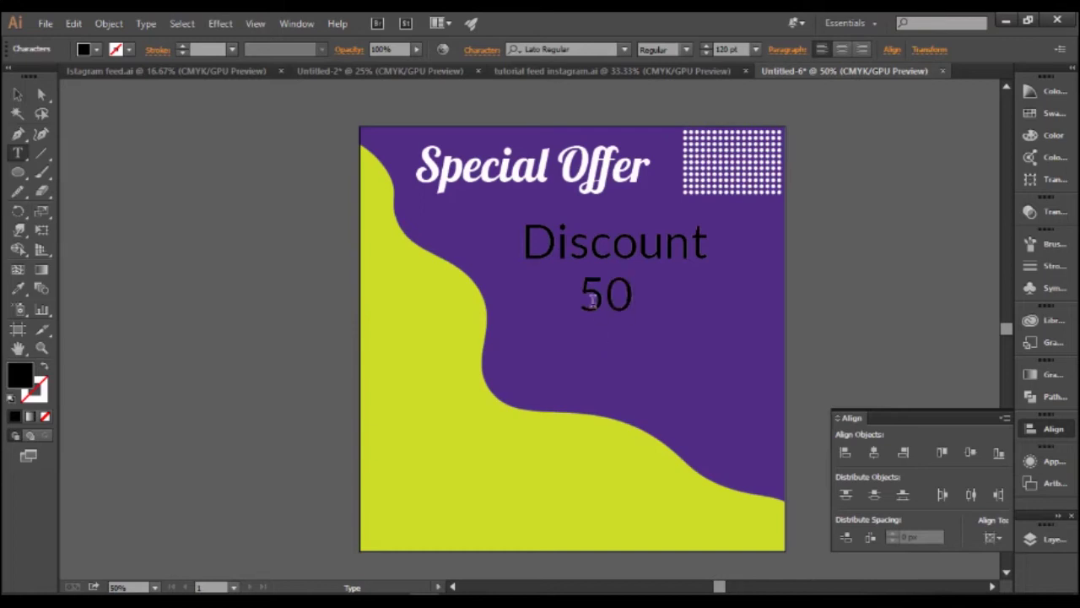
{"action": "left_click", "coordinate": [18, 94]}
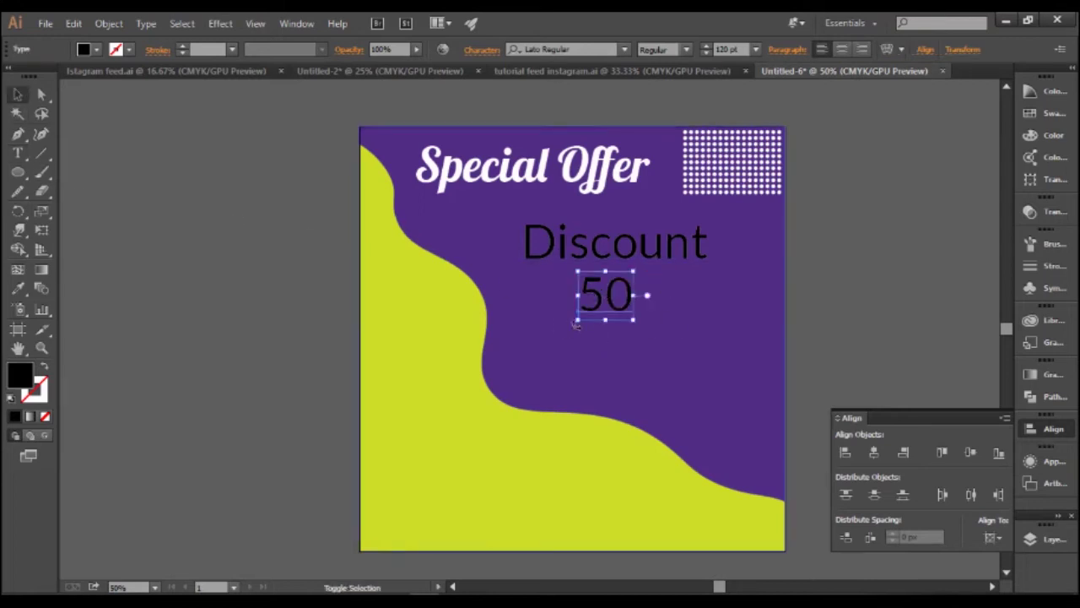
{"action": "left_click_drag", "start_coordinate": [585, 324], "coordinate": [526, 427]}
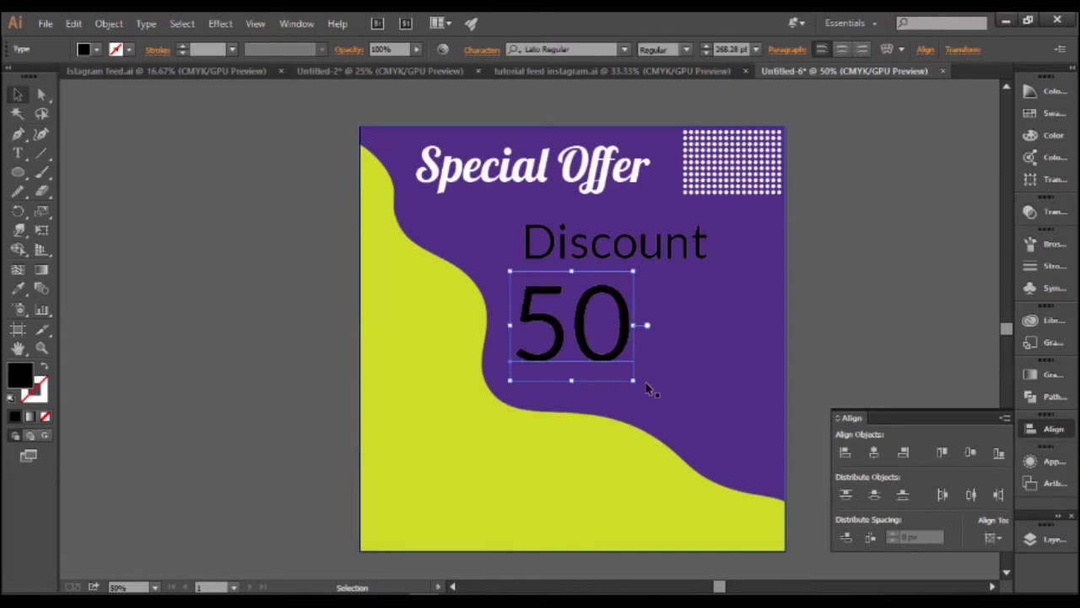
{"action": "left_click_drag", "start_coordinate": [640, 386], "coordinate": [647, 393]}
- Shift Discount and the 50 left, keeping the 50 beneath Discount
{"action": "mouse_move", "coordinate": [601, 365]}
{"action": "left_mouse_down"}
{"action": "mouse_move", "coordinate": [659, 342]}
{"action": "mouse_move", "coordinate": [574, 371]}
{"action": "left_mouse_up"}
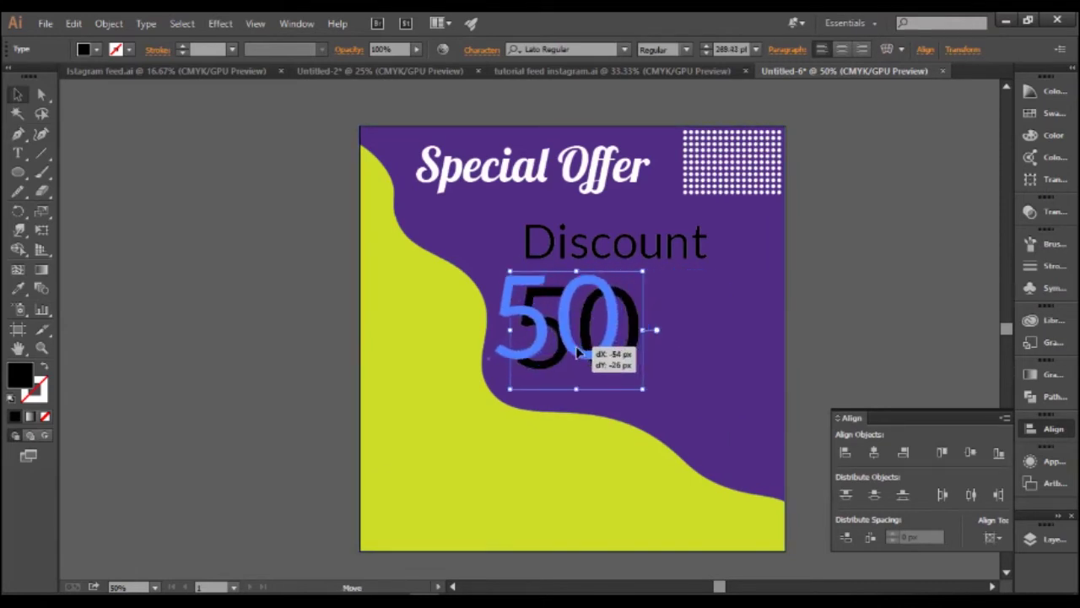
{"action": "mouse_move", "coordinate": [586, 256]}
{"action": "left_mouse_down"}
{"action": "mouse_move", "coordinate": [460, 277]}
{"action": "mouse_move", "coordinate": [443, 292]}
{"action": "left_mouse_up"}
{"action": "left_click_drag", "start_coordinate": [567, 349], "coordinate": [482, 367]}
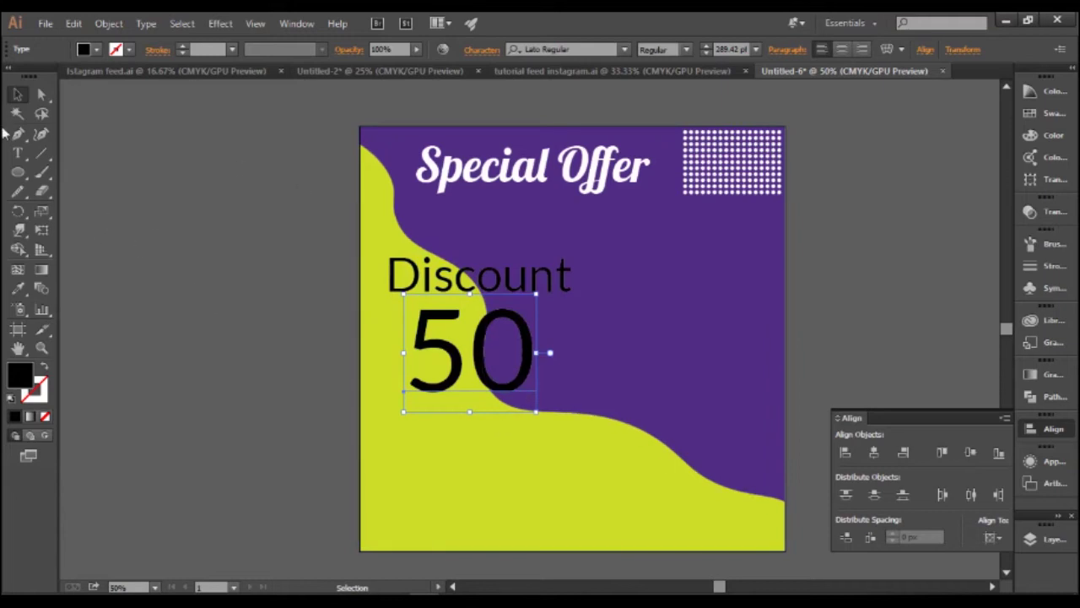
{"action": "left_click", "coordinate": [18, 94]}
- Alt-drag a copy of Discount, retype it as '%', and place it beside the 50
{"action": "left_click", "coordinate": [342, 351]}
{"action": "left_click_drag", "start_coordinate": [532, 281], "coordinate": [706, 323]}
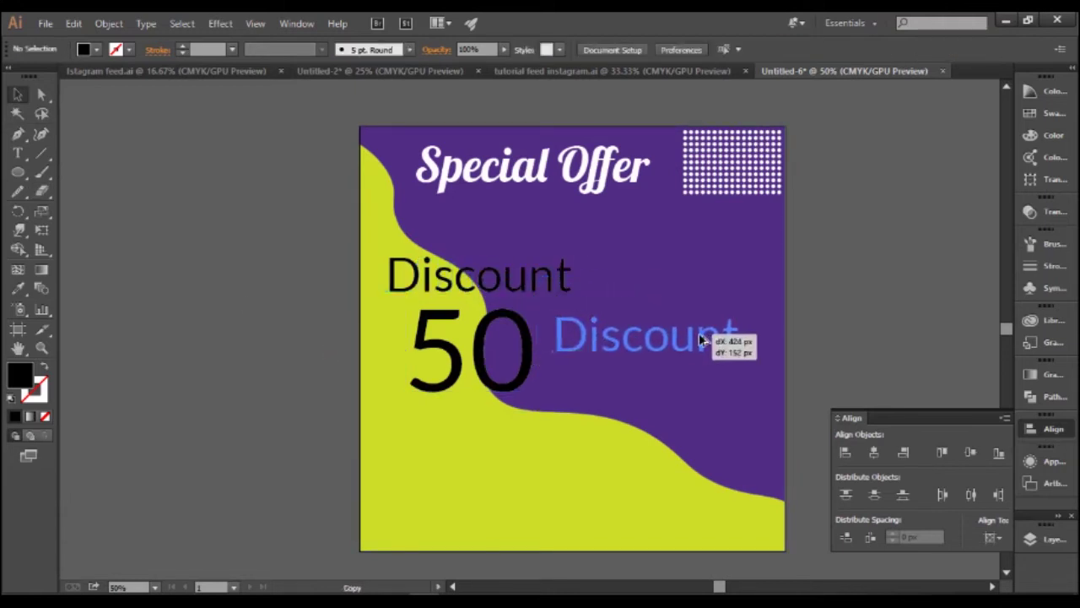
{"action": "double_click", "coordinate": [679, 333]}
{"action": "left_click_drag", "start_coordinate": [562, 326], "coordinate": [750, 334]}
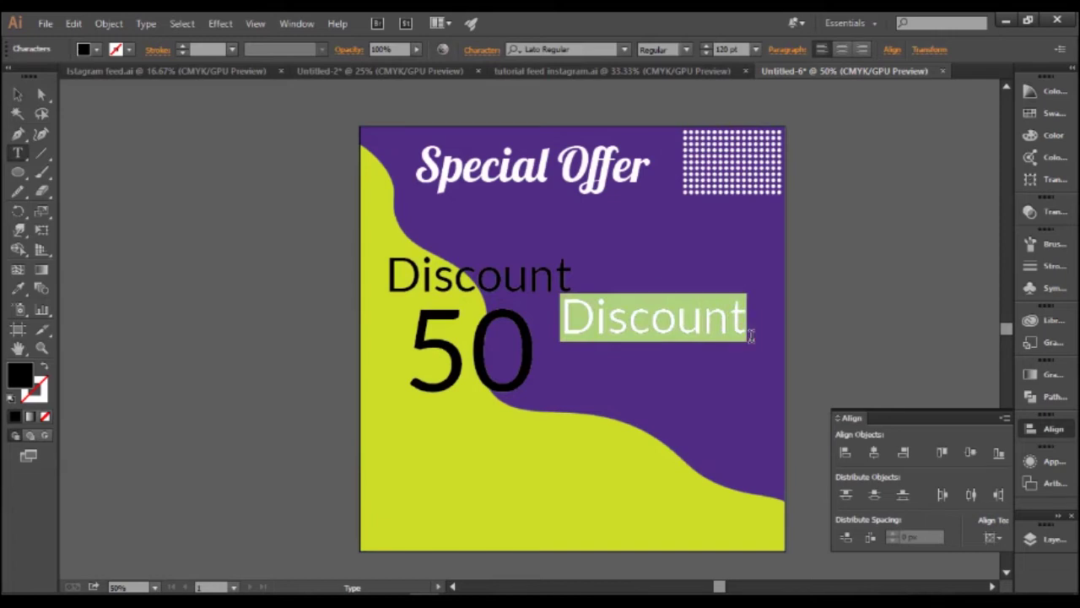
{"action": "type", "text": "%"}
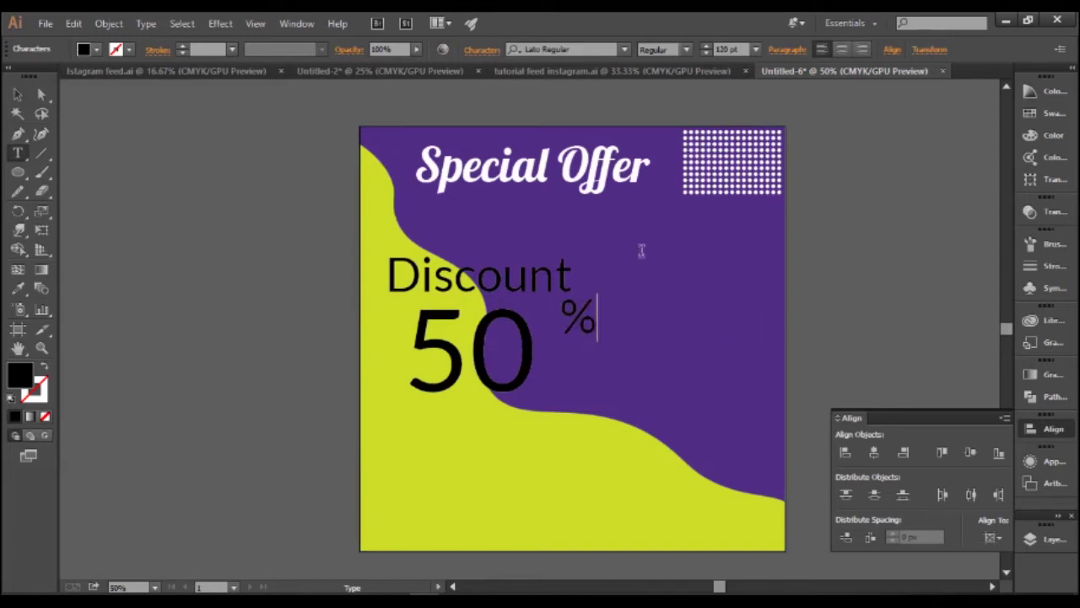
{"action": "left_click", "coordinate": [17, 94]}
{"action": "left_click", "coordinate": [627, 292]}
{"action": "mouse_move", "coordinate": [584, 314]}
{"action": "left_mouse_down"}
{"action": "mouse_move", "coordinate": [547, 320]}
{"action": "mouse_move", "coordinate": [557, 316]}
{"action": "left_mouse_up"}
{"action": "left_click", "coordinate": [343, 429]}
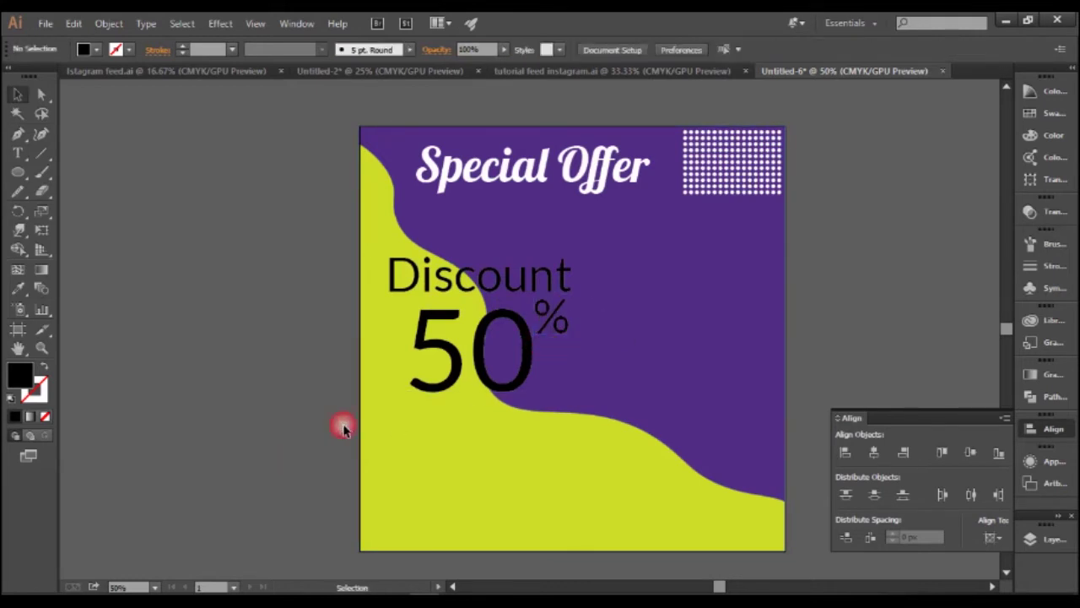
- Duplicate Discount below the 50, retype it as 'off', and position it at the 50's lower right
{"action": "left_click", "coordinate": [537, 287]}
{"action": "left_click_drag", "start_coordinate": [537, 287], "coordinate": [601, 430]}
{"action": "double_click", "coordinate": [564, 426]}
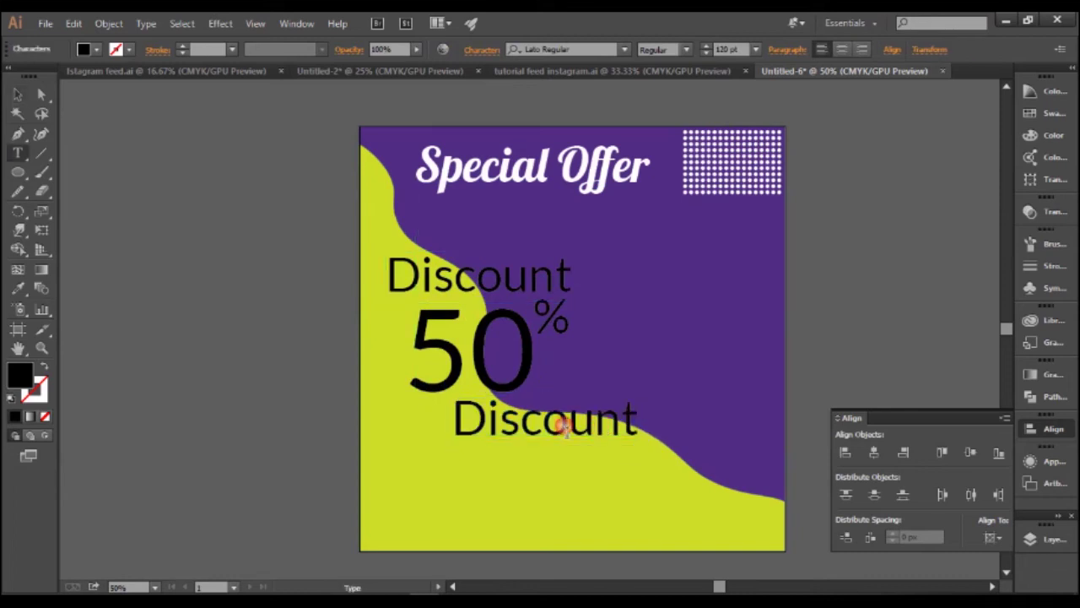
{"action": "left_click_drag", "start_coordinate": [466, 427], "coordinate": [700, 436]}
{"action": "type", "text": "off"}
{"action": "left_click", "coordinate": [17, 95]}
{"action": "left_click", "coordinate": [313, 466]}
{"action": "left_click_drag", "start_coordinate": [500, 432], "coordinate": [481, 432]}
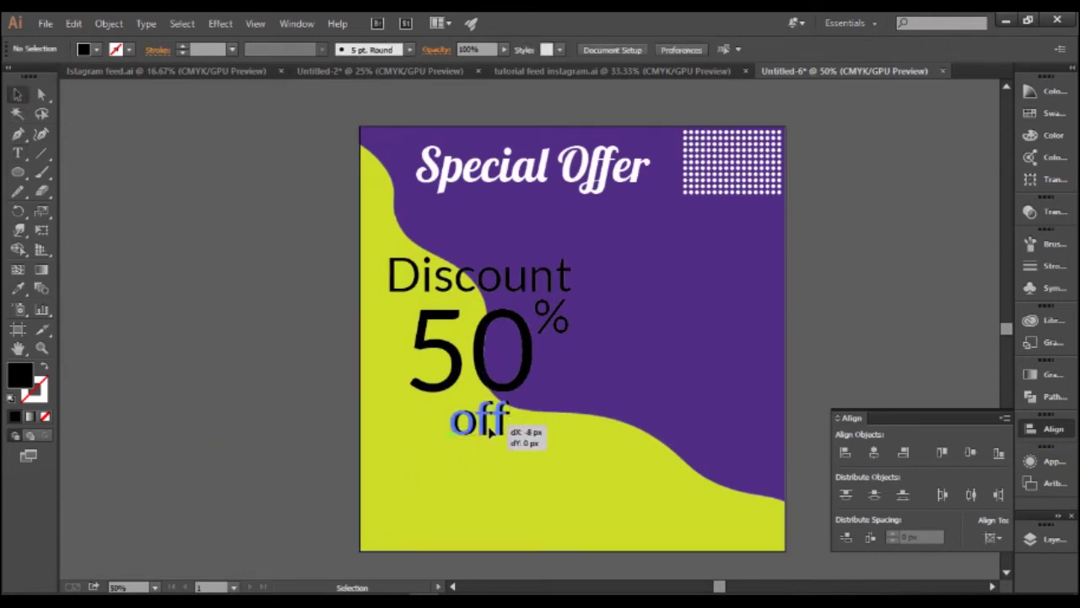
{"action": "left_click", "coordinate": [279, 462]}
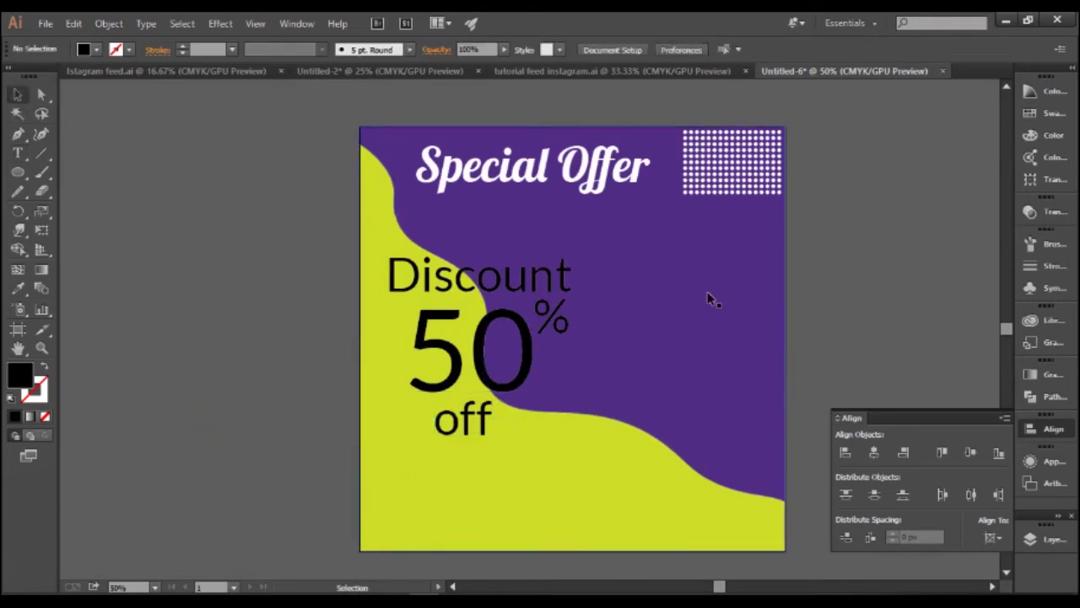
{"action": "scroll", "coordinate": [707, 291], "scroll_direction": "down", "scroll_amount": 2}
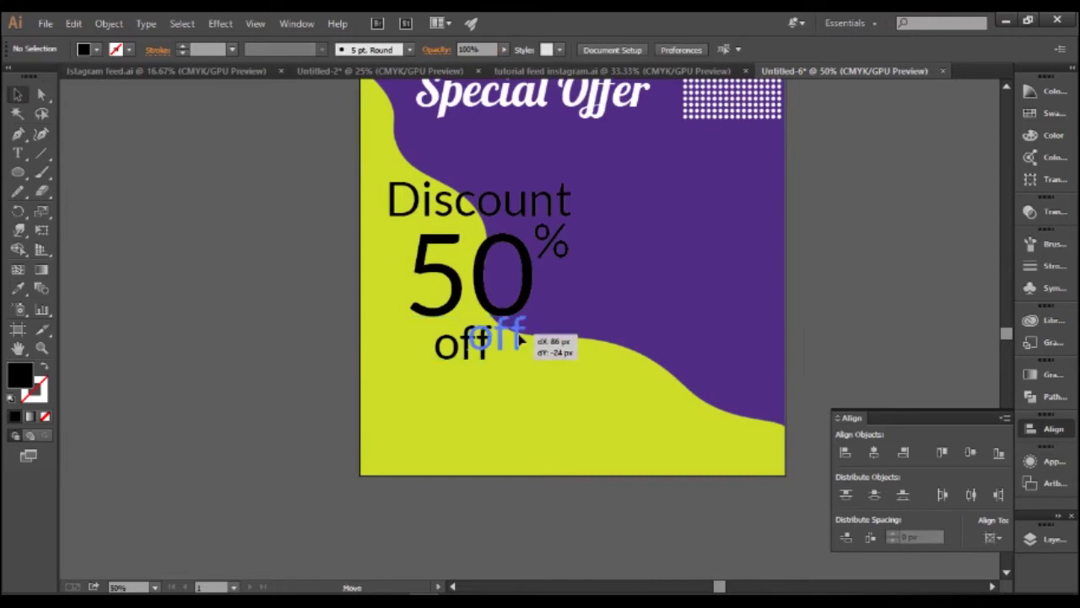
{"action": "mouse_move", "coordinate": [487, 350]}
{"action": "left_mouse_down"}
{"action": "mouse_move", "coordinate": [527, 351]}
{"action": "mouse_move", "coordinate": [458, 346]}
{"action": "mouse_move", "coordinate": [553, 338]}
{"action": "left_mouse_up"}
{"action": "left_click", "coordinate": [535, 345]}
{"action": "left_click", "coordinate": [295, 336]}
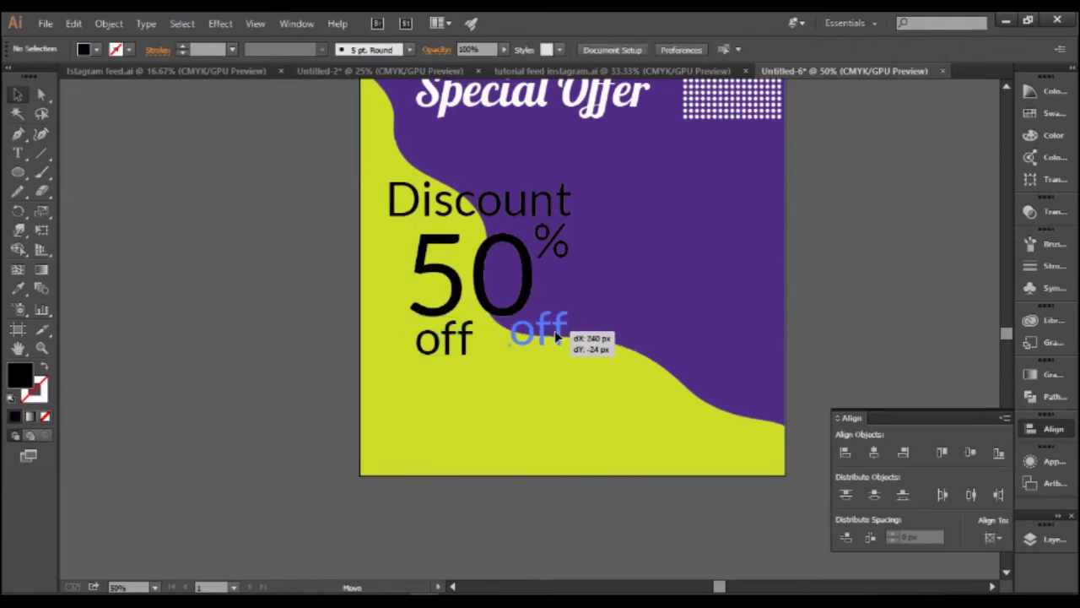
{"action": "left_click", "coordinate": [308, 372]}
{"action": "scroll", "coordinate": [268, 348], "scroll_direction": "up", "scroll_amount": 2}
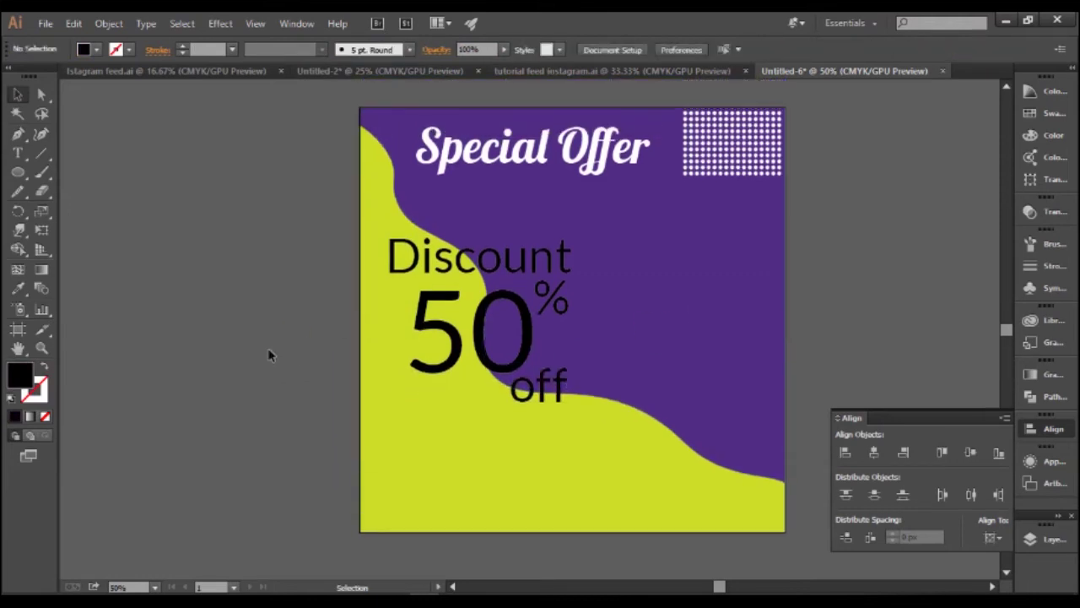
{"action": "scroll", "coordinate": [268, 348], "scroll_direction": "up", "scroll_amount": 1}
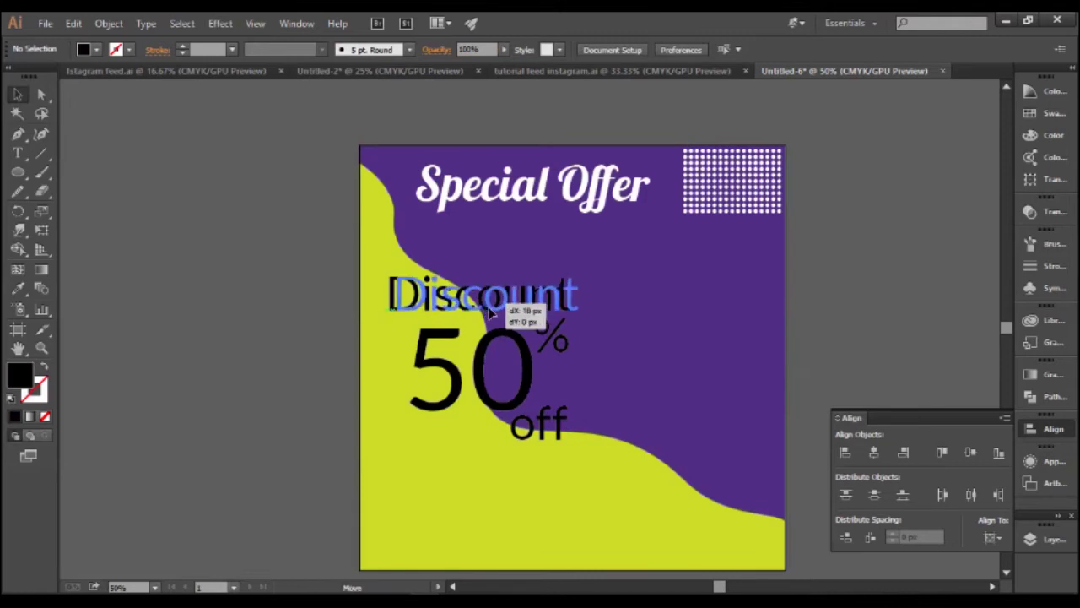
- Make the 50 white and scale the Discount text down
{"action": "left_click_drag", "start_coordinate": [485, 311], "coordinate": [492, 314]}
{"action": "left_click", "coordinate": [472, 372]}
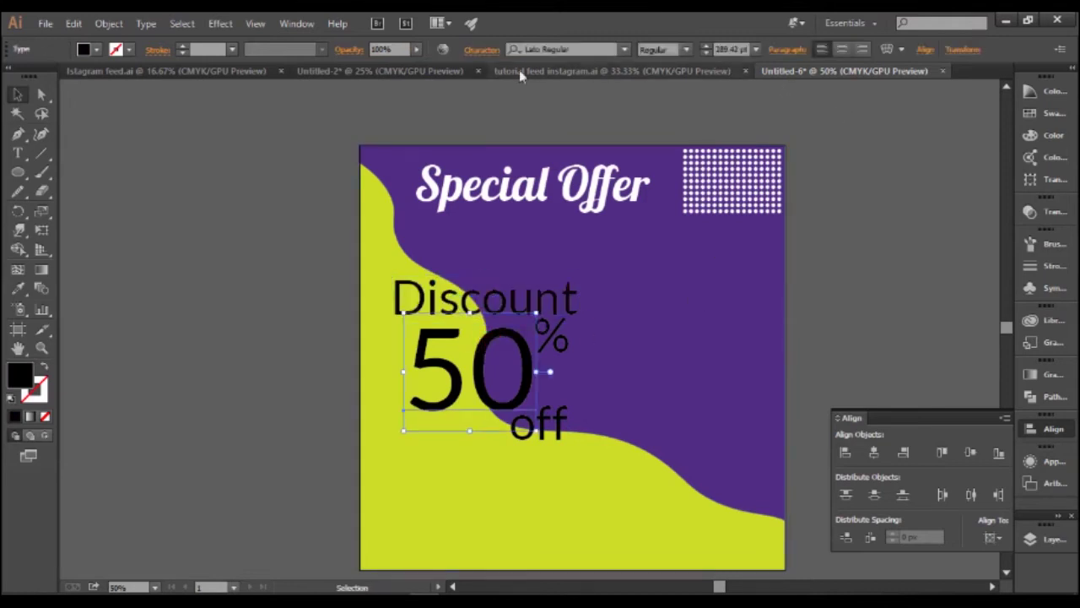
{"action": "left_click", "coordinate": [95, 50]}
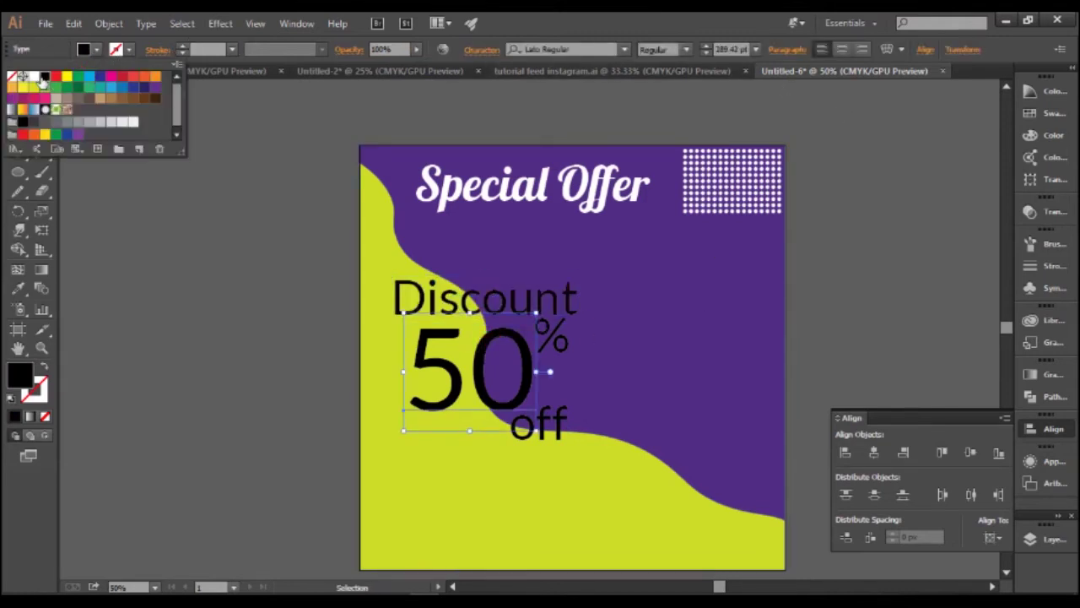
{"action": "left_click", "coordinate": [35, 76]}
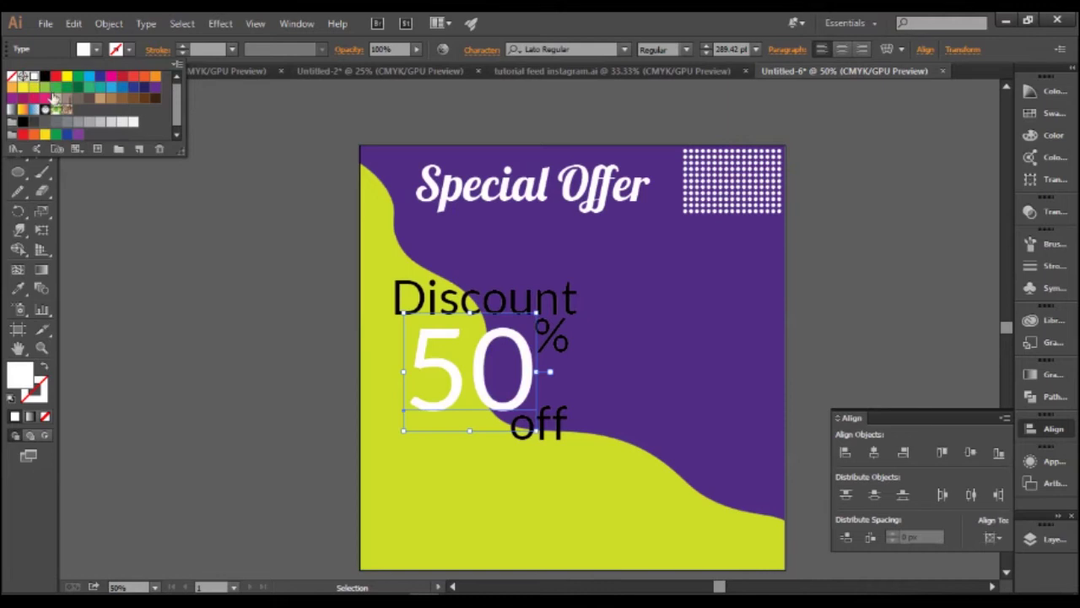
{"action": "left_click", "coordinate": [454, 307]}
{"action": "left_click_drag", "start_coordinate": [579, 276], "coordinate": [533, 287]}
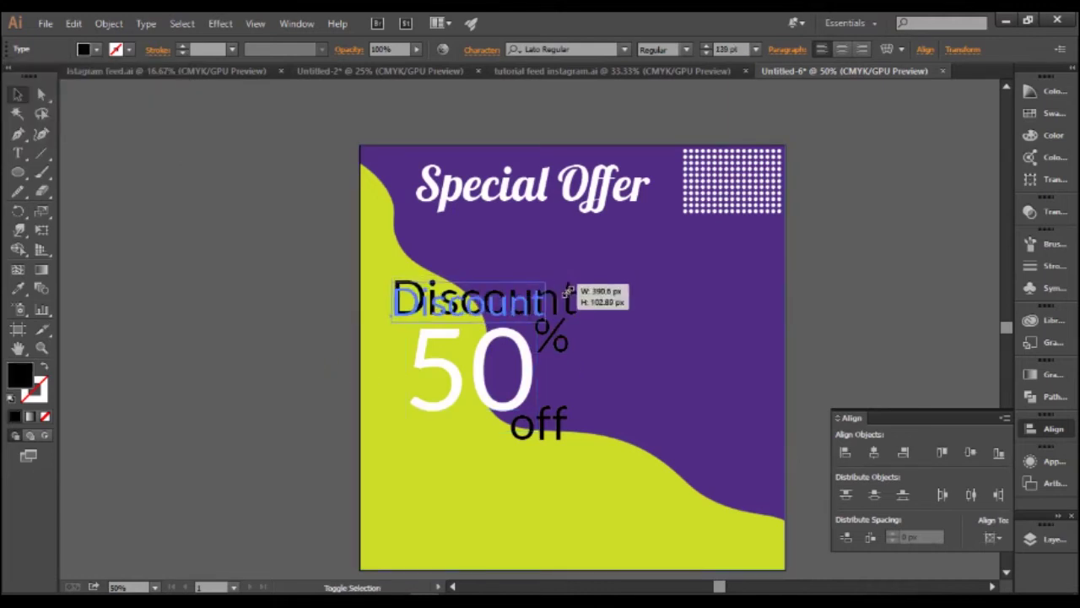
{"action": "left_click", "coordinate": [325, 335]}
- Draw a black rounded rectangle on the pasteboard left of the artboard
{"action": "left_click_drag", "start_coordinate": [18, 172], "coordinate": [325, 267]}
{"action": "key", "text": "v"}
{"action": "left_click", "coordinate": [173, 298]}
- Stack a smaller copy of the black rectangle on it and subtract it with Pathfinder Minus Front
{"action": "mouse_move", "coordinate": [284, 252]}
{"action": "left_mouse_down"}
{"action": "mouse_move", "coordinate": [289, 263]}
{"action": "mouse_move", "coordinate": [274, 149]}
{"action": "mouse_move", "coordinate": [272, 269]}
{"action": "left_mouse_up"}
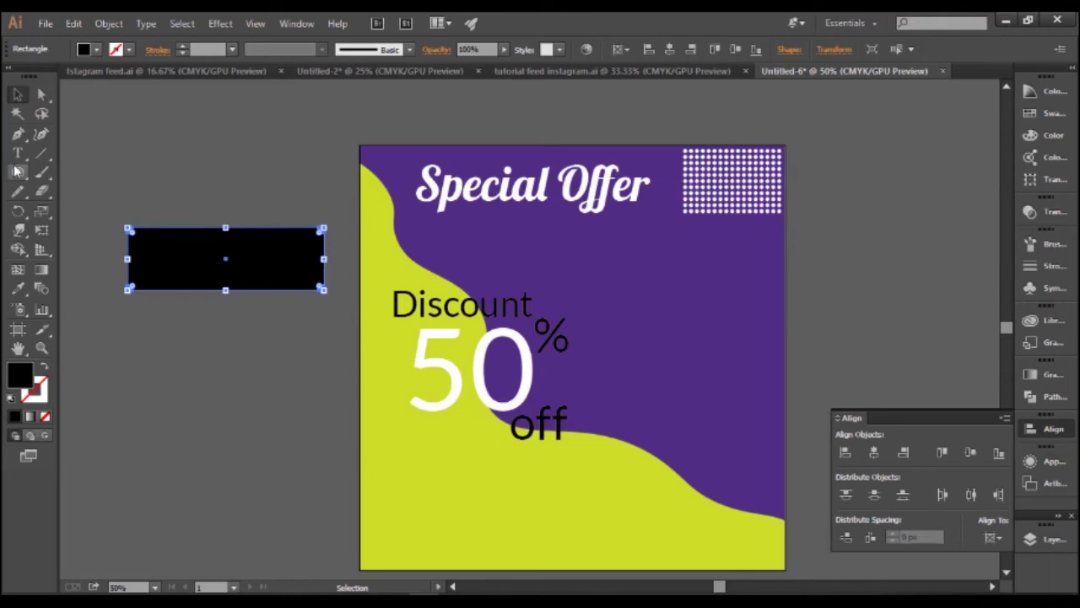
{"action": "mouse_move", "coordinate": [292, 268]}
{"action": "left_mouse_down"}
{"action": "mouse_move", "coordinate": [295, 293]}
{"action": "mouse_move", "coordinate": [283, 295]}
{"action": "mouse_move", "coordinate": [269, 210]}
{"action": "left_mouse_up"}
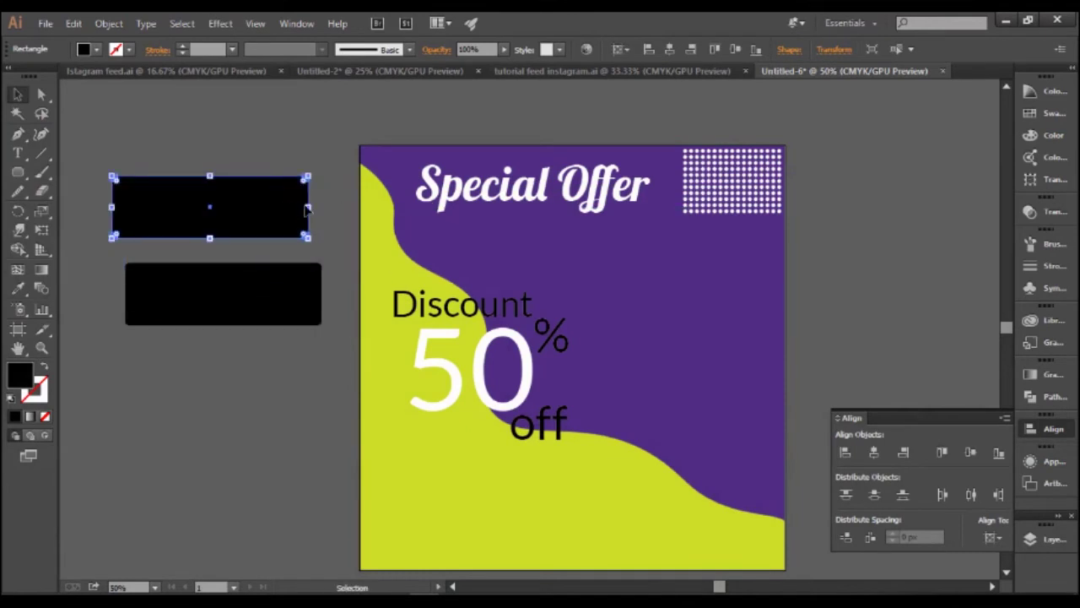
{"action": "left_click_drag", "start_coordinate": [308, 178], "coordinate": [293, 178]}
{"action": "left_click", "coordinate": [304, 150]}
{"action": "left_click_drag", "start_coordinate": [245, 208], "coordinate": [272, 291]}
{"action": "mouse_move", "coordinate": [113, 202]}
{"action": "left_mouse_down"}
{"action": "mouse_move", "coordinate": [272, 340]}
{"action": "mouse_move", "coordinate": [332, 350]}
{"action": "left_mouse_up"}
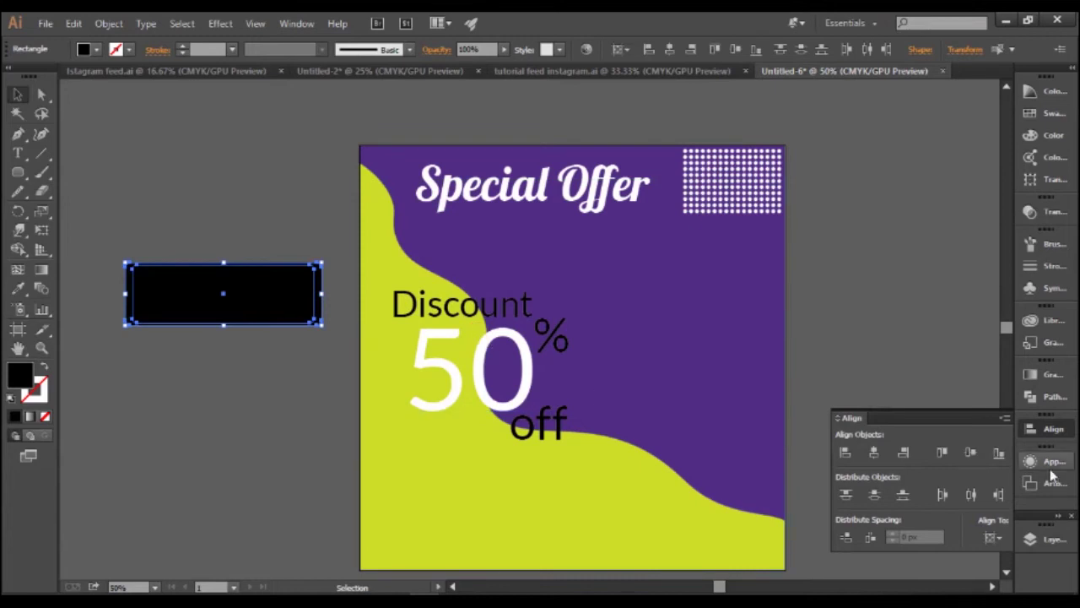
{"action": "left_click", "coordinate": [1051, 399]}
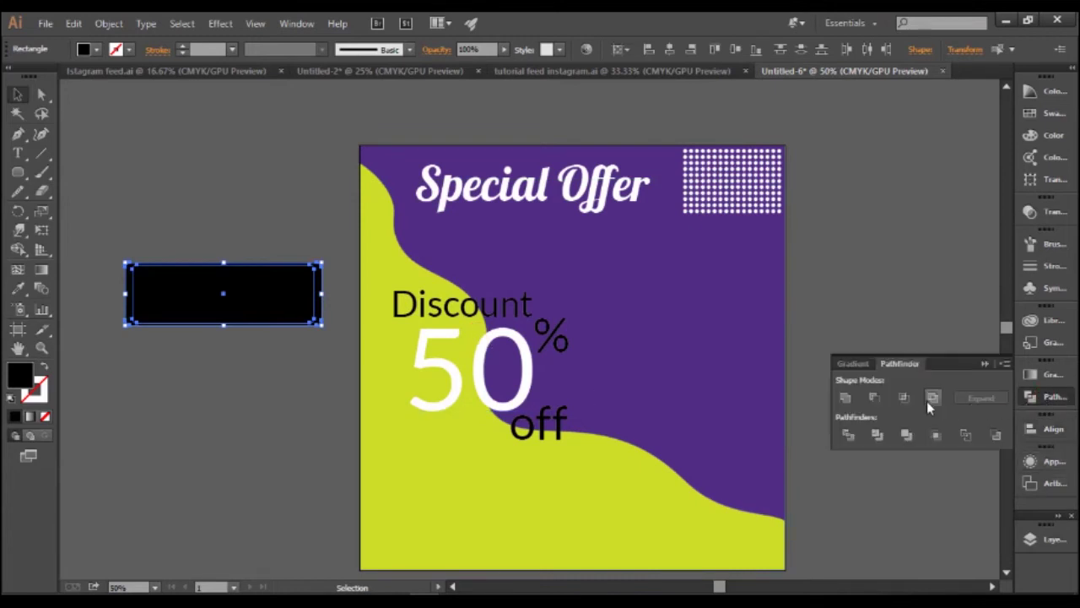
{"action": "left_click", "coordinate": [884, 405]}
{"action": "left_click", "coordinate": [173, 398]}
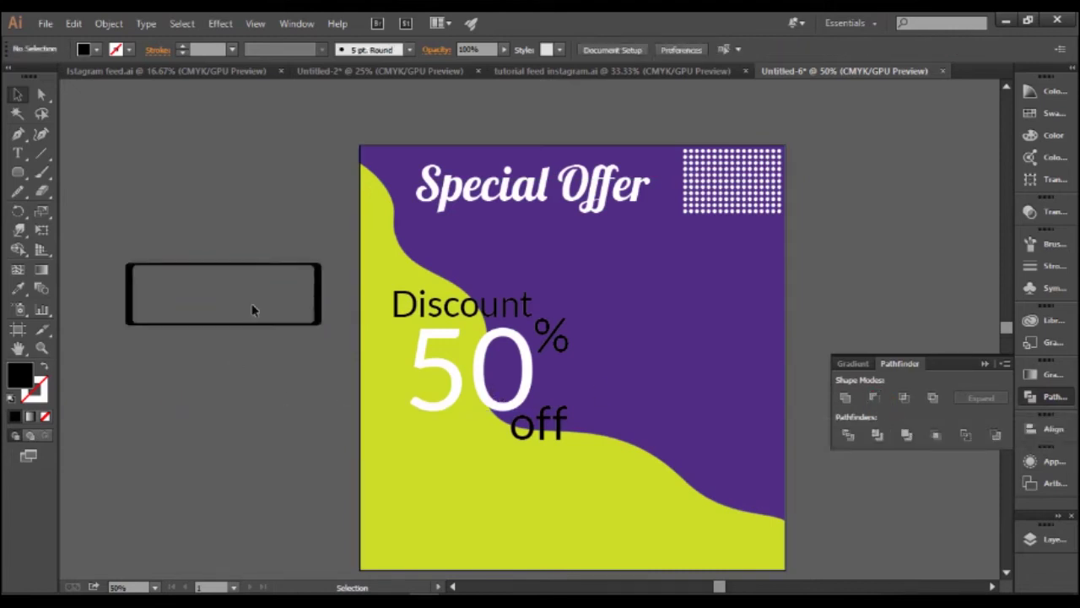
- Nudge the hollow frame left and move the Discount text inside it
{"action": "left_click_drag", "start_coordinate": [345, 404], "coordinate": [283, 395]}
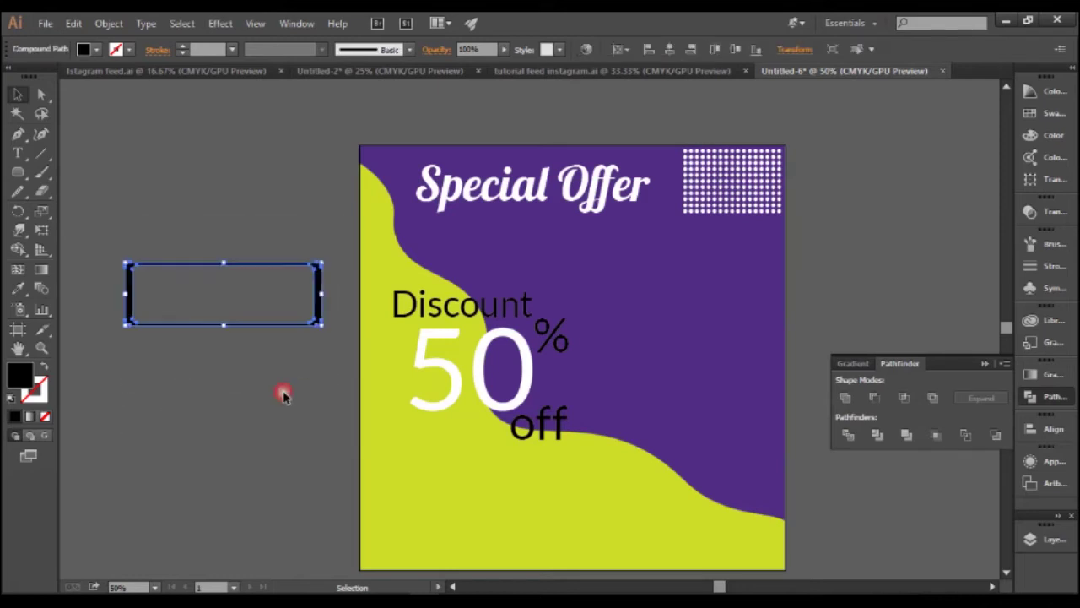
{"action": "left_click", "coordinate": [297, 368]}
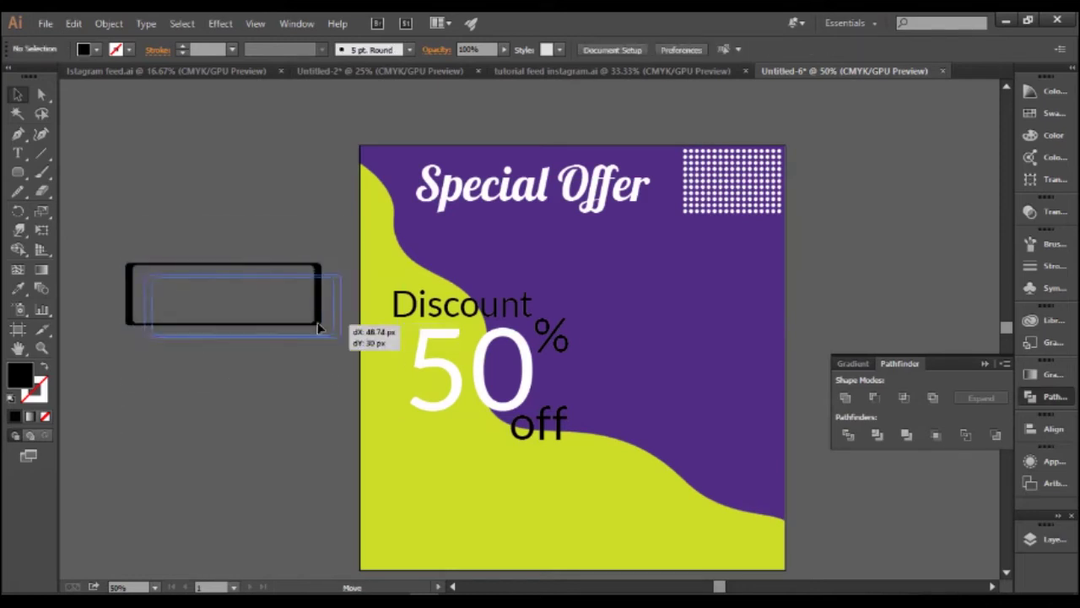
{"action": "left_click_drag", "start_coordinate": [321, 309], "coordinate": [314, 309]}
{"action": "left_click_drag", "start_coordinate": [475, 313], "coordinate": [236, 297]}
{"action": "left_click", "coordinate": [163, 263]}
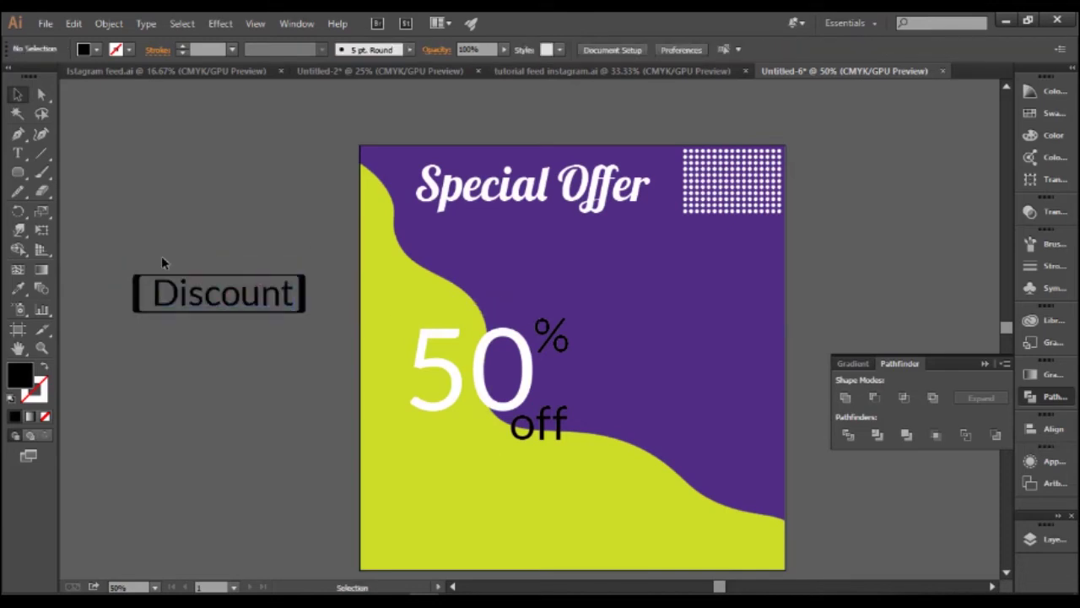
- Make the Discount text and its frame white
{"action": "left_click_drag", "start_coordinate": [323, 353], "coordinate": [152, 241]}
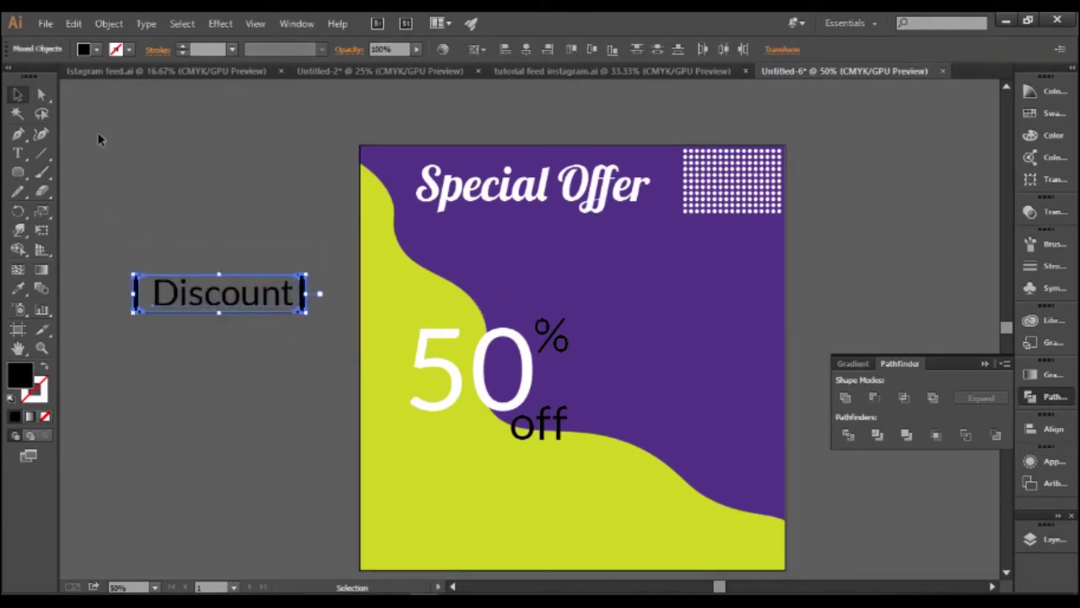
{"action": "left_click", "coordinate": [138, 243]}
{"action": "left_click_drag", "start_coordinate": [312, 338], "coordinate": [208, 168]}
{"action": "left_click", "coordinate": [238, 373]}
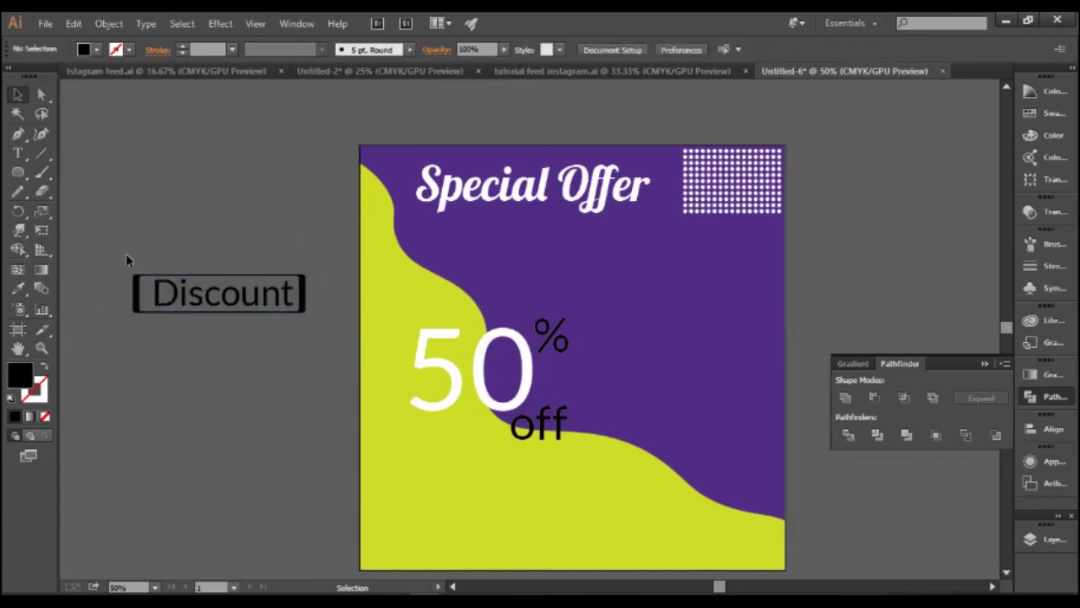
{"action": "left_click", "coordinate": [302, 309]}
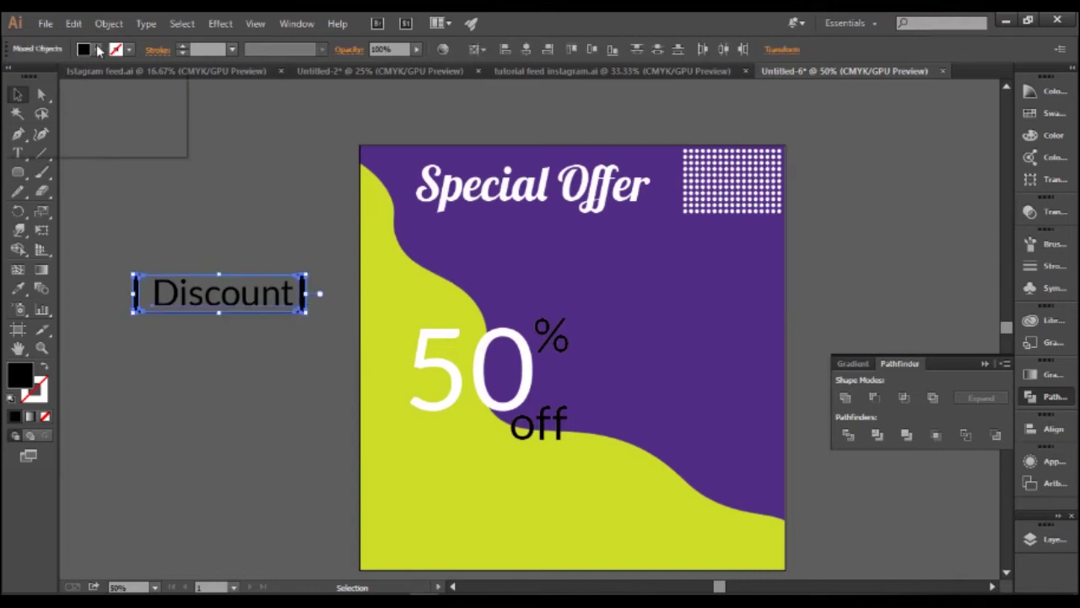
{"action": "left_click", "coordinate": [97, 49]}
{"action": "left_click", "coordinate": [47, 86]}
{"action": "left_click", "coordinate": [259, 220]}
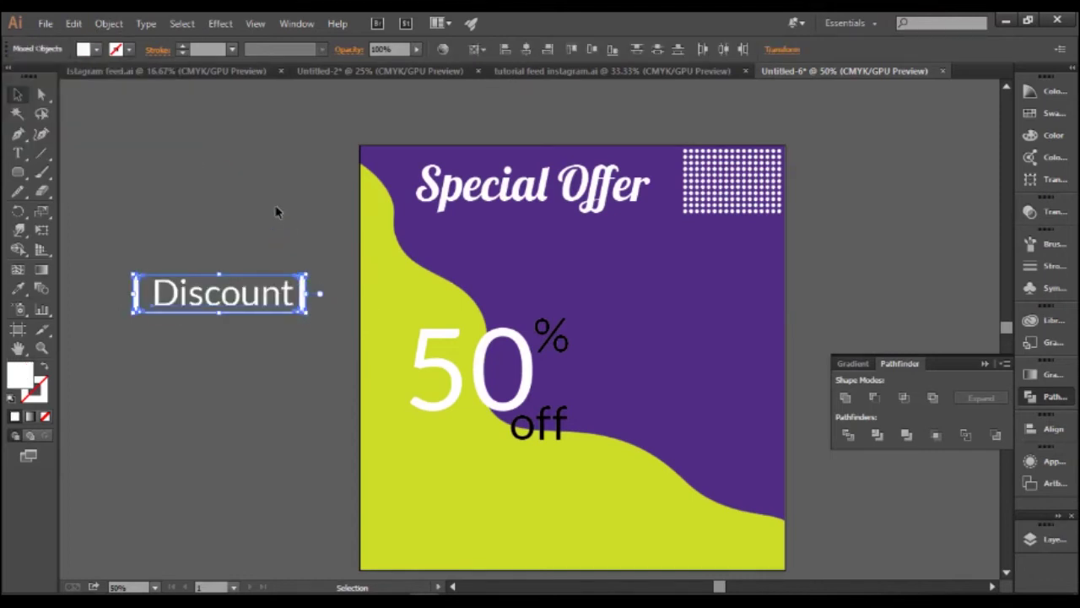
- Group the Discount text with its frame and move the badge to the artboard's upper right
{"action": "left_click", "coordinate": [276, 212]}
{"action": "left_click_drag", "start_coordinate": [150, 223], "coordinate": [272, 333]}
{"action": "right_click", "coordinate": [268, 313]}
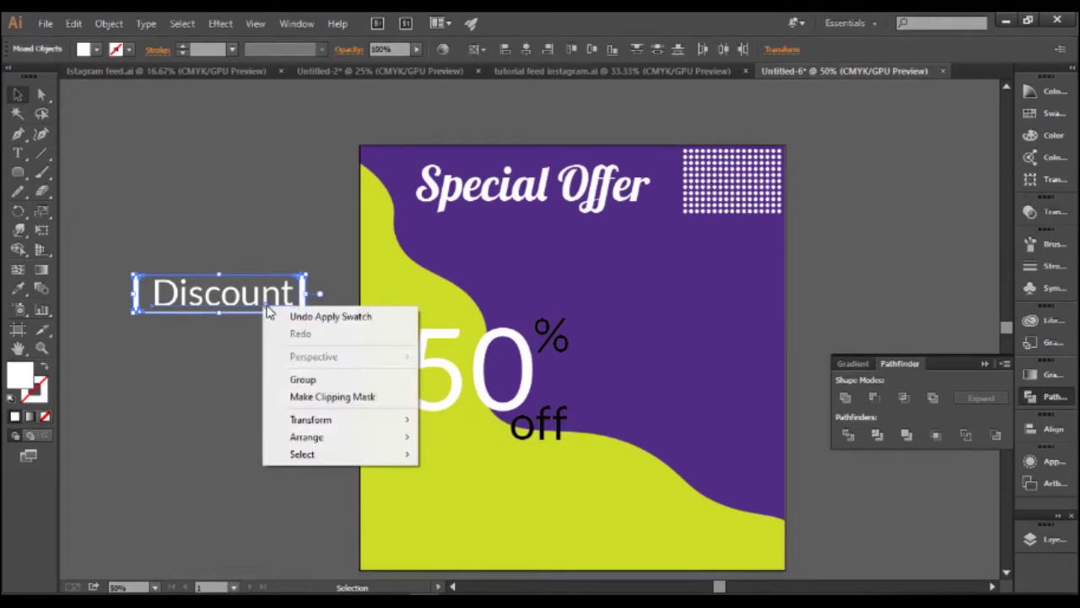
{"action": "left_click", "coordinate": [303, 380]}
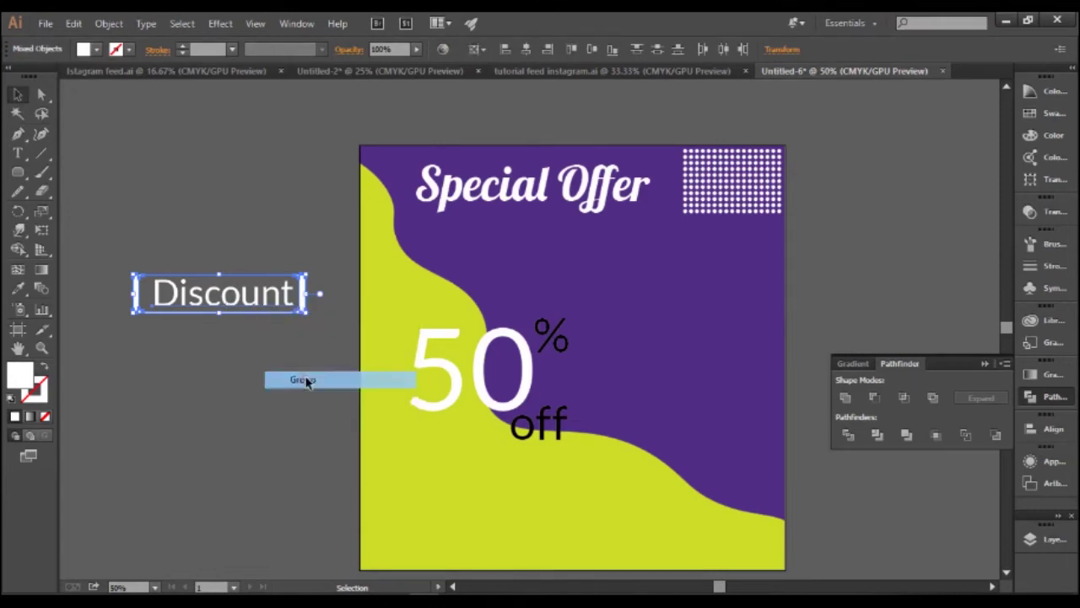
{"action": "left_click", "coordinate": [234, 326]}
{"action": "mouse_move", "coordinate": [241, 306]}
{"action": "left_mouse_down"}
{"action": "mouse_move", "coordinate": [489, 313]}
{"action": "mouse_move", "coordinate": [707, 287]}
{"action": "left_mouse_up"}
{"action": "left_click", "coordinate": [268, 373]}
- Position the 50 under the Discount badge with the % at its upper right
{"action": "left_click", "coordinate": [289, 423]}
{"action": "left_click_drag", "start_coordinate": [497, 411], "coordinate": [724, 379]}
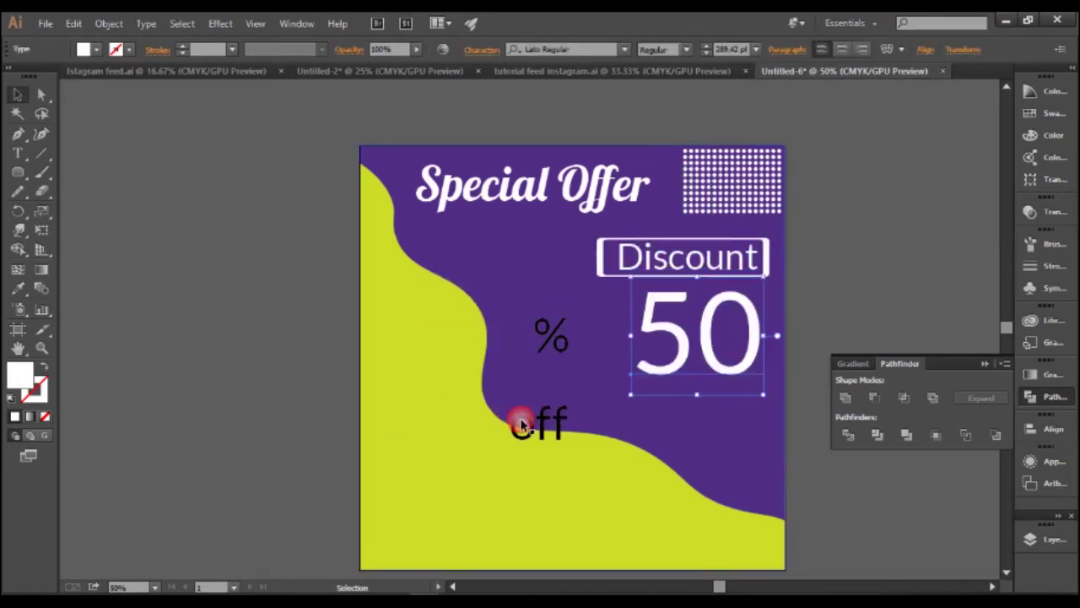
{"action": "left_click", "coordinate": [279, 429]}
{"action": "left_click_drag", "start_coordinate": [564, 346], "coordinate": [773, 315]}
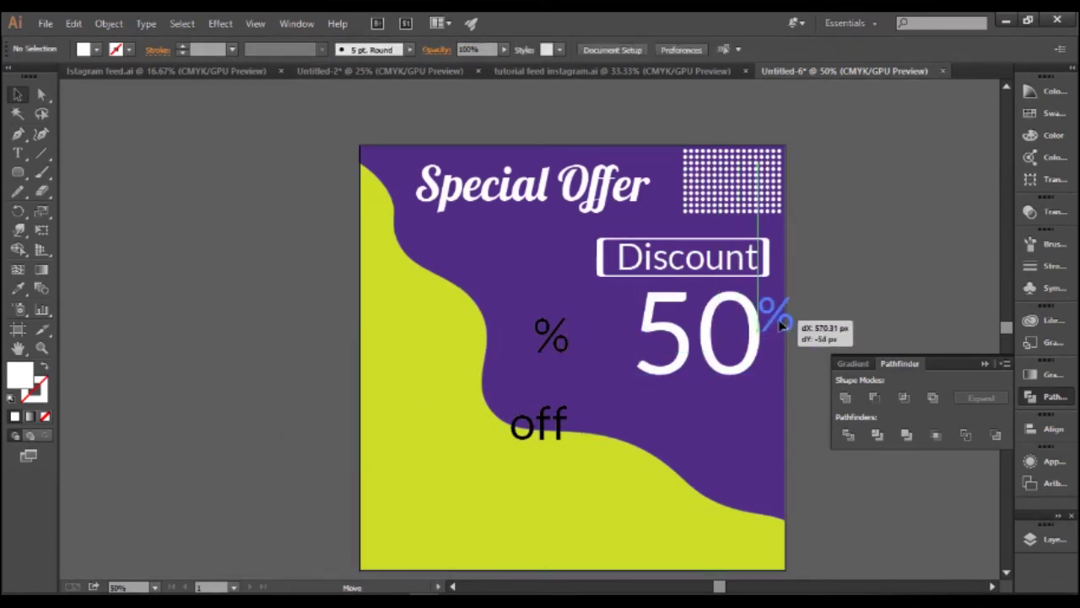
{"action": "left_click", "coordinate": [712, 340]}
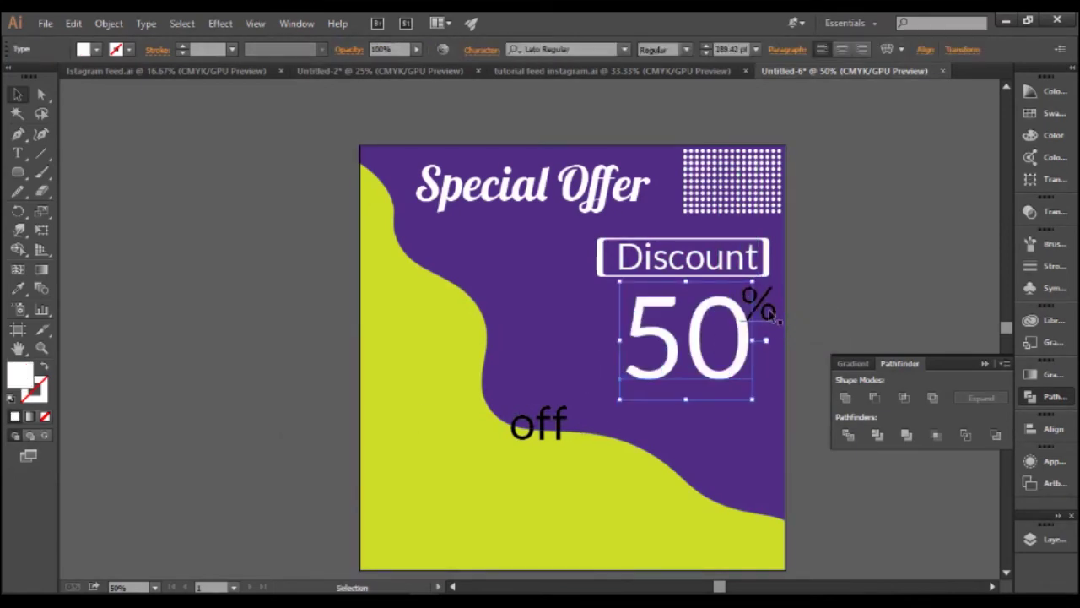
{"action": "left_click_drag", "start_coordinate": [699, 337], "coordinate": [697, 333]}
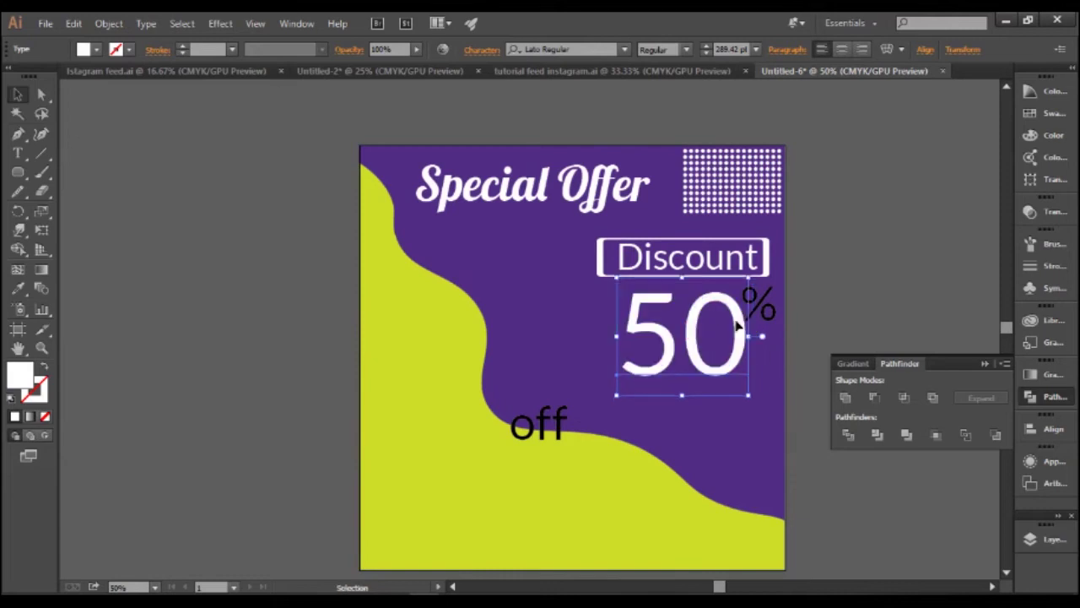
{"action": "left_click_drag", "start_coordinate": [775, 315], "coordinate": [778, 312]}
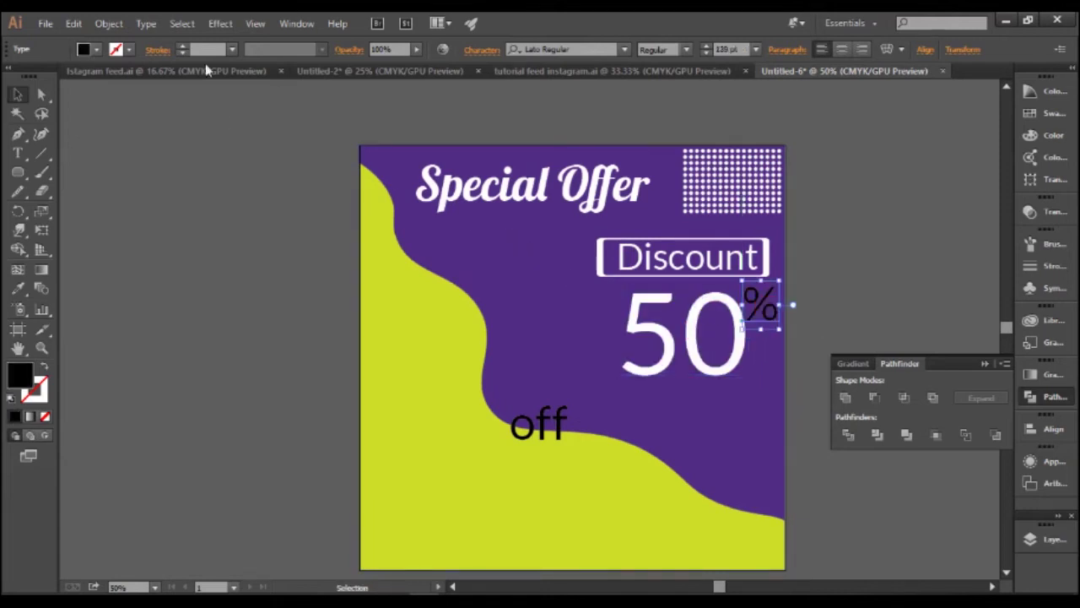
- Make the % white and place a yellow 'off' beneath the 50
{"action": "left_click", "coordinate": [94, 49]}
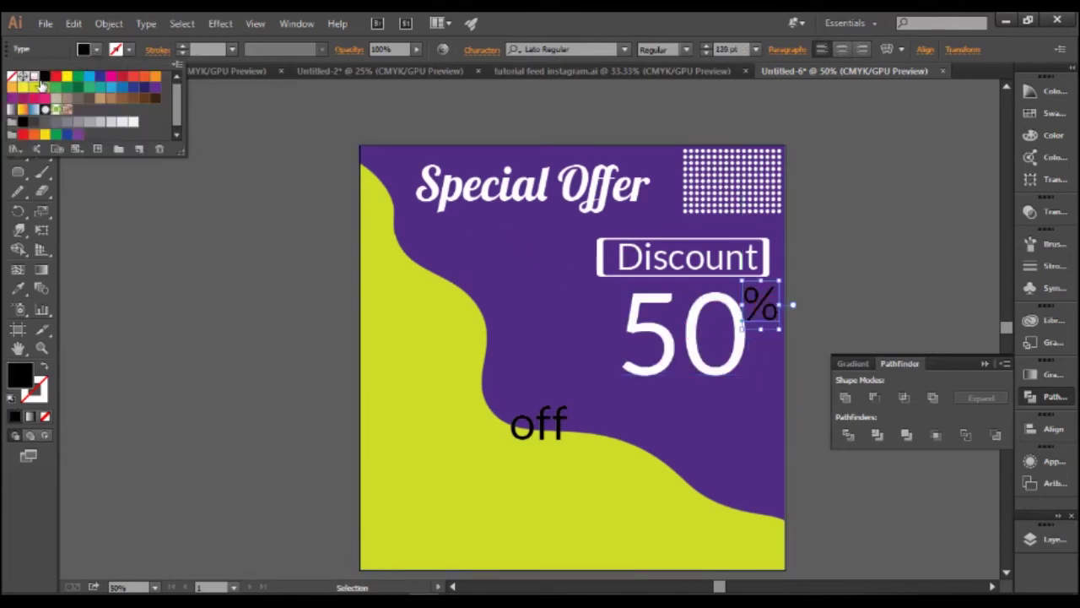
{"action": "left_click", "coordinate": [34, 76]}
{"action": "mouse_move", "coordinate": [550, 424]}
{"action": "left_mouse_down"}
{"action": "mouse_move", "coordinate": [766, 412]}
{"action": "mouse_move", "coordinate": [759, 393]}
{"action": "left_mouse_up"}
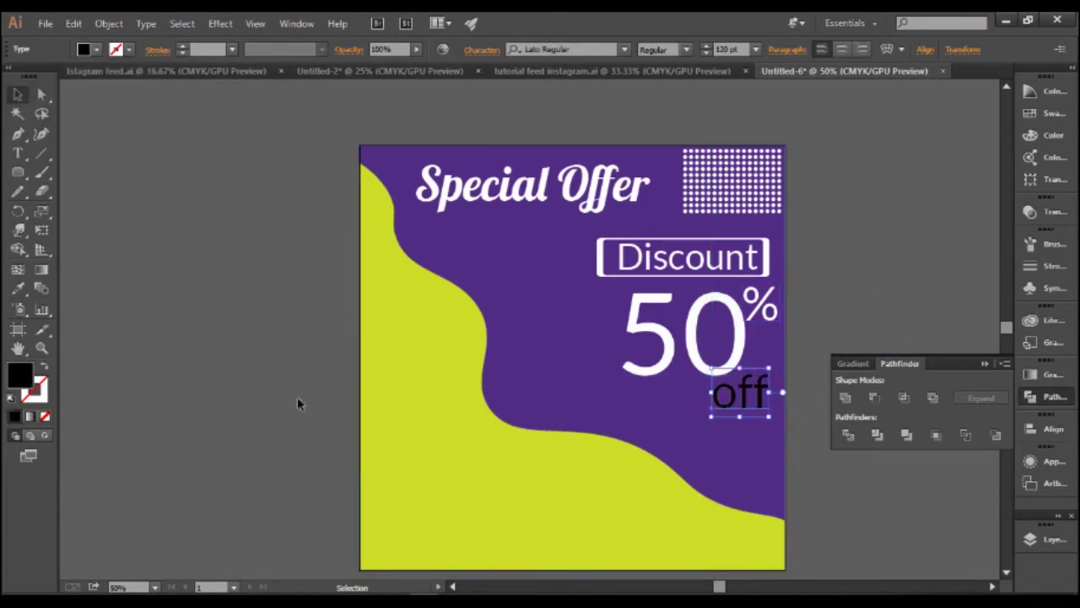
{"action": "left_click", "coordinate": [93, 51]}
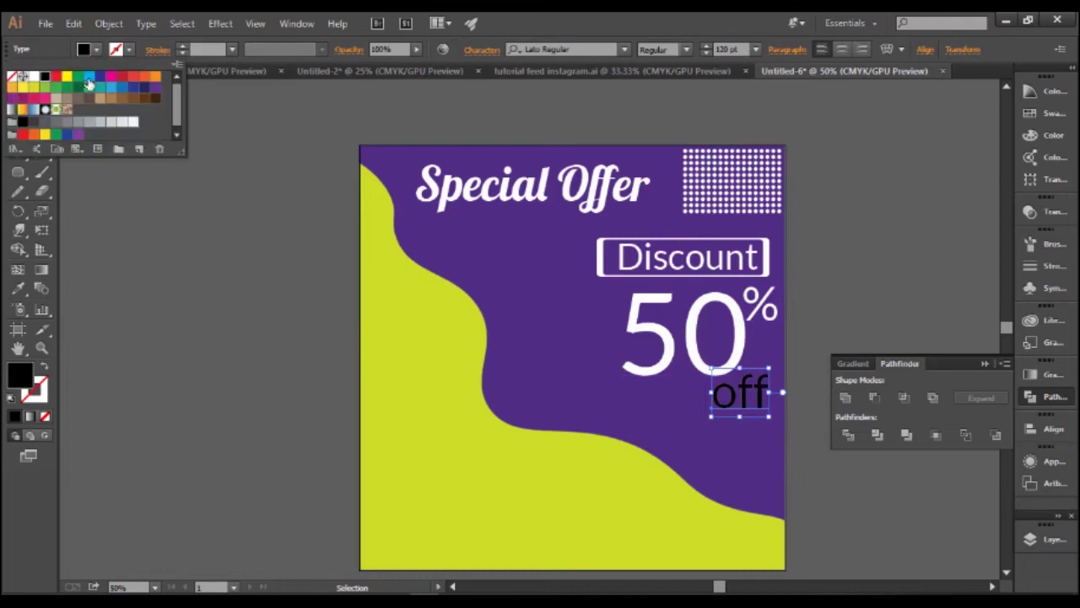
{"action": "left_click", "coordinate": [74, 85]}
{"action": "left_click", "coordinate": [138, 250]}
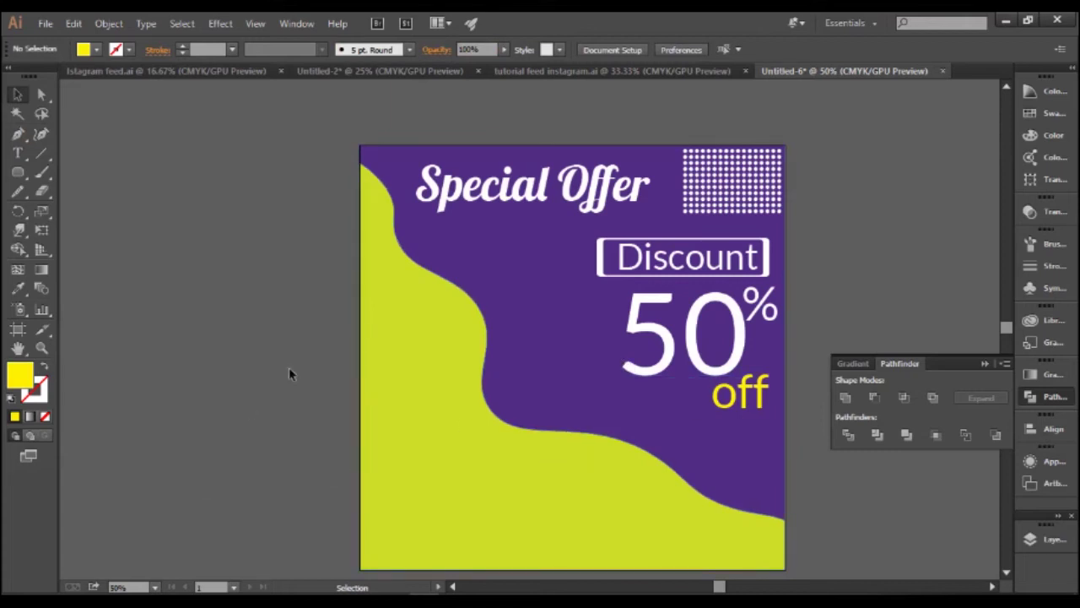
{"action": "scroll", "coordinate": [413, 488], "scroll_direction": "down", "scroll_amount": 2}
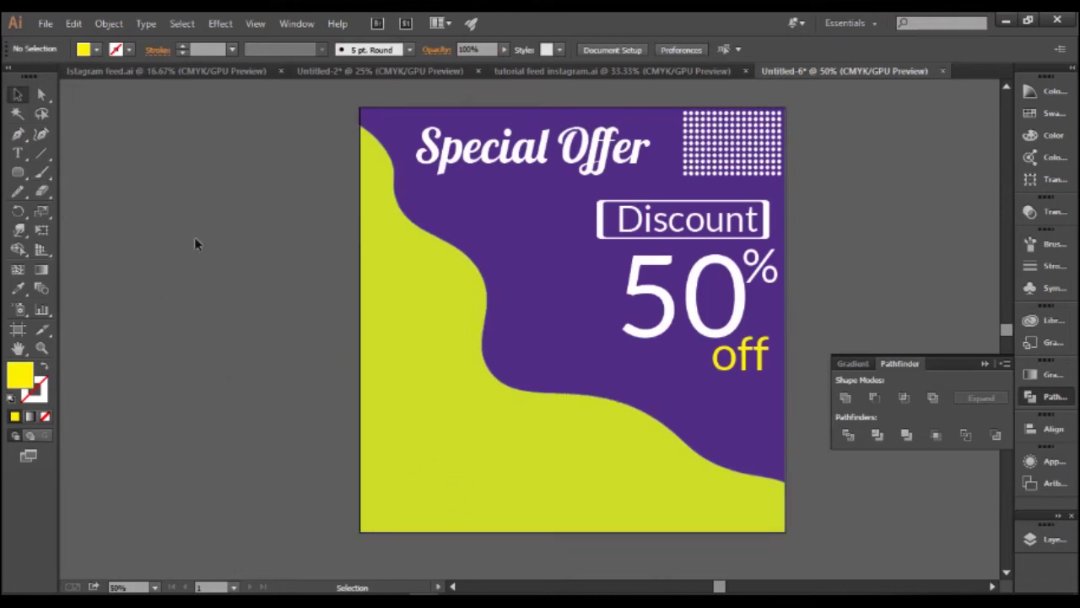
- Draw a small yellow rounded-rectangle bar left of the artboard
{"action": "left_click", "coordinate": [18, 172]}
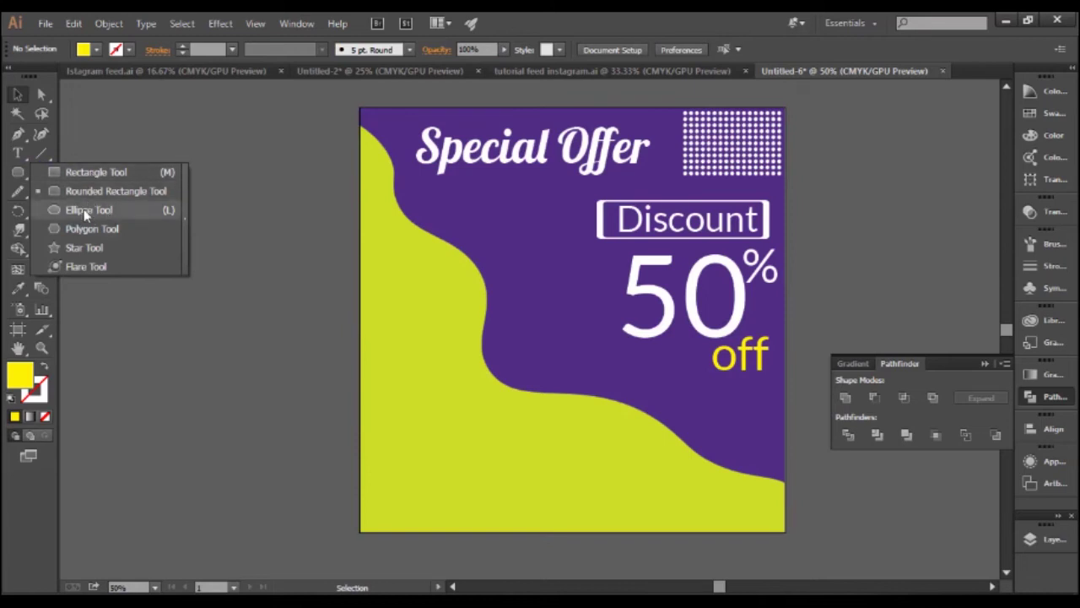
{"action": "left_click", "coordinate": [99, 191]}
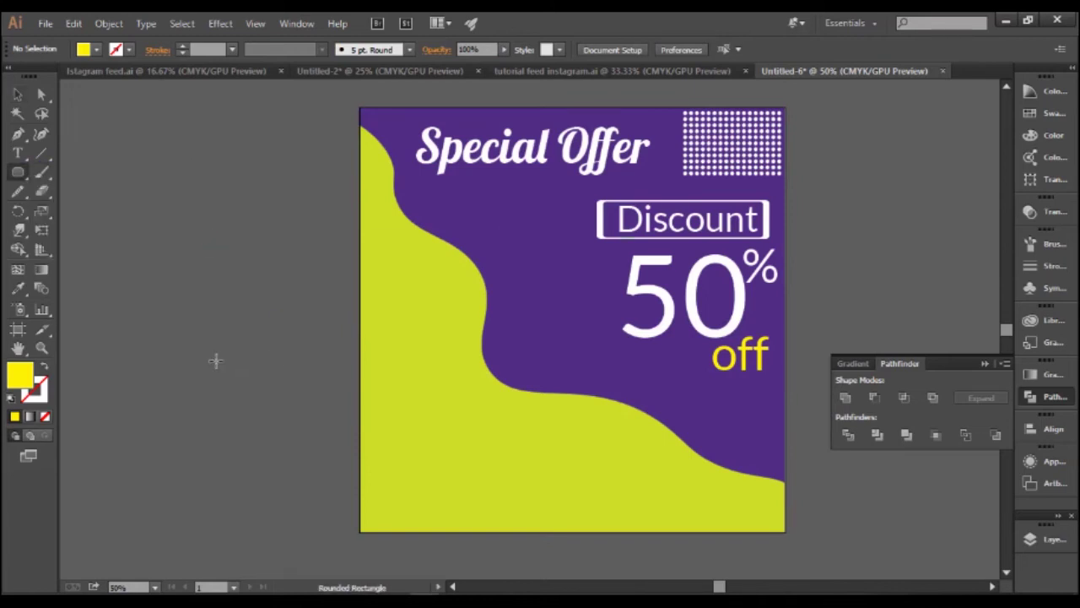
{"action": "left_click_drag", "start_coordinate": [152, 343], "coordinate": [184, 353]}
{"action": "left_click", "coordinate": [20, 96]}
{"action": "left_click", "coordinate": [205, 350]}
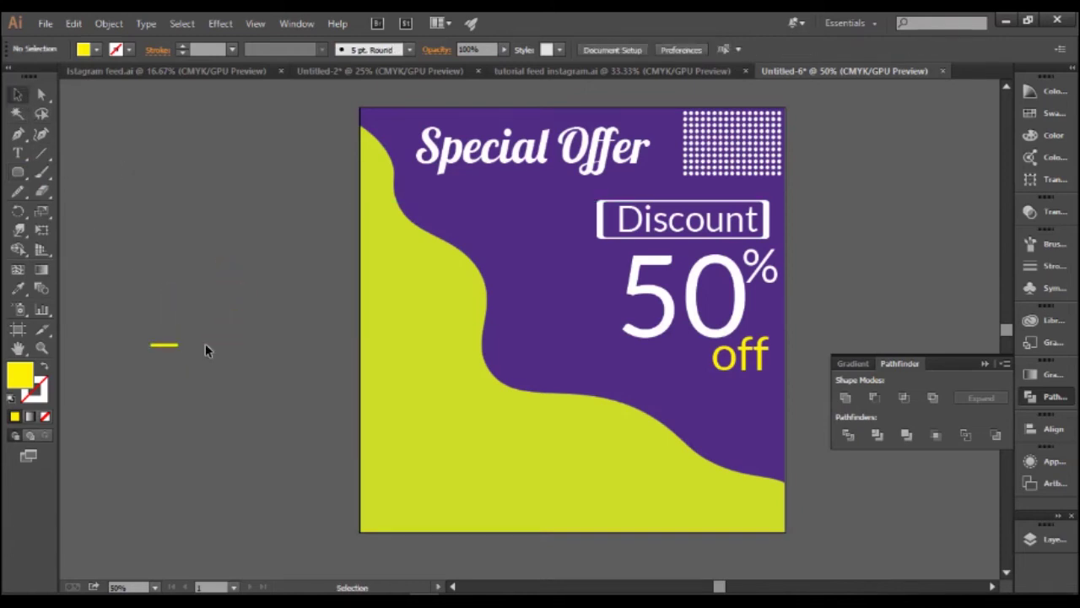
{"action": "scroll", "coordinate": [221, 357], "scroll_direction": "up", "scroll_amount": 3}
{"action": "left_click_drag", "start_coordinate": [176, 349], "coordinate": [368, 320]}
{"action": "left_click", "coordinate": [250, 295]}
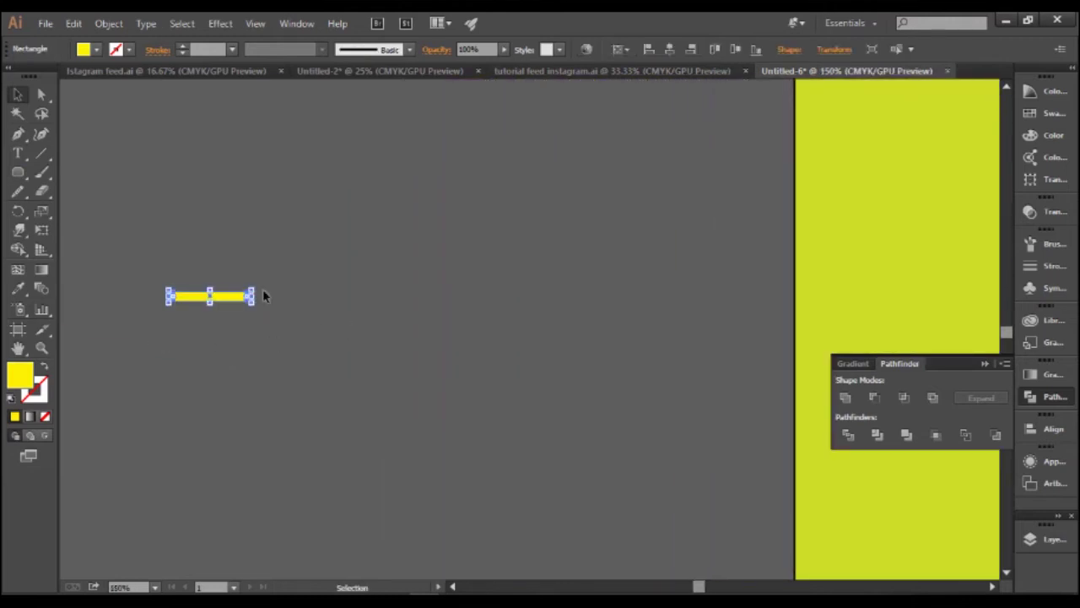
{"action": "mouse_move", "coordinate": [229, 294]}
{"action": "left_mouse_down"}
{"action": "mouse_move", "coordinate": [264, 358]}
{"action": "mouse_move", "coordinate": [243, 437]}
{"action": "left_mouse_up"}
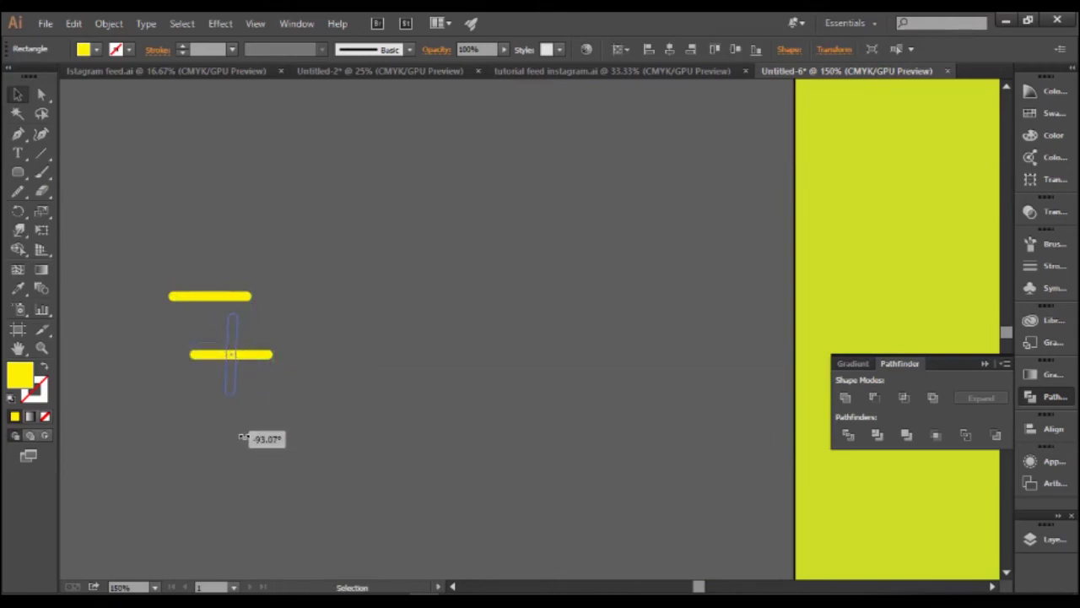
- Rotate one bar vertical, overlap the bars, and Unite them into a plus
{"action": "left_click_drag", "start_coordinate": [246, 438], "coordinate": [241, 430]}
{"action": "left_click", "coordinate": [265, 400]}
{"action": "left_click_drag", "start_coordinate": [234, 385], "coordinate": [209, 320]}
{"action": "left_click", "coordinate": [194, 262]}
{"action": "left_click_drag", "start_coordinate": [263, 363], "coordinate": [283, 363]}
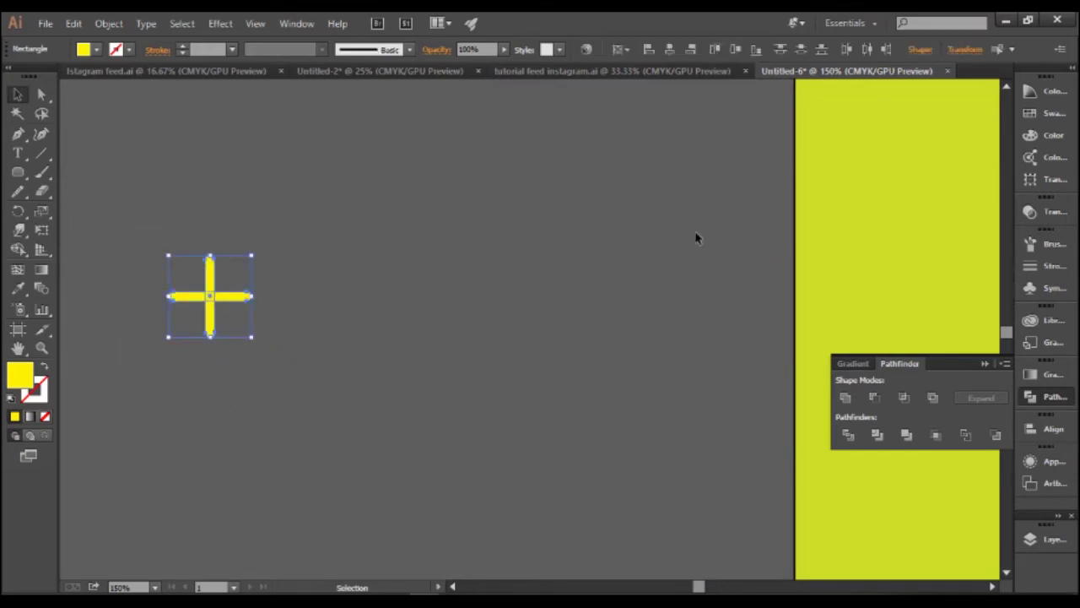
{"action": "left_click", "coordinate": [897, 364]}
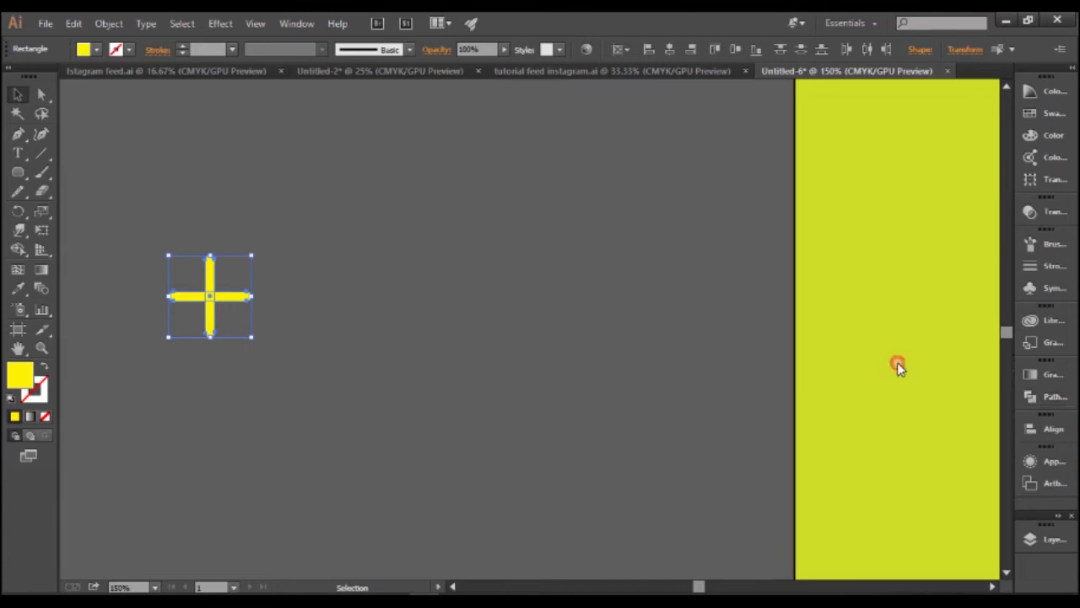
{"action": "left_click", "coordinate": [1054, 397]}
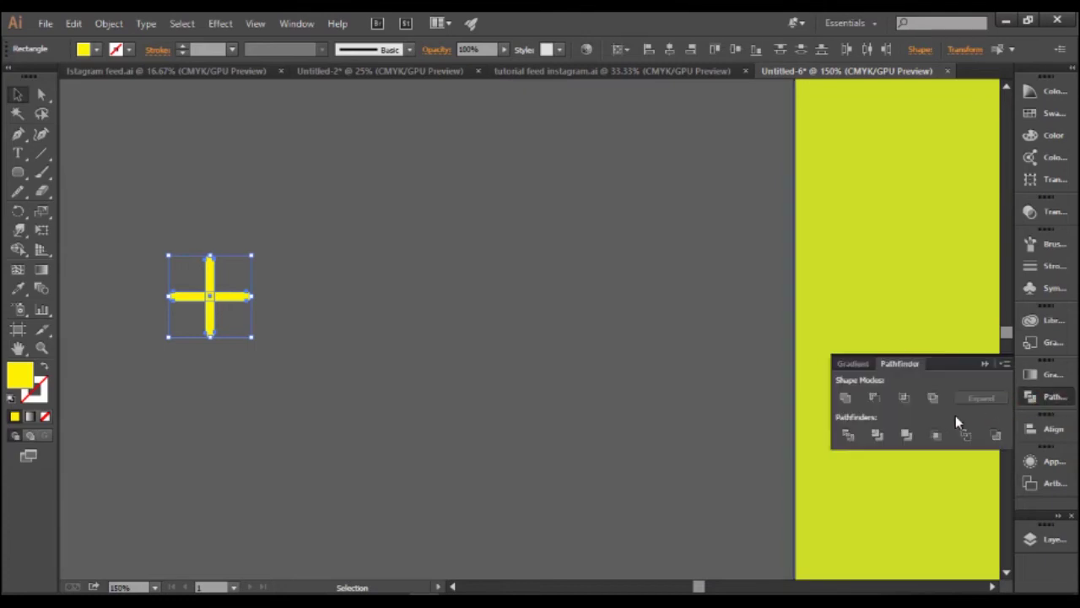
{"action": "left_click", "coordinate": [845, 398]}
- Scale the plus down to about 35 px, fill it white, and move it right
{"action": "left_click", "coordinate": [342, 338]}
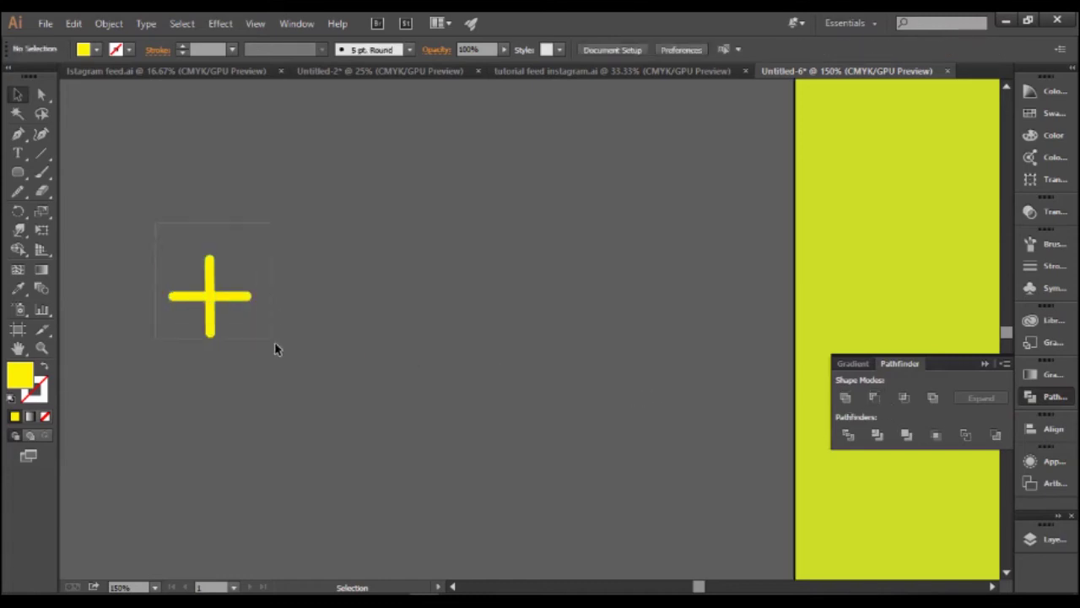
{"action": "left_click_drag", "start_coordinate": [275, 348], "coordinate": [287, 363]}
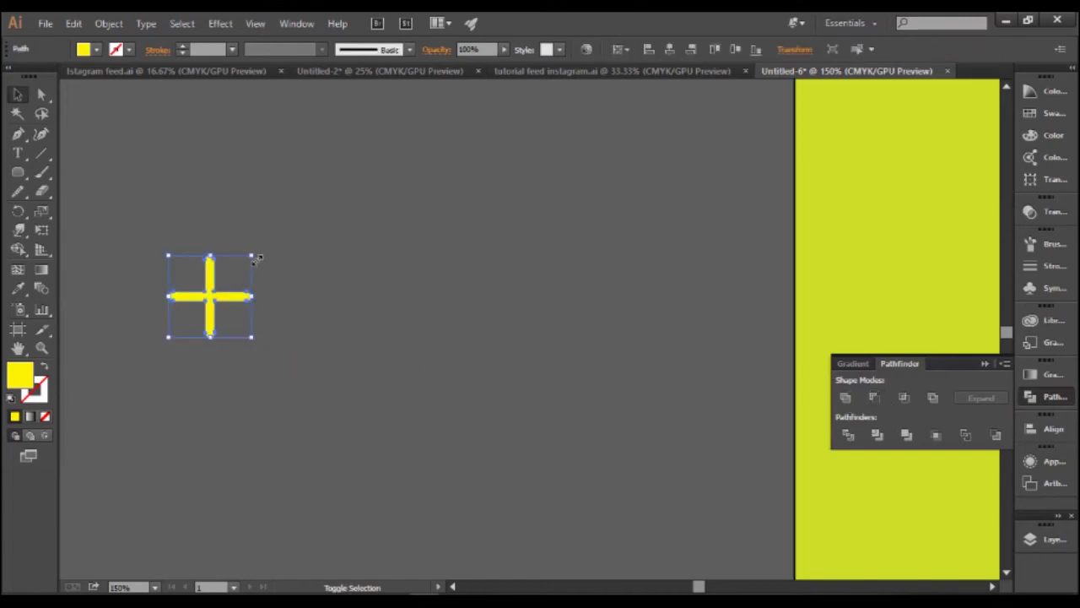
{"action": "left_click_drag", "start_coordinate": [250, 256], "coordinate": [210, 295]}
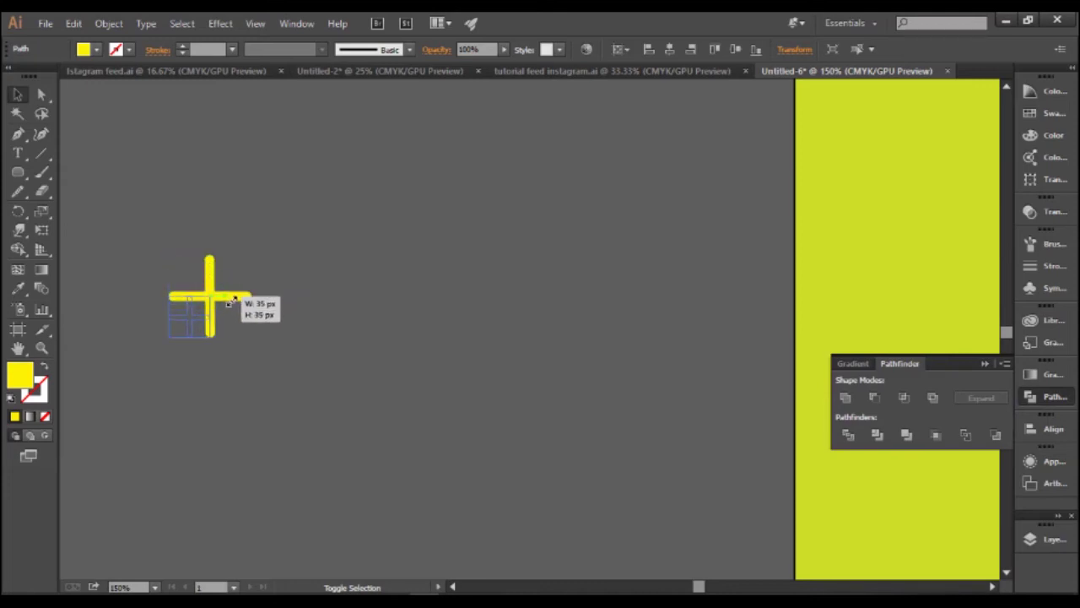
{"action": "left_click", "coordinate": [342, 309]}
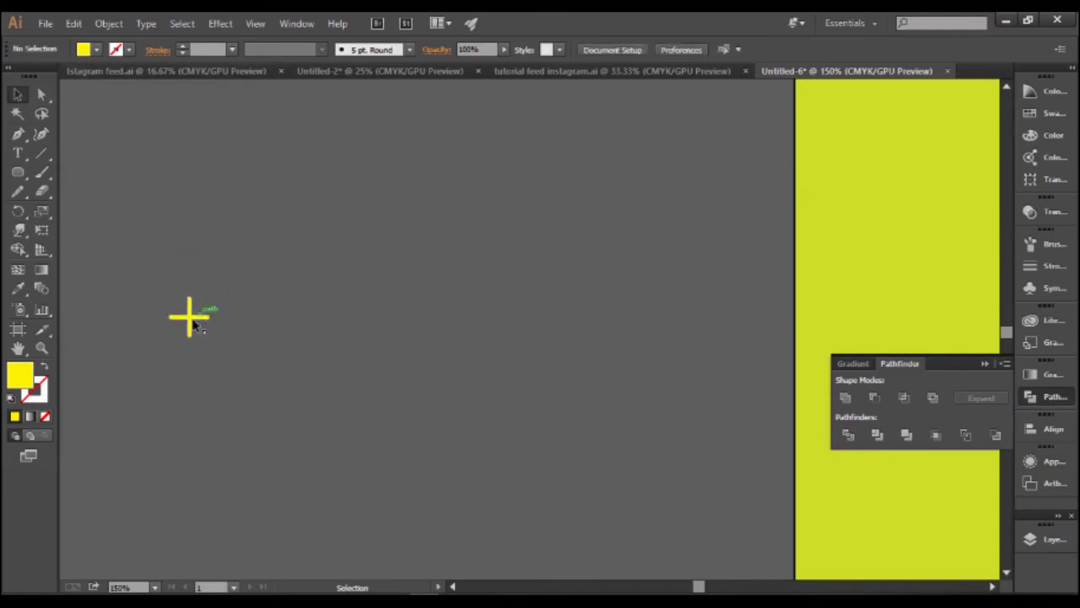
{"action": "left_click", "coordinate": [97, 49]}
{"action": "left_click", "coordinate": [190, 326]}
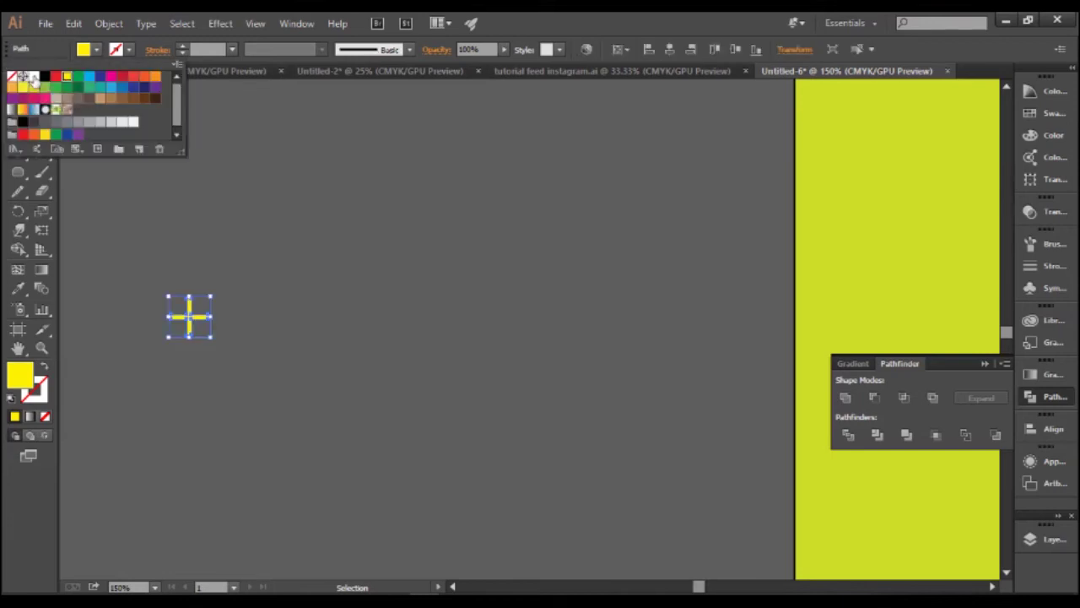
{"action": "left_click", "coordinate": [37, 77]}
{"action": "left_click", "coordinate": [251, 288]}
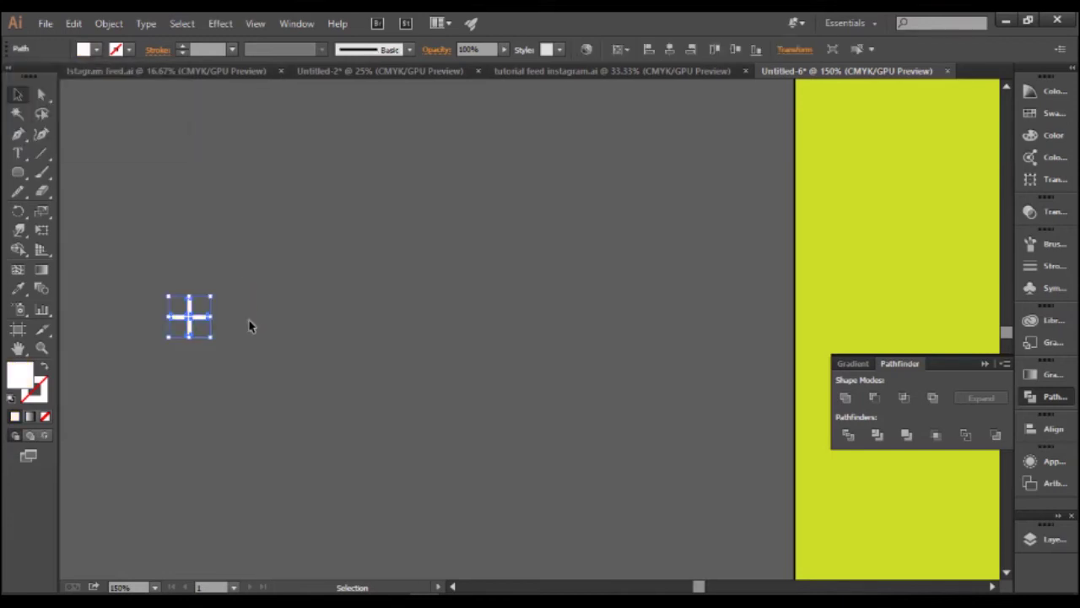
{"action": "left_click_drag", "start_coordinate": [190, 335], "coordinate": [650, 318]}
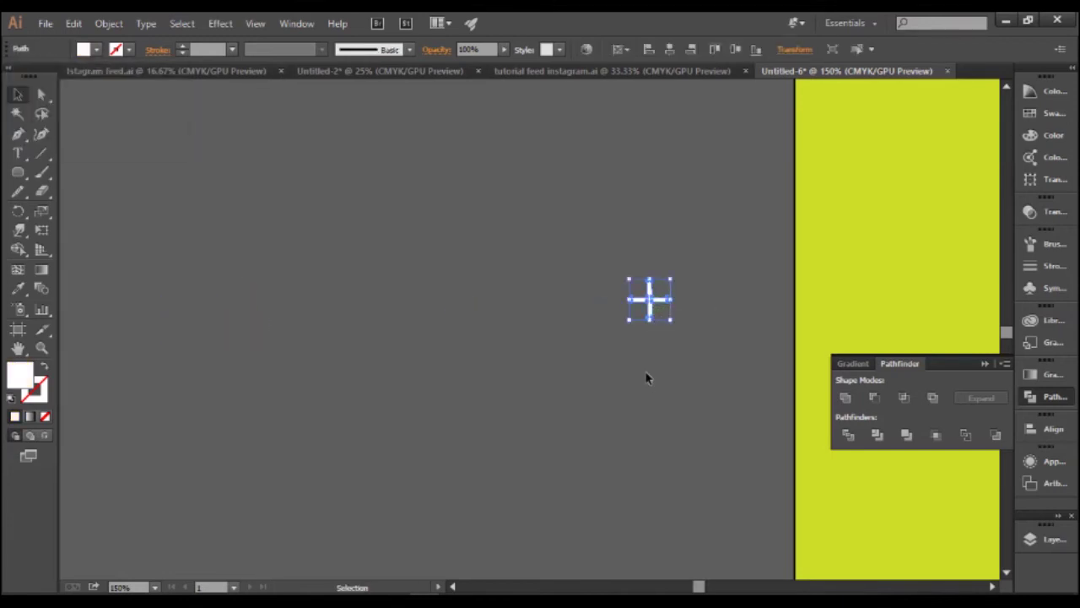
- Duplicate the white plus beside the artboard and position the copy
{"action": "mouse_move", "coordinate": [648, 383]}
{"action": "left_mouse_down"}
{"action": "mouse_move", "coordinate": [250, 381]}
{"action": "mouse_move", "coordinate": [254, 253]}
{"action": "mouse_move", "coordinate": [307, 283]}
{"action": "left_mouse_up"}
{"action": "scroll", "coordinate": [295, 258], "scroll_direction": "down", "scroll_amount": 2}
{"action": "left_click", "coordinate": [284, 257]}
{"action": "left_click_drag", "start_coordinate": [277, 232], "coordinate": [260, 295]}
{"action": "left_click", "coordinate": [281, 227]}
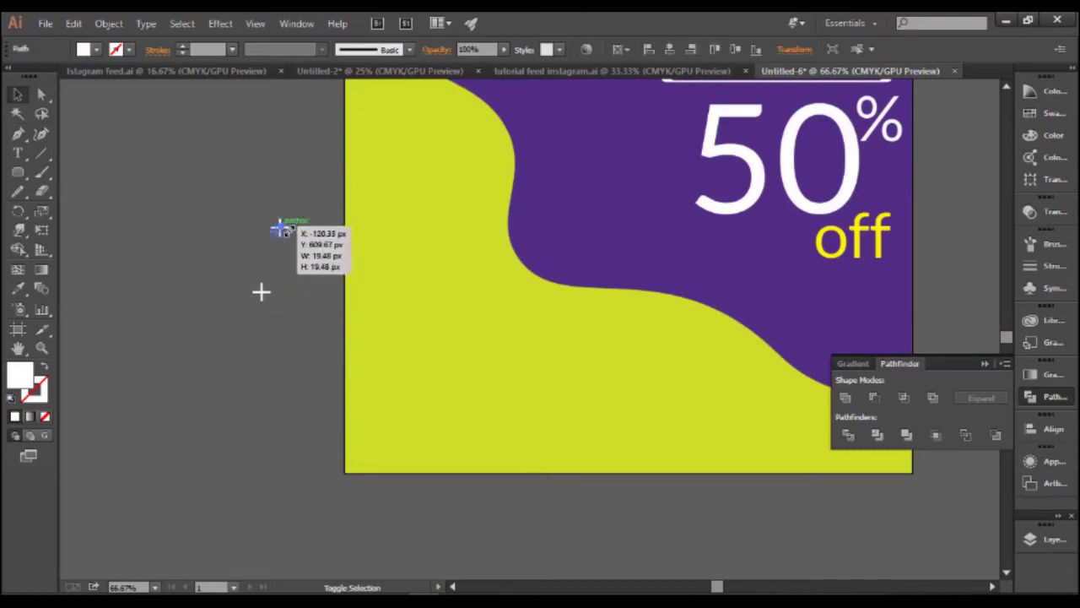
{"action": "left_click", "coordinate": [288, 272]}
{"action": "mouse_move", "coordinate": [265, 295]}
{"action": "left_mouse_down"}
{"action": "mouse_move", "coordinate": [294, 263]}
{"action": "mouse_move", "coordinate": [254, 316]}
{"action": "left_mouse_up"}
{"action": "left_click", "coordinate": [260, 329]}
- Make two more plus copies and scale the lower one down to a small size
{"action": "left_click_drag", "start_coordinate": [263, 272], "coordinate": [180, 280]}
{"action": "left_click", "coordinate": [251, 303]}
{"action": "left_click_drag", "start_coordinate": [248, 310], "coordinate": [246, 314]}
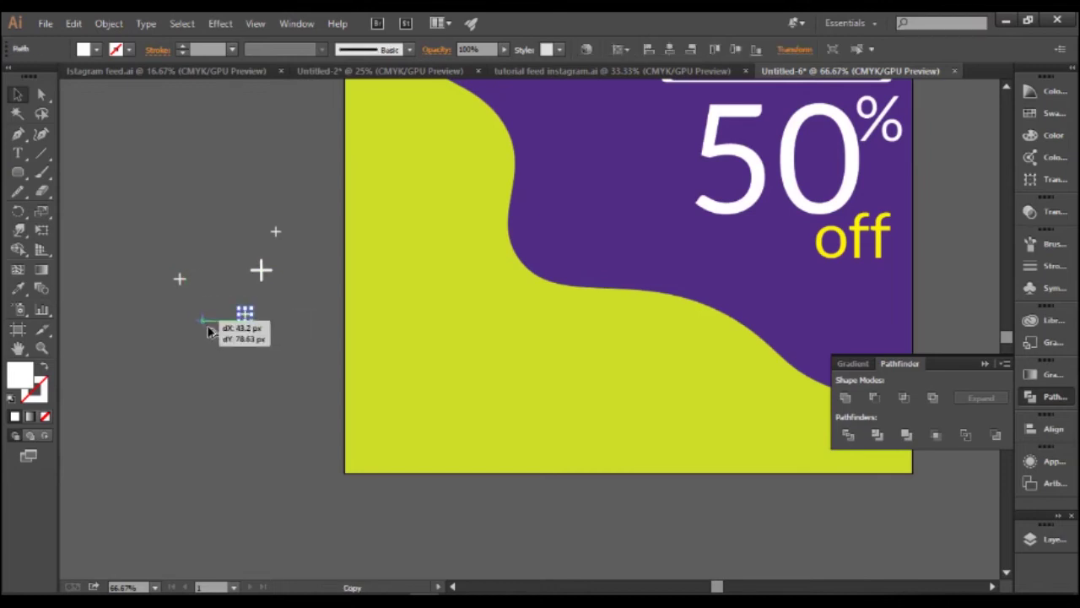
{"action": "left_click_drag", "start_coordinate": [183, 286], "coordinate": [221, 346]}
{"action": "left_click", "coordinate": [248, 364]}
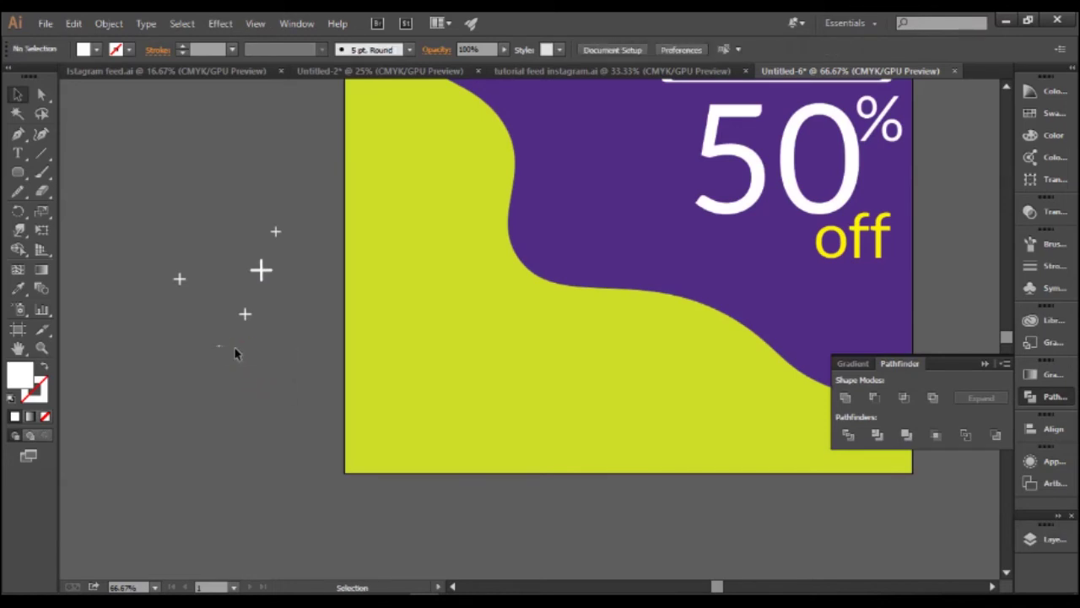
{"action": "key", "text": "ctrl+z"}
{"action": "scroll", "coordinate": [238, 346], "scroll_direction": "up", "scroll_amount": 2}
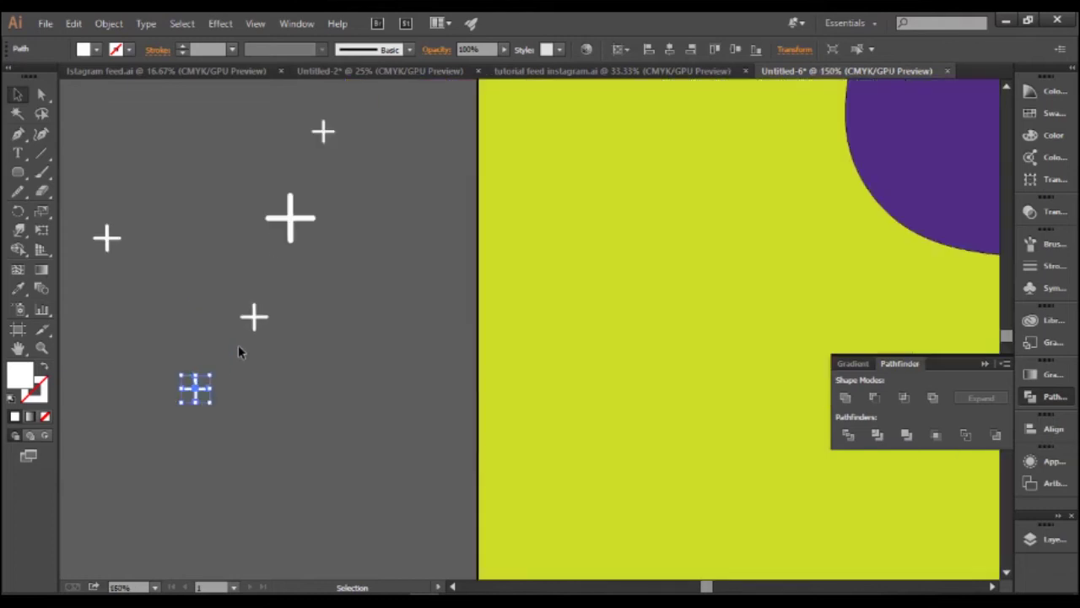
{"action": "left_click_drag", "start_coordinate": [220, 379], "coordinate": [212, 385]}
{"action": "left_click", "coordinate": [251, 403]}
- Resize the lowest small plus and copy the large plus onto the lime area
{"action": "scroll", "coordinate": [282, 391], "scroll_direction": "down", "scroll_amount": 2}
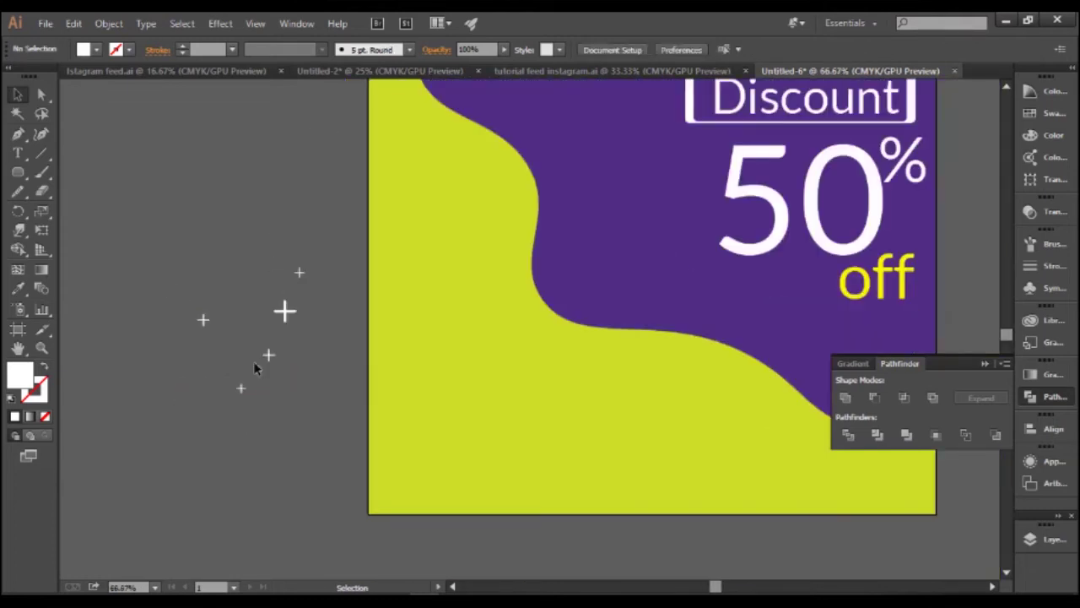
{"action": "left_click", "coordinate": [242, 388]}
{"action": "scroll", "coordinate": [268, 394], "scroll_direction": "up", "scroll_amount": 2}
{"action": "left_click_drag", "start_coordinate": [226, 382], "coordinate": [213, 384]}
{"action": "left_click", "coordinate": [280, 398]}
{"action": "scroll", "coordinate": [282, 396], "scroll_direction": "down", "scroll_amount": 1}
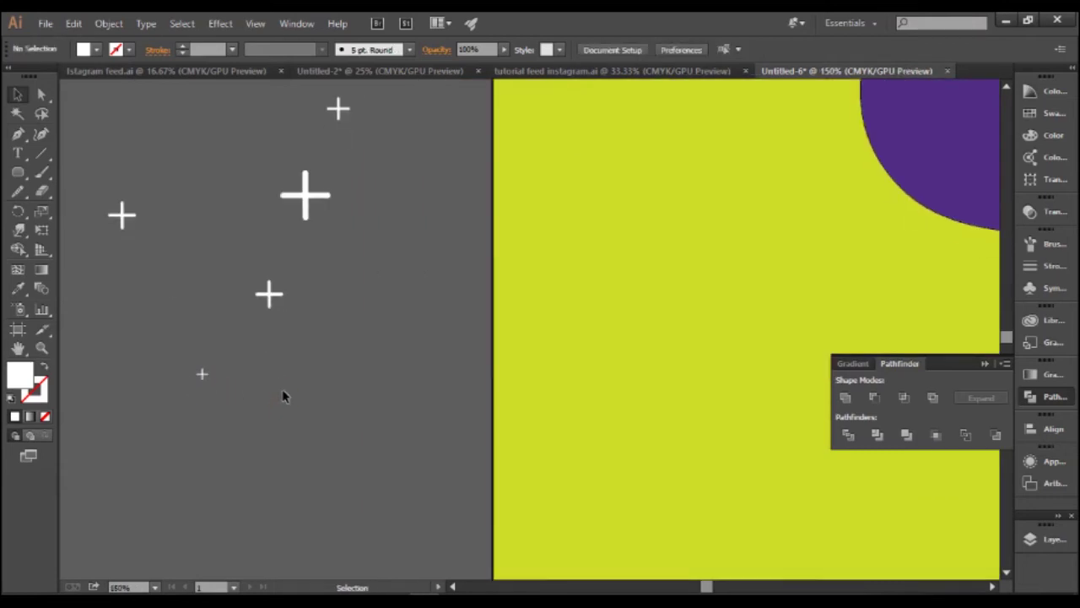
{"action": "scroll", "coordinate": [283, 397], "scroll_direction": "down", "scroll_amount": 2}
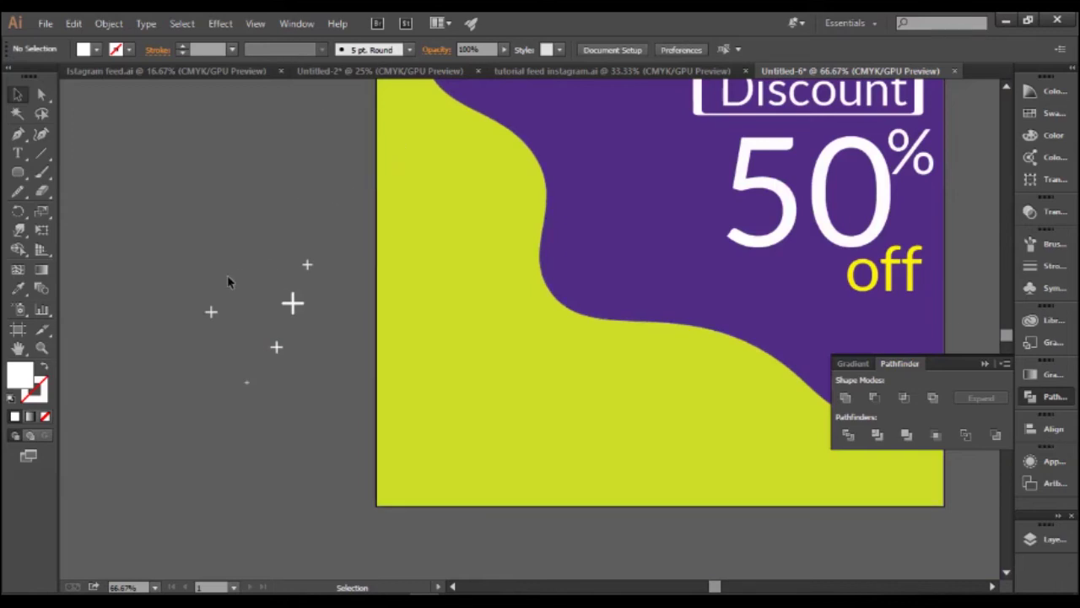
{"action": "mouse_move", "coordinate": [302, 309]}
{"action": "left_mouse_down"}
{"action": "mouse_move", "coordinate": [334, 300]}
{"action": "mouse_move", "coordinate": [414, 330]}
{"action": "left_mouse_up"}
- Scatter several small and tiny plus copies across the lime area
{"action": "left_click", "coordinate": [318, 357]}
{"action": "left_click_drag", "start_coordinate": [307, 265], "coordinate": [413, 429]}
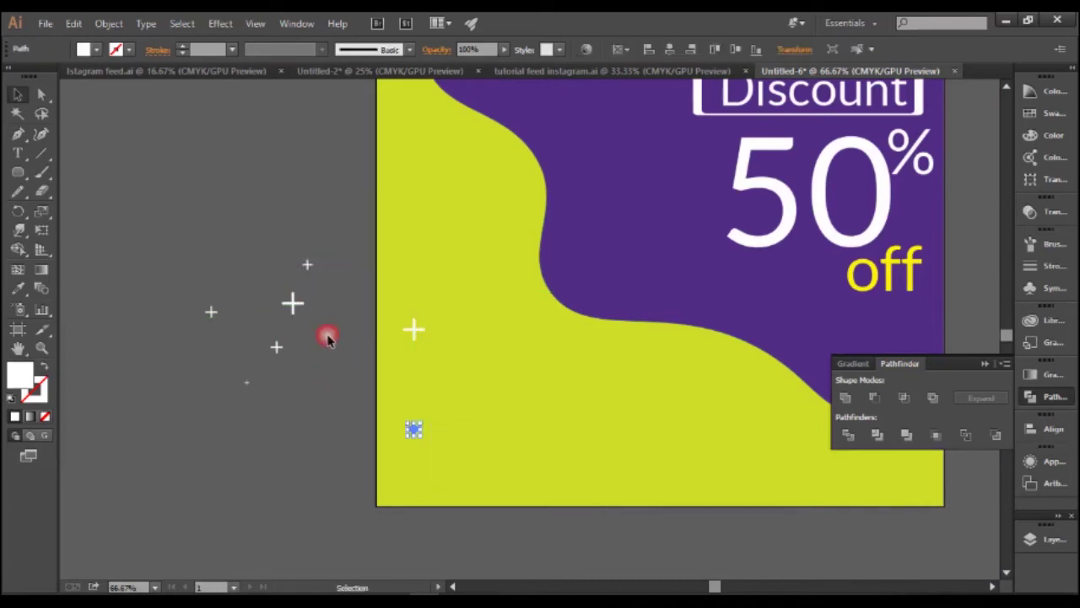
{"action": "left_click_drag", "start_coordinate": [310, 268], "coordinate": [468, 182]}
{"action": "mouse_move", "coordinate": [310, 268]}
{"action": "left_mouse_down"}
{"action": "mouse_move", "coordinate": [579, 454]}
{"action": "mouse_move", "coordinate": [649, 437]}
{"action": "left_mouse_up"}
{"action": "left_click_drag", "start_coordinate": [245, 385], "coordinate": [445, 382]}
{"action": "left_click_drag", "start_coordinate": [254, 386], "coordinate": [414, 271]}
{"action": "left_click_drag", "start_coordinate": [252, 385], "coordinate": [539, 357]}
- Add more plus copies across the lower lime area down to the bottom edge
{"action": "mouse_move", "coordinate": [294, 304]}
{"action": "left_mouse_down"}
{"action": "mouse_move", "coordinate": [465, 325]}
{"action": "mouse_move", "coordinate": [470, 439]}
{"action": "left_mouse_up"}
{"action": "left_click_drag", "start_coordinate": [277, 348], "coordinate": [538, 381]}
{"action": "left_click_drag", "start_coordinate": [277, 348], "coordinate": [470, 259]}
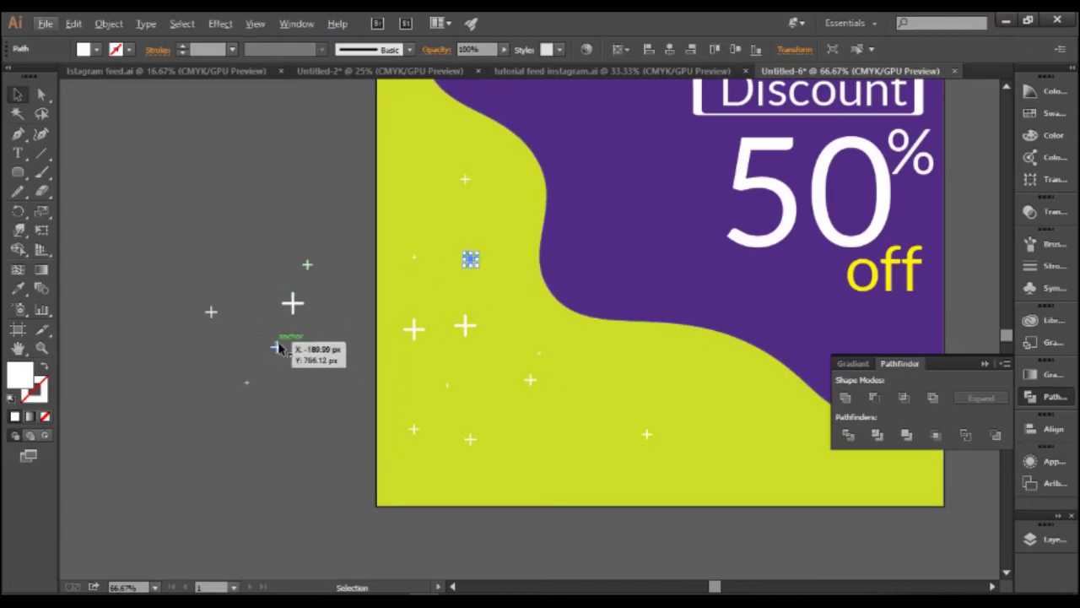
{"action": "mouse_move", "coordinate": [277, 348]}
{"action": "left_mouse_down"}
{"action": "mouse_move", "coordinate": [586, 374]}
{"action": "mouse_move", "coordinate": [542, 424]}
{"action": "left_mouse_up"}
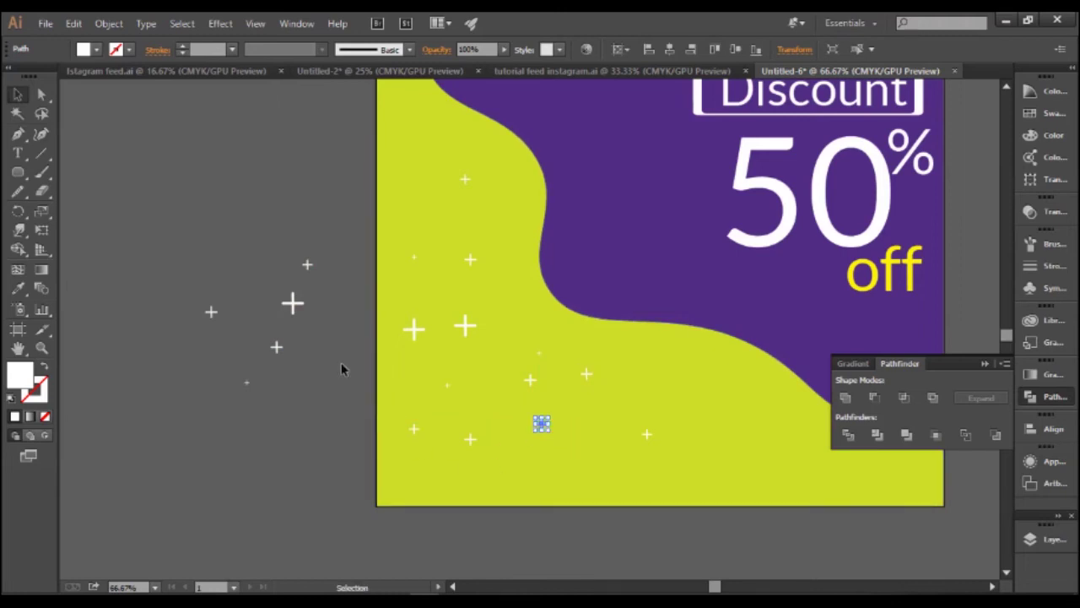
{"action": "left_click_drag", "start_coordinate": [245, 382], "coordinate": [474, 295]}
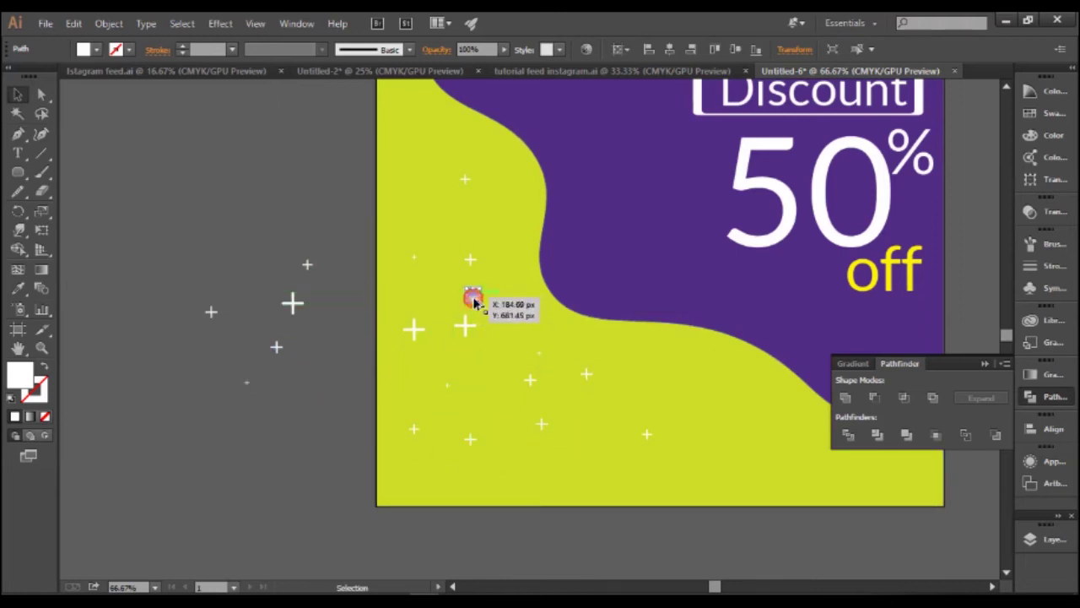
{"action": "left_click_drag", "start_coordinate": [252, 381], "coordinate": [492, 380]}
{"action": "left_click_drag", "start_coordinate": [245, 390], "coordinate": [482, 465]}
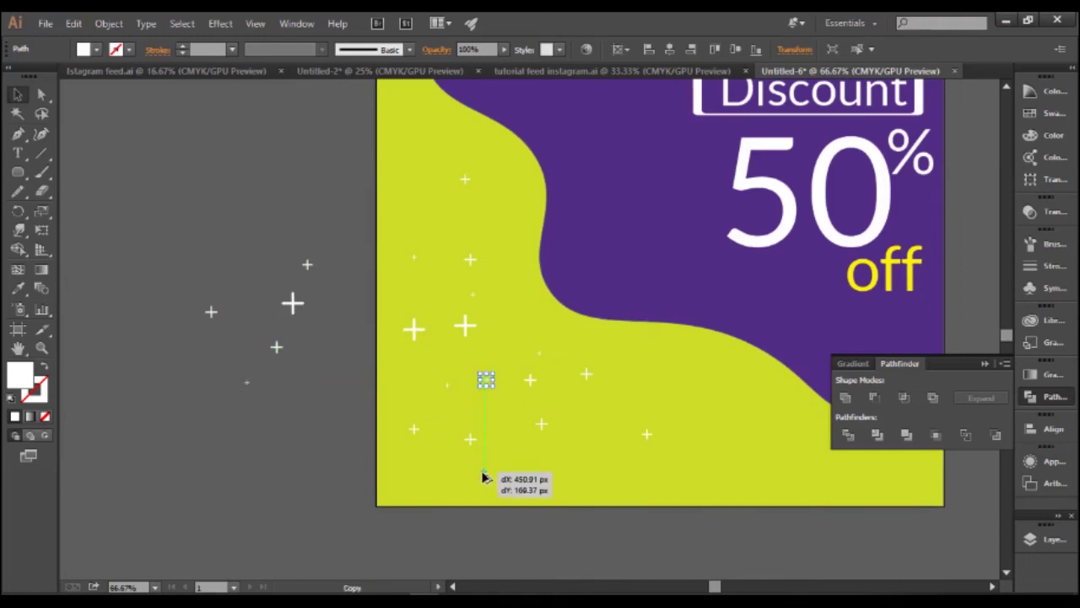
{"action": "left_click", "coordinate": [336, 450]}
- Add plus copies near the wave's edge and upper lime area, then zoom to check
{"action": "left_click_drag", "start_coordinate": [283, 359], "coordinate": [672, 366]}
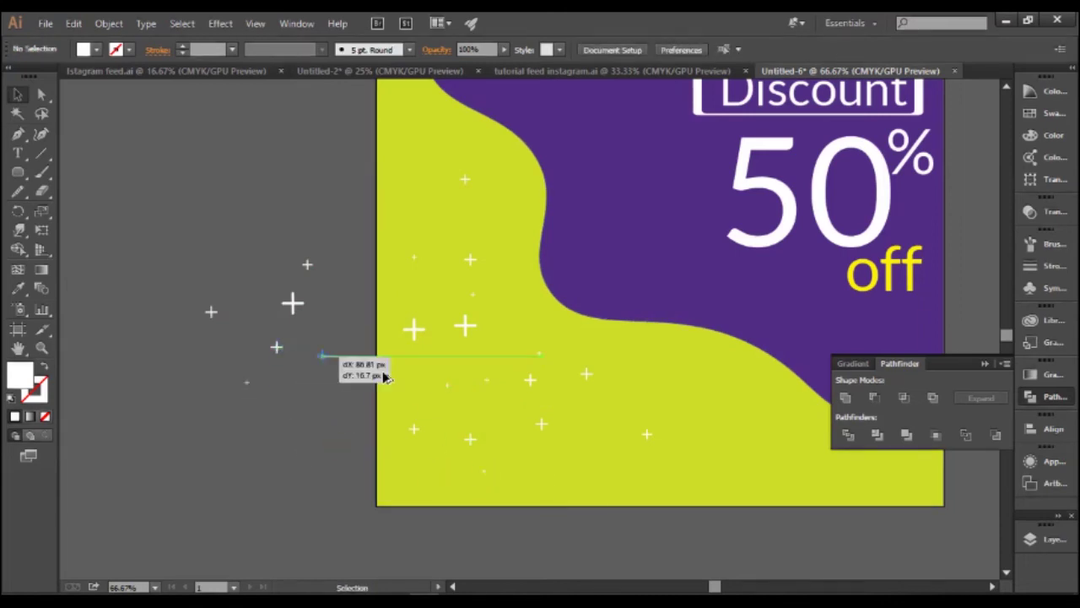
{"action": "left_click_drag", "start_coordinate": [211, 312], "coordinate": [431, 471]}
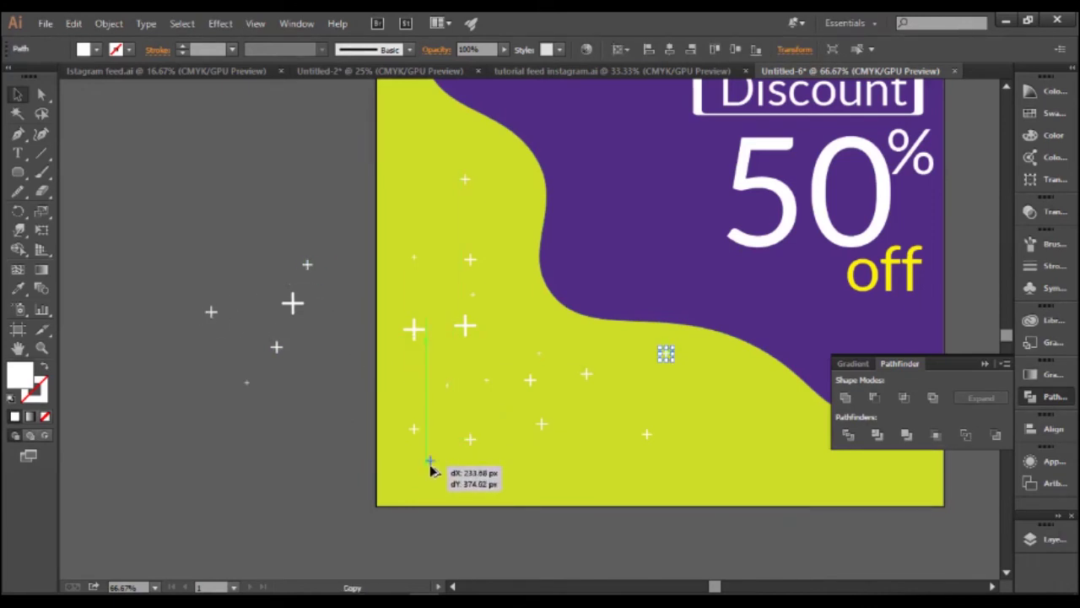
{"action": "left_click_drag", "start_coordinate": [430, 471], "coordinate": [444, 223]}
{"action": "left_click", "coordinate": [271, 221]}
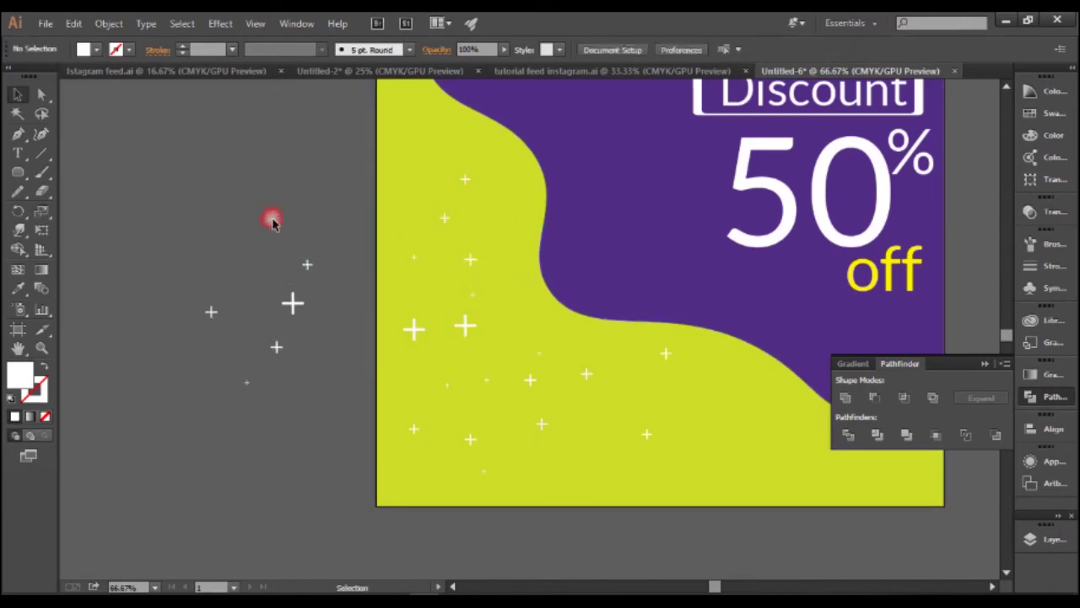
{"action": "scroll", "coordinate": [281, 223], "scroll_direction": "down", "scroll_amount": 1}
{"action": "scroll", "coordinate": [282, 222], "scroll_direction": "down", "scroll_amount": 1}
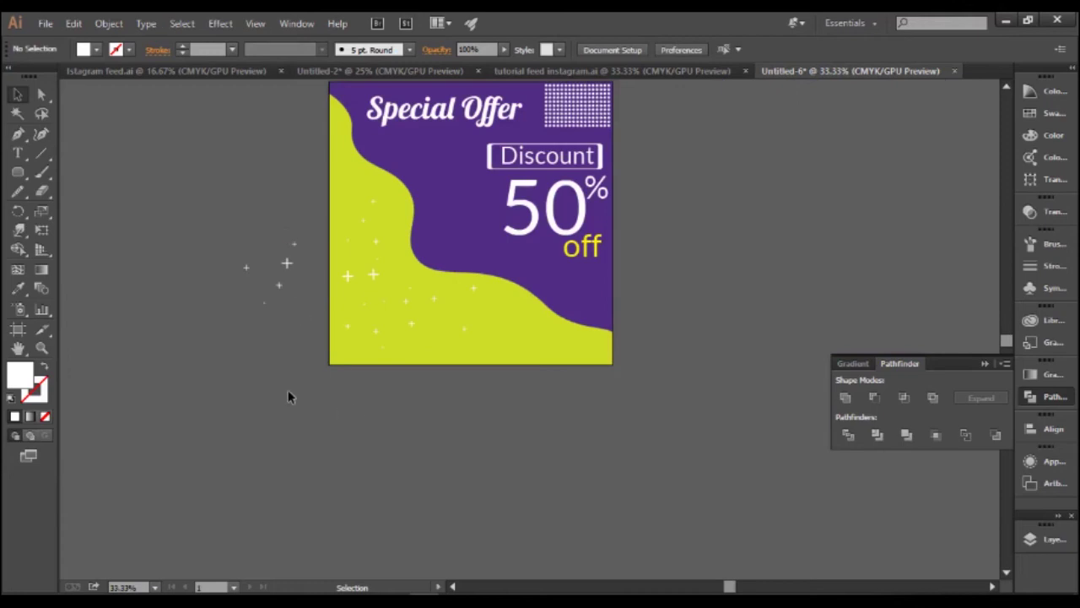
{"action": "scroll", "coordinate": [287, 391], "scroll_direction": "up", "scroll_amount": 1}
{"action": "scroll", "coordinate": [382, 427], "scroll_direction": "up", "scroll_amount": 1}
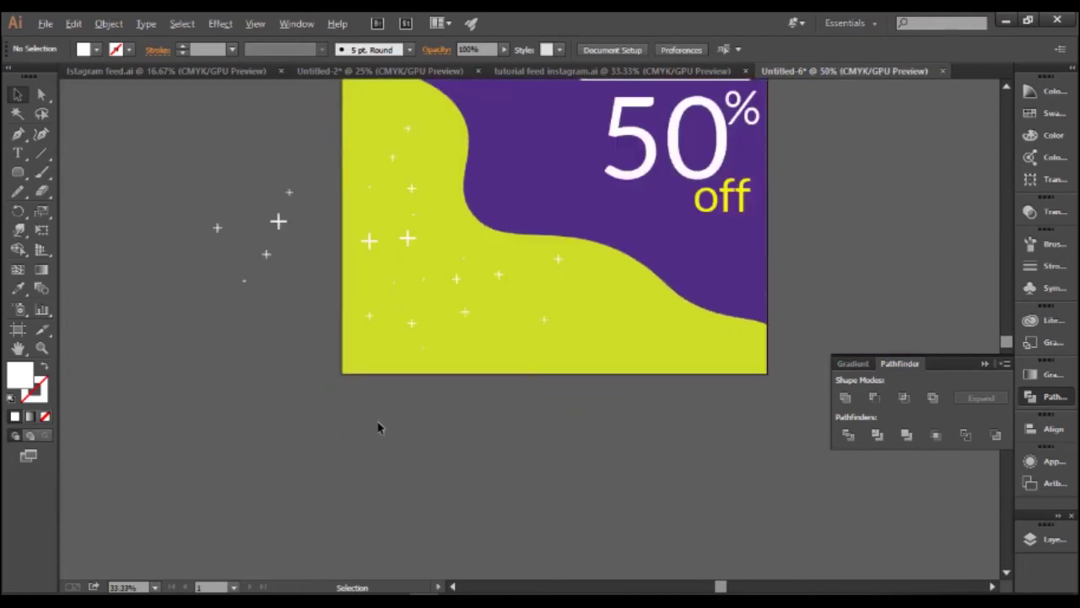
{"action": "scroll", "coordinate": [376, 413], "scroll_direction": "up", "scroll_amount": 2}
{"action": "left_click_drag", "start_coordinate": [289, 249], "coordinate": [363, 348]}
{"action": "left_click", "coordinate": [274, 426]}
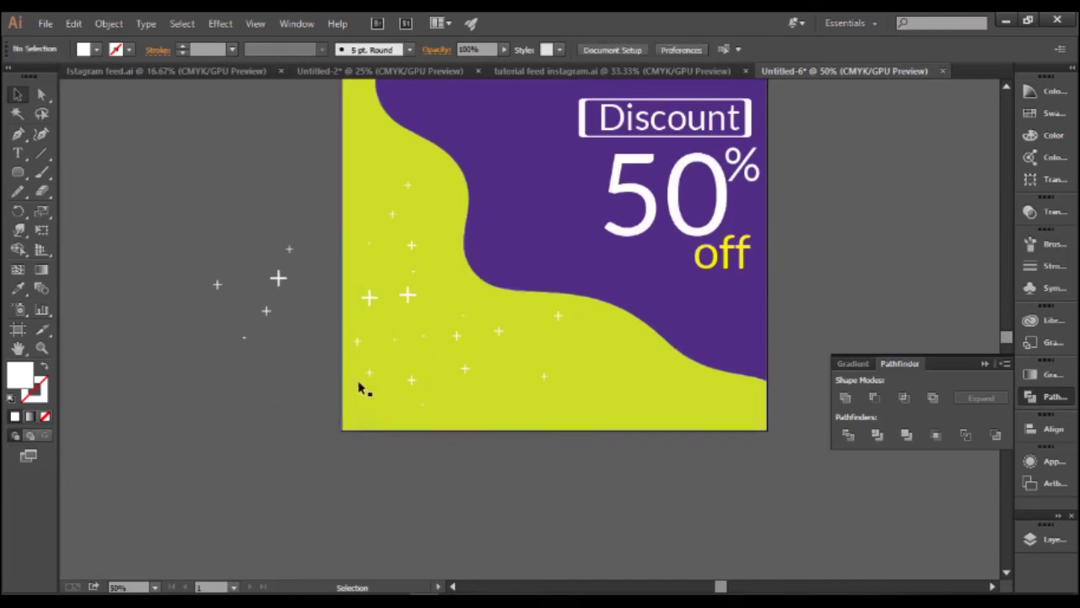
{"action": "scroll", "coordinate": [361, 397], "scroll_direction": "down", "scroll_amount": 2}
{"action": "scroll", "coordinate": [346, 396], "scroll_direction": "up", "scroll_amount": 1}
- Delete the extra small dot-grid copy at the lower right
{"action": "left_click_drag", "start_coordinate": [540, 243], "coordinate": [555, 374]}
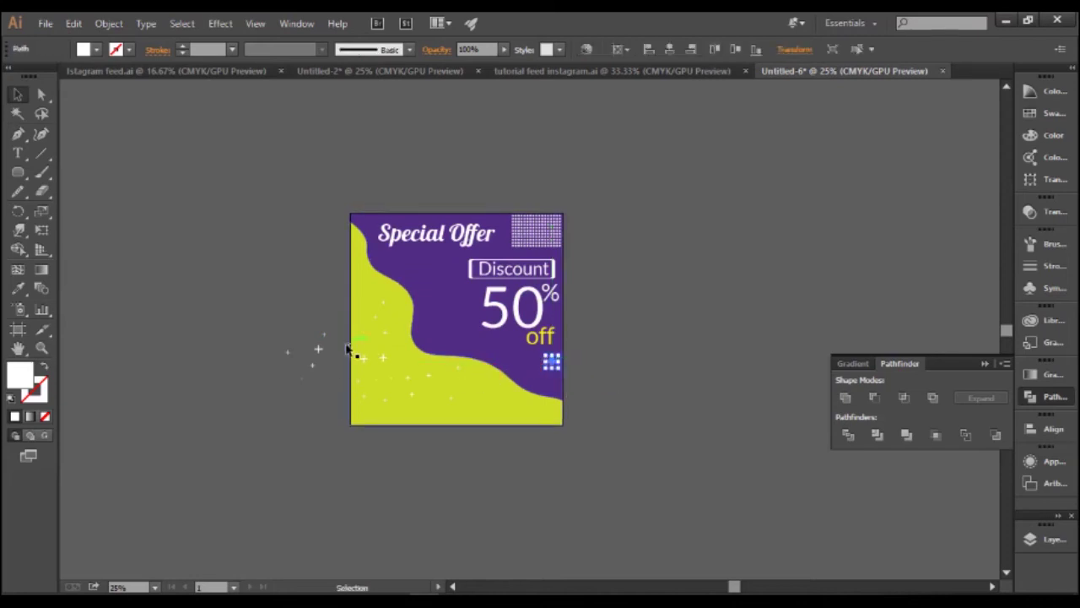
{"action": "left_click_drag", "start_coordinate": [552, 363], "coordinate": [556, 390]}
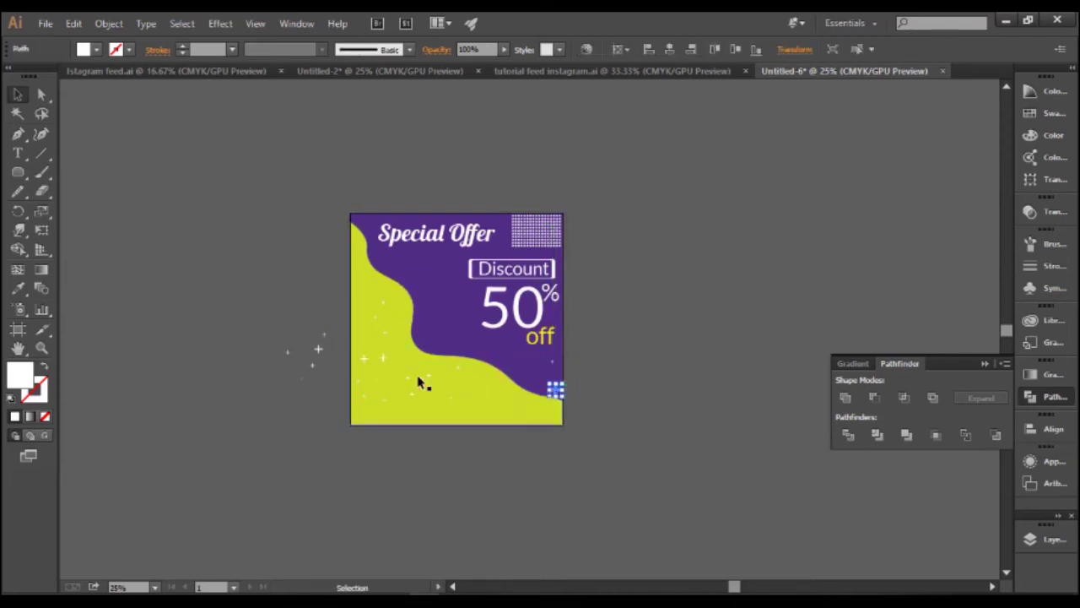
{"action": "left_click_drag", "start_coordinate": [319, 358], "coordinate": [547, 379]}
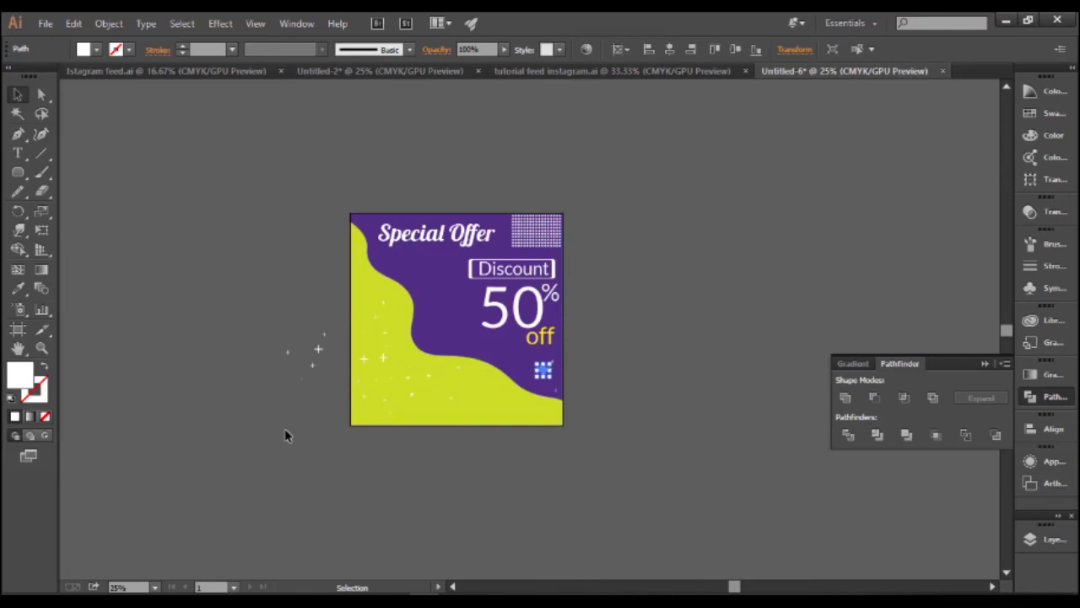
{"action": "left_click", "coordinate": [356, 471]}
{"action": "left_click_drag", "start_coordinate": [330, 338], "coordinate": [560, 379]}
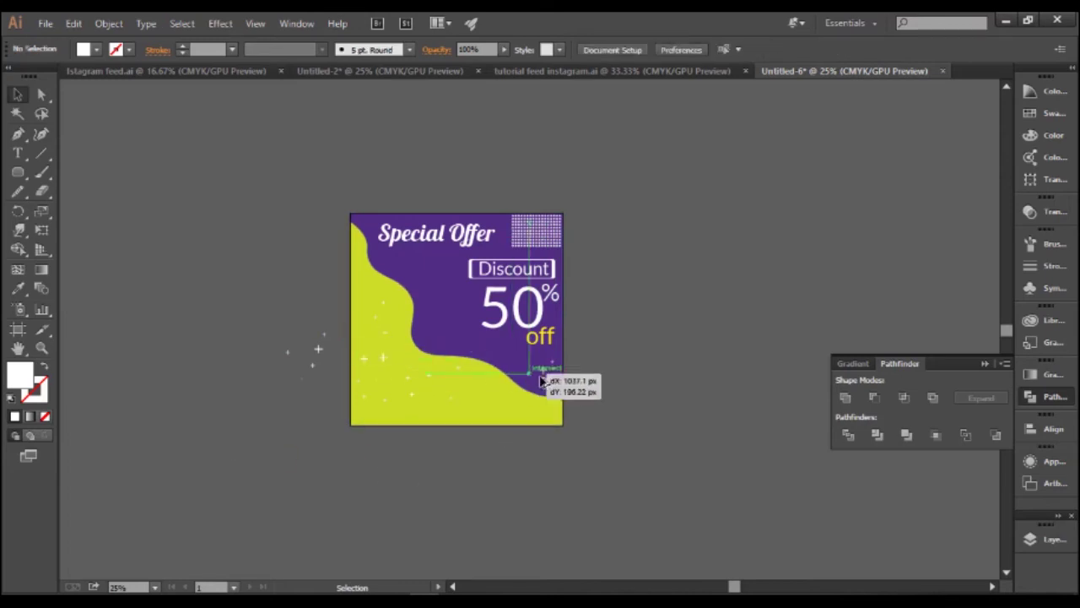
{"action": "key", "text": "Delete"}
- Move a few sparkles onto the purple area near 'off' and shift the leftover group left
{"action": "scroll", "coordinate": [648, 427], "scroll_direction": "down", "scroll_amount": 2}
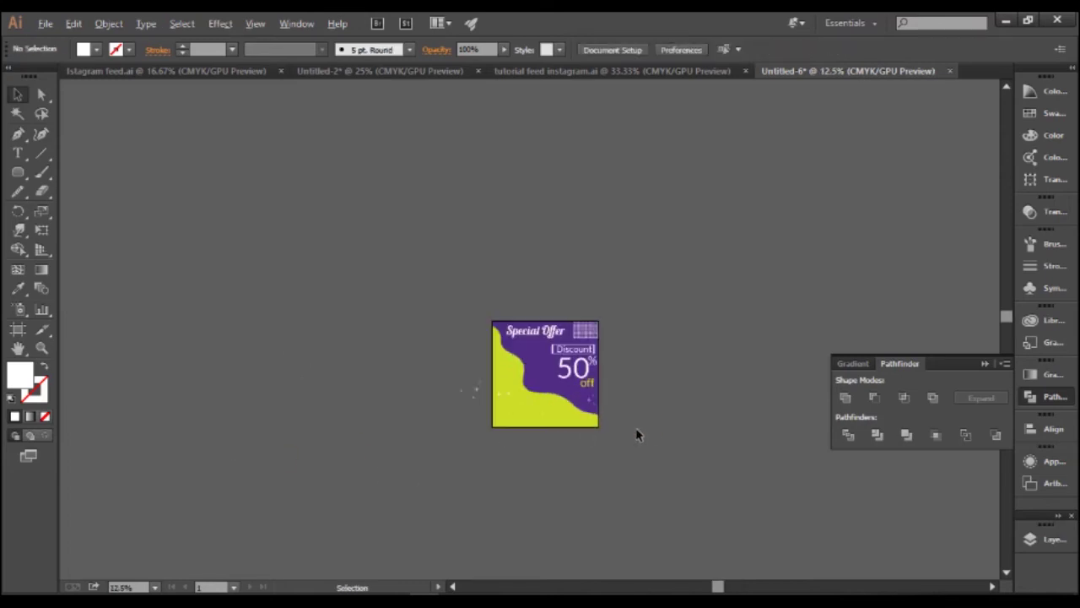
{"action": "scroll", "coordinate": [639, 433], "scroll_direction": "up", "scroll_amount": 1}
{"action": "scroll", "coordinate": [634, 444], "scroll_direction": "up", "scroll_amount": 2}
{"action": "scroll", "coordinate": [441, 470], "scroll_direction": "down", "scroll_amount": 2}
{"action": "left_click_drag", "start_coordinate": [241, 312], "coordinate": [520, 312]}
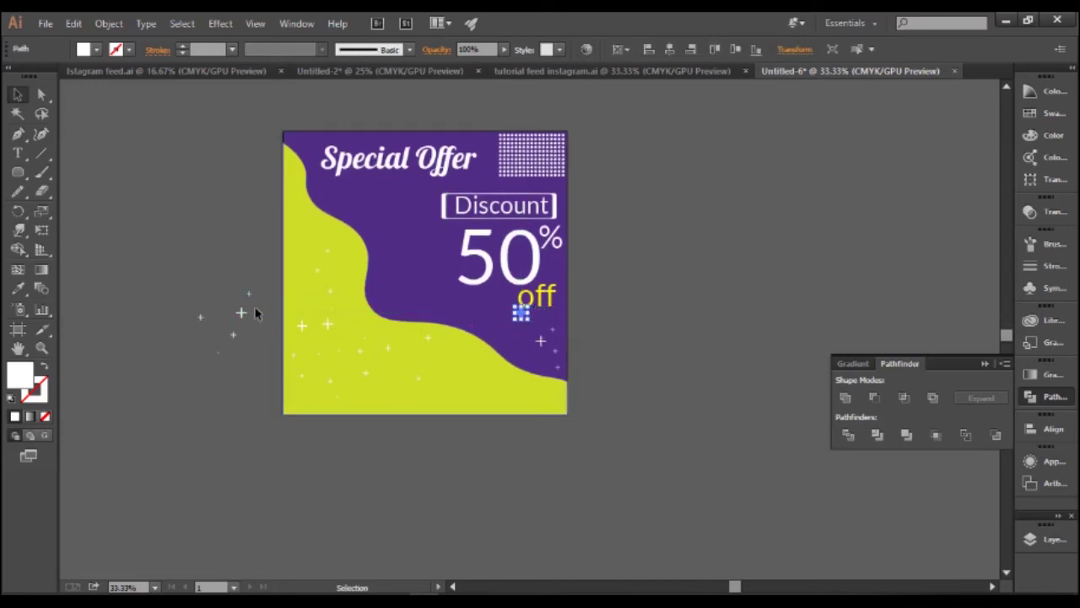
{"action": "left_click", "coordinate": [225, 353]}
{"action": "left_click_drag", "start_coordinate": [221, 353], "coordinate": [541, 339]}
{"action": "scroll", "coordinate": [669, 346], "scroll_direction": "down", "scroll_amount": 1}
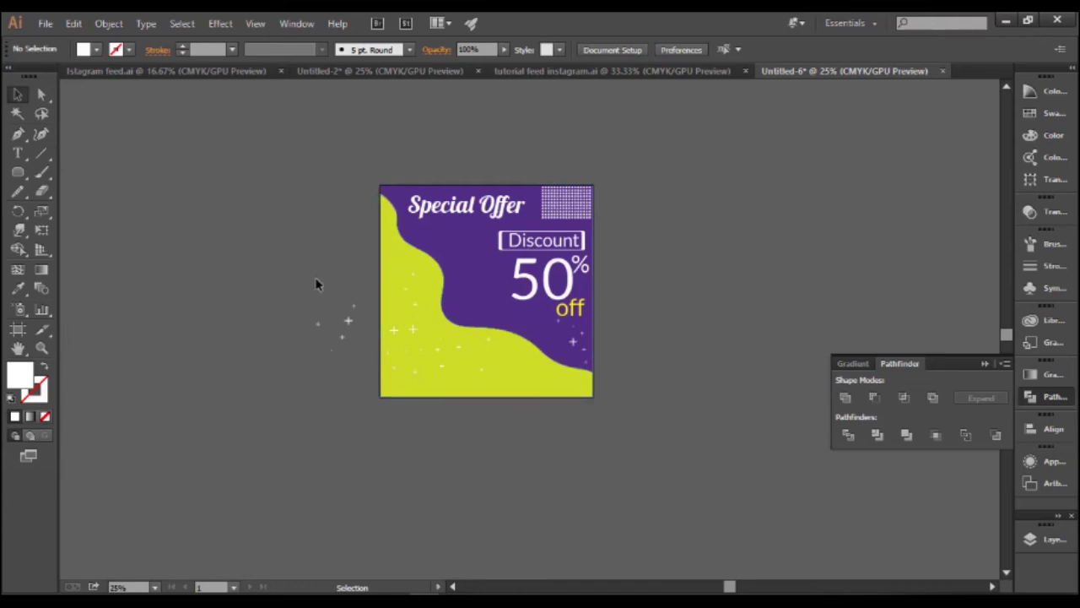
{"action": "left_click_drag", "start_coordinate": [348, 329], "coordinate": [301, 325]}
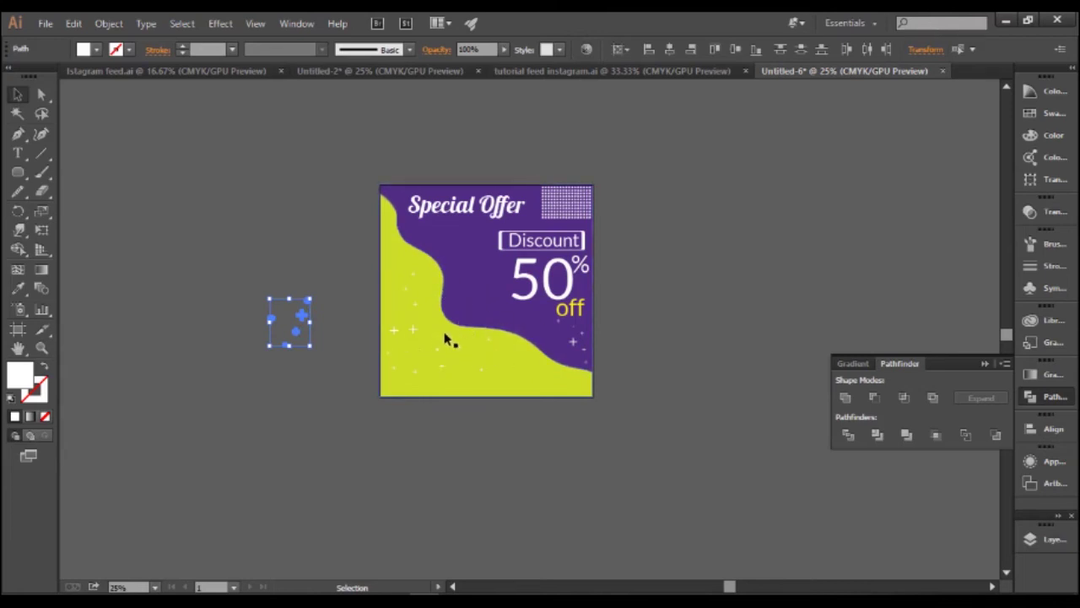
{"action": "left_click_drag", "start_coordinate": [431, 363], "coordinate": [408, 328]}
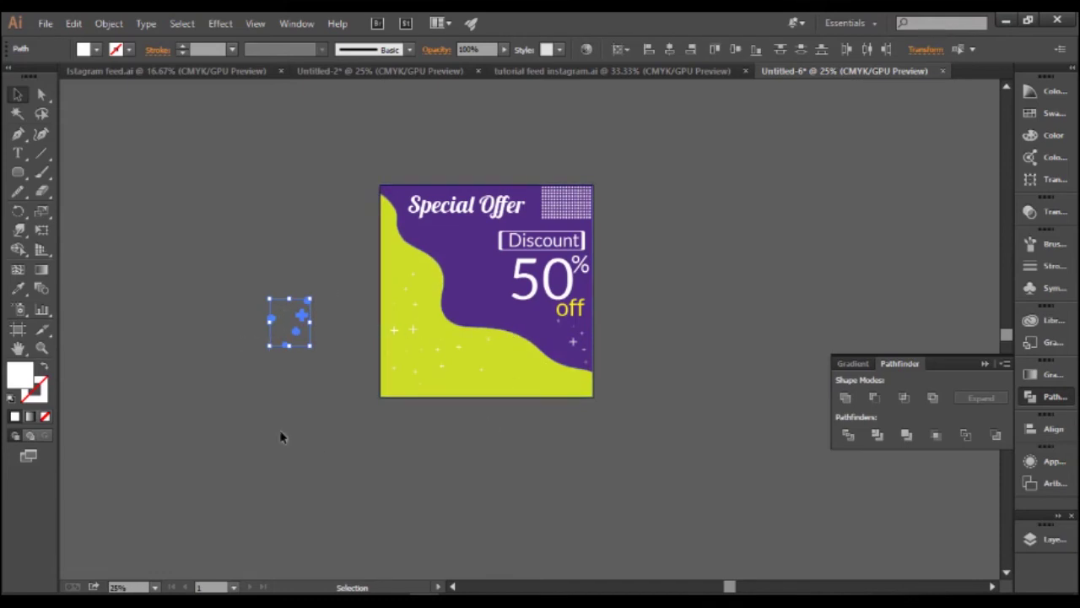
- Drag sepatu-01.png into the document, scale it down, and move it onto the wave area
{"action": "mouse_move", "coordinate": [160, 595]}
{"action": "left_click", "coordinate": [163, 555]}
{"action": "mouse_move", "coordinate": [270, 259]}
{"action": "left_mouse_down"}
{"action": "mouse_move", "coordinate": [427, 591]}
{"action": "mouse_move", "coordinate": [336, 455]}
{"action": "left_mouse_up"}
{"action": "left_click_drag", "start_coordinate": [342, 463], "coordinate": [473, 308]}
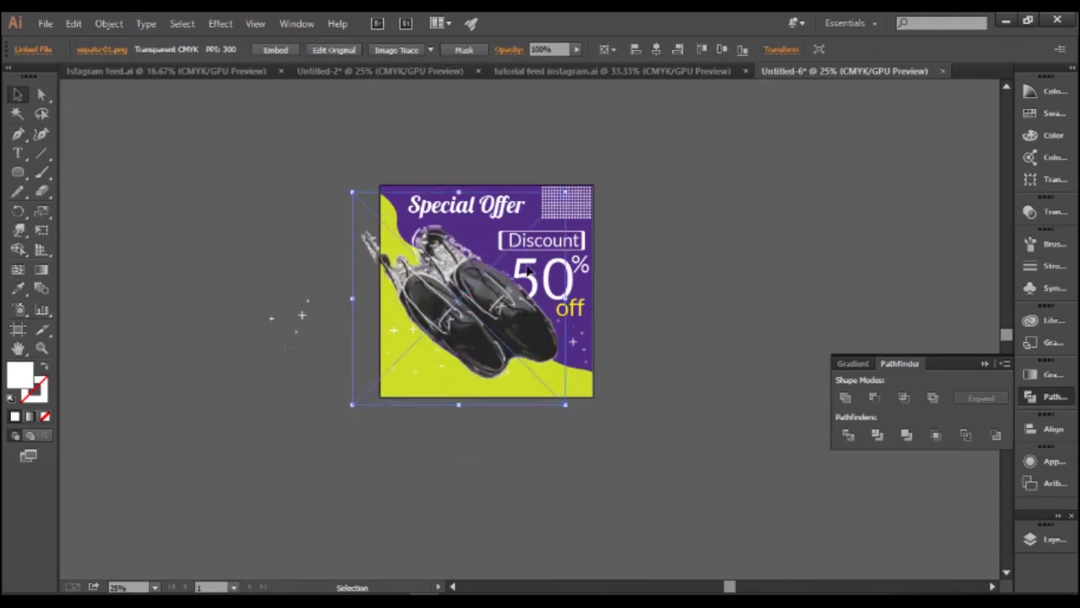
{"action": "left_click_drag", "start_coordinate": [565, 192], "coordinate": [514, 244]}
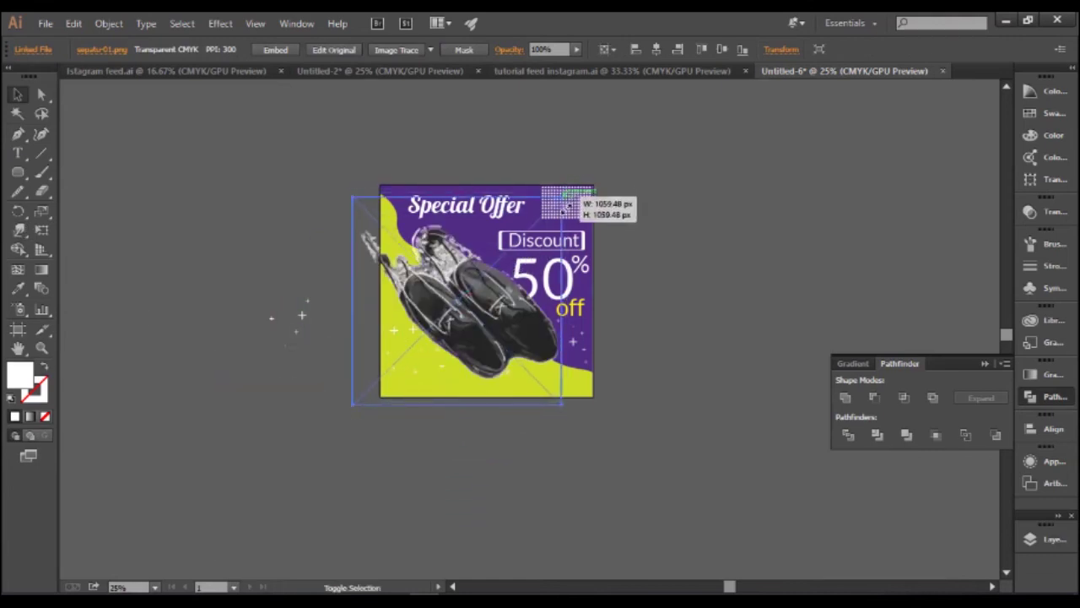
{"action": "mouse_move", "coordinate": [470, 351]}
{"action": "left_mouse_down"}
{"action": "mouse_move", "coordinate": [498, 311]}
{"action": "mouse_move", "coordinate": [506, 324]}
{"action": "left_mouse_up"}
- Rotate the shoe photo diagonally across the lime and purple boundary and fine-tune its size and position
{"action": "left_click", "coordinate": [677, 272]}
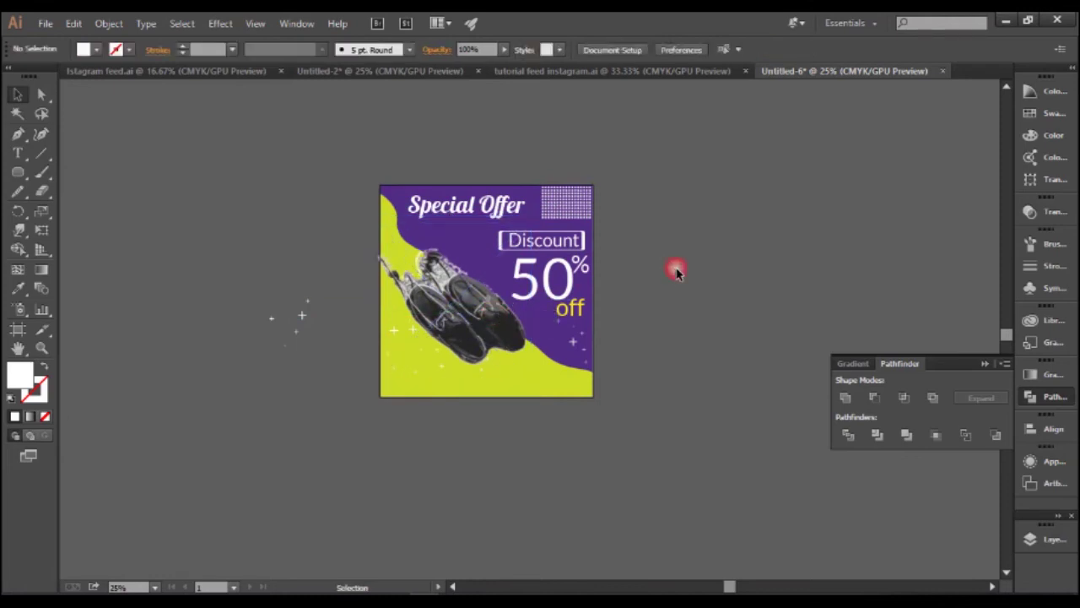
{"action": "left_click", "coordinate": [533, 234]}
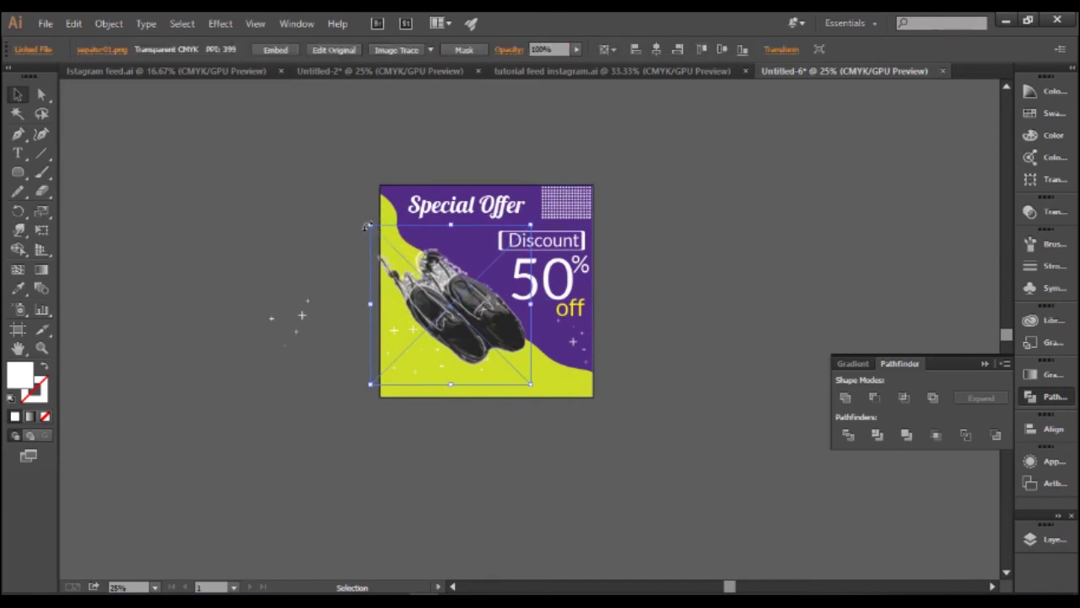
{"action": "left_click_drag", "start_coordinate": [368, 227], "coordinate": [258, 231]}
{"action": "left_click", "coordinate": [345, 280]}
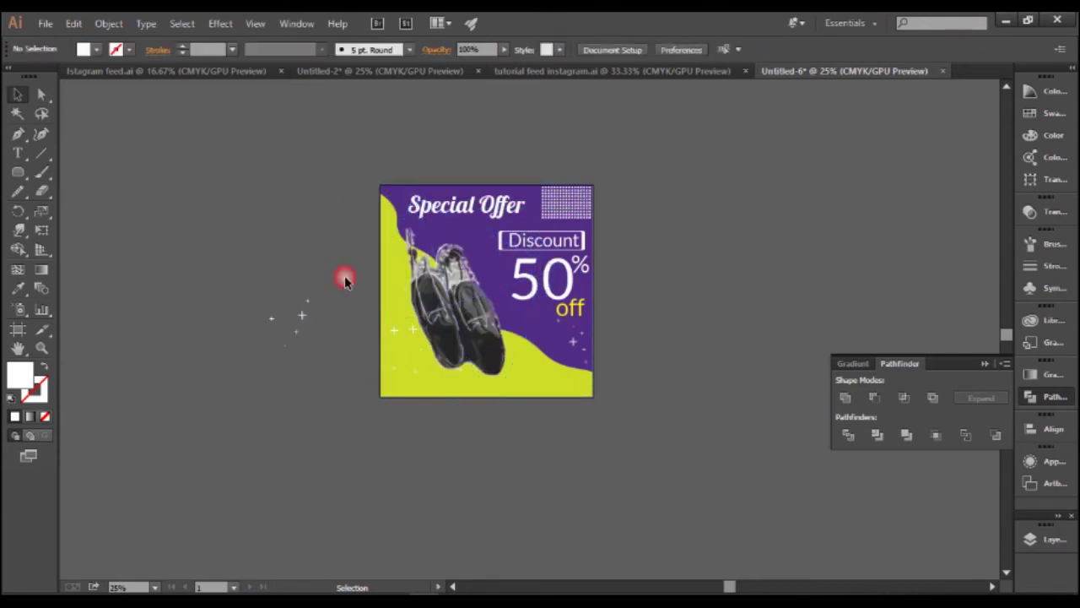
{"action": "left_click_drag", "start_coordinate": [460, 325], "coordinate": [430, 333]}
{"action": "left_click", "coordinate": [260, 291]}
{"action": "left_click", "coordinate": [475, 307]}
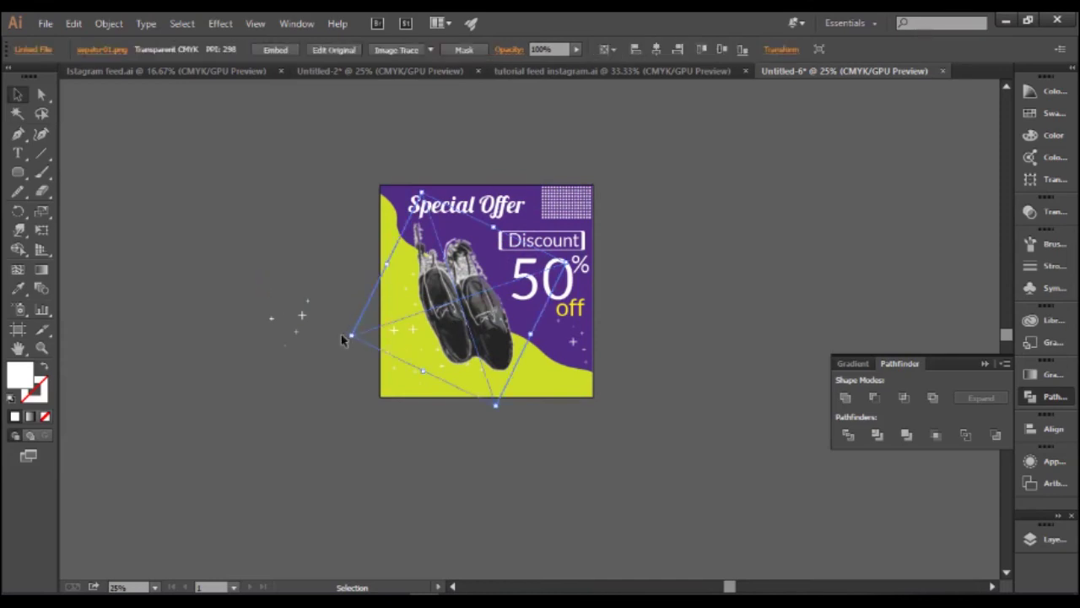
{"action": "left_click_drag", "start_coordinate": [351, 339], "coordinate": [353, 369]}
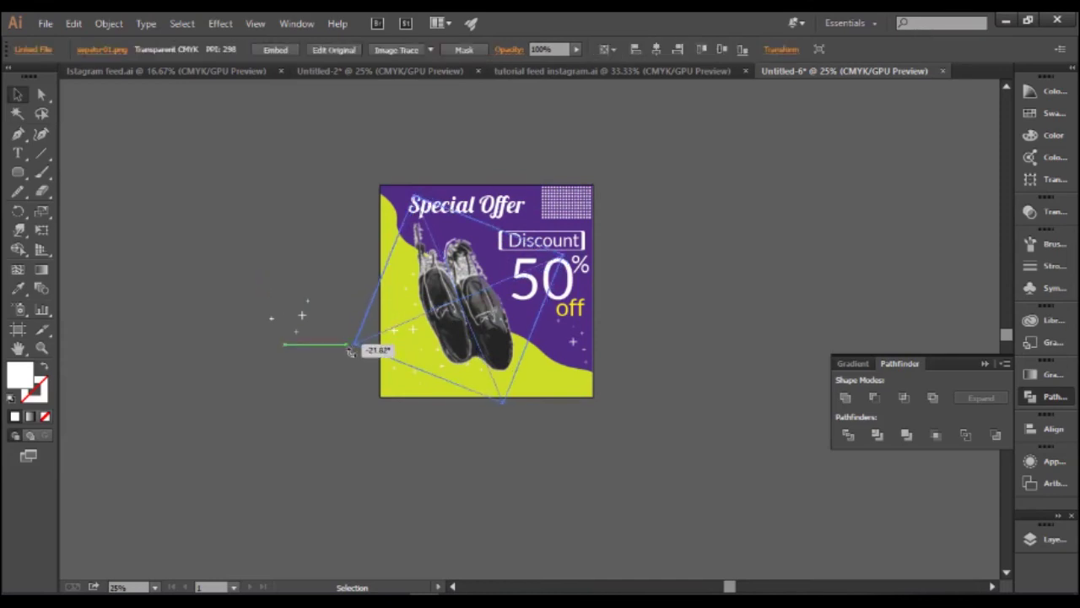
{"action": "left_click", "coordinate": [258, 395]}
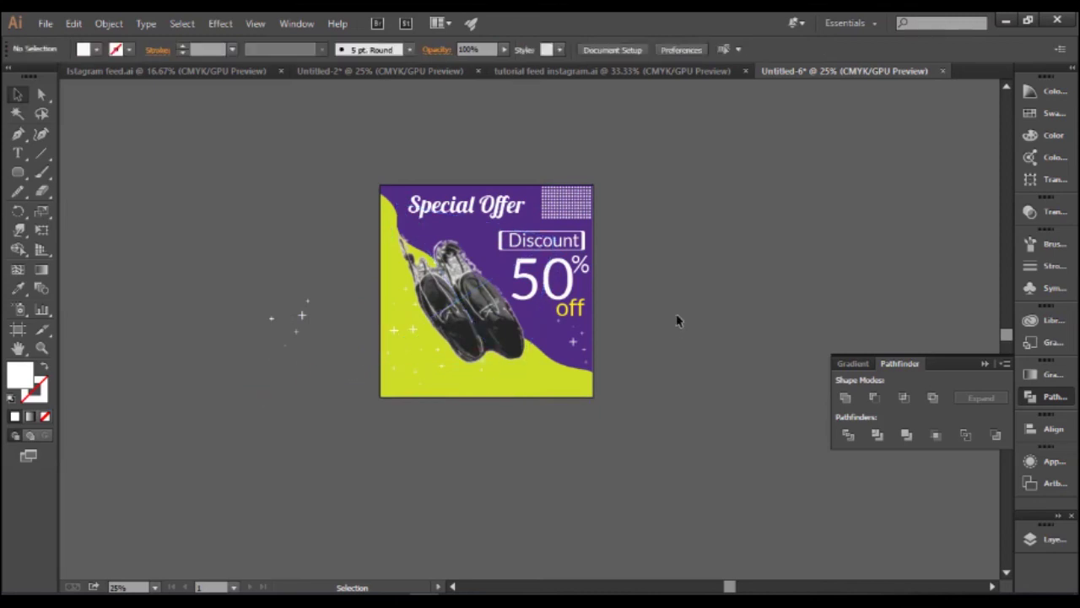
- Check the 50% text placement and scroll to review the layout
{"action": "left_click", "coordinate": [547, 291]}
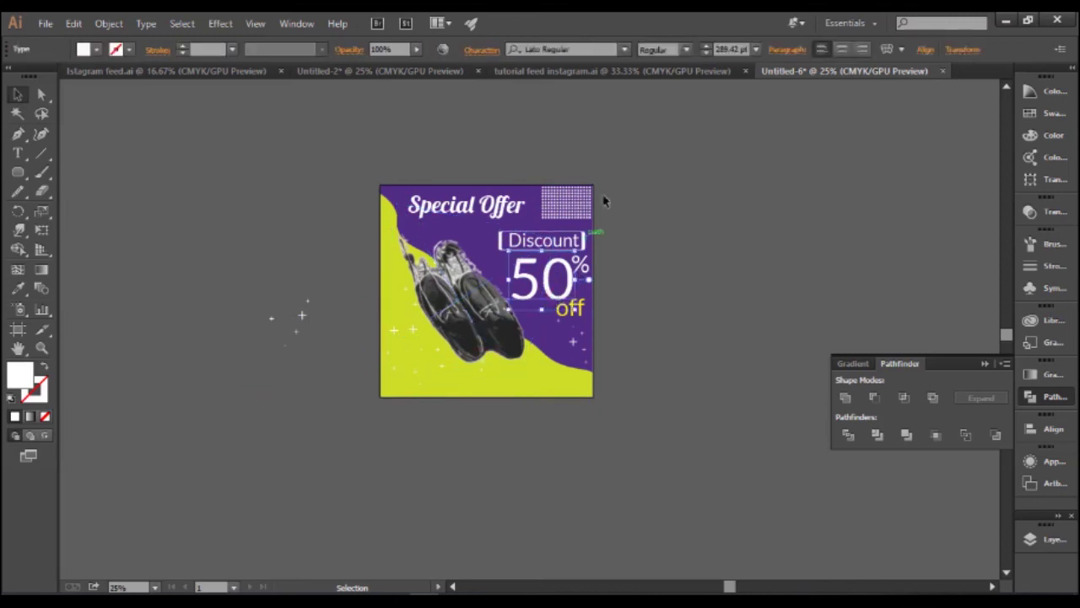
{"action": "left_click", "coordinate": [685, 293]}
{"action": "scroll", "coordinate": [687, 293], "scroll_direction": "down", "scroll_amount": 1}
{"action": "scroll", "coordinate": [688, 293], "scroll_direction": "down", "scroll_amount": 2}
{"action": "scroll", "coordinate": [689, 292], "scroll_direction": "down", "scroll_amount": 2}
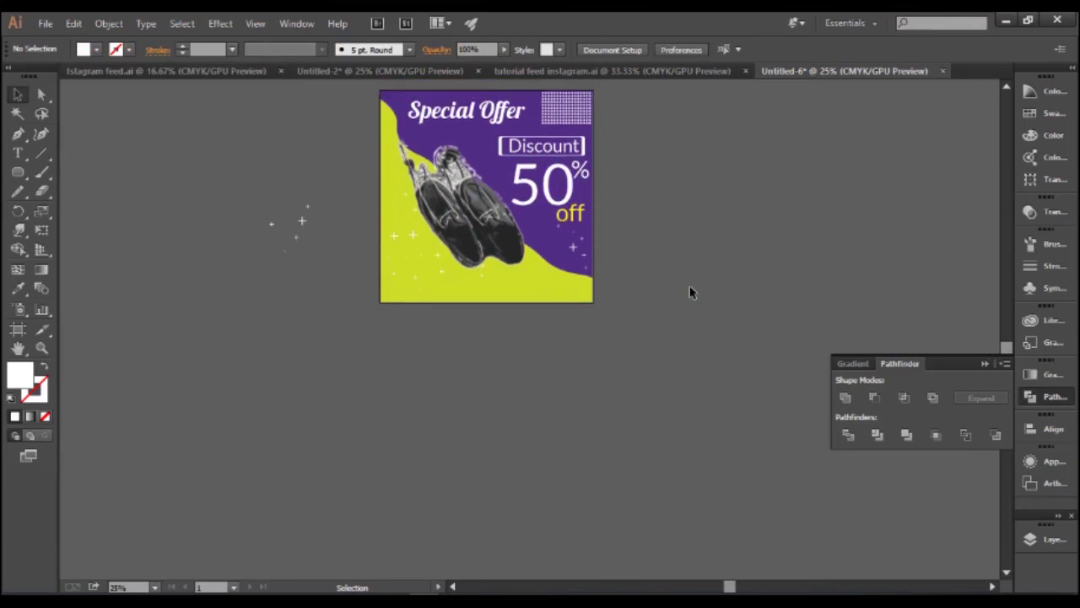
{"action": "scroll", "coordinate": [689, 292], "scroll_direction": "up", "scroll_amount": 1}
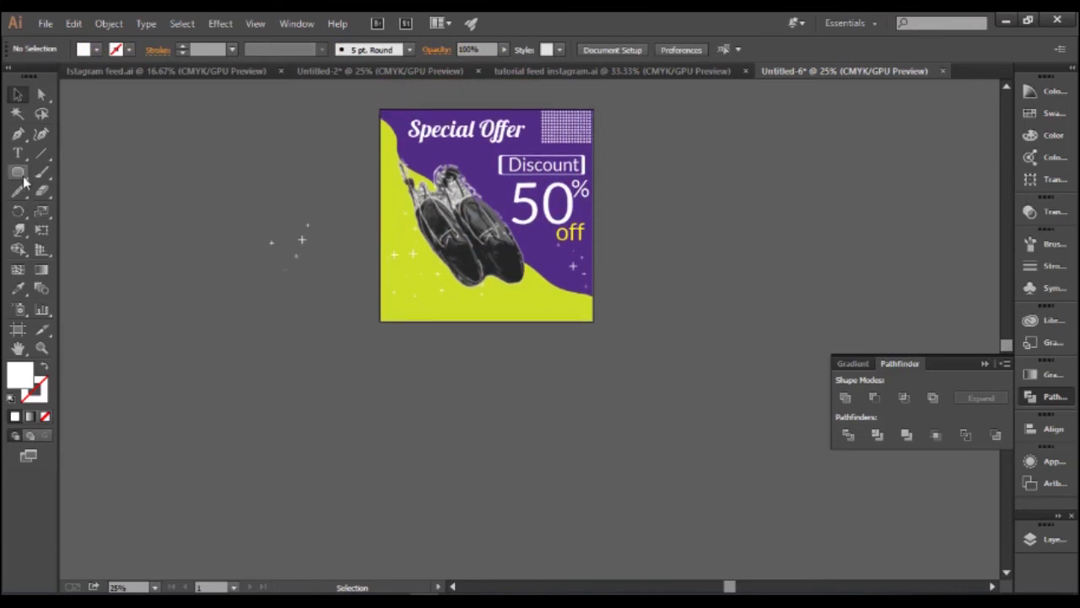
- Draw a white rectangle on the pasteboard left of the artboard
{"action": "left_click_drag", "start_coordinate": [22, 174], "coordinate": [63, 172]}
{"action": "left_click_drag", "start_coordinate": [265, 311], "coordinate": [334, 401]}
{"action": "left_click", "coordinate": [17, 95]}
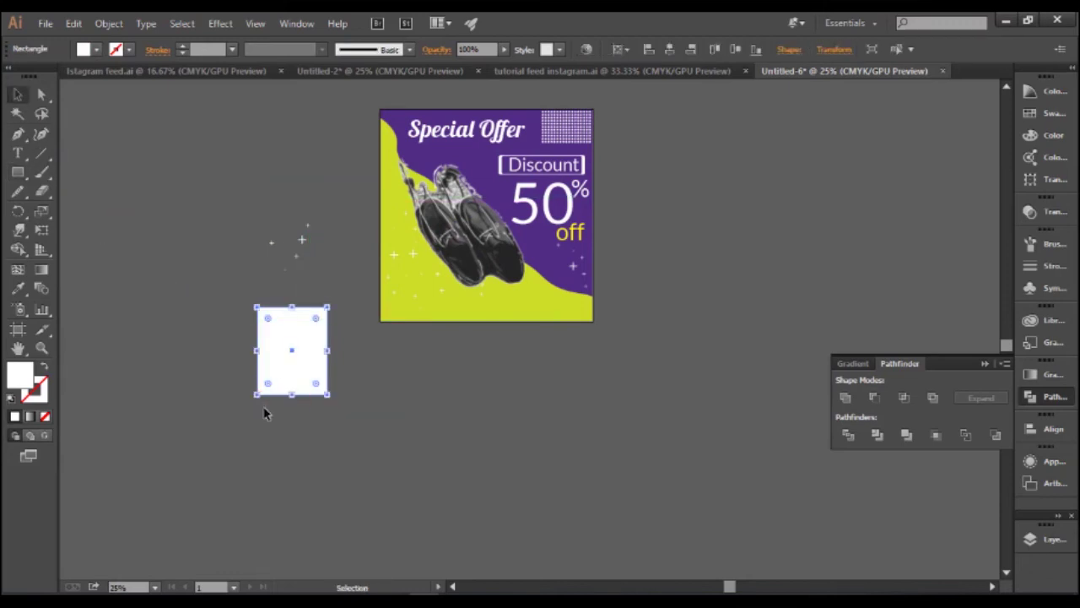
- Raise the rectangle's bottom-right anchor to slant its bottom edge, then shift the shape left
{"action": "key", "text": "a"}
{"action": "left_click_drag", "start_coordinate": [327, 394], "coordinate": [329, 386]}
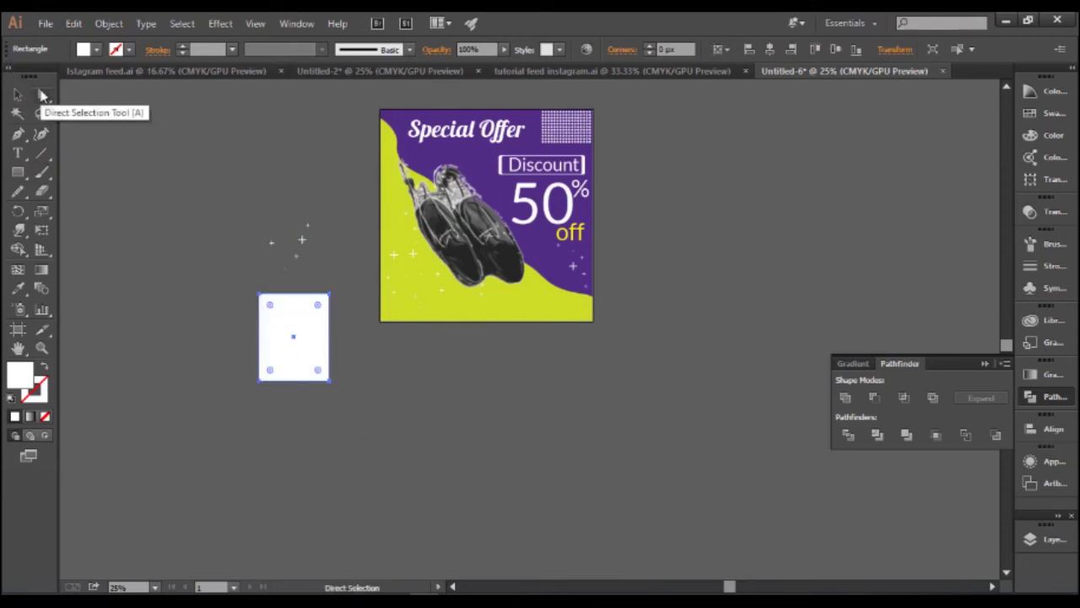
{"action": "left_click", "coordinate": [42, 95]}
{"action": "left_click", "coordinate": [329, 379]}
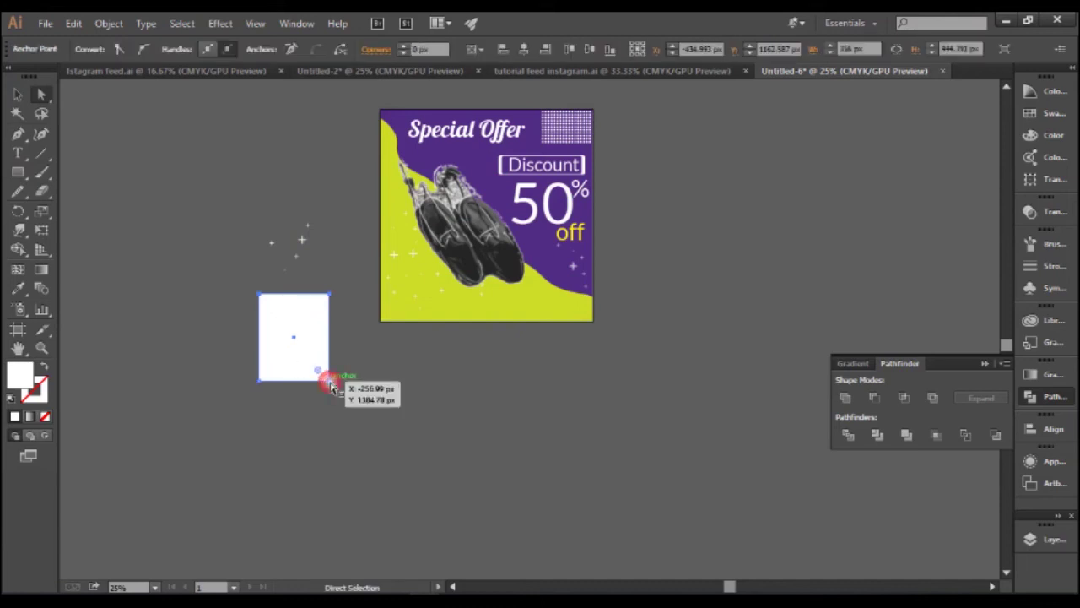
{"action": "mouse_move", "coordinate": [330, 375]}
{"action": "left_mouse_down"}
{"action": "mouse_move", "coordinate": [330, 341]}
{"action": "mouse_move", "coordinate": [319, 334]}
{"action": "mouse_move", "coordinate": [282, 347]}
{"action": "left_mouse_up"}
{"action": "left_click", "coordinate": [17, 94]}
{"action": "left_click", "coordinate": [334, 338]}
{"action": "left_click", "coordinate": [17, 152]}
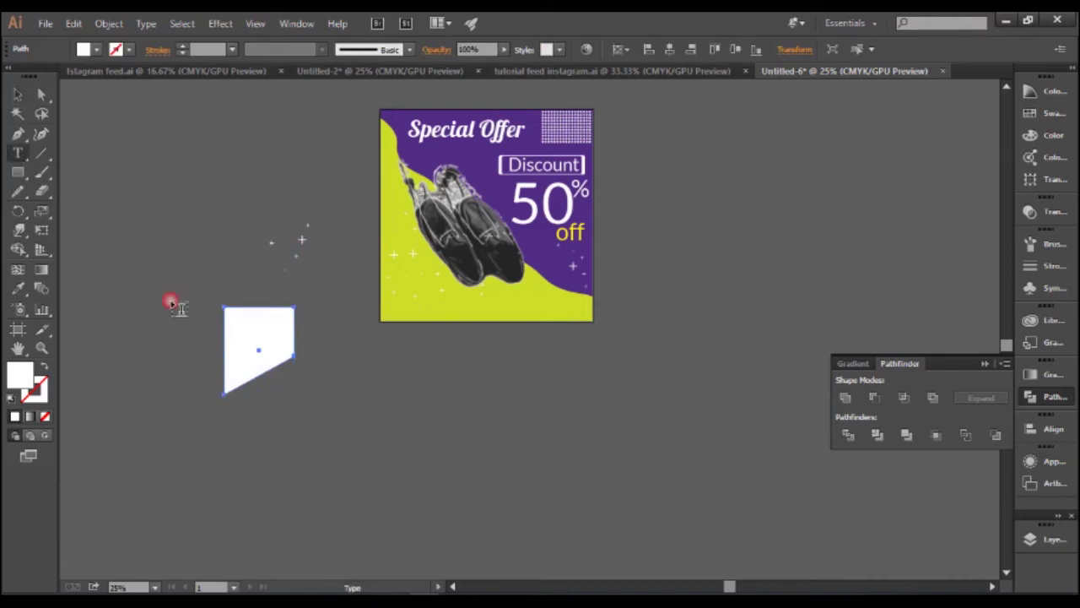
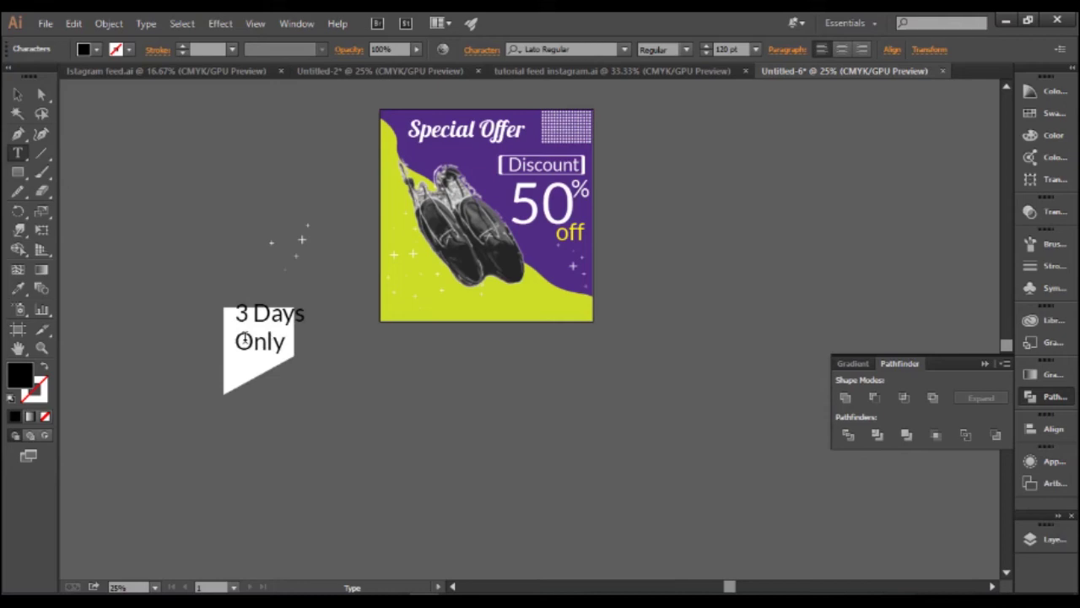
- Shrink the 3 Days Only text frame and move it up and right
{"action": "left_click", "coordinate": [15, 96]}
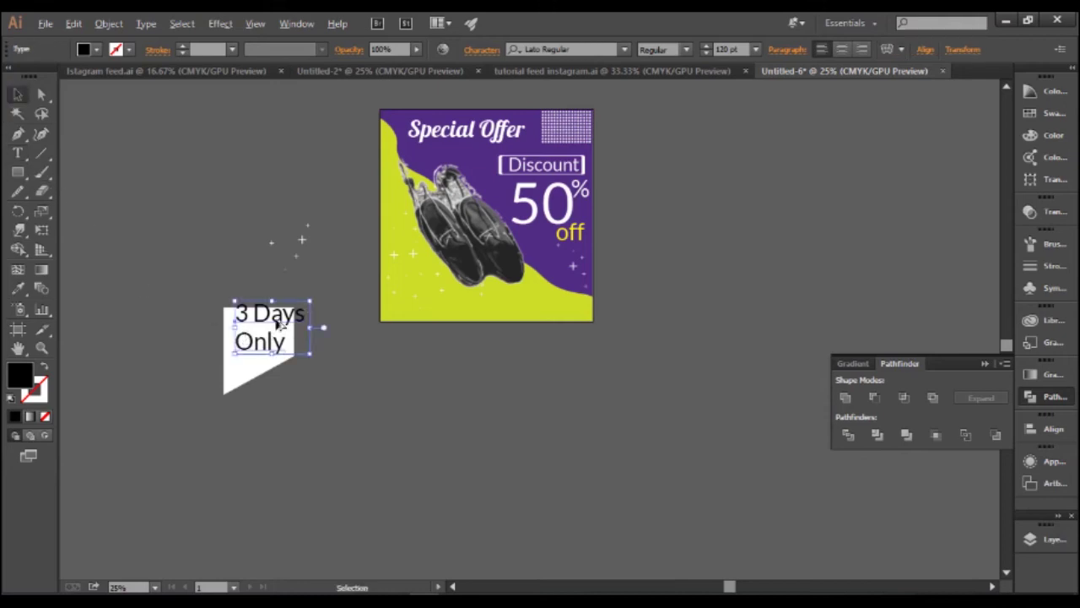
{"action": "scroll", "coordinate": [279, 324], "scroll_direction": "up", "scroll_amount": 2}
{"action": "scroll", "coordinate": [279, 325], "scroll_direction": "up", "scroll_amount": 1}
{"action": "left_click_drag", "start_coordinate": [285, 313], "coordinate": [289, 336]}
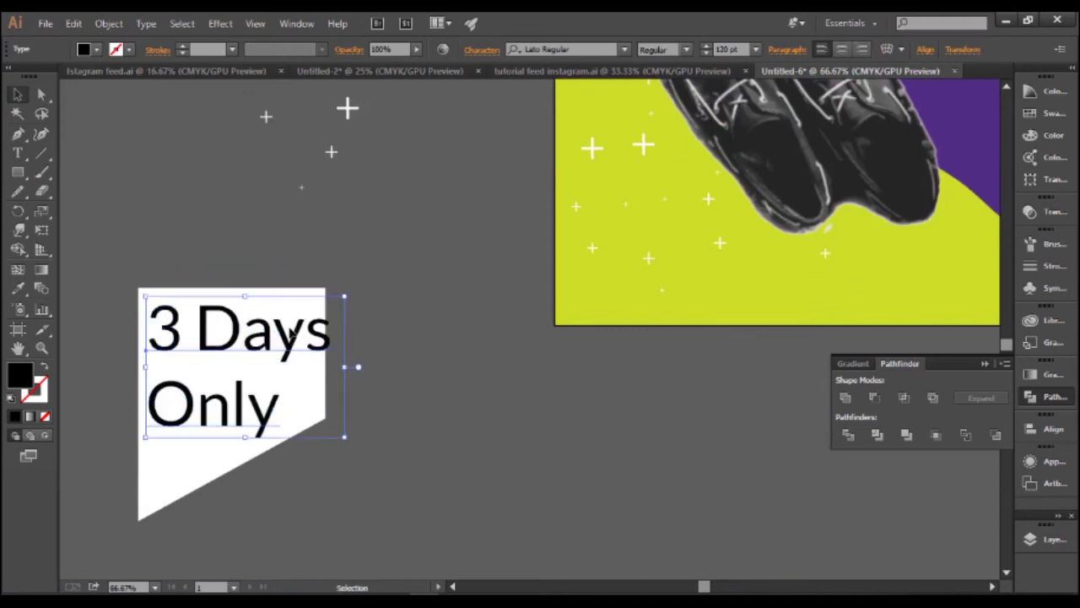
{"action": "left_click_drag", "start_coordinate": [354, 303], "coordinate": [309, 314]}
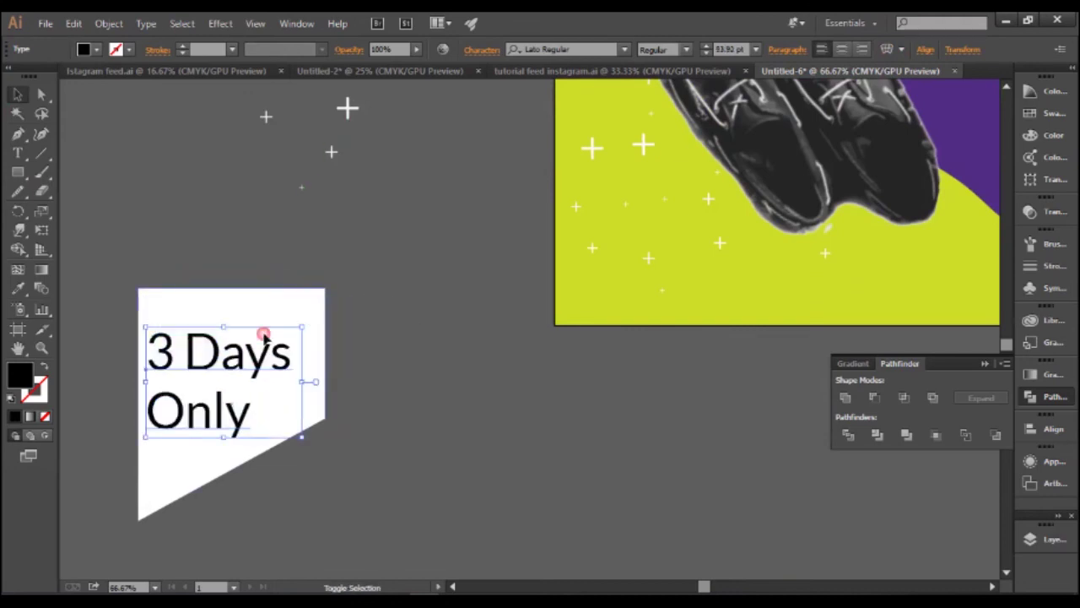
{"action": "left_click_drag", "start_coordinate": [256, 361], "coordinate": [274, 343]}
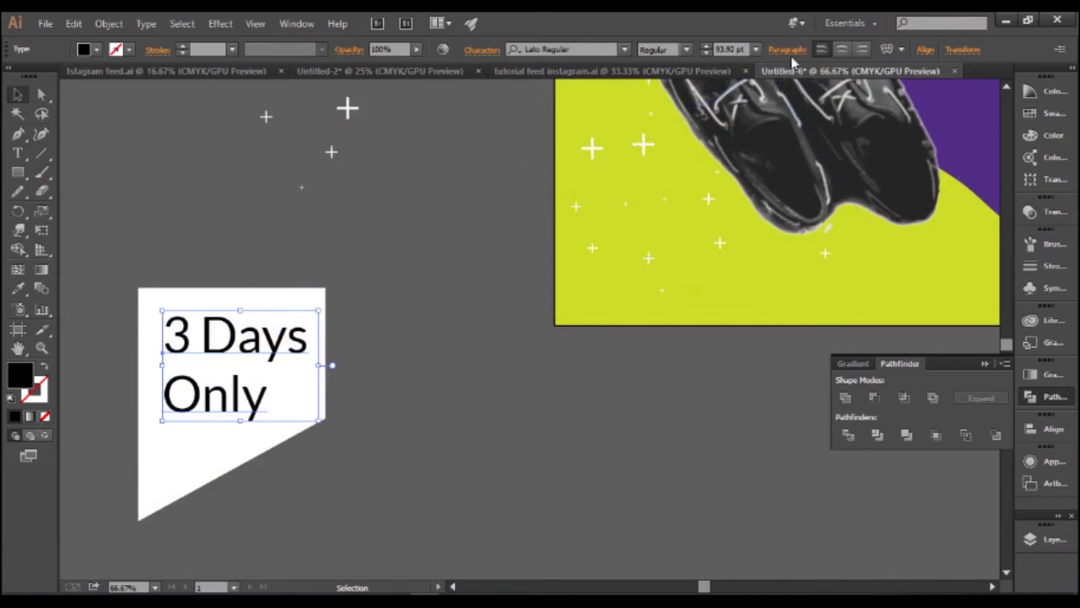
- Center-align the two lines of 3 Days Only and place the text on the white banner
{"action": "left_click", "coordinate": [842, 50]}
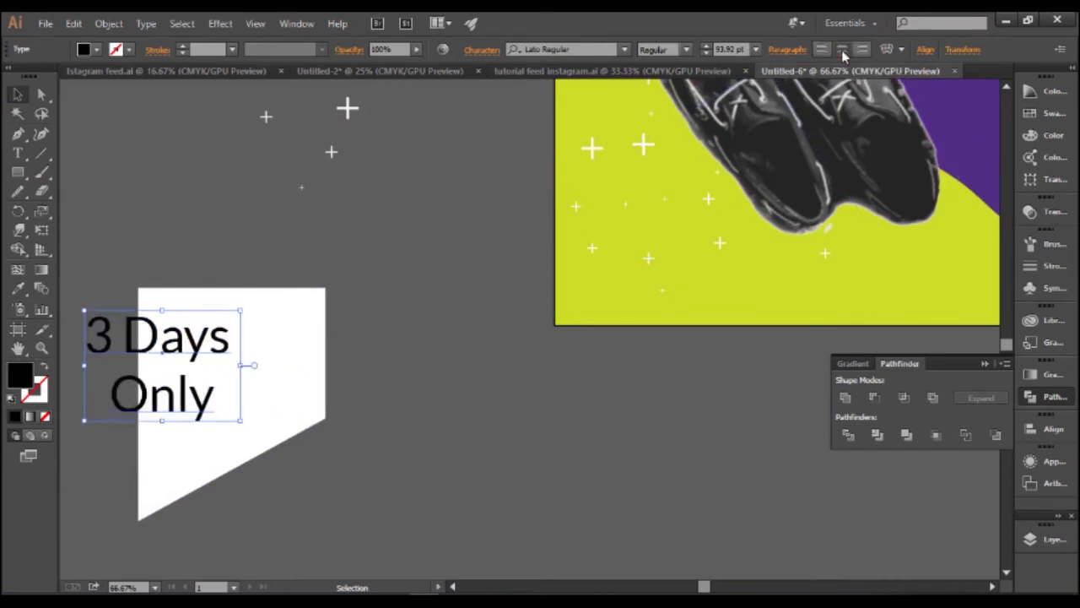
{"action": "left_click_drag", "start_coordinate": [177, 350], "coordinate": [246, 350]}
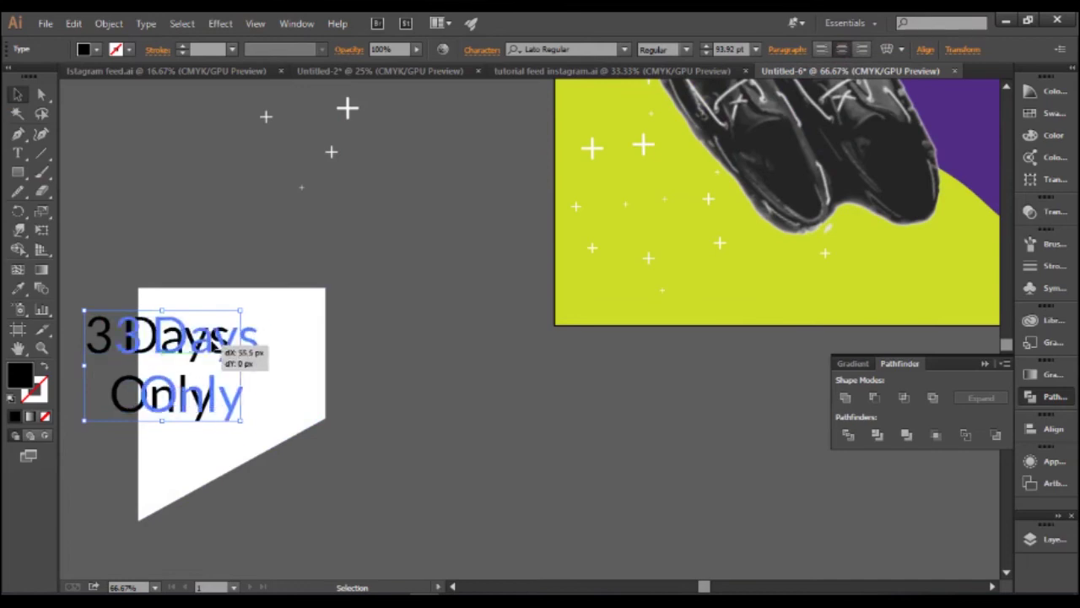
{"action": "left_click", "coordinate": [392, 325]}
{"action": "left_click", "coordinate": [271, 339]}
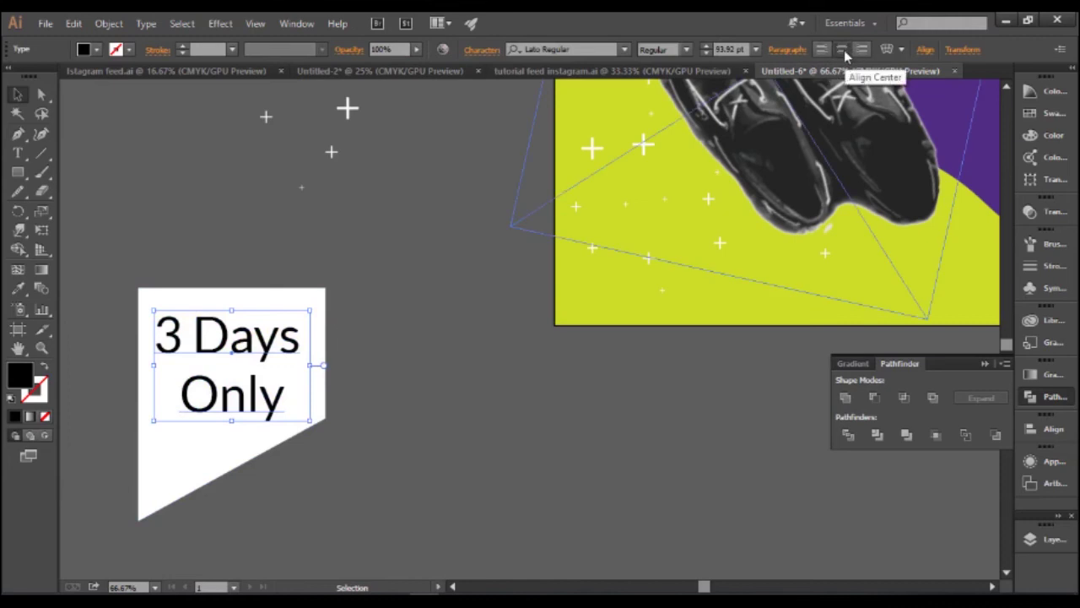
- Nudge the text slightly down and fill the white banner shape red
{"action": "left_click", "coordinate": [374, 410]}
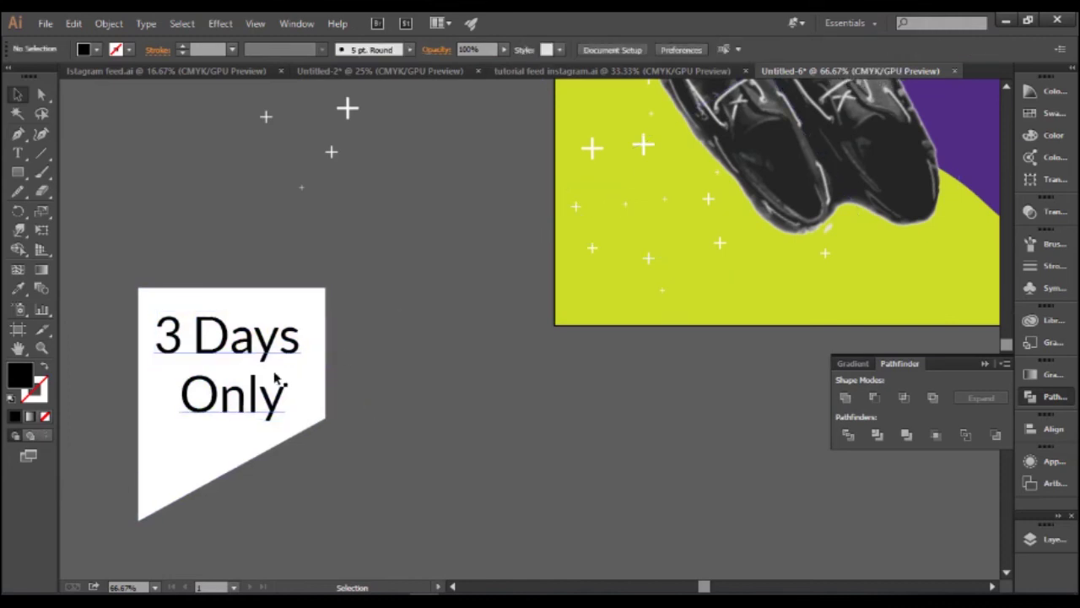
{"action": "left_click_drag", "start_coordinate": [268, 358], "coordinate": [269, 362]}
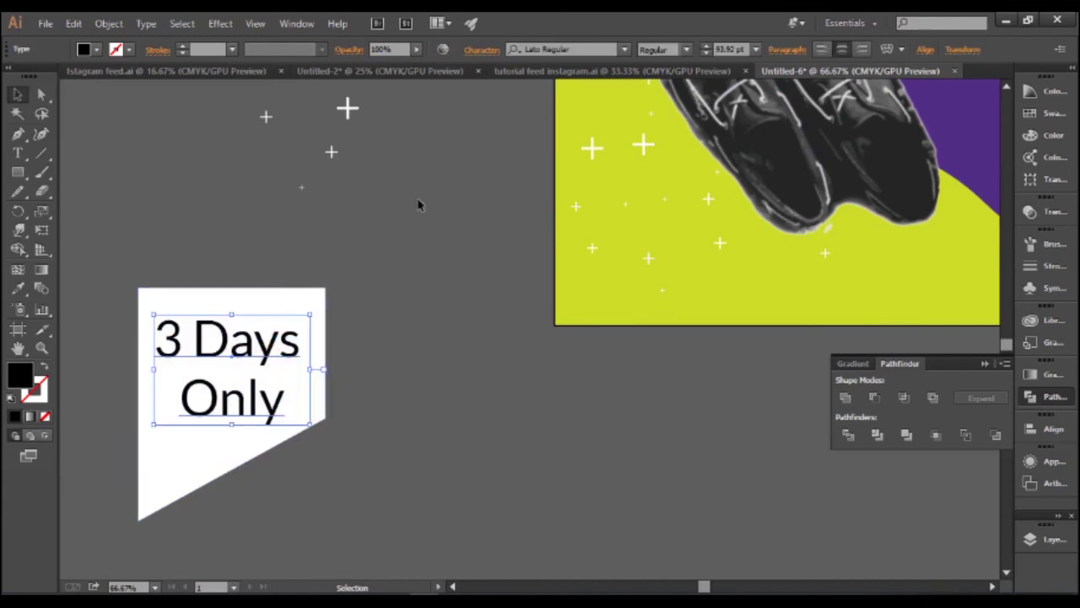
{"action": "left_click", "coordinate": [394, 318]}
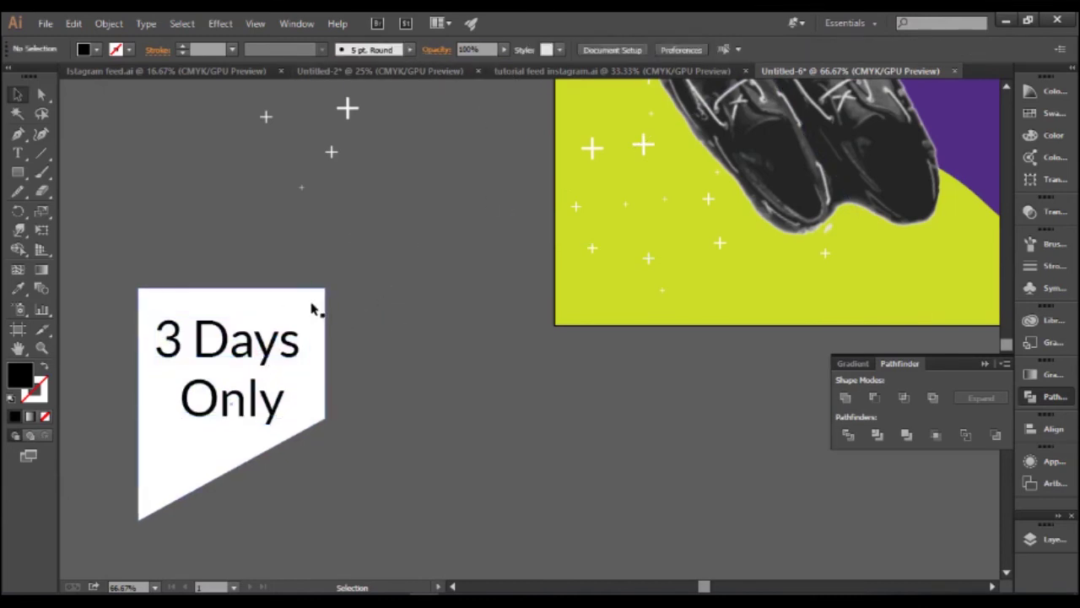
{"action": "left_click", "coordinate": [313, 307]}
{"action": "left_click", "coordinate": [98, 51]}
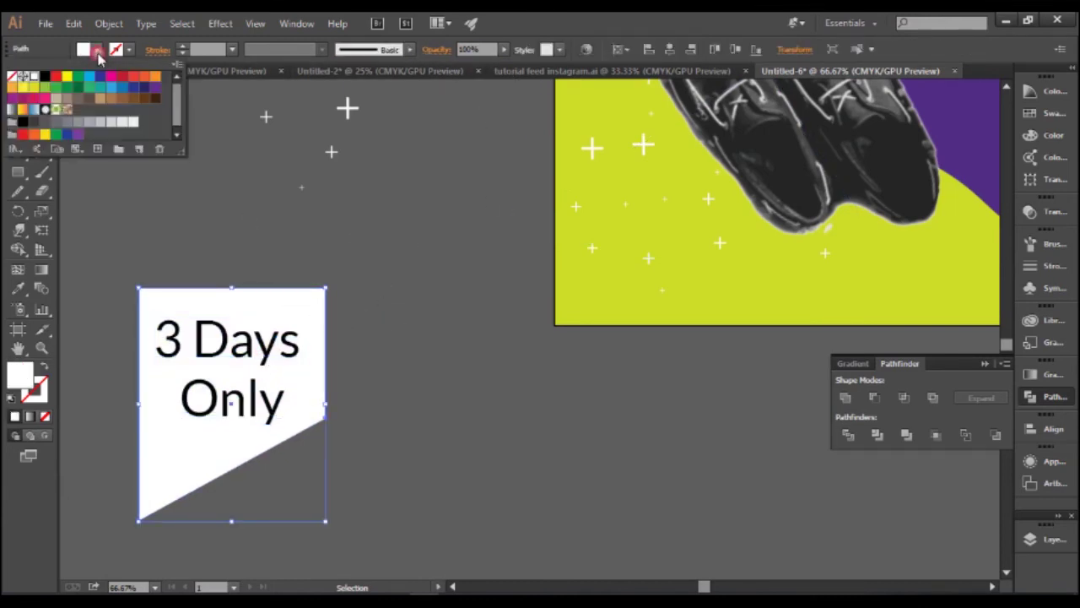
{"action": "left_click", "coordinate": [56, 76]}
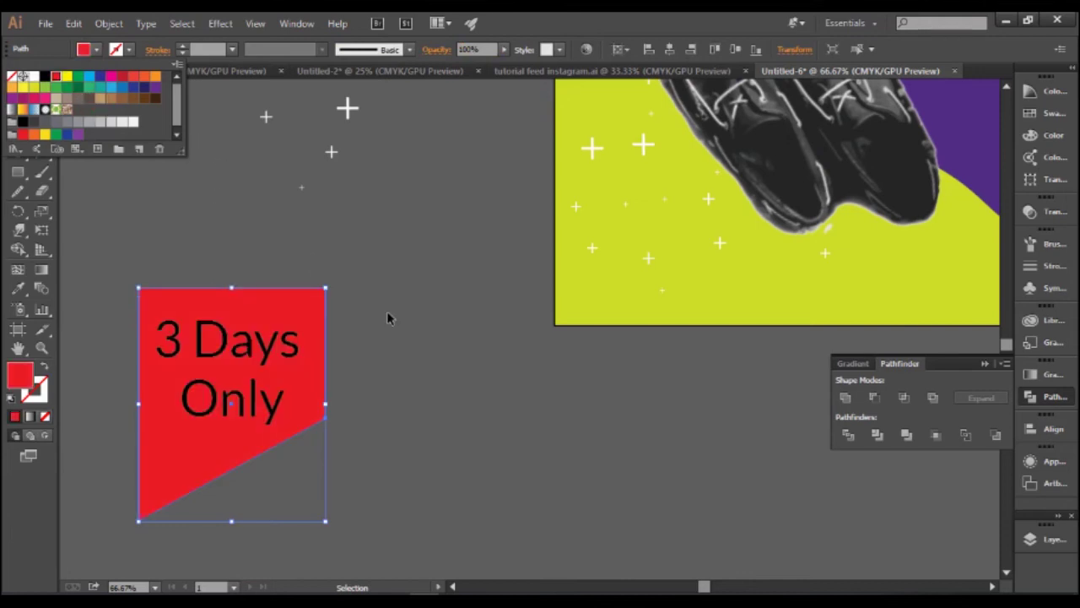
- Make the 3 Days Only text white
{"action": "left_click", "coordinate": [284, 350]}
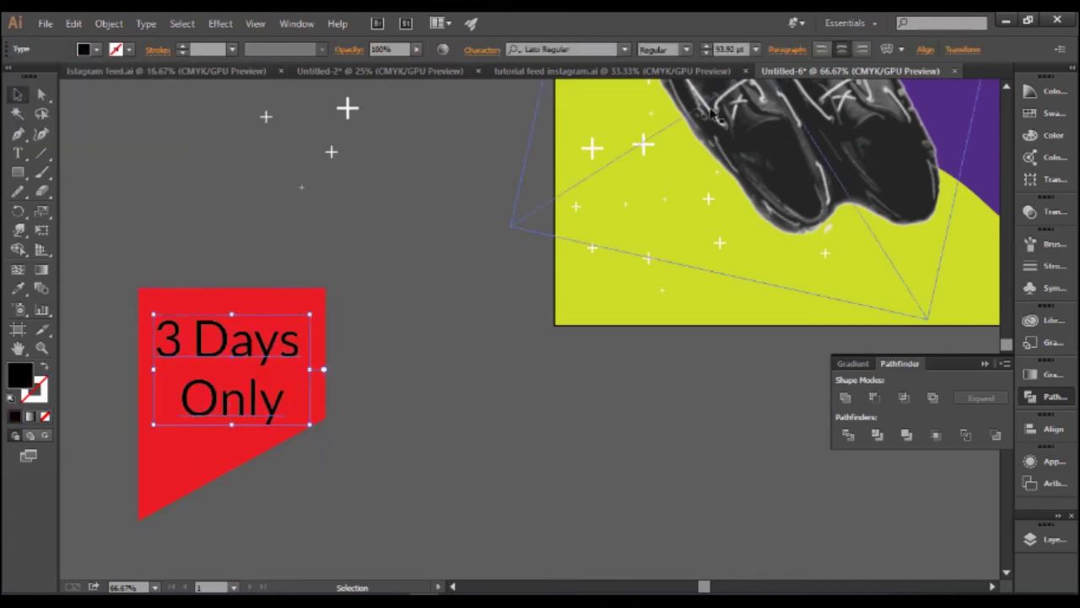
{"action": "left_click", "coordinate": [686, 51]}
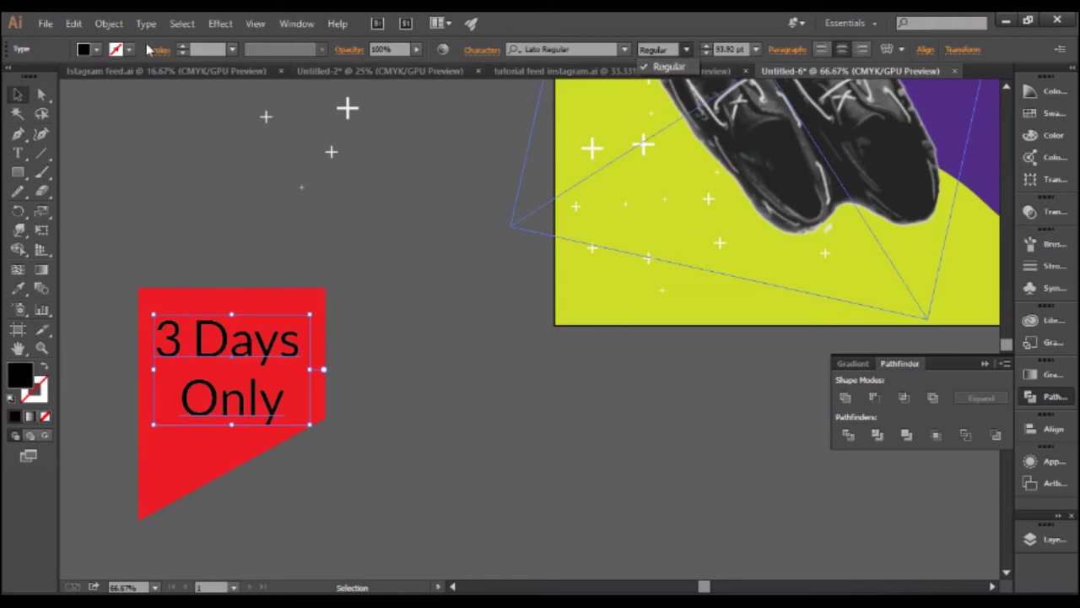
{"action": "left_click", "coordinate": [97, 50]}
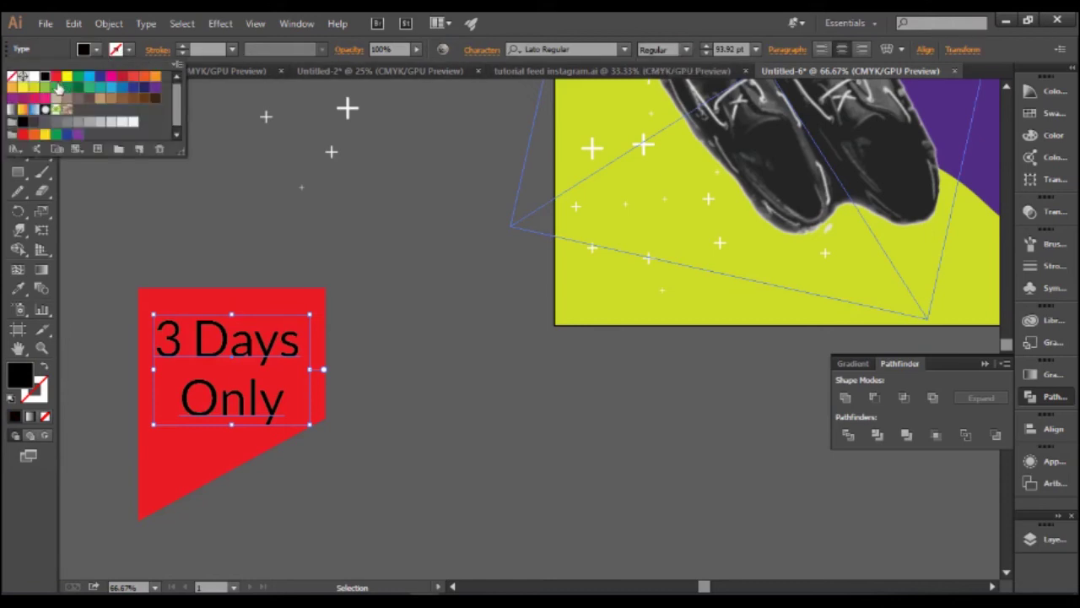
{"action": "left_click", "coordinate": [44, 77]}
{"action": "left_click", "coordinate": [400, 381]}
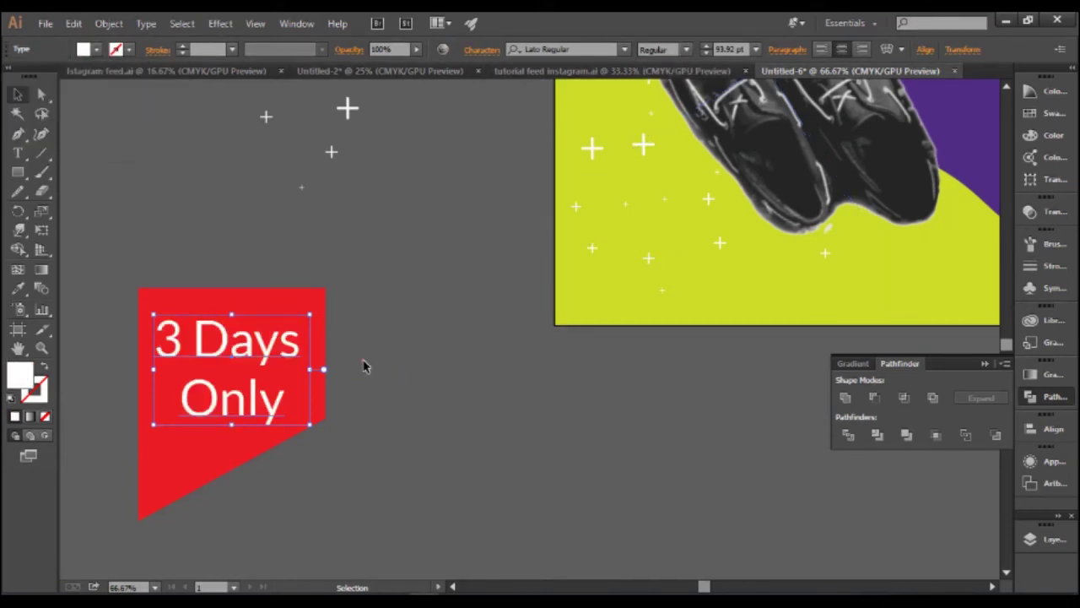
{"action": "left_click", "coordinate": [422, 409]}
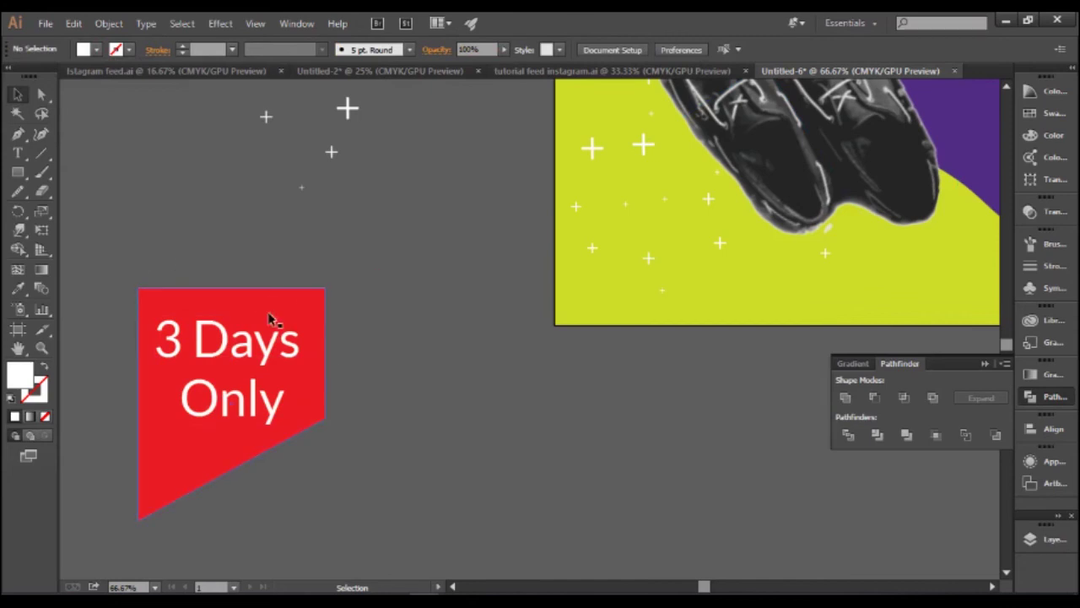
{"action": "left_click", "coordinate": [240, 297]}
{"action": "left_click", "coordinate": [149, 212]}
- Draw a thin rectangle over the banner's top and subtract it with Minus Front
{"action": "left_click", "coordinate": [18, 172]}
{"action": "left_click_drag", "start_coordinate": [130, 307], "coordinate": [335, 312]}
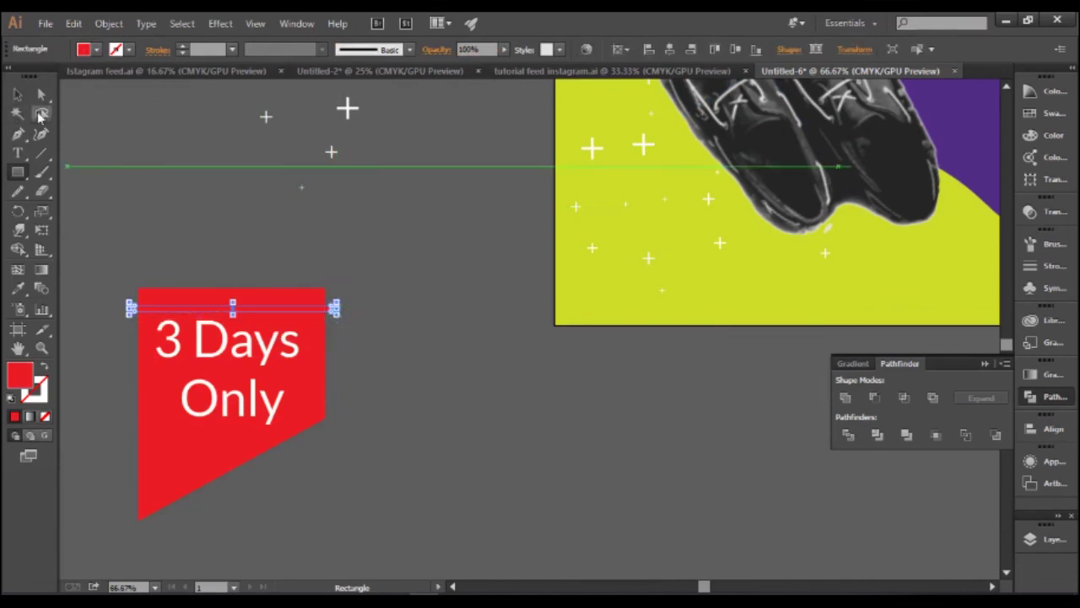
{"action": "key", "text": "v"}
{"action": "left_click", "coordinate": [156, 229]}
{"action": "left_click_drag", "start_coordinate": [153, 245], "coordinate": [291, 319]}
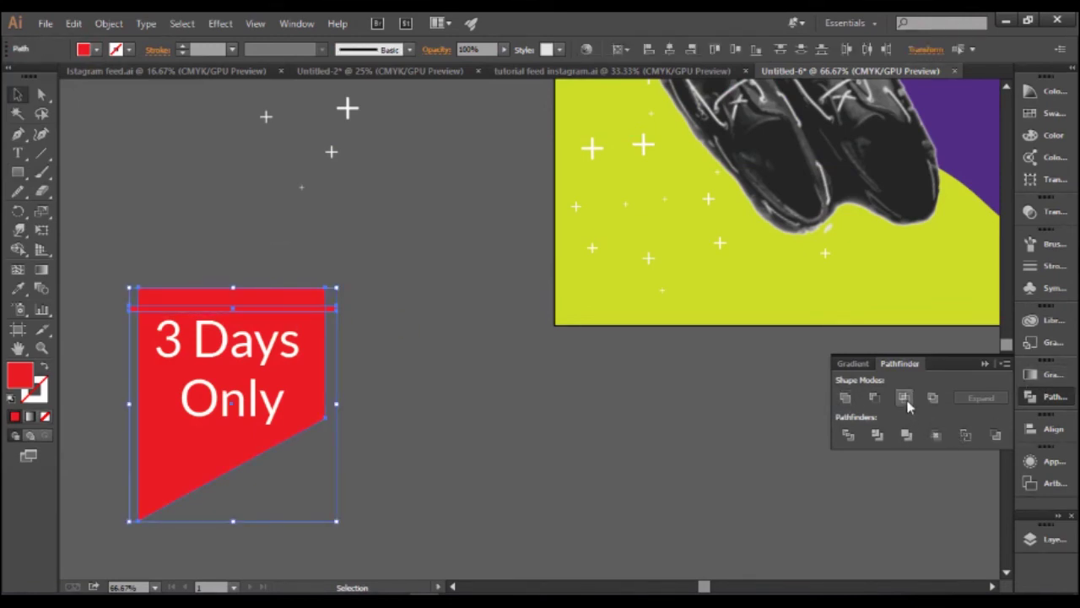
{"action": "left_click", "coordinate": [875, 397]}
{"action": "left_click", "coordinate": [448, 442]}
- Send the red banner behind the 3 Days Only text
{"action": "mouse_move", "coordinate": [217, 377]}
{"action": "left_mouse_down"}
{"action": "mouse_move", "coordinate": [362, 405]}
{"action": "mouse_move", "coordinate": [215, 347]}
{"action": "left_mouse_up"}
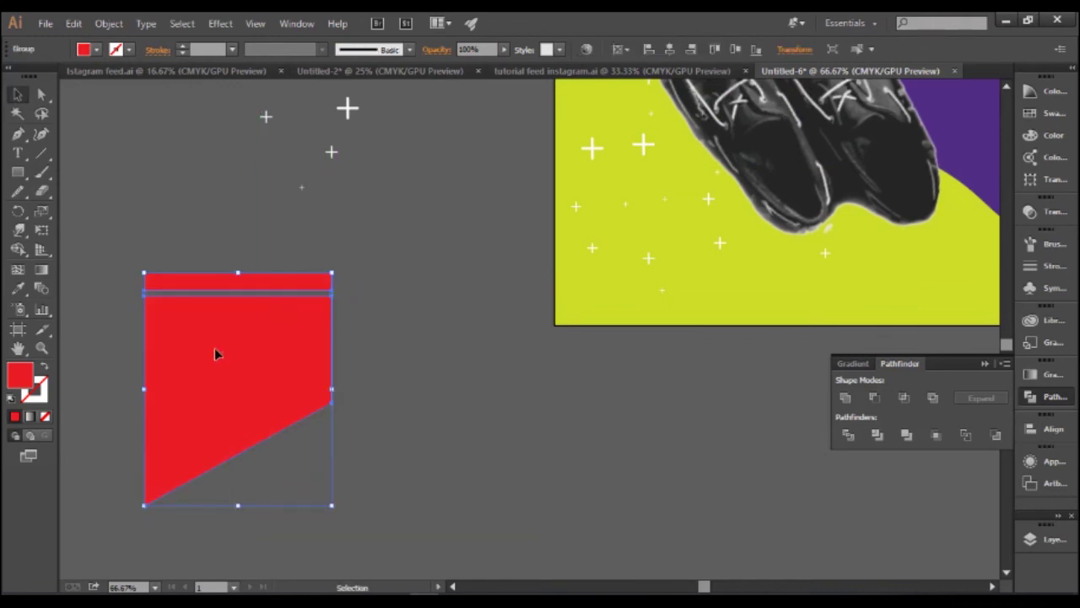
{"action": "right_click", "coordinate": [215, 354]}
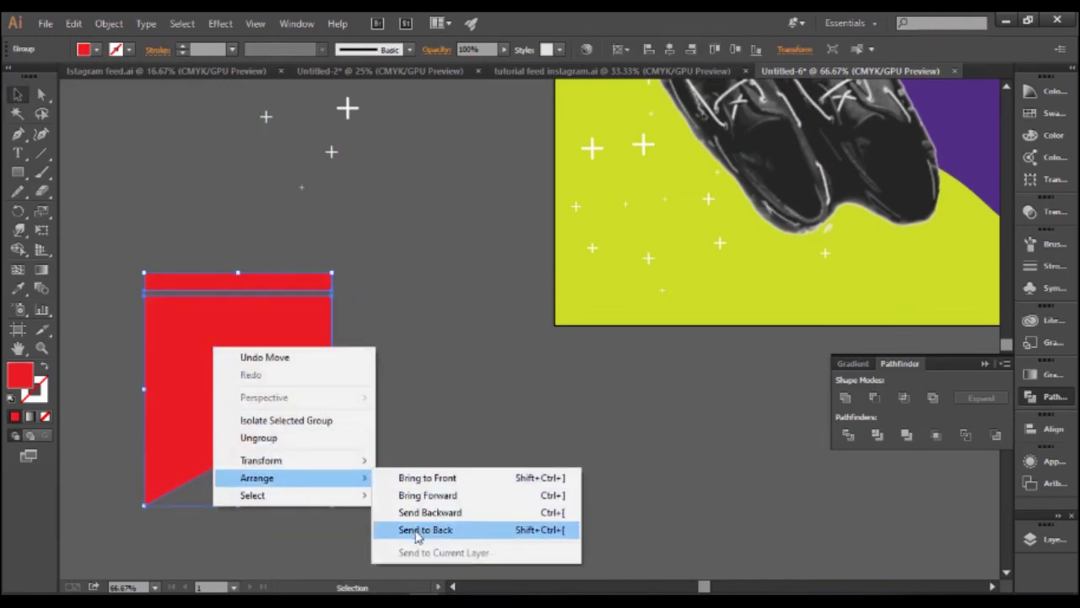
{"action": "left_click", "coordinate": [417, 529]}
{"action": "left_click", "coordinate": [408, 434]}
- Shift the banner about 10 px down and slightly left, then select it with its text
{"action": "left_click_drag", "start_coordinate": [313, 381], "coordinate": [315, 391]}
{"action": "left_click", "coordinate": [186, 229]}
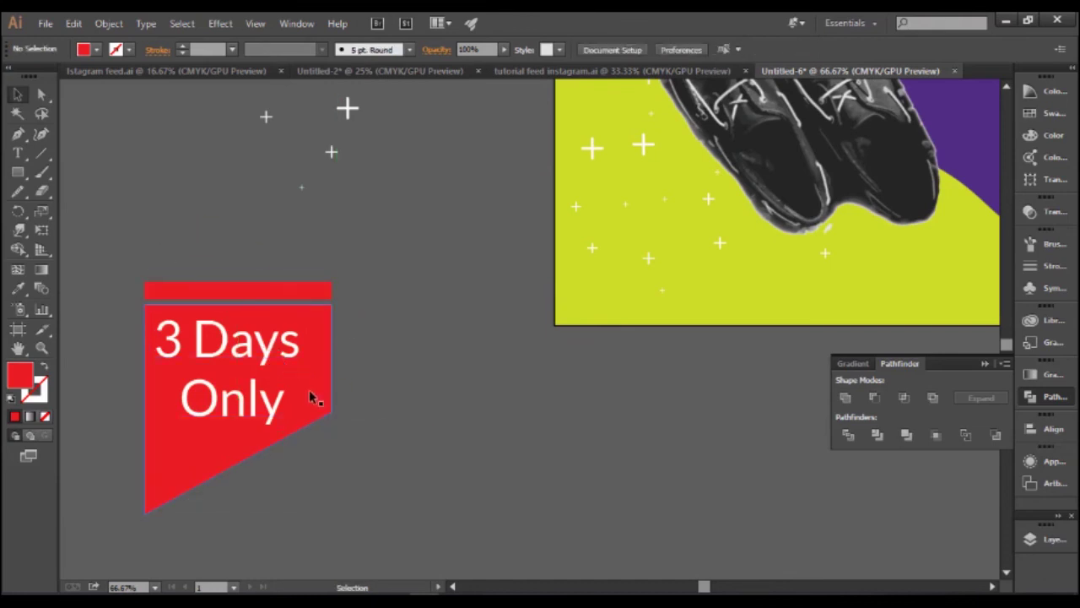
{"action": "left_click_drag", "start_coordinate": [312, 399], "coordinate": [306, 398]}
{"action": "left_click", "coordinate": [149, 230]}
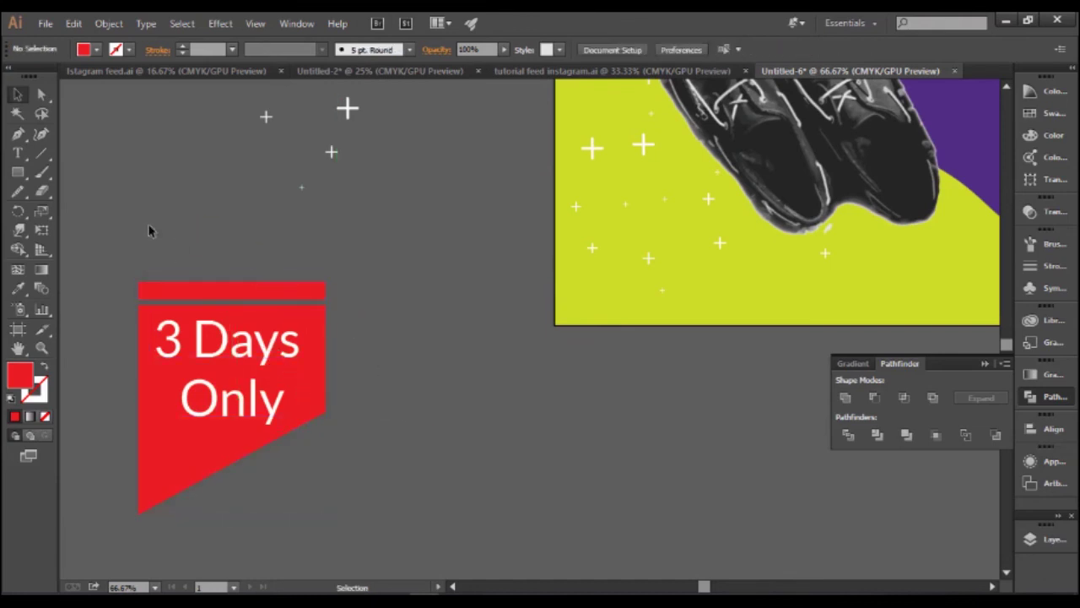
{"action": "left_click_drag", "start_coordinate": [390, 531], "coordinate": [312, 405]}
{"action": "right_click", "coordinate": [279, 385]}
- Group the banner with its text, shrink it and move it onto the artboard
{"action": "left_click", "coordinate": [369, 449]}
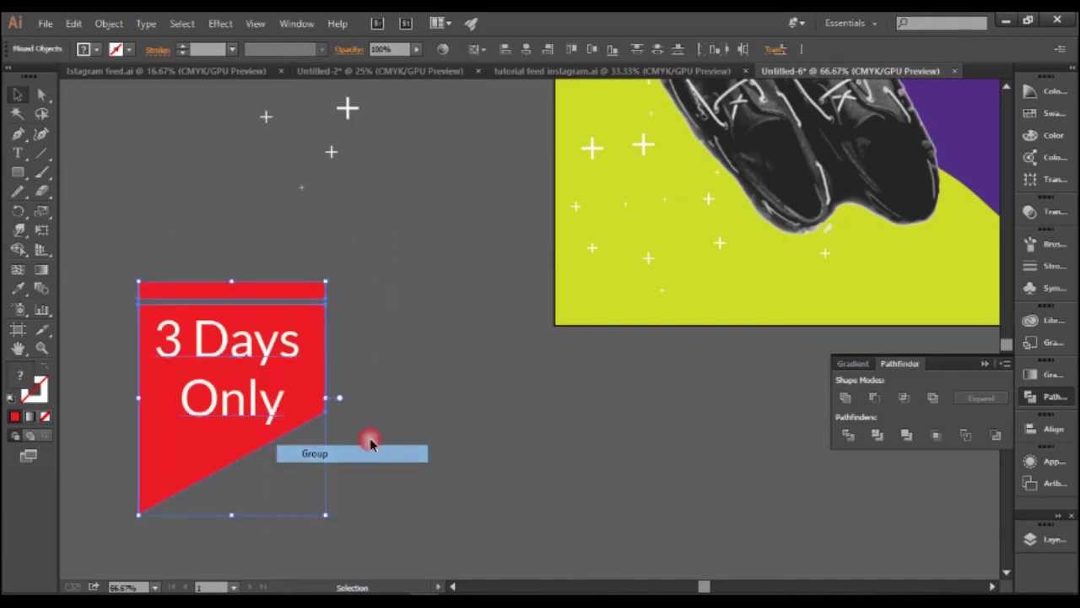
{"action": "left_click", "coordinate": [338, 422]}
{"action": "left_click_drag", "start_coordinate": [268, 366], "coordinate": [510, 338]}
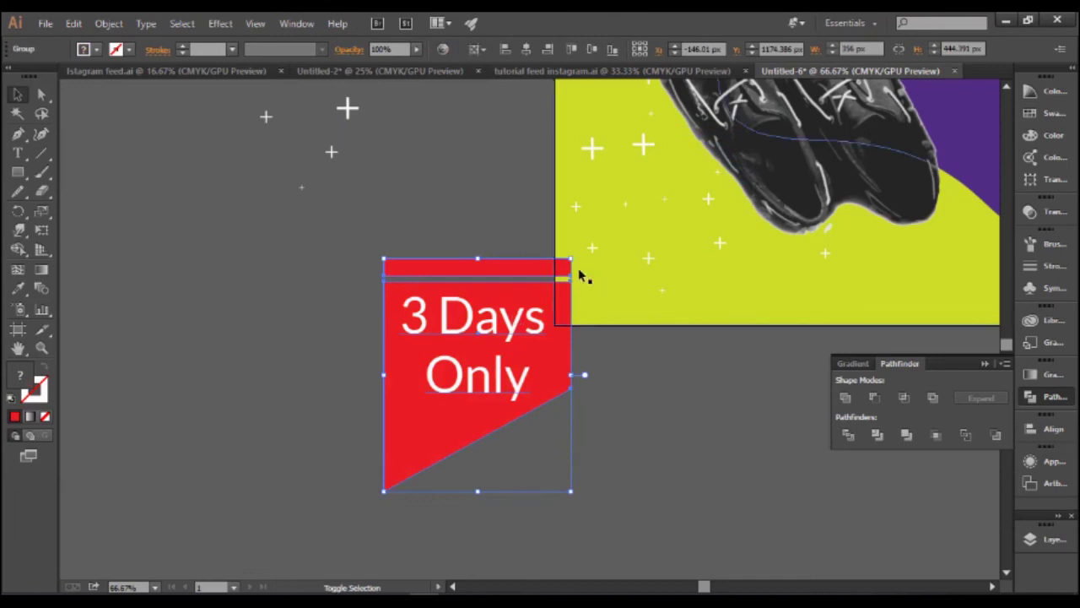
{"action": "left_click_drag", "start_coordinate": [571, 260], "coordinate": [498, 349]}
{"action": "left_click_drag", "start_coordinate": [469, 415], "coordinate": [644, 246]}
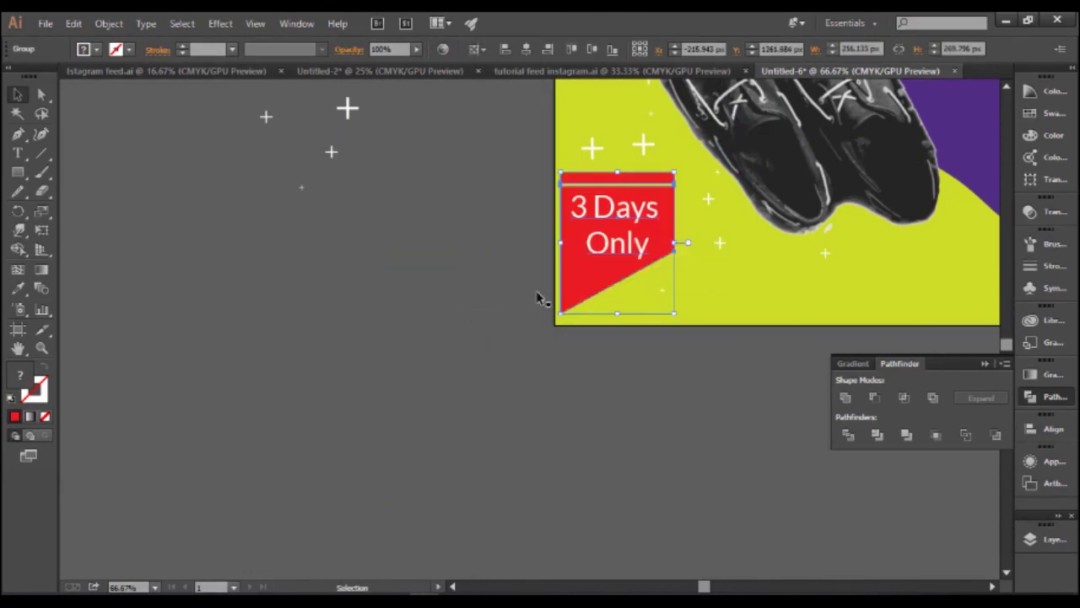
{"action": "left_click", "coordinate": [455, 314]}
- Align the 3 Days Only banner flush with the artboard's left edge
{"action": "scroll", "coordinate": [604, 341], "scroll_direction": "up", "scroll_amount": 1}
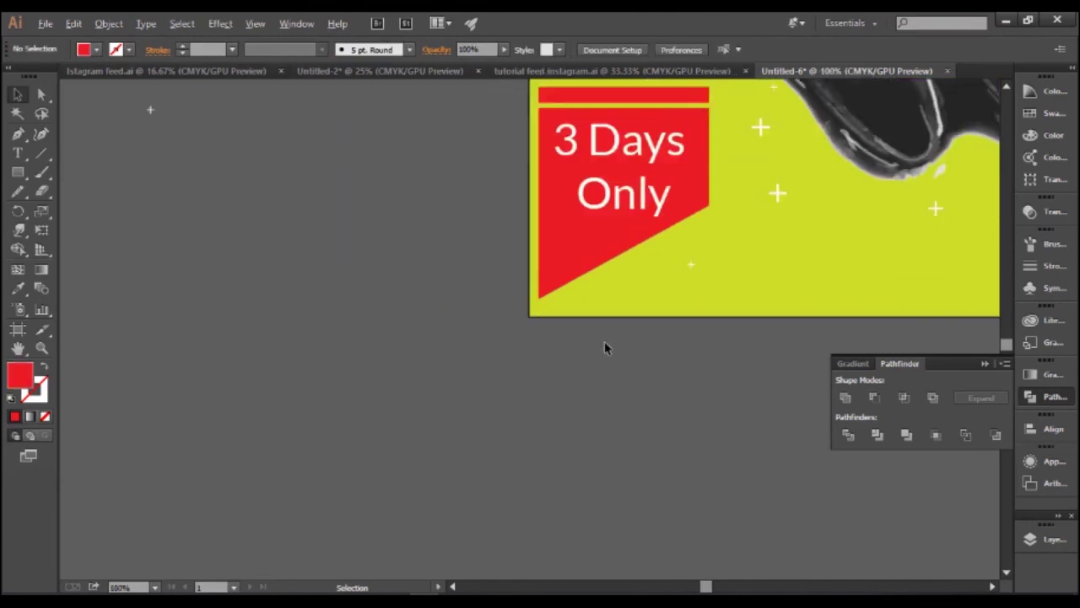
{"action": "left_click_drag", "start_coordinate": [487, 321], "coordinate": [173, 480]}
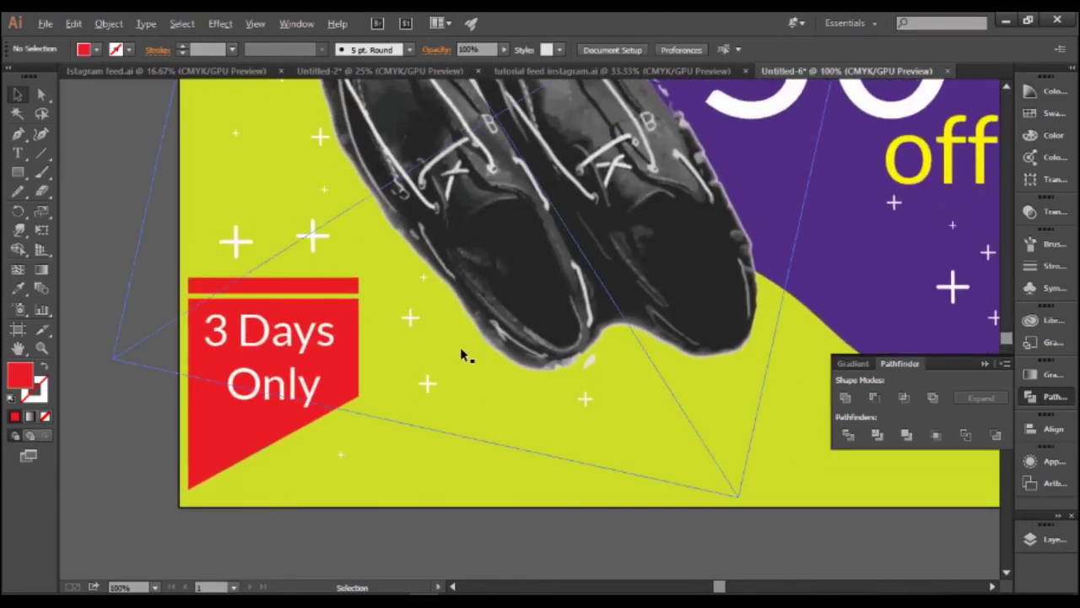
{"action": "scroll", "coordinate": [460, 347], "scroll_direction": "down", "scroll_amount": 2}
{"action": "scroll", "coordinate": [460, 347], "scroll_direction": "down", "scroll_amount": 2}
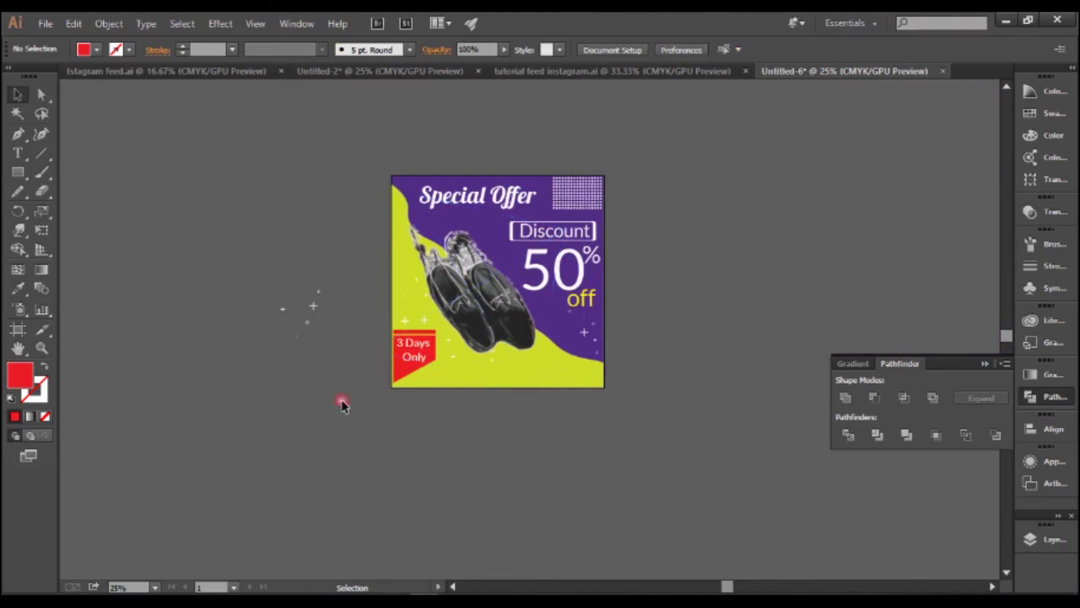
{"action": "left_click", "coordinate": [411, 367]}
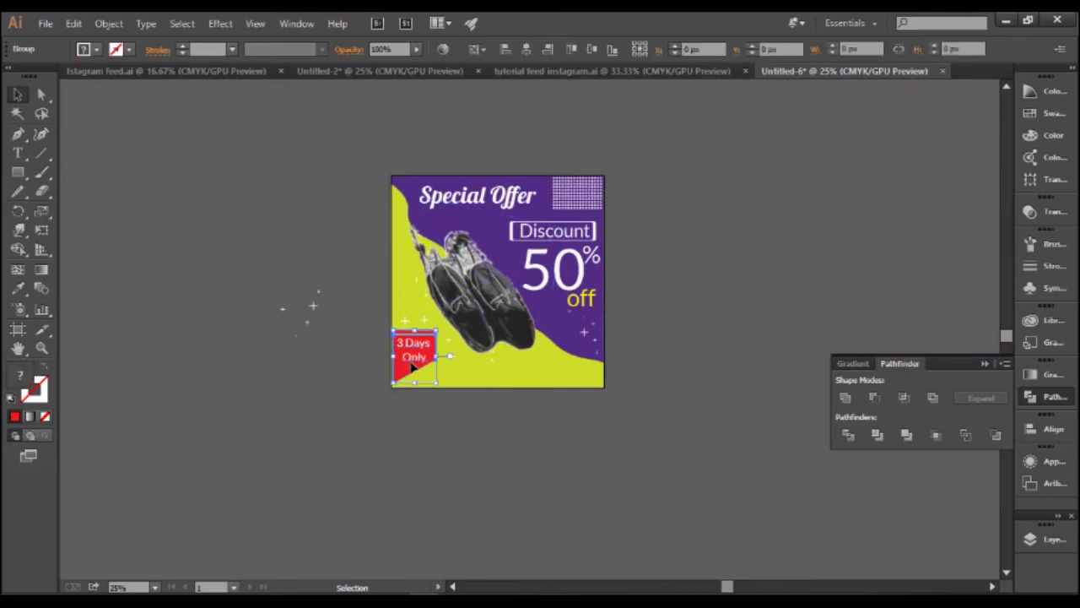
{"action": "scroll", "coordinate": [411, 368], "scroll_direction": "up", "scroll_amount": 1}
{"action": "scroll", "coordinate": [412, 369], "scroll_direction": "up", "scroll_amount": 2}
{"action": "scroll", "coordinate": [411, 369], "scroll_direction": "up", "scroll_amount": 1}
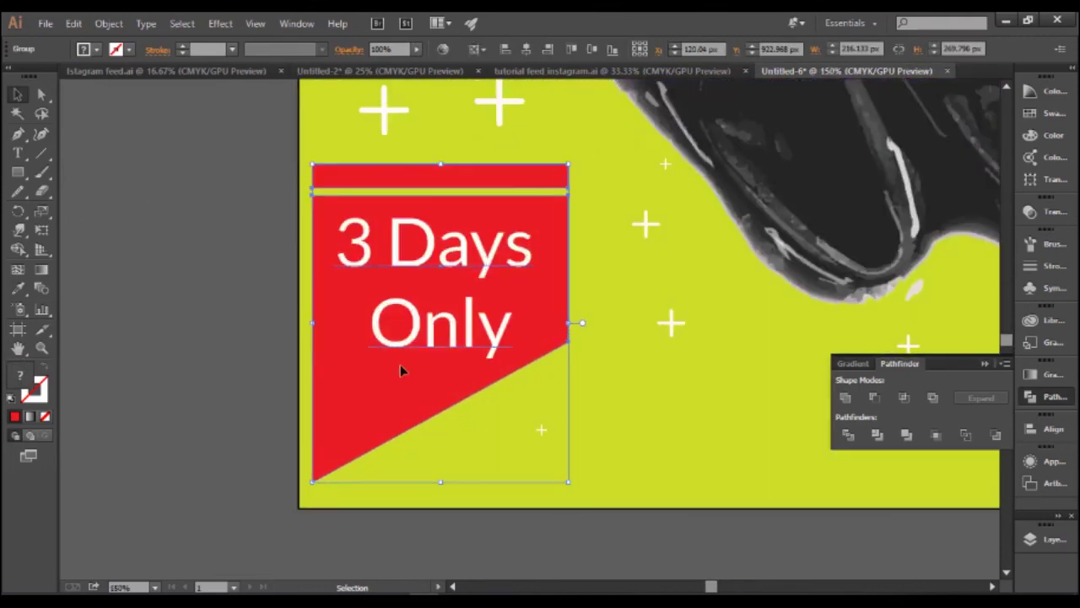
{"action": "left_click", "coordinate": [506, 49]}
{"action": "left_click", "coordinate": [172, 433]}
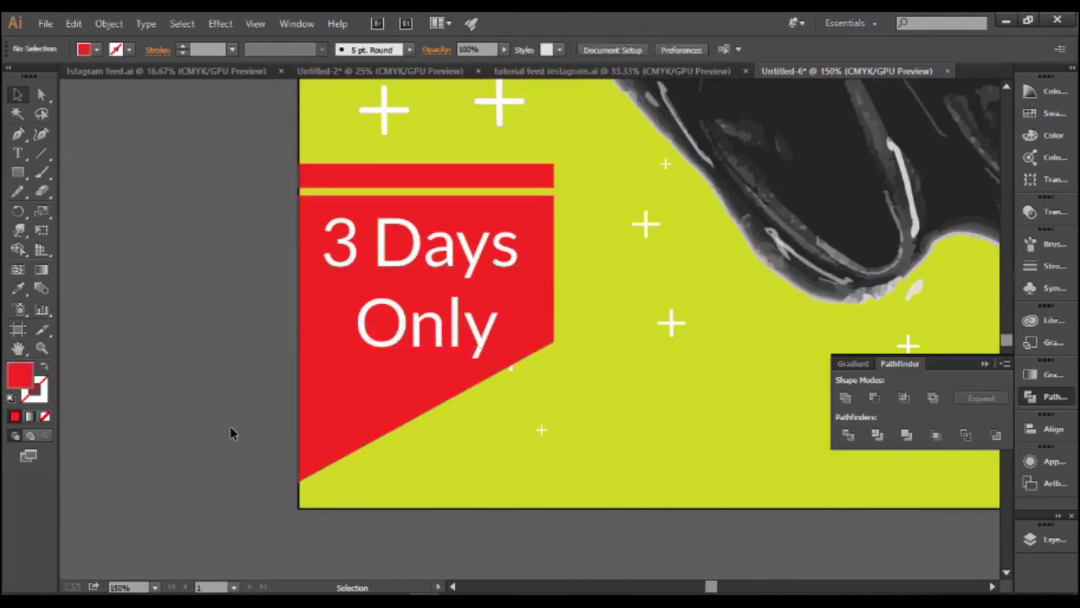
{"action": "scroll", "coordinate": [230, 425], "scroll_direction": "down", "scroll_amount": 2}
{"action": "scroll", "coordinate": [211, 426], "scroll_direction": "down", "scroll_amount": 1}
{"action": "scroll", "coordinate": [161, 422], "scroll_direction": "down", "scroll_amount": 1}
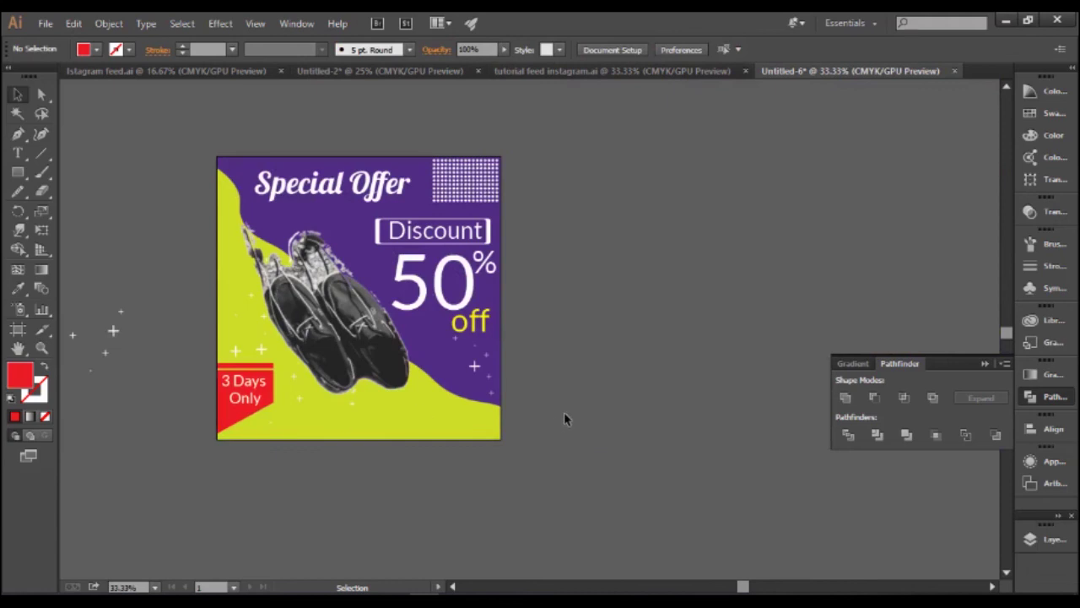
- Set the 50 in Franklin Gothic Demi Cond
{"action": "left_click", "coordinate": [448, 305]}
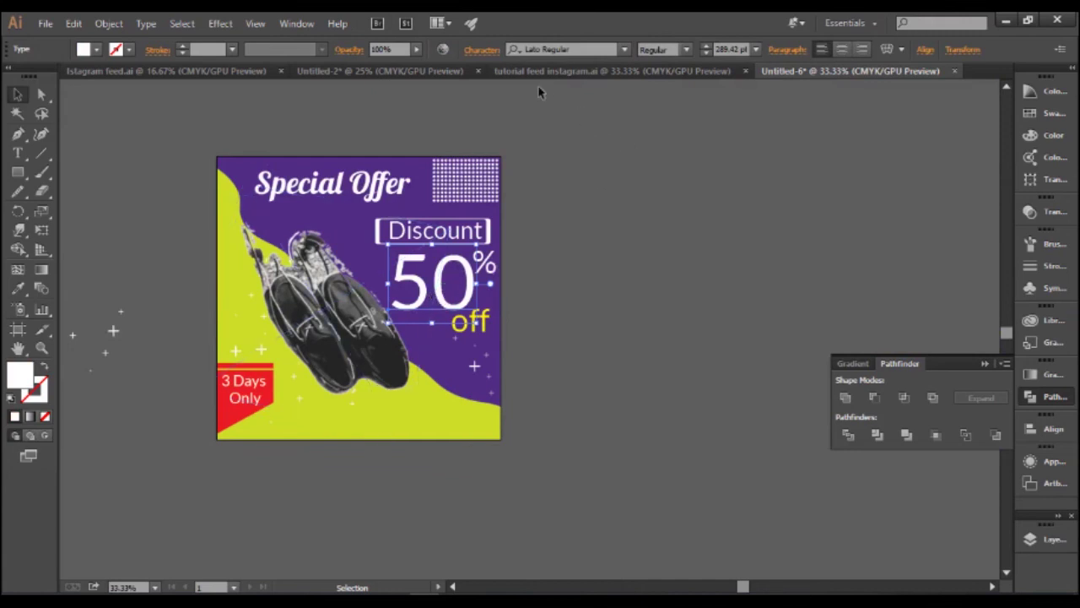
{"action": "left_click", "coordinate": [601, 49]}
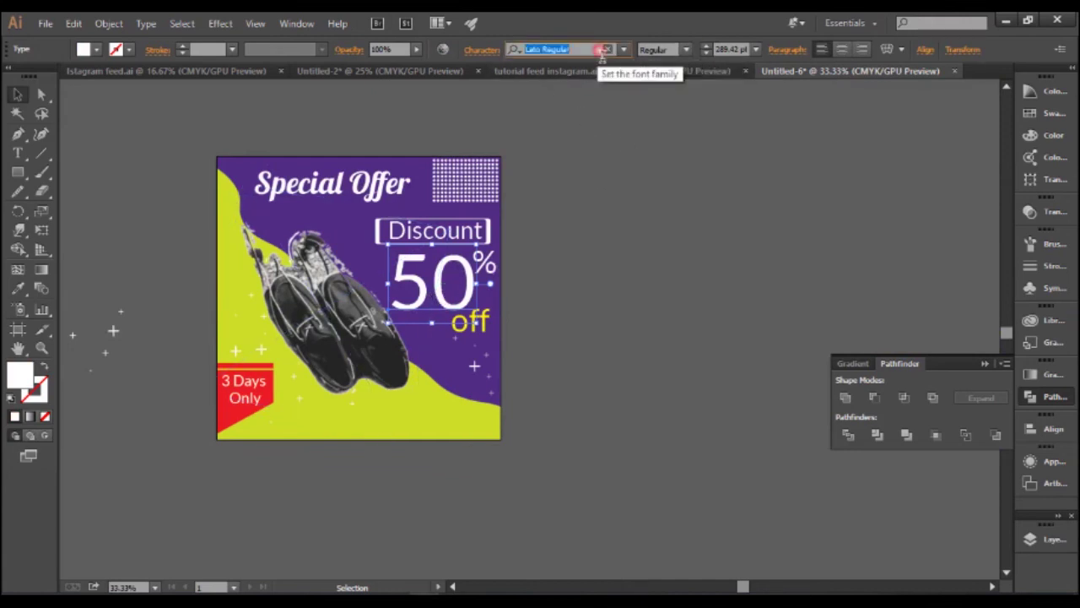
{"action": "key", "text": "Down"}
{"action": "key", "text": "Down"}
{"action": "key", "text": "Down"}
{"action": "key", "text": "Down"}
{"action": "left_click", "coordinate": [623, 48]}
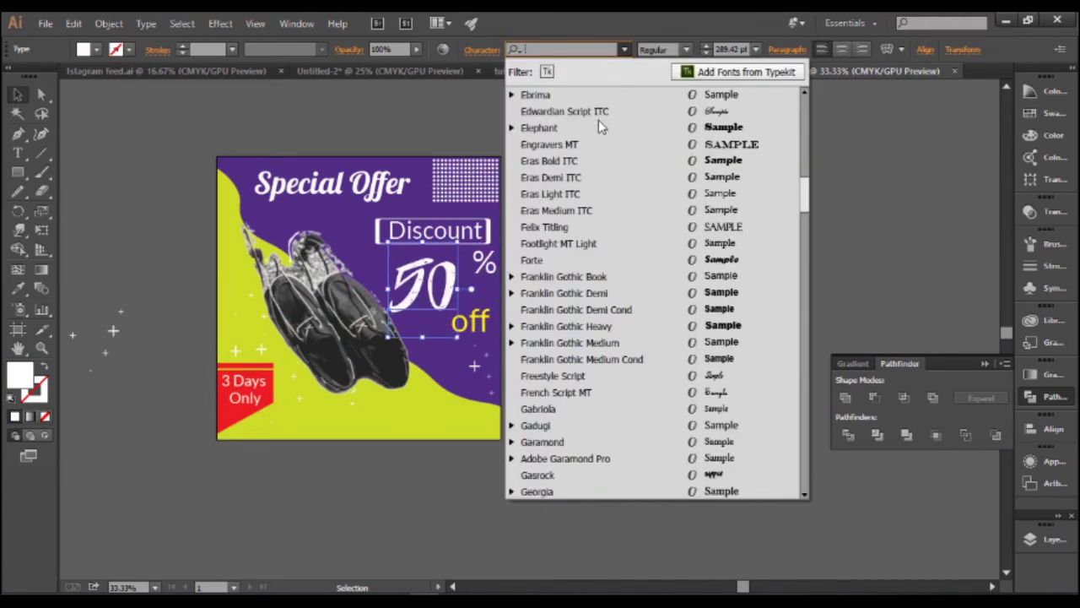
{"action": "left_click", "coordinate": [650, 311]}
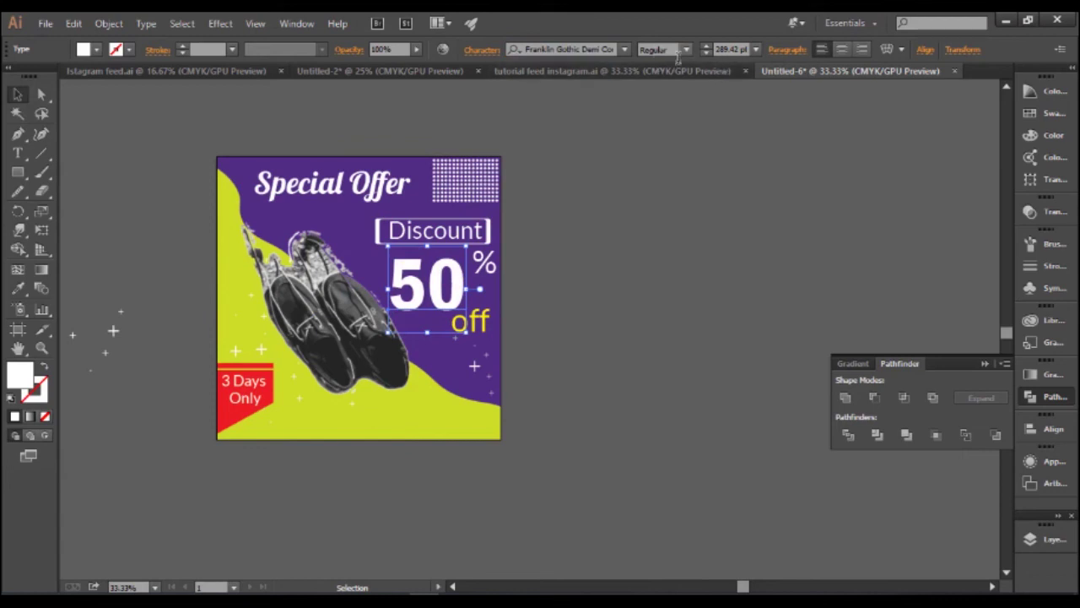
{"action": "left_click", "coordinate": [685, 49]}
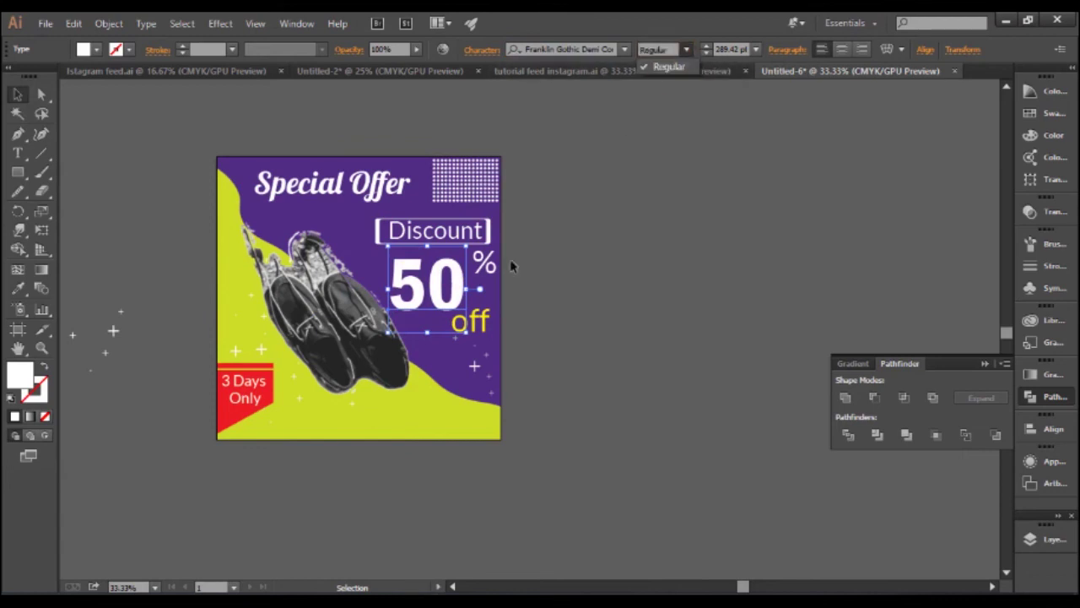
{"action": "left_click_drag", "start_coordinate": [439, 312], "coordinate": [443, 312]}
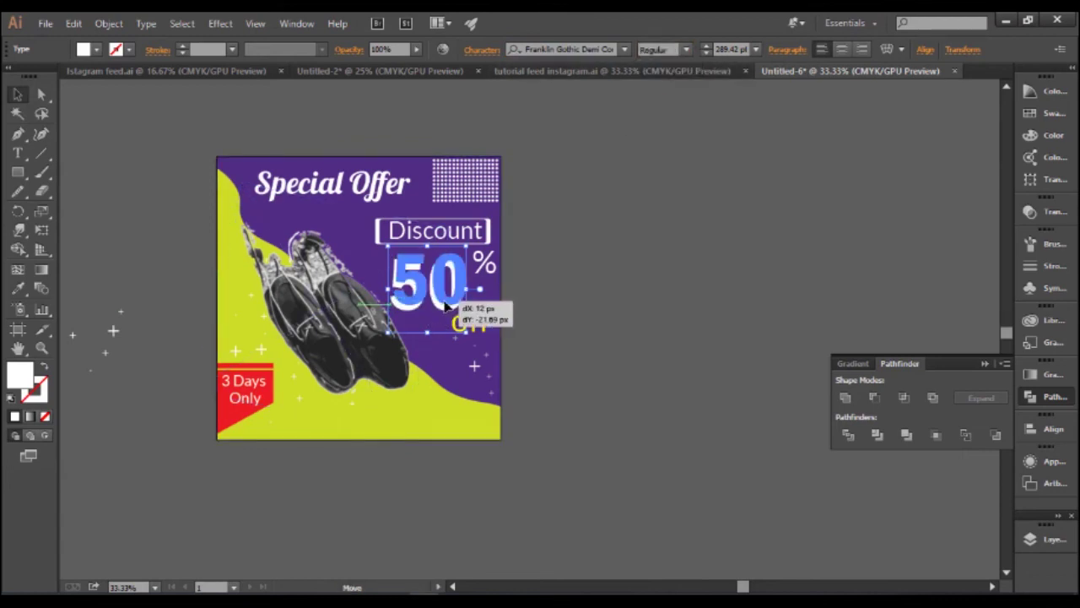
{"action": "left_click", "coordinate": [513, 332]}
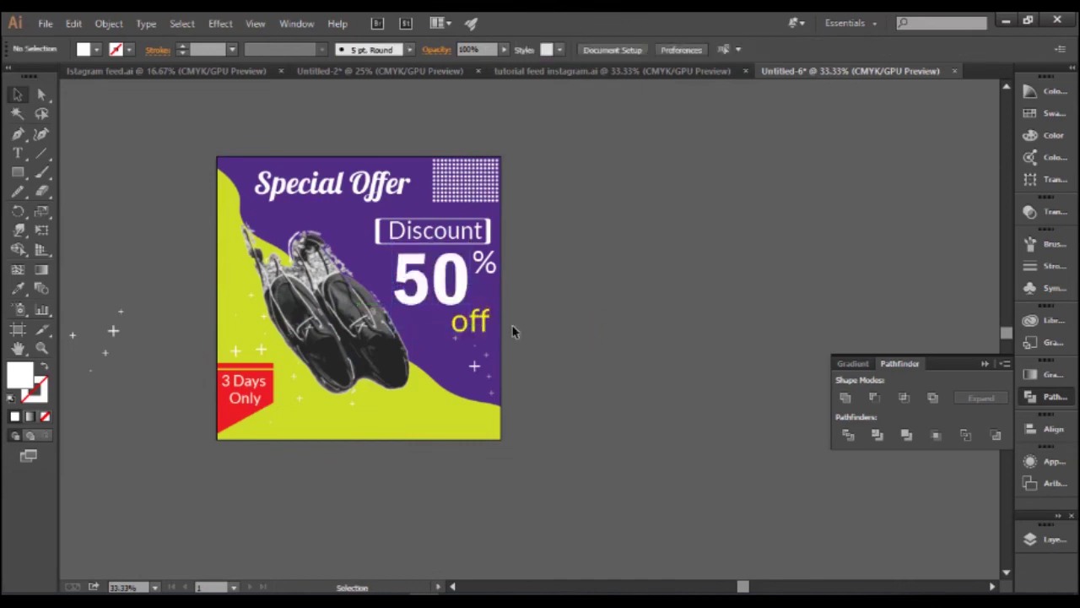
- Enlarge the 50 and shift the shoe photo up and left
{"action": "left_click", "coordinate": [422, 287]}
{"action": "left_click", "coordinate": [631, 319]}
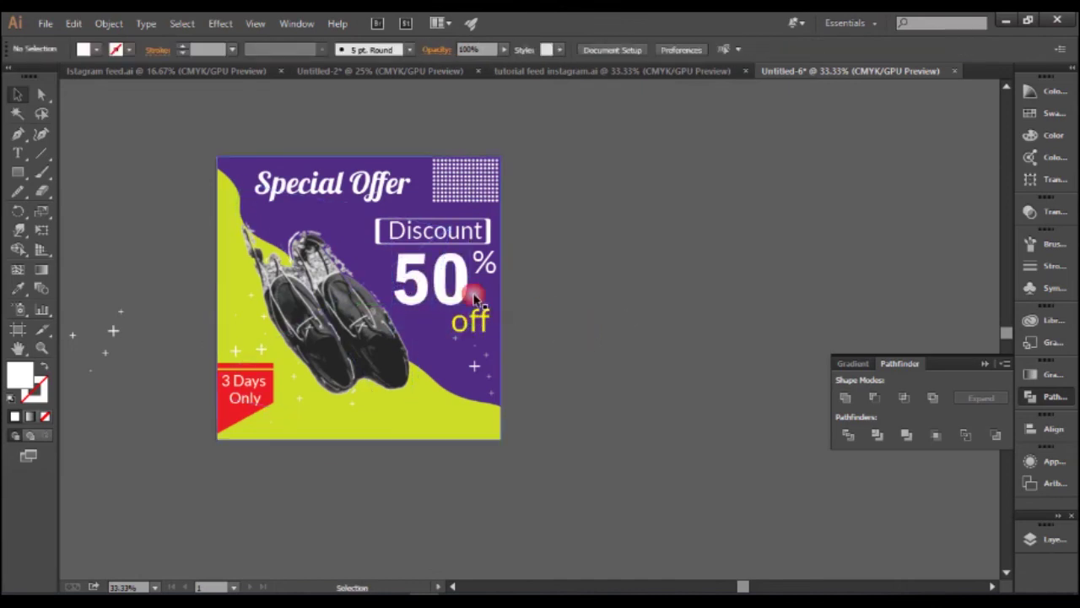
{"action": "left_click", "coordinate": [450, 304]}
{"action": "mouse_move", "coordinate": [392, 306]}
{"action": "left_mouse_down"}
{"action": "mouse_move", "coordinate": [382, 342]}
{"action": "mouse_move", "coordinate": [377, 322]}
{"action": "left_mouse_up"}
{"action": "left_click", "coordinate": [608, 330]}
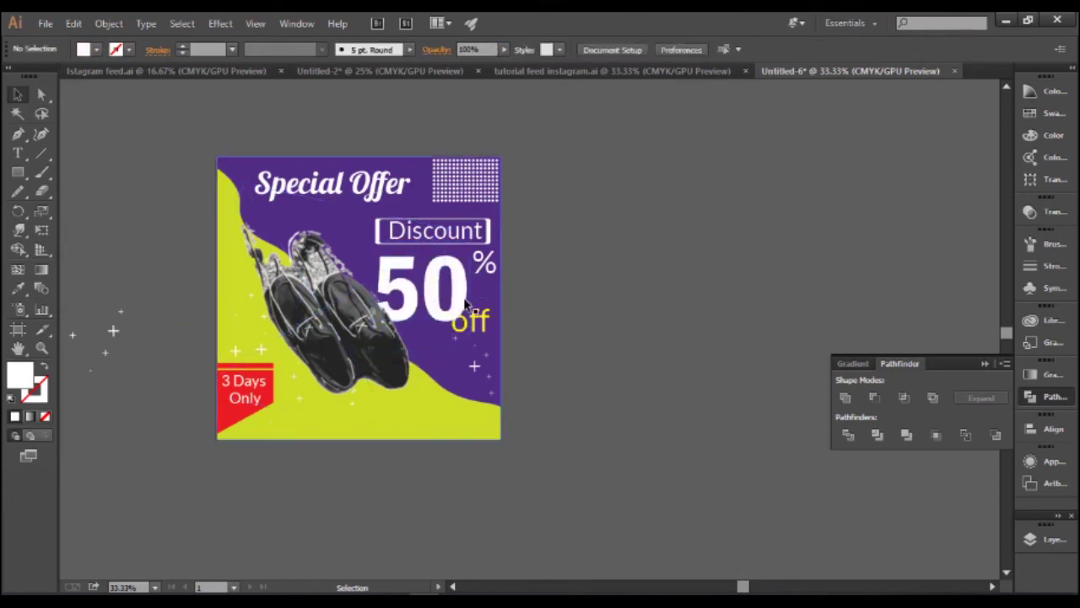
{"action": "left_click_drag", "start_coordinate": [437, 297], "coordinate": [425, 290]}
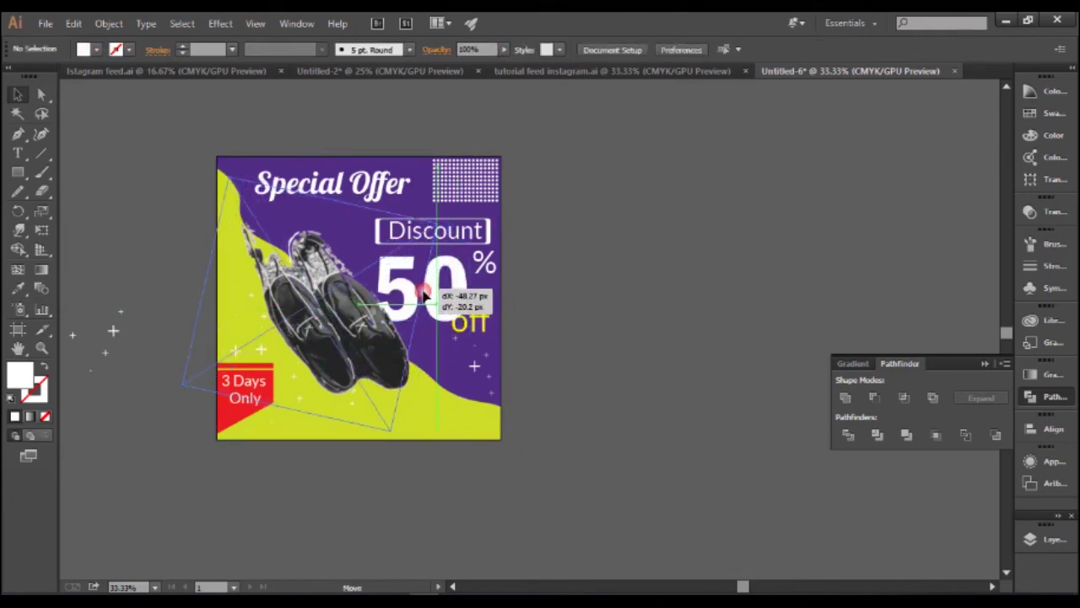
- Reposition the 50 below the Discount label with off beneath the percent sign
{"action": "left_click", "coordinate": [571, 300]}
{"action": "left_click_drag", "start_coordinate": [460, 288], "coordinate": [479, 328]}
{"action": "left_click", "coordinate": [528, 301]}
{"action": "left_click", "coordinate": [603, 301]}
{"action": "left_click", "coordinate": [592, 325]}
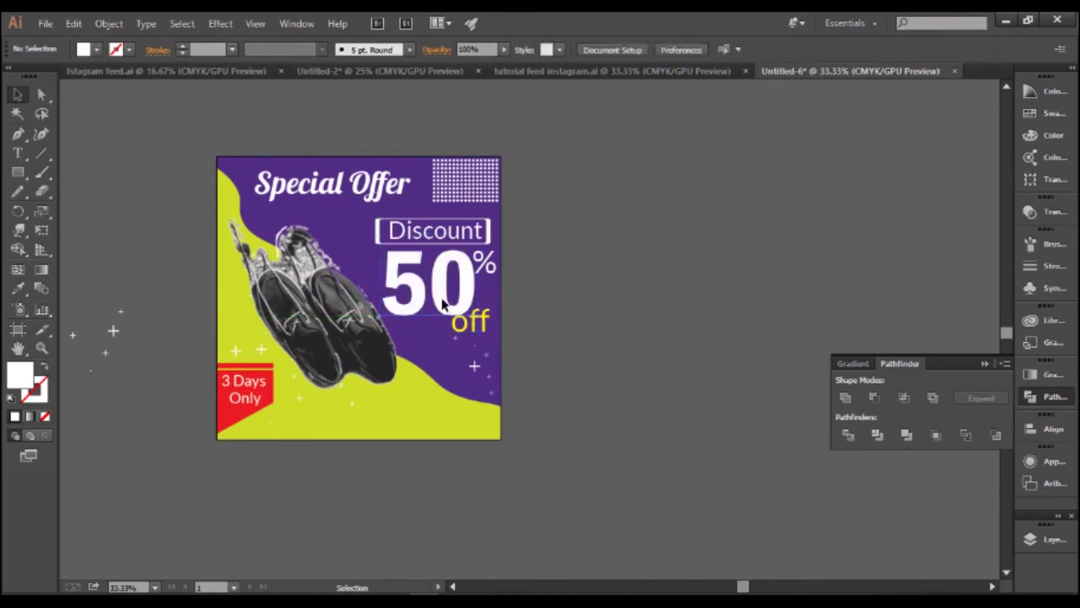
{"action": "left_click_drag", "start_coordinate": [443, 305], "coordinate": [438, 304]}
{"action": "left_click", "coordinate": [571, 307]}
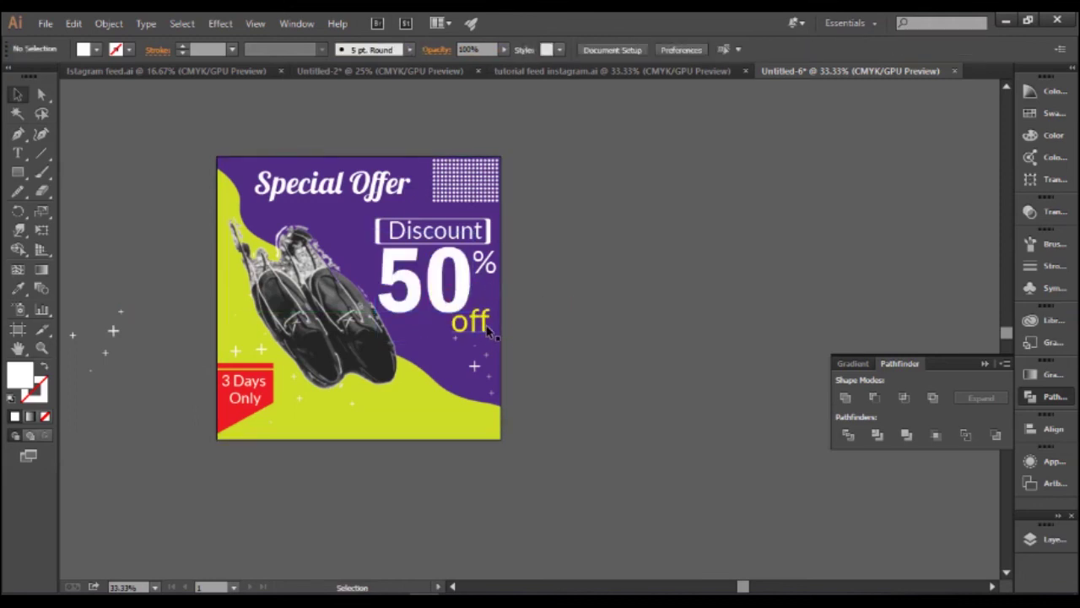
{"action": "left_click", "coordinate": [487, 331]}
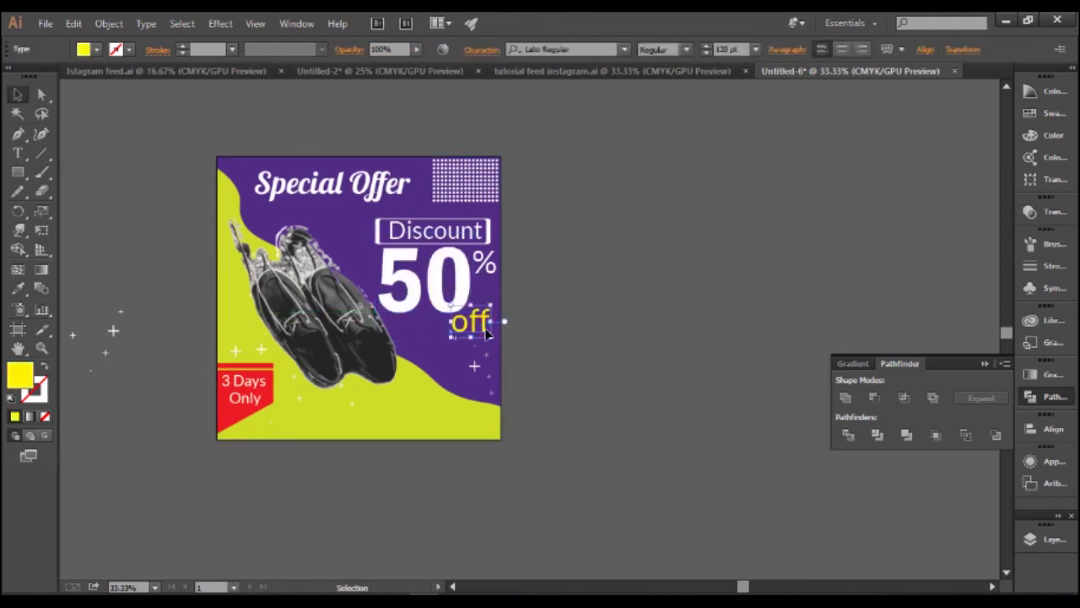
{"action": "left_click", "coordinate": [612, 333]}
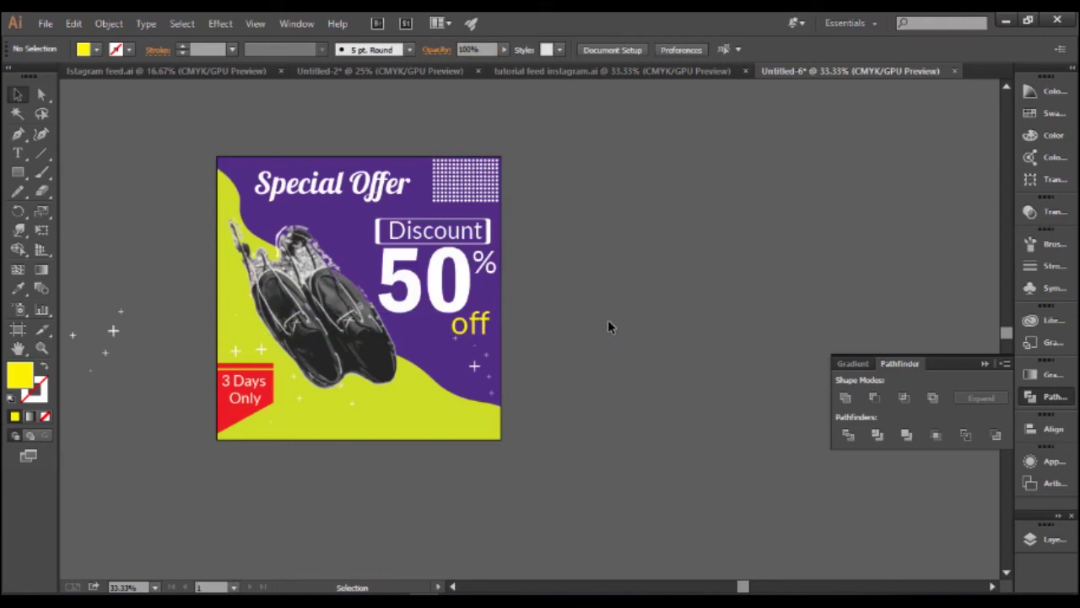
- Duplicate the lime wave shape and make the copy slightly wider
{"action": "left_click", "coordinate": [450, 425]}
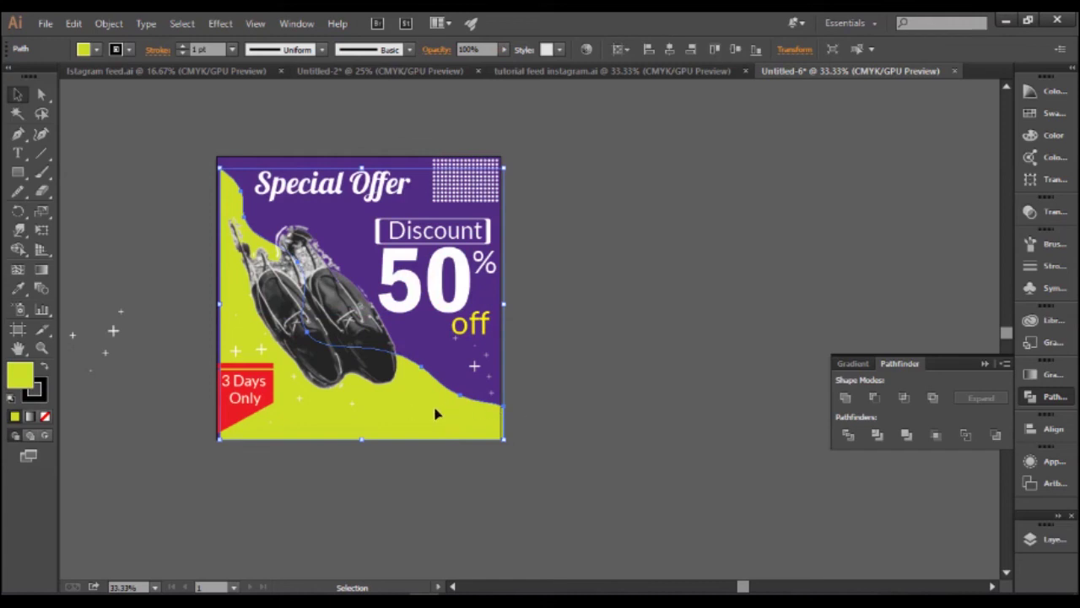
{"action": "right_click", "coordinate": [436, 414]}
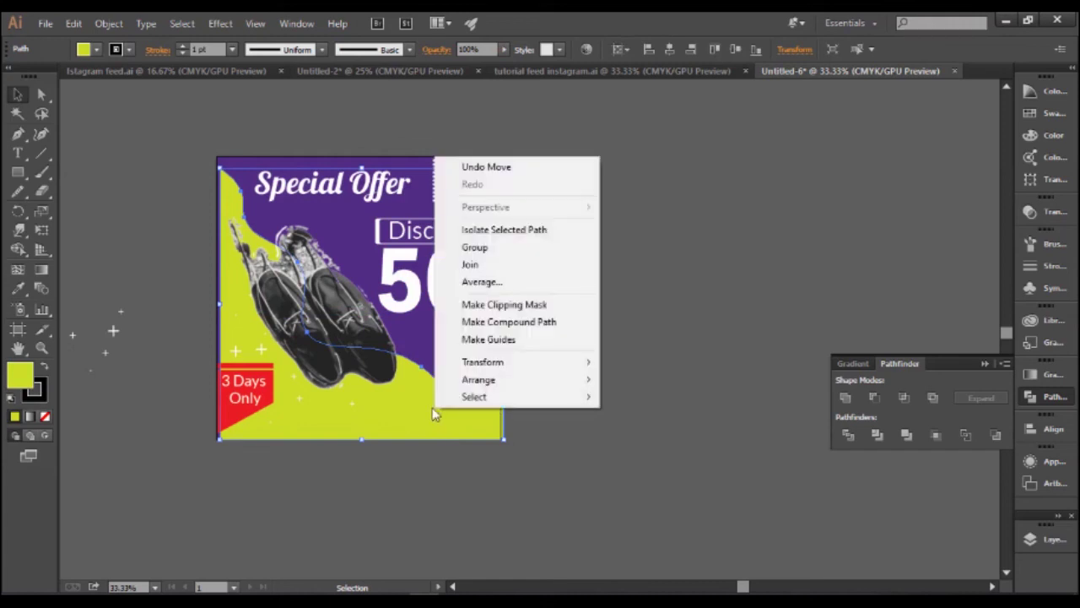
{"action": "key", "text": "ctrl+z"}
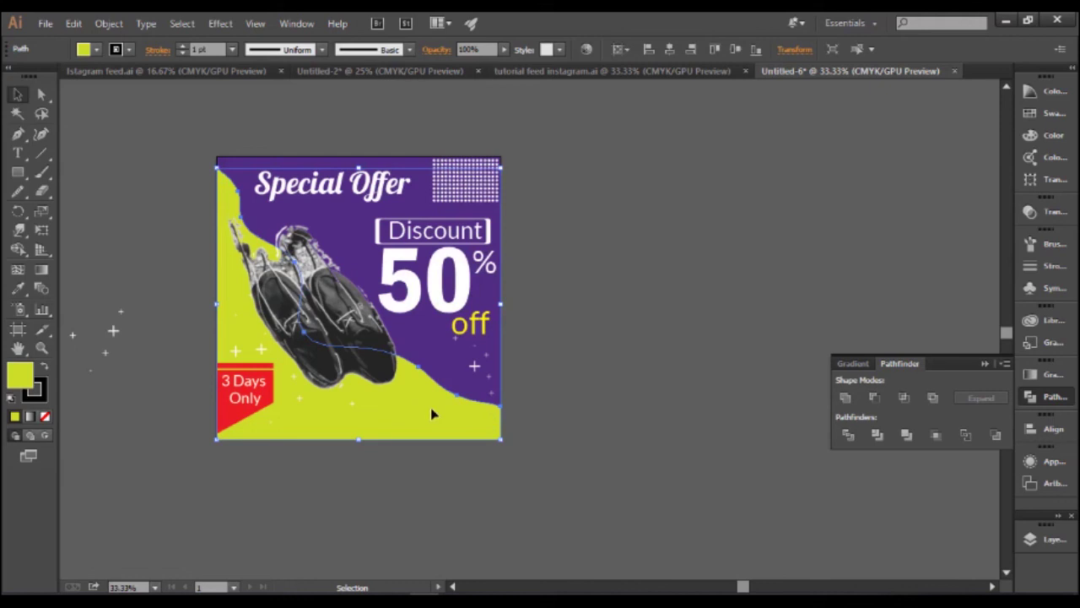
{"action": "left_click_drag", "start_coordinate": [430, 414], "coordinate": [440, 423]}
{"action": "left_click_drag", "start_coordinate": [497, 309], "coordinate": [505, 309]}
{"action": "left_click", "coordinate": [579, 358]}
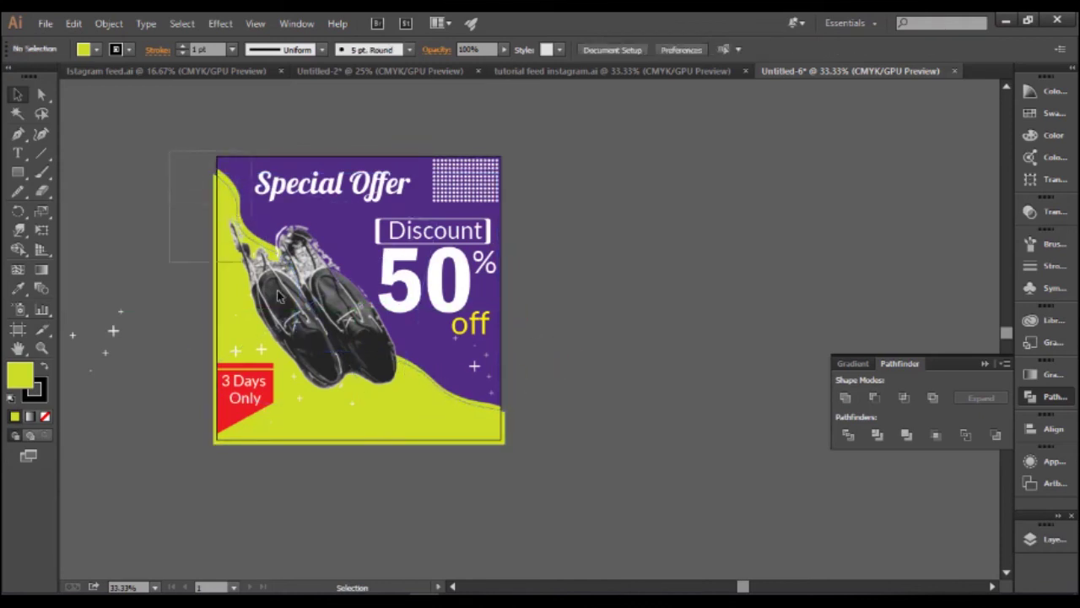
- Set the duplicate wave shape's stroke to None
{"action": "left_click_drag", "start_coordinate": [171, 166], "coordinate": [513, 448]}
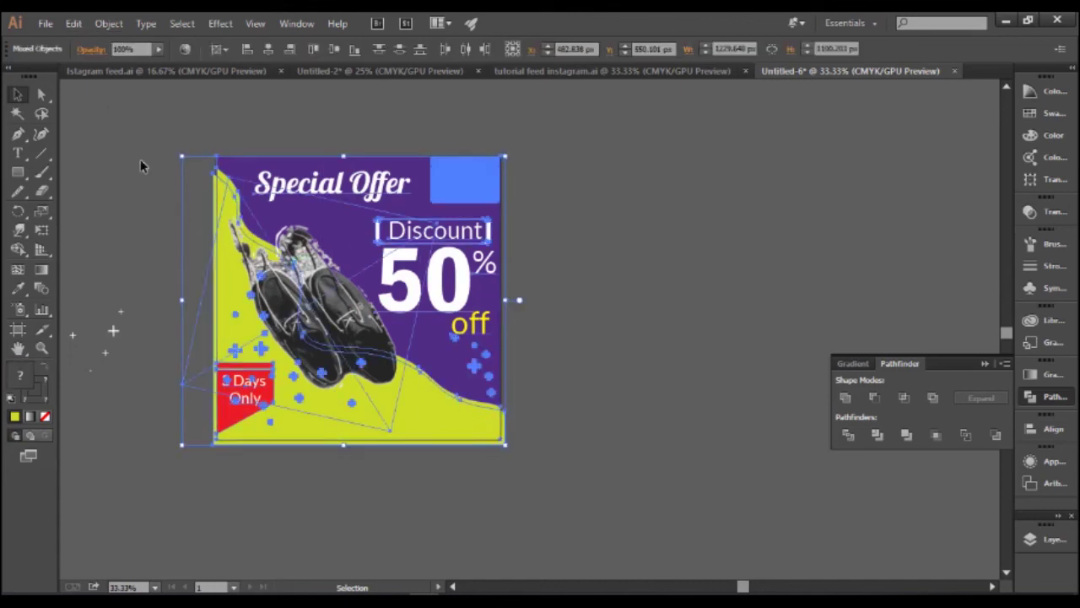
{"action": "left_click", "coordinate": [204, 200]}
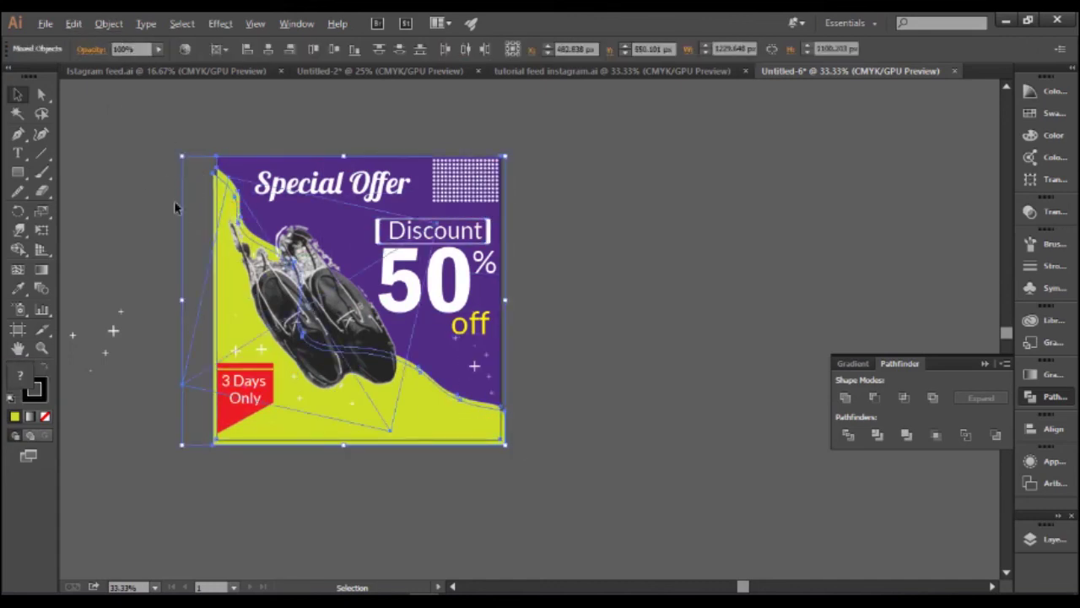
{"action": "scroll", "coordinate": [179, 204], "scroll_direction": "up", "scroll_amount": 3}
{"action": "left_click", "coordinate": [336, 152]}
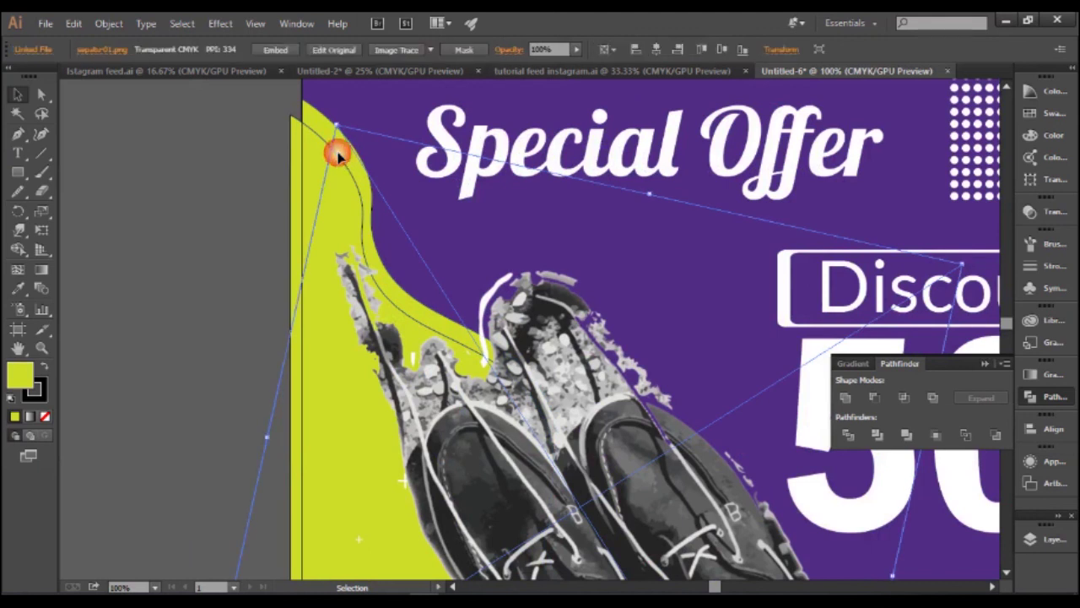
{"action": "left_click", "coordinate": [306, 146], "text": "shift"}
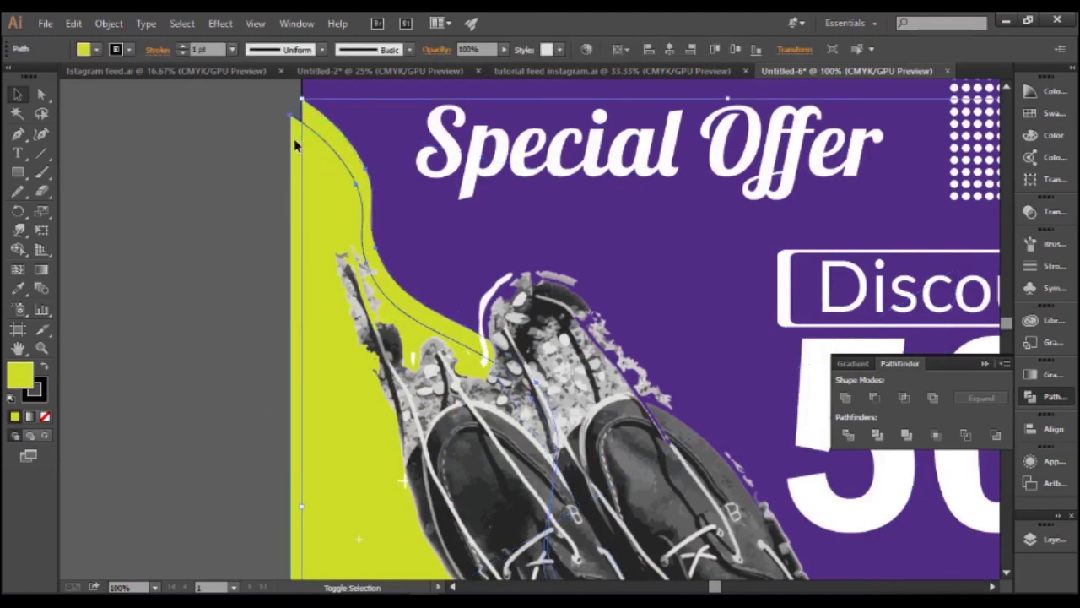
{"action": "left_click", "coordinate": [129, 49]}
{"action": "left_click", "coordinate": [12, 78]}
{"action": "left_click", "coordinate": [229, 302]}
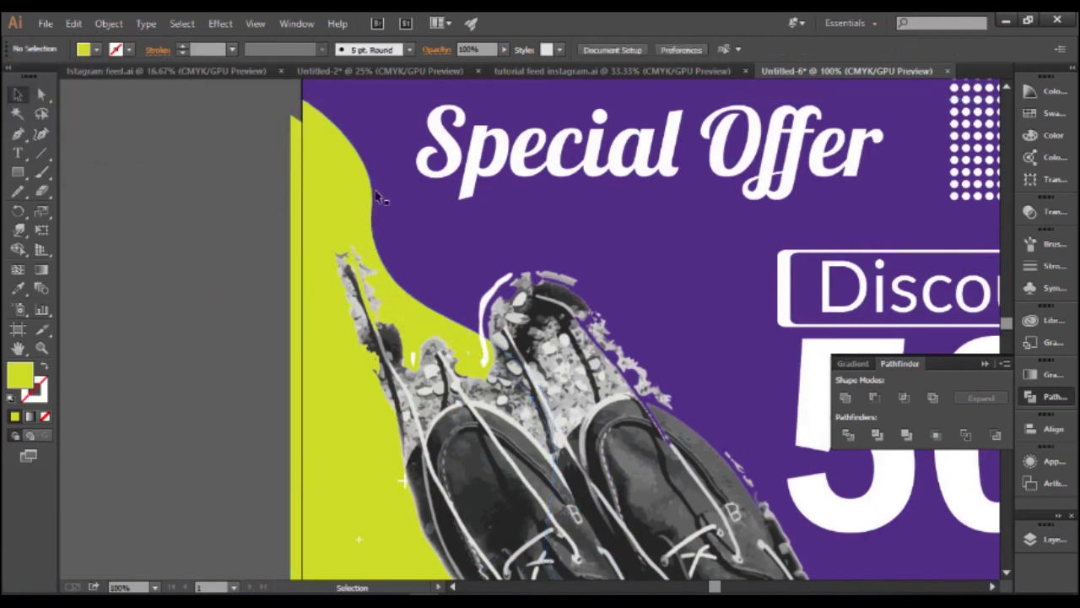
- Fill the duplicate wave with a darker olive from the Color Picker
{"action": "left_click", "coordinate": [326, 127]}
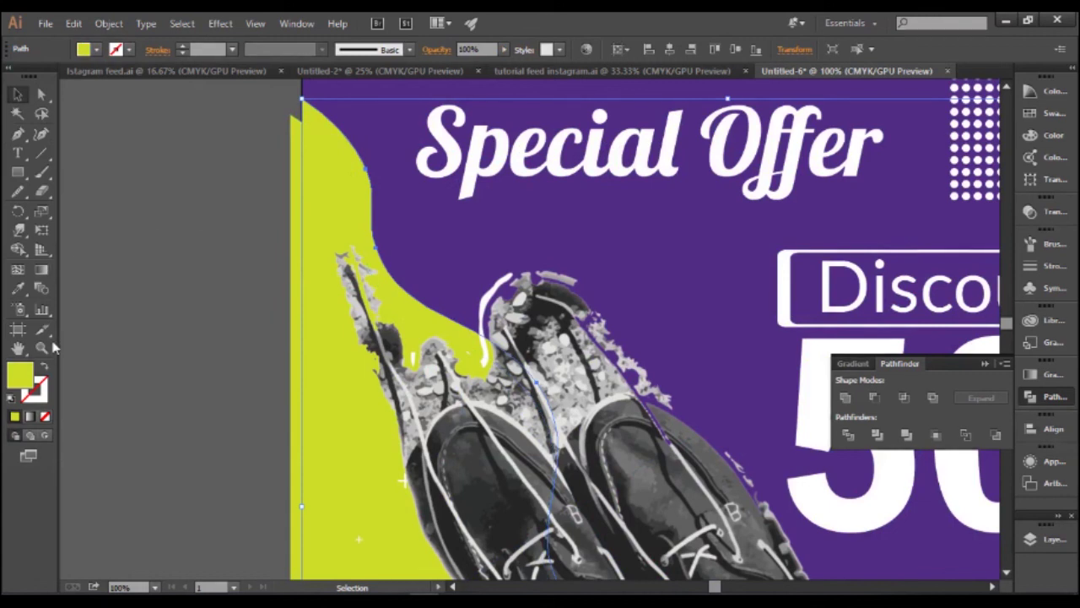
{"action": "double_click", "coordinate": [23, 379]}
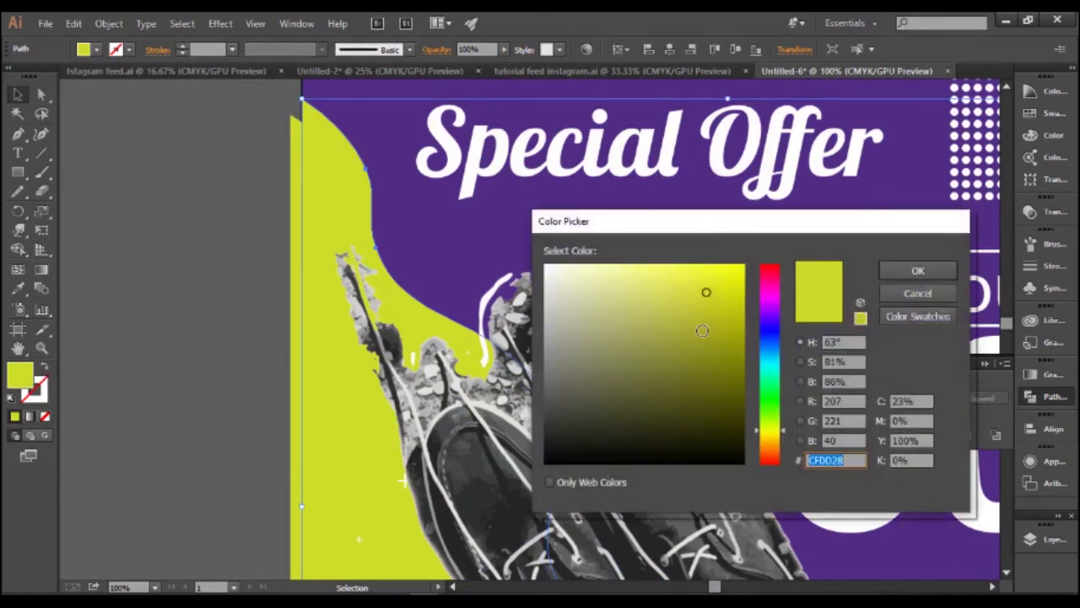
{"action": "left_click", "coordinate": [703, 330]}
{"action": "left_click", "coordinate": [918, 270]}
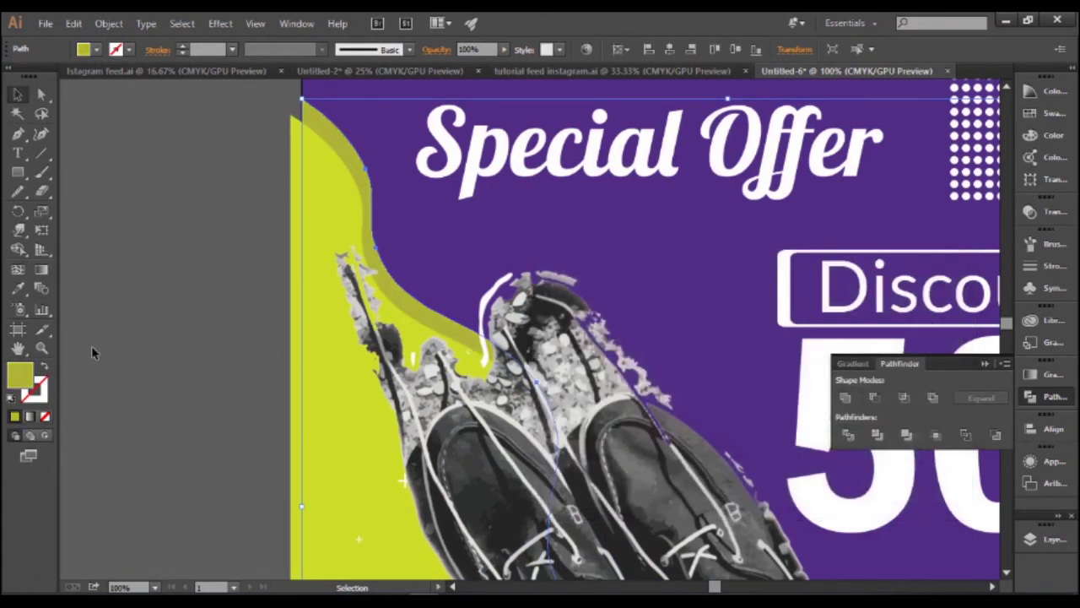
{"action": "left_click", "coordinate": [187, 308]}
{"action": "scroll", "coordinate": [230, 310], "scroll_direction": "down", "scroll_amount": 3}
{"action": "scroll", "coordinate": [379, 337], "scroll_direction": "down", "scroll_amount": 2}
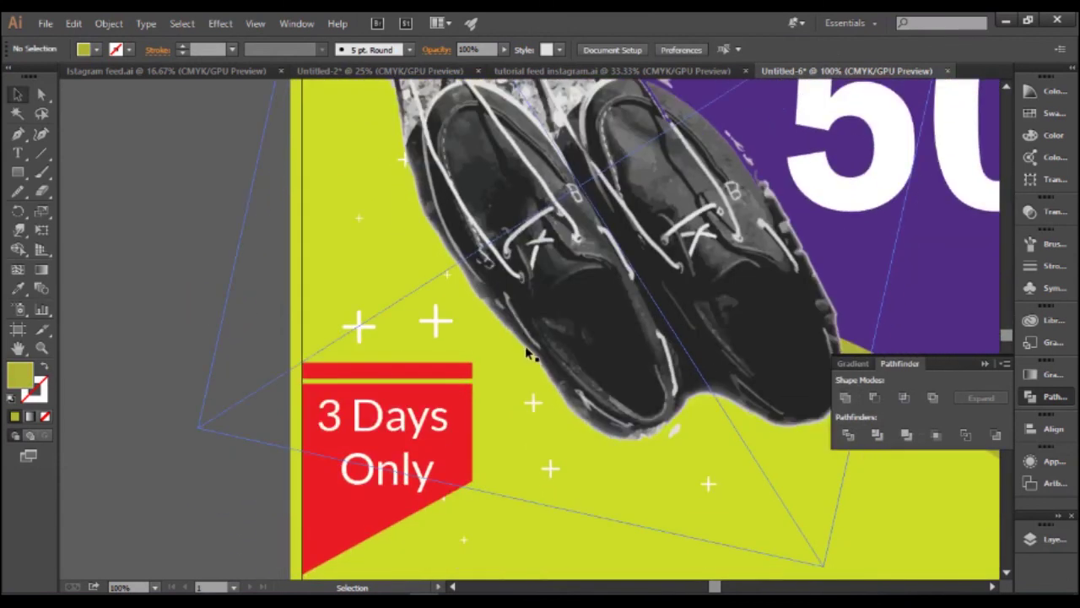
{"action": "scroll", "coordinate": [531, 355], "scroll_direction": "down", "scroll_amount": 2}
{"action": "scroll", "coordinate": [532, 355], "scroll_direction": "down", "scroll_amount": 1}
{"action": "scroll", "coordinate": [163, 343], "scroll_direction": "up", "scroll_amount": 3}
{"action": "scroll", "coordinate": [164, 337], "scroll_direction": "up", "scroll_amount": 2}
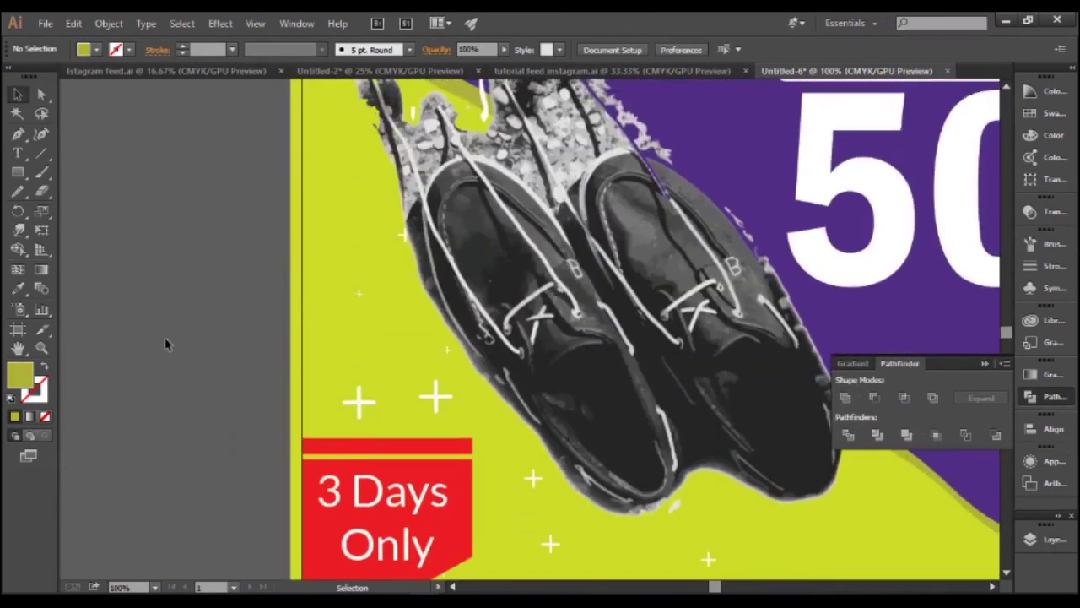
{"action": "scroll", "coordinate": [165, 337], "scroll_direction": "down", "scroll_amount": 2}
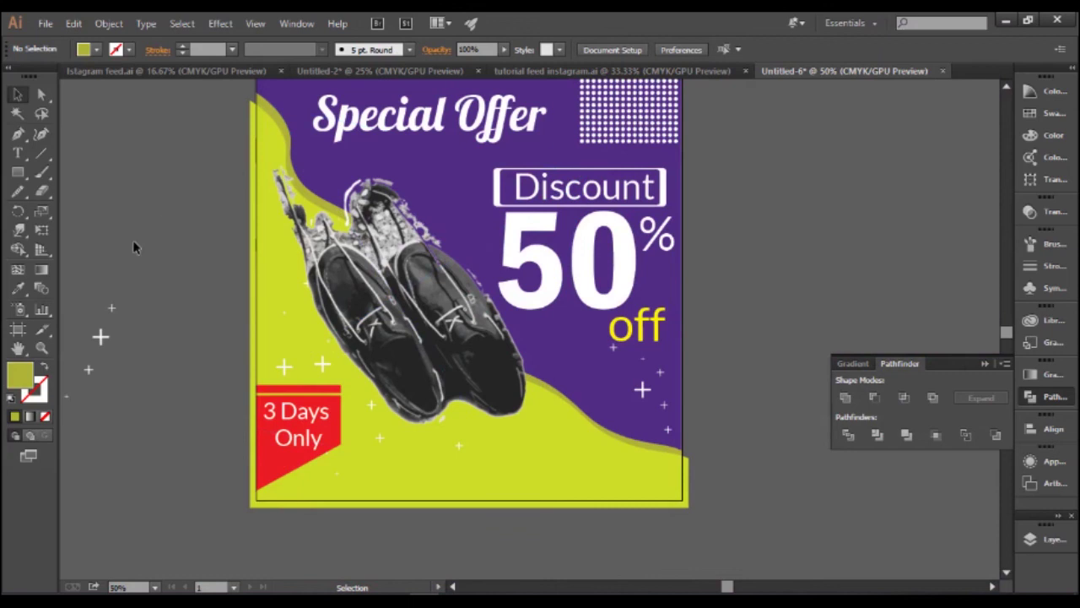
- Trim the olive strip past the artboard's left edge using Shape Builder
{"action": "left_click", "coordinate": [269, 145]}
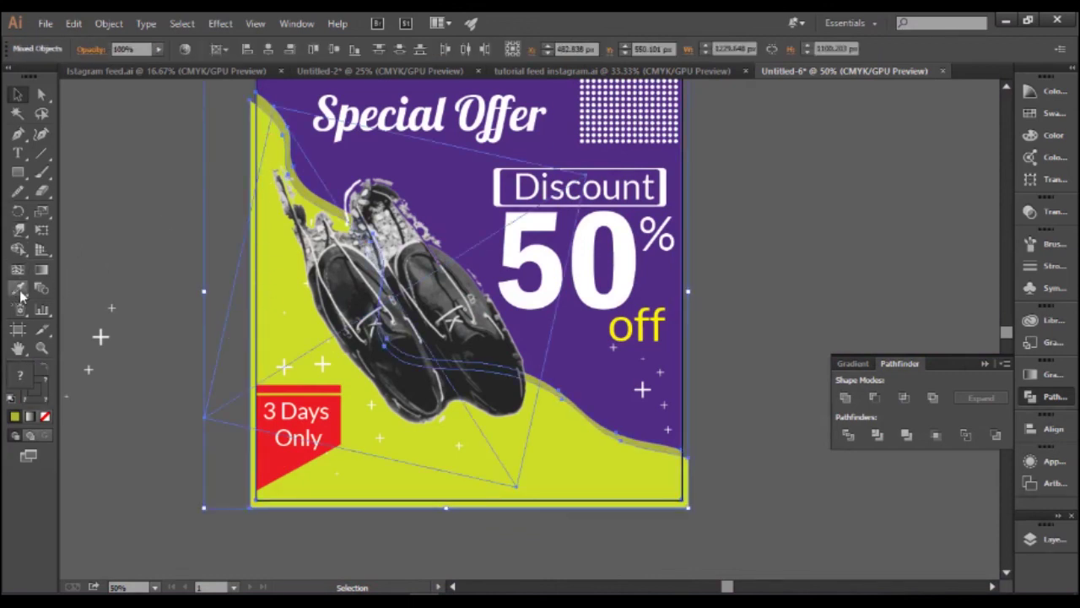
{"action": "left_click", "coordinate": [22, 255]}
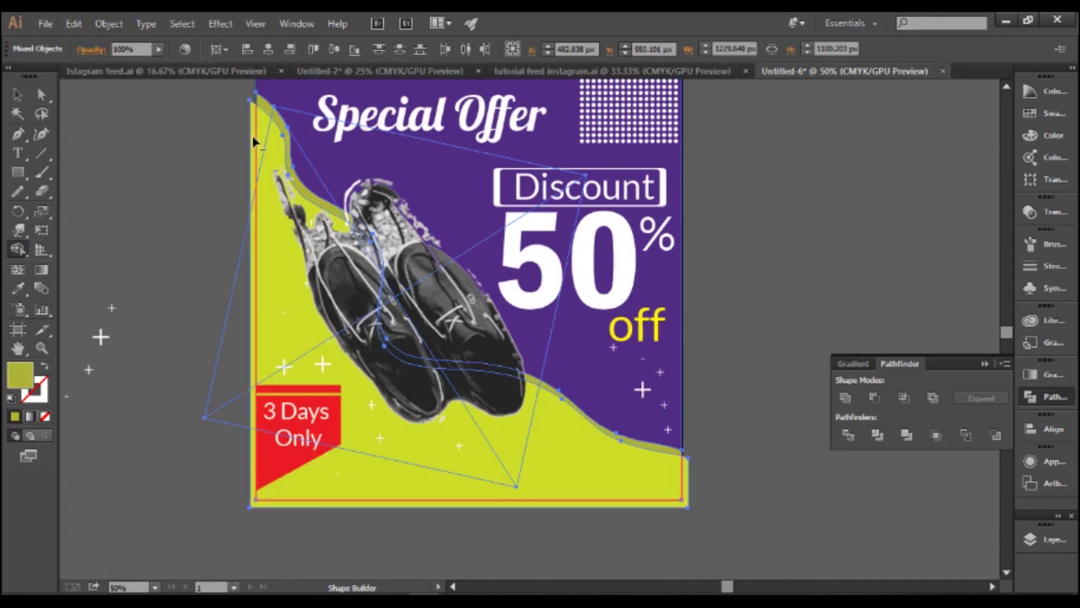
{"action": "scroll", "coordinate": [253, 142], "scroll_direction": "up", "scroll_amount": 1}
{"action": "scroll", "coordinate": [253, 148], "scroll_direction": "up", "scroll_amount": 2}
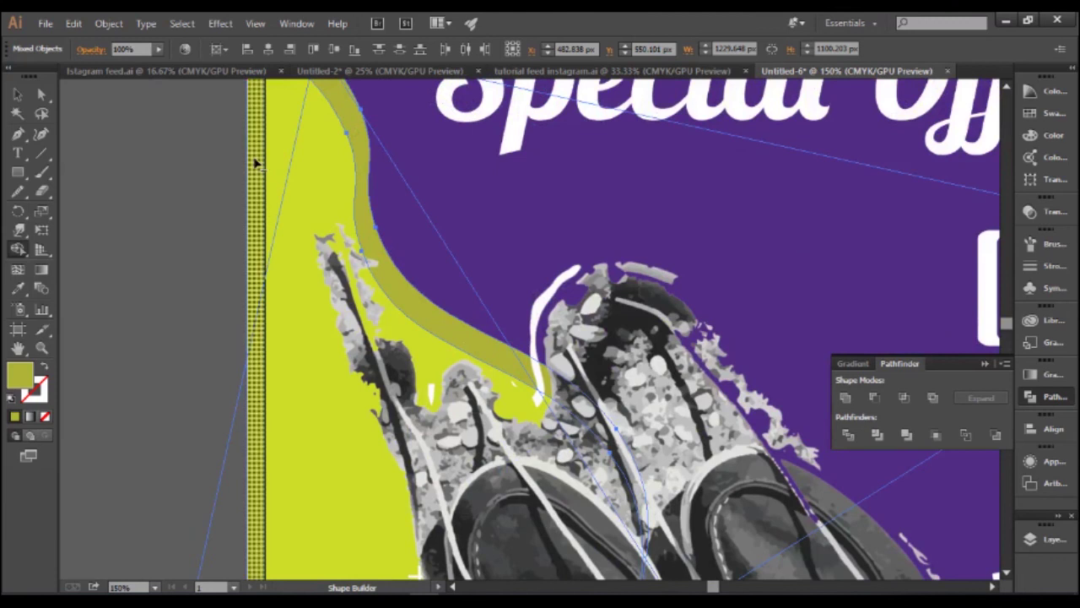
{"action": "left_click", "coordinate": [256, 163], "text": "alt"}
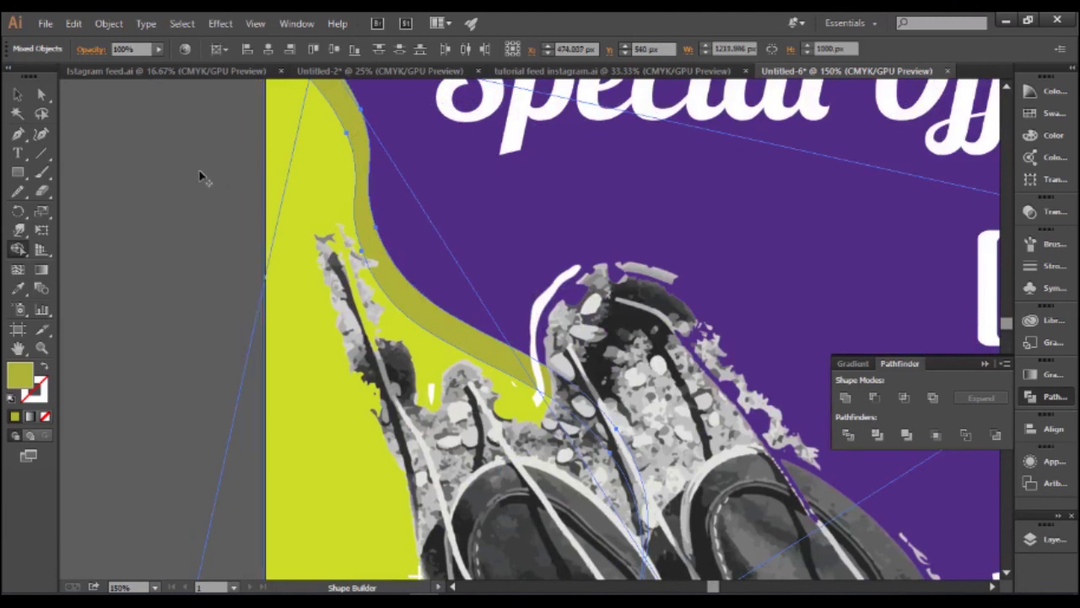
{"action": "scroll", "coordinate": [200, 175], "scroll_direction": "down", "scroll_amount": 3}
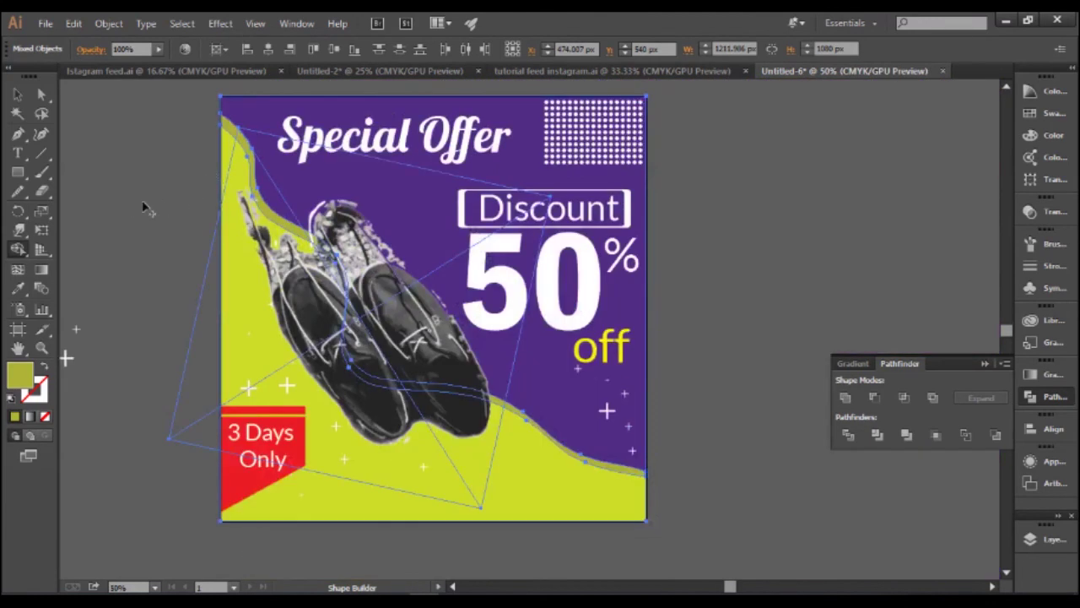
{"action": "left_click", "coordinate": [18, 94]}
{"action": "left_click", "coordinate": [131, 186]}
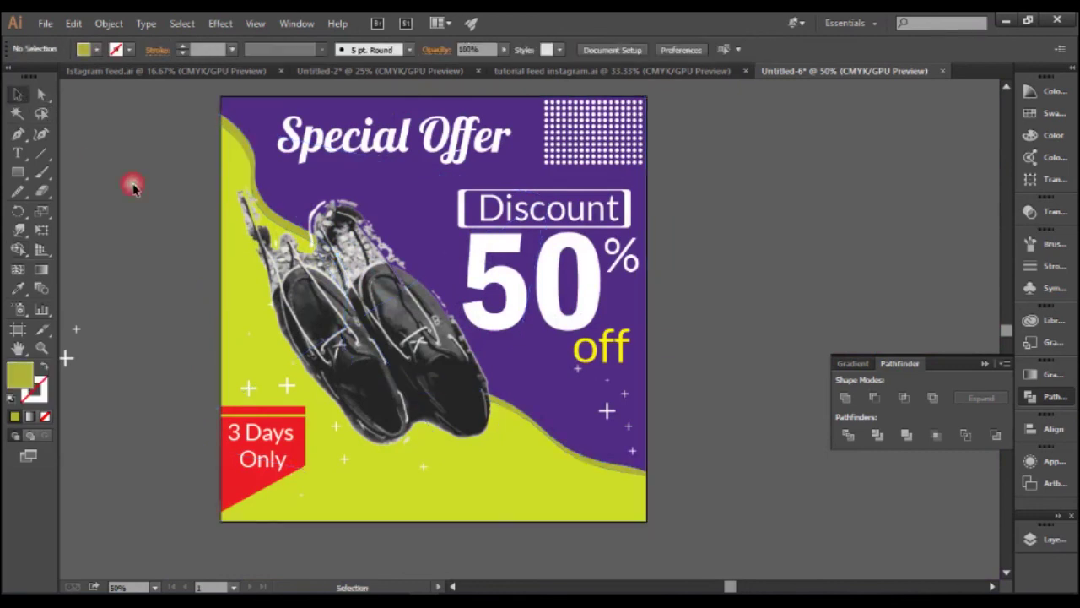
- Drag a white plus sparkle from the pasteboard onto the lower lime area
{"action": "scroll", "coordinate": [805, 334], "scroll_direction": "down", "scroll_amount": 1}
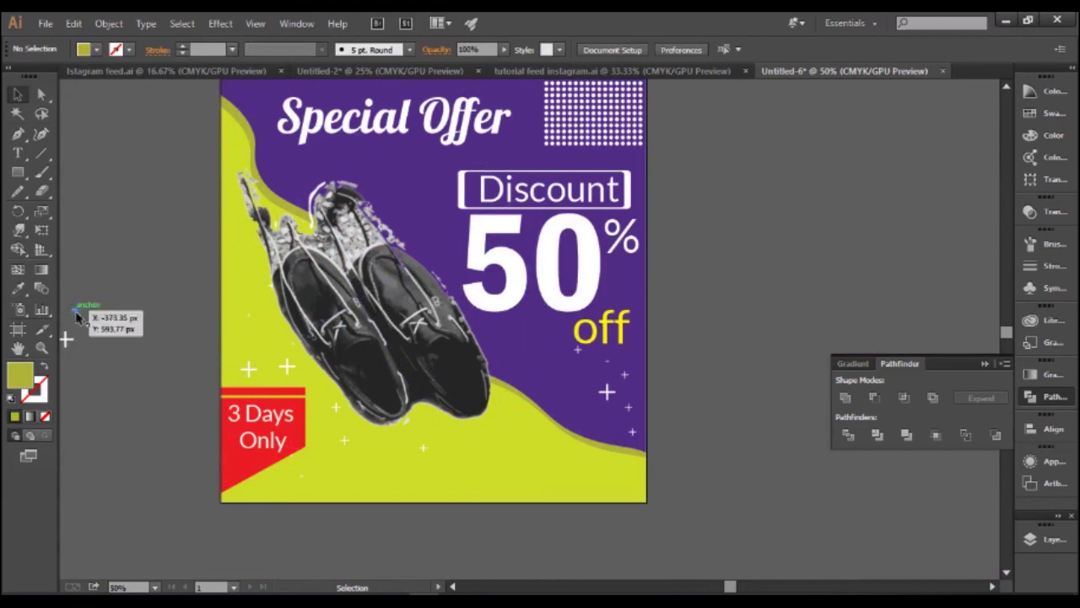
{"action": "left_click_drag", "start_coordinate": [87, 328], "coordinate": [473, 444]}
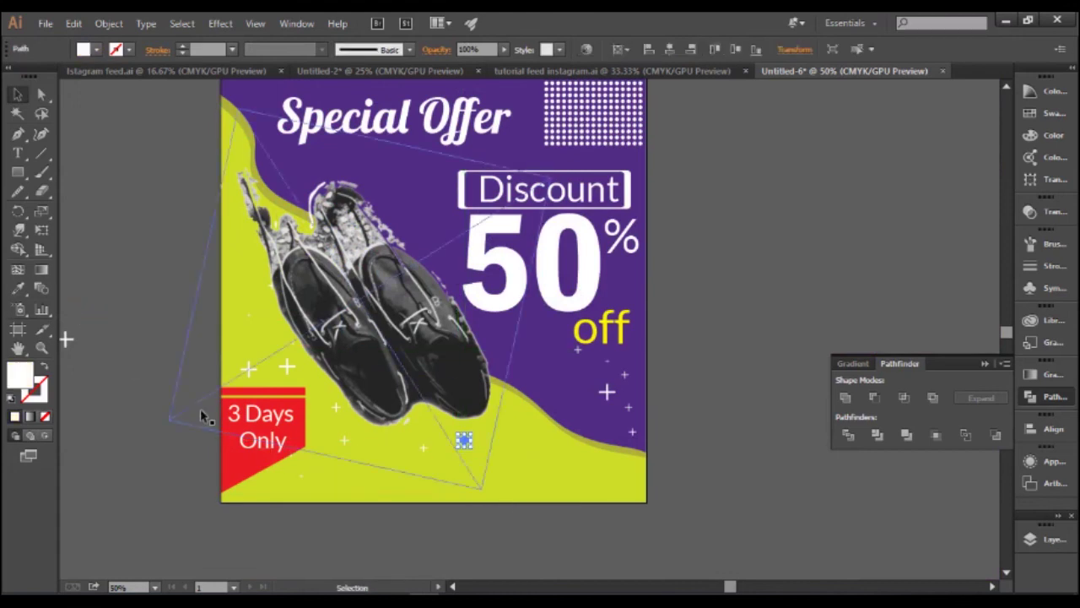
{"action": "left_click_drag", "start_coordinate": [76, 340], "coordinate": [502, 475]}
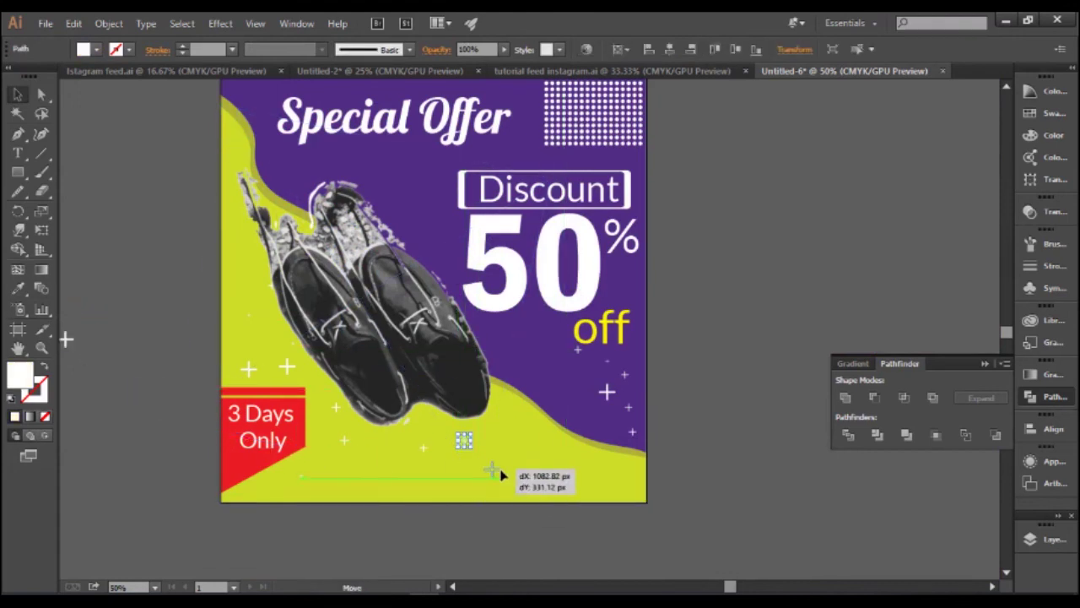
{"action": "left_click", "coordinate": [163, 375]}
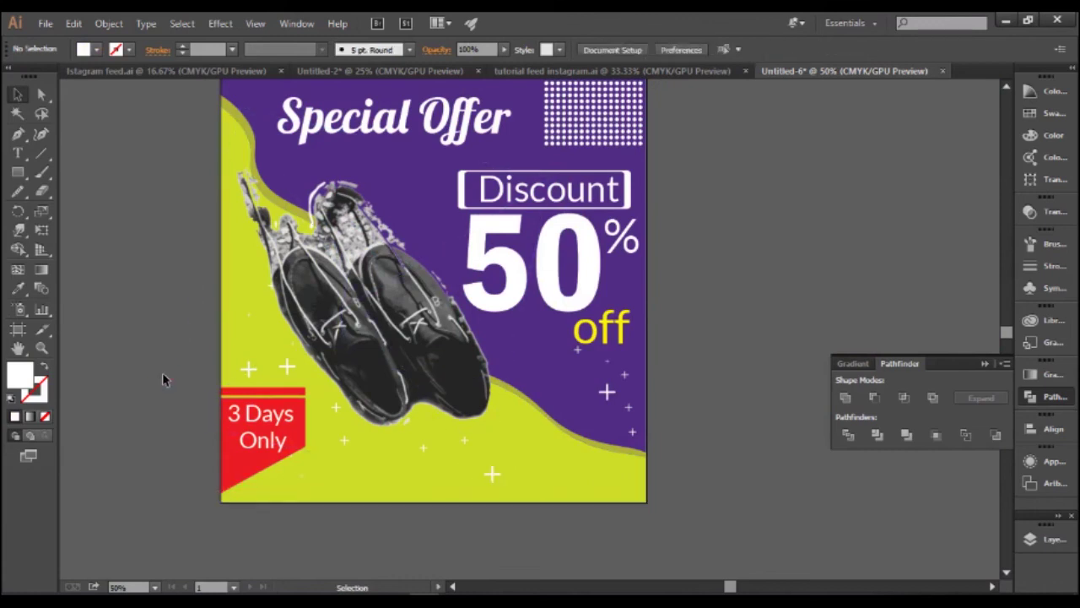
{"action": "scroll", "coordinate": [164, 376], "scroll_direction": "up", "scroll_amount": 3}
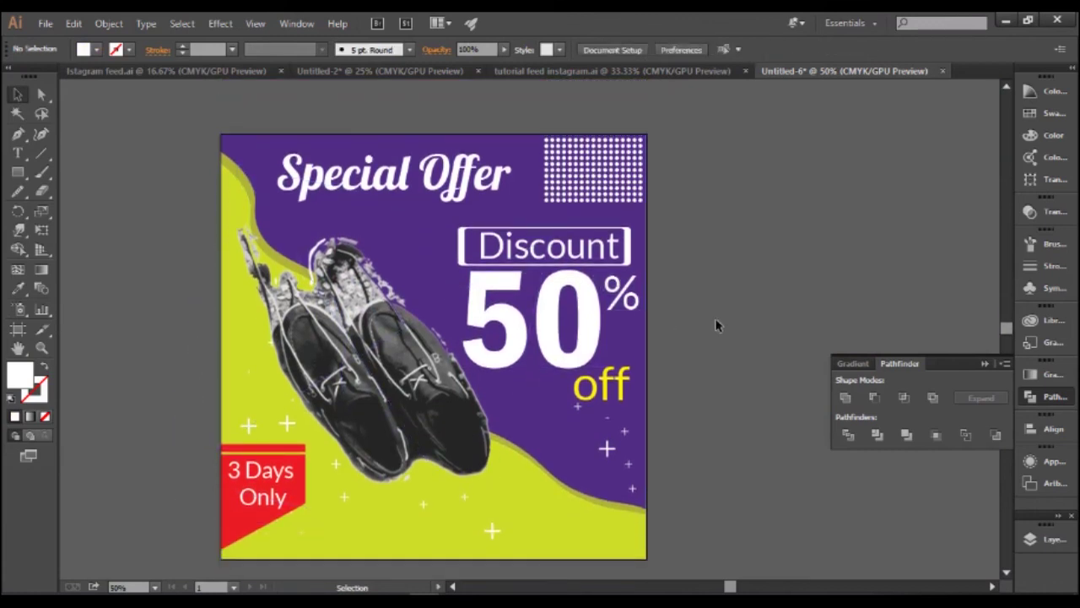
{"action": "scroll", "coordinate": [716, 325], "scroll_direction": "down", "scroll_amount": 1}
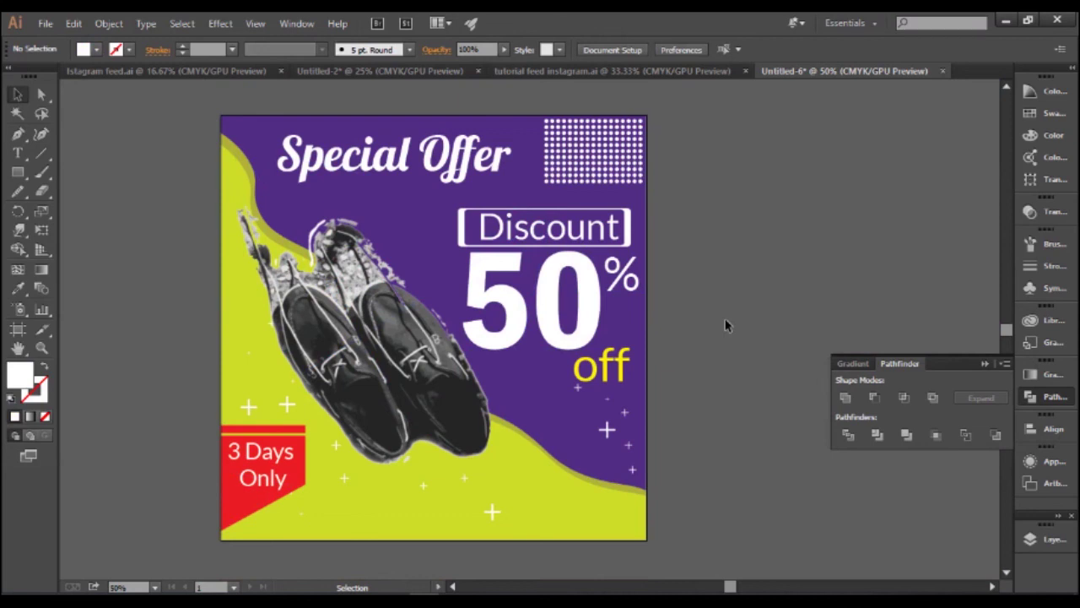